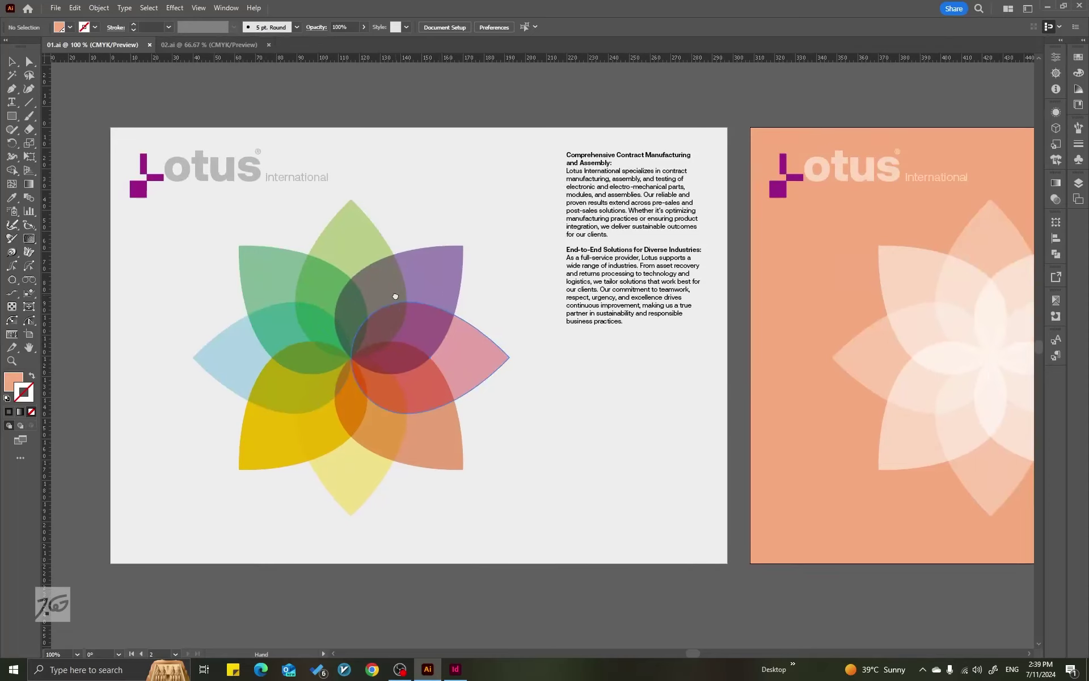
Select the purple petal of the multicolored flower and show its Transparency settings
{"action": "left_click", "coordinate": [440, 285]}
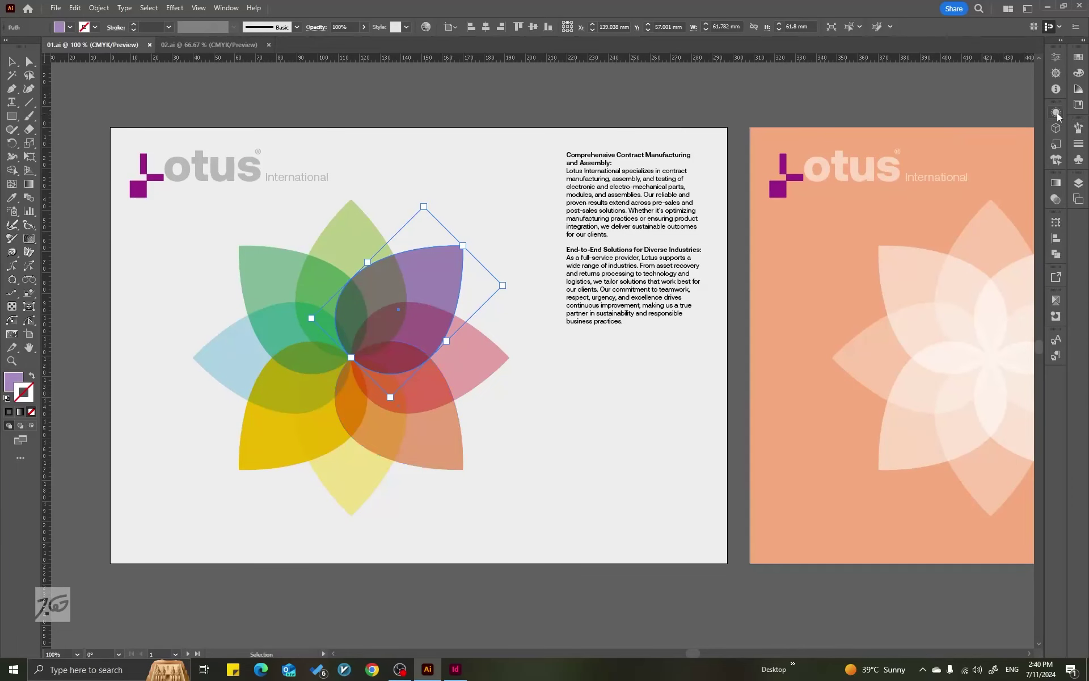
{"action": "left_click", "coordinate": [1056, 199]}
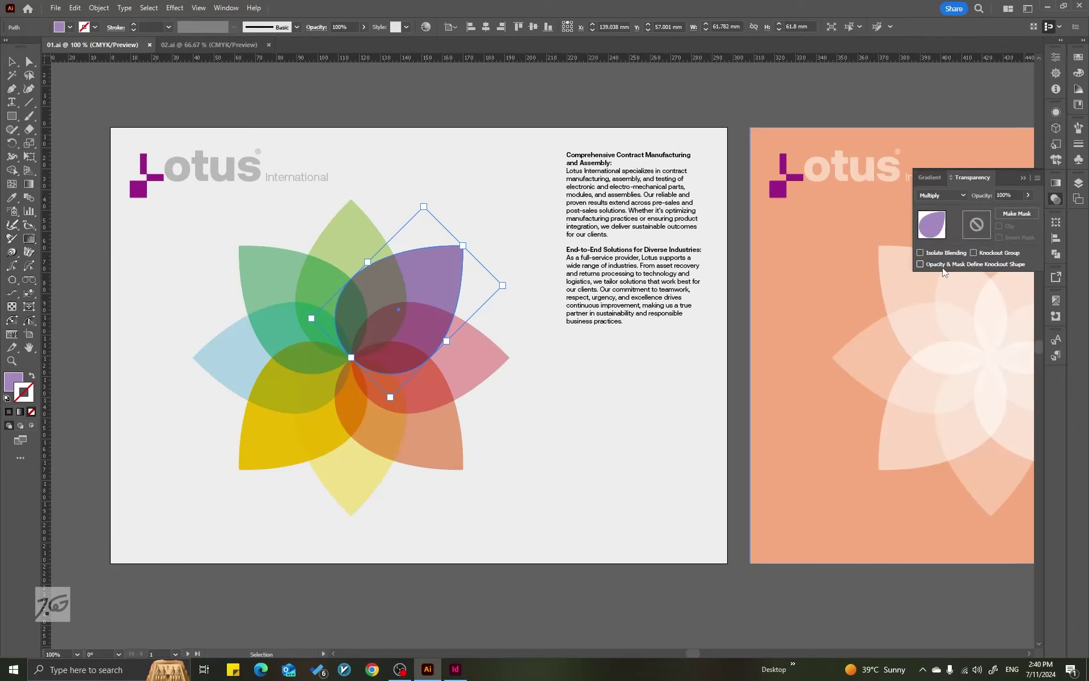
{"action": "left_click", "coordinate": [226, 8]}
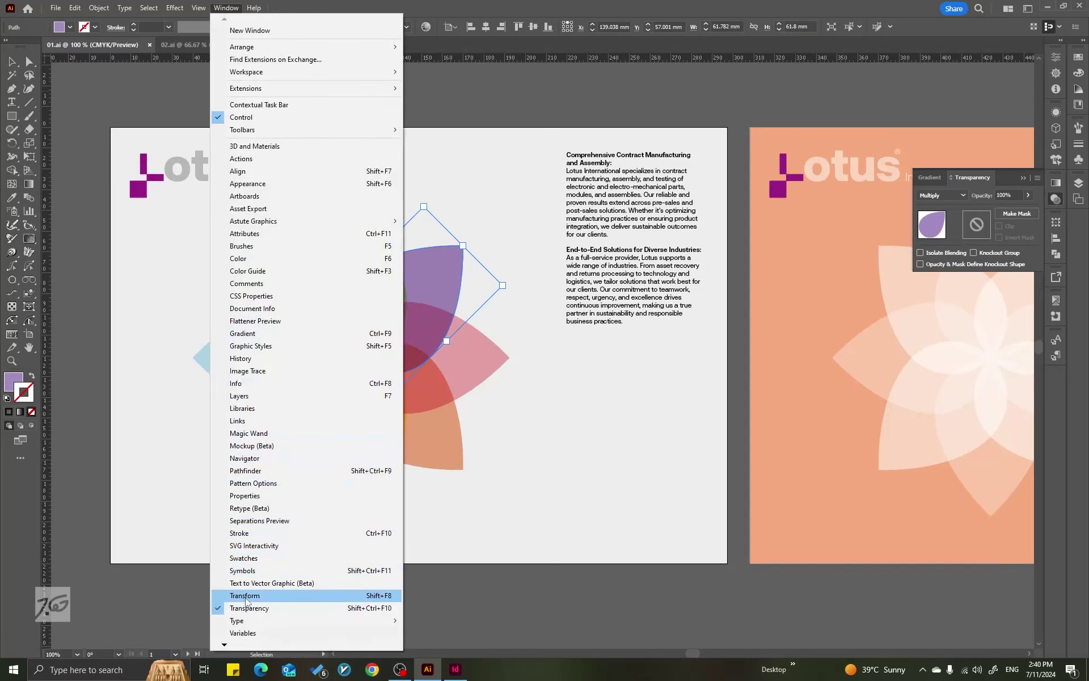
{"action": "left_click", "coordinate": [389, 610]}
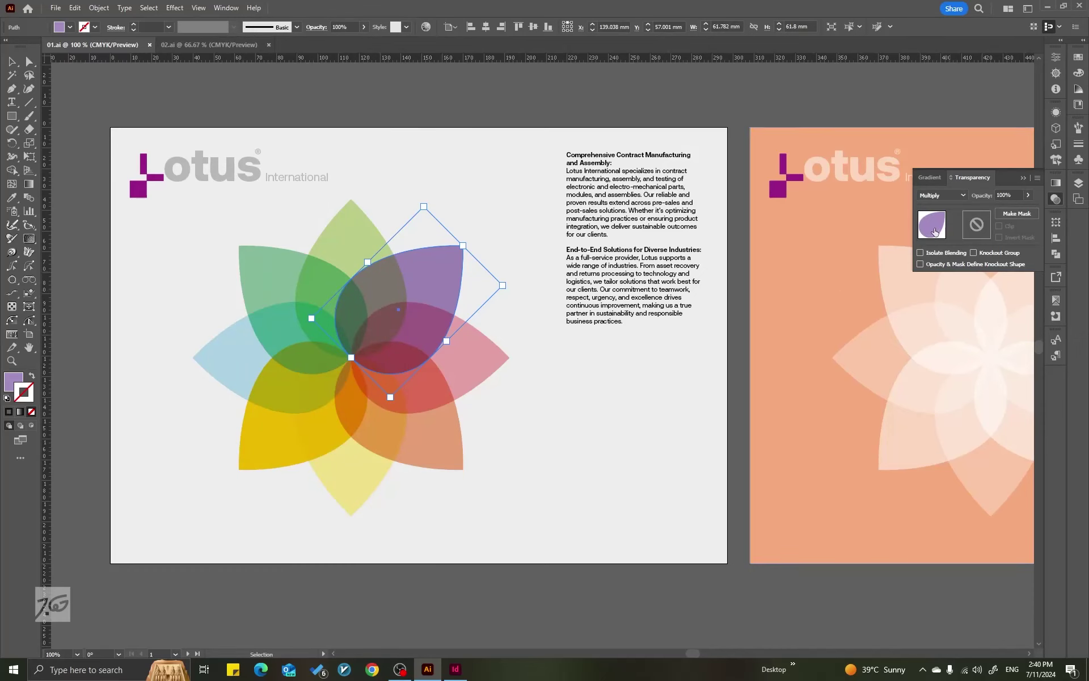
Check the blending mode of several individual petals and of the whole multicolored flower selected together
{"action": "left_click", "coordinate": [404, 180]}
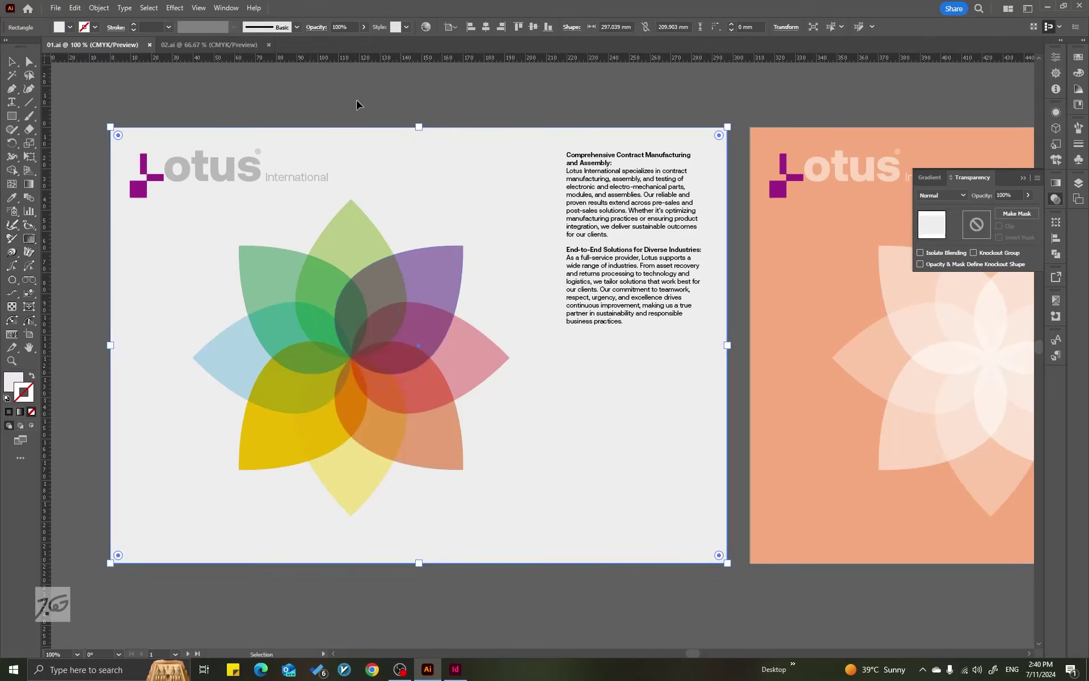
{"action": "left_click", "coordinate": [431, 118]}
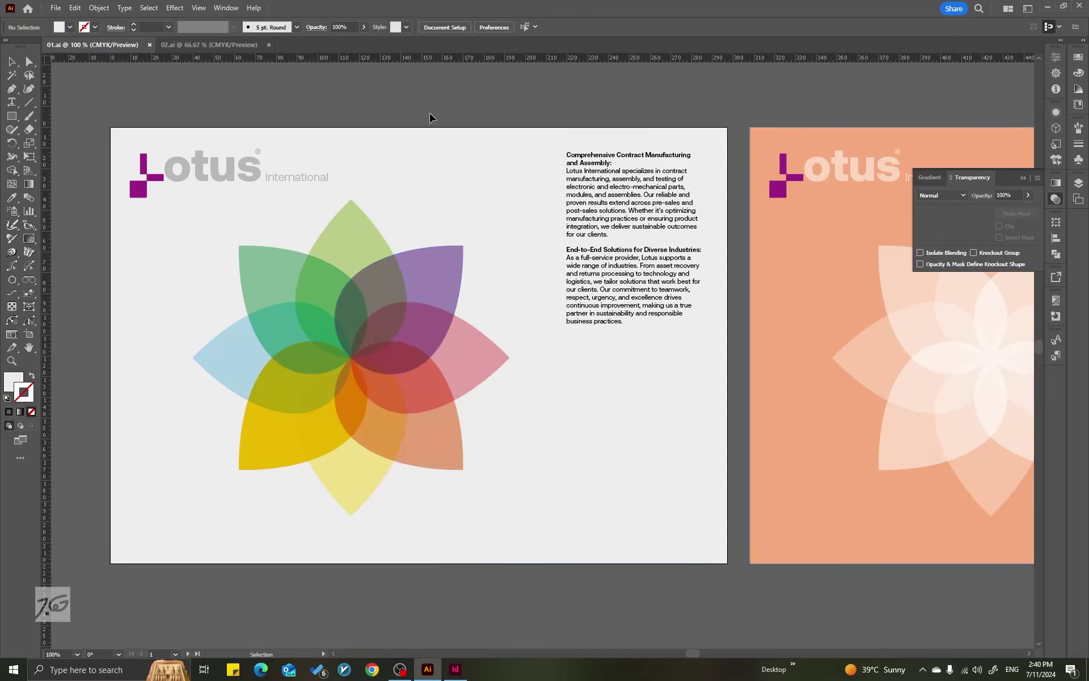
{"action": "left_click", "coordinate": [380, 313]}
{"action": "left_click", "coordinate": [323, 329]}
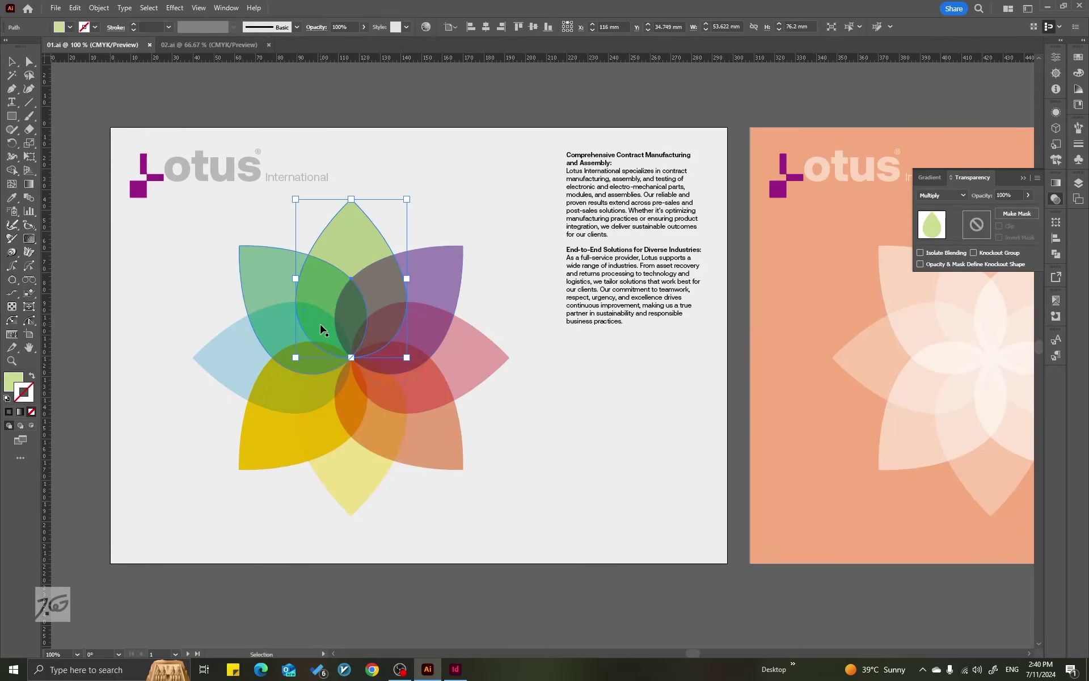
{"action": "left_click", "coordinate": [257, 271]}
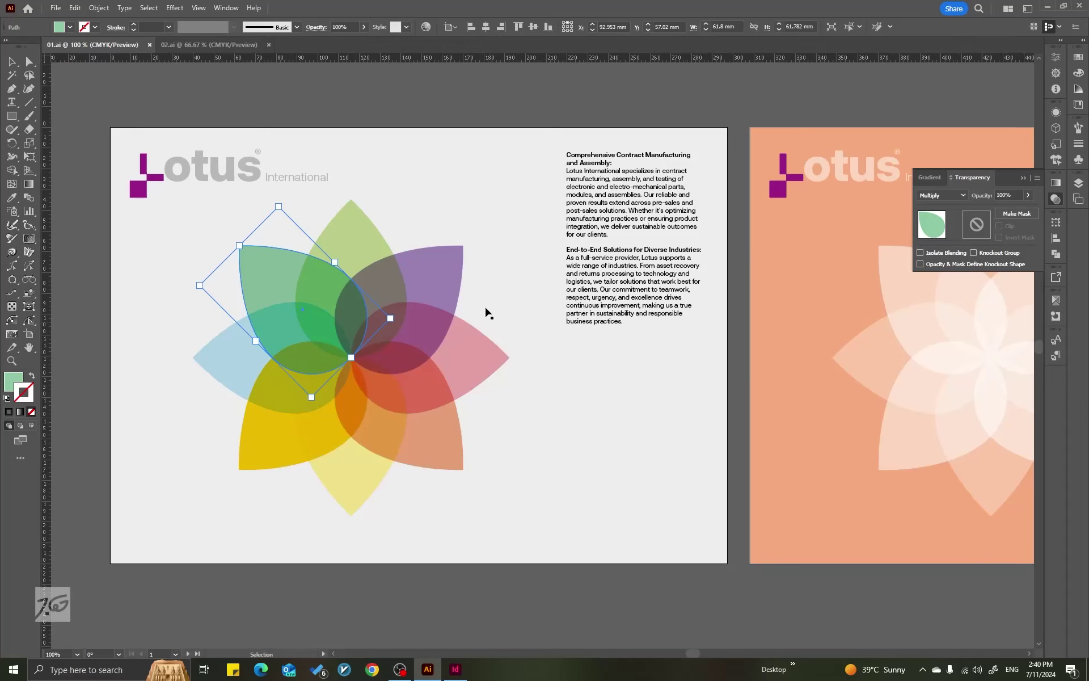
{"action": "left_click", "coordinate": [436, 281]}
{"action": "left_click", "coordinate": [460, 374]}
{"action": "left_click", "coordinate": [438, 447]}
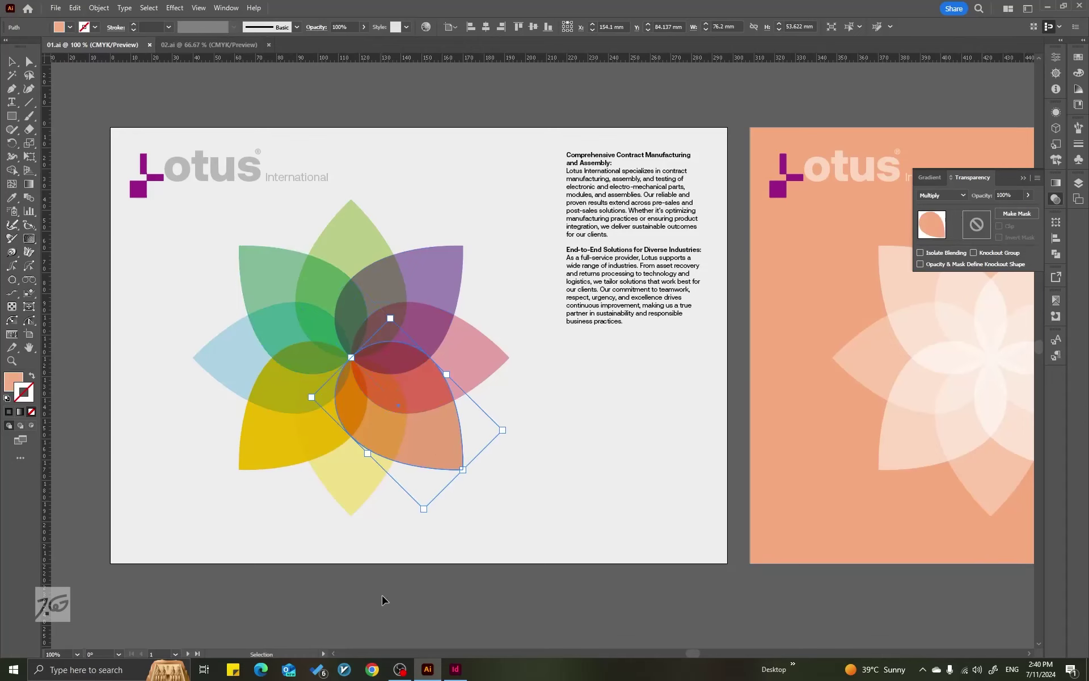
{"action": "left_click_drag", "start_coordinate": [448, 597], "coordinate": [210, 274]}
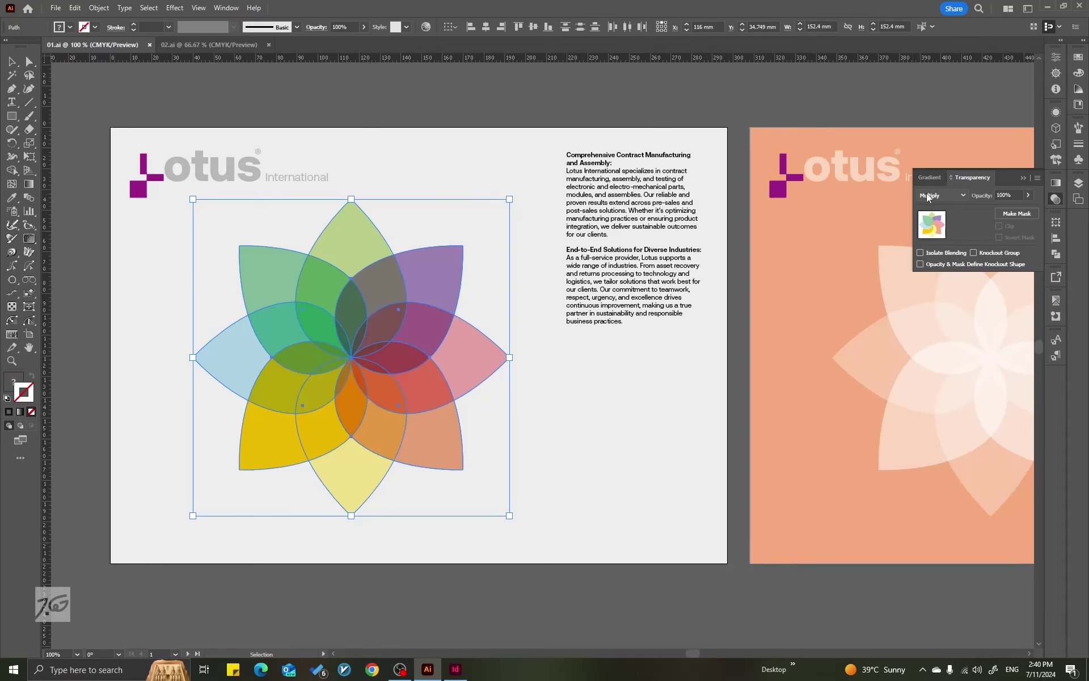
{"action": "left_click", "coordinate": [462, 590]}
Select the upper-left green petal and display its fill color values as CMYK in the expanded panels
{"action": "left_click", "coordinate": [367, 282]}
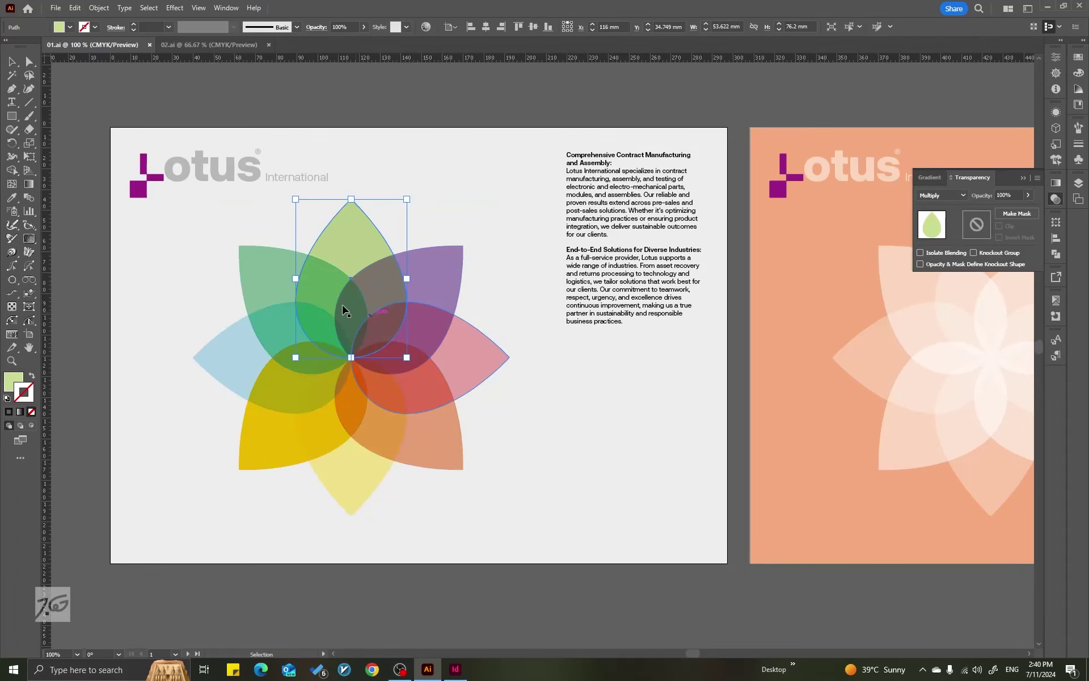
{"action": "left_click", "coordinate": [263, 294]}
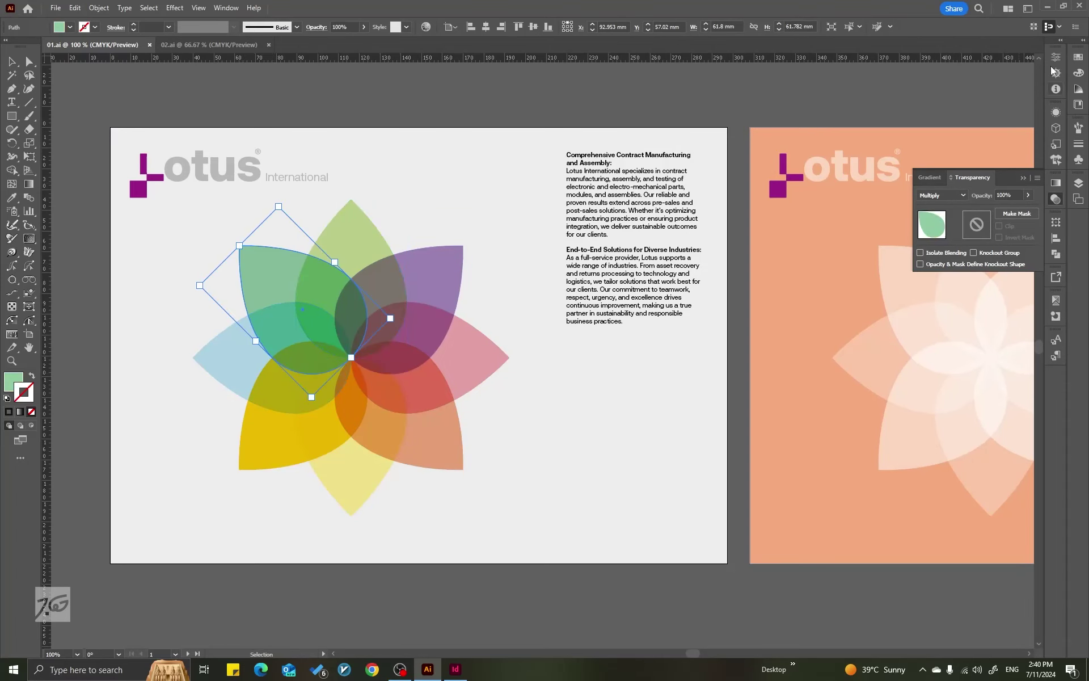
{"action": "left_click", "coordinate": [1078, 58]}
{"action": "left_click", "coordinate": [1084, 40]}
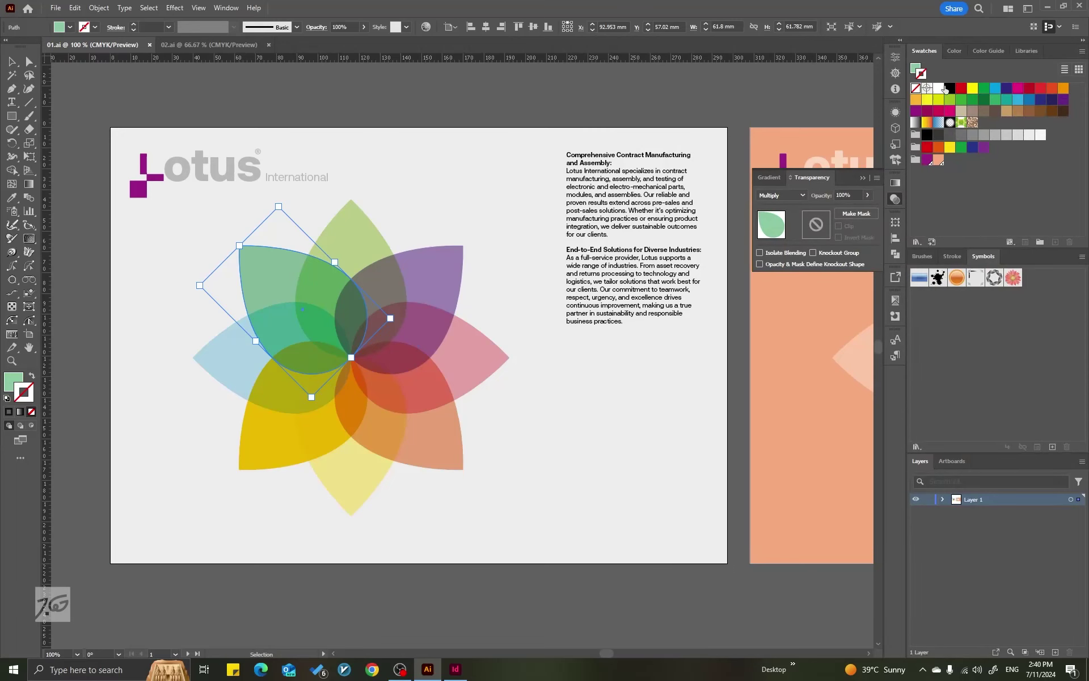
{"action": "left_click", "coordinate": [954, 50]}
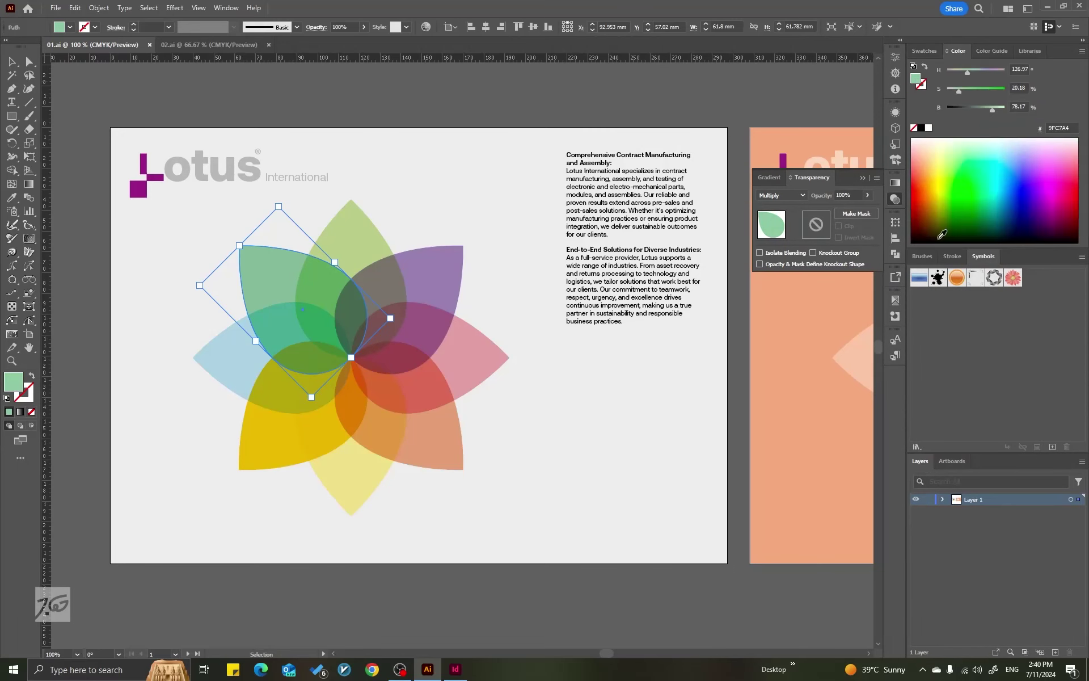
{"action": "left_click", "coordinate": [1082, 51]}
{"action": "left_click", "coordinate": [954, 99]}
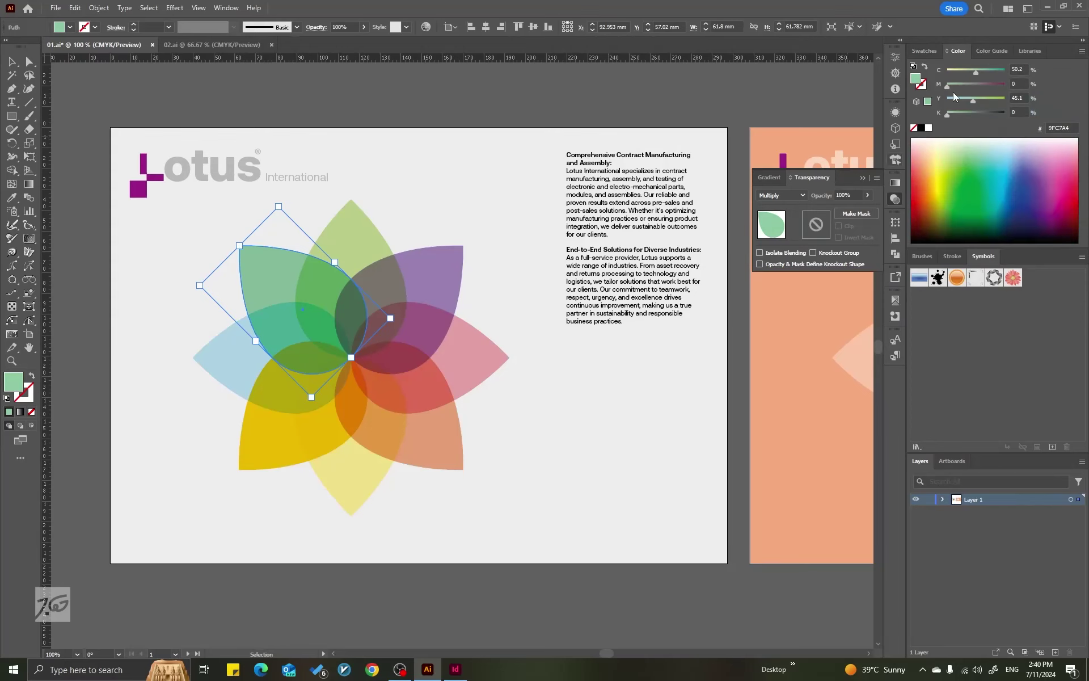
Inspect the purple petal's CMYK values and examine its overlap with the light green top petal up close
{"action": "left_click", "coordinate": [425, 263]}
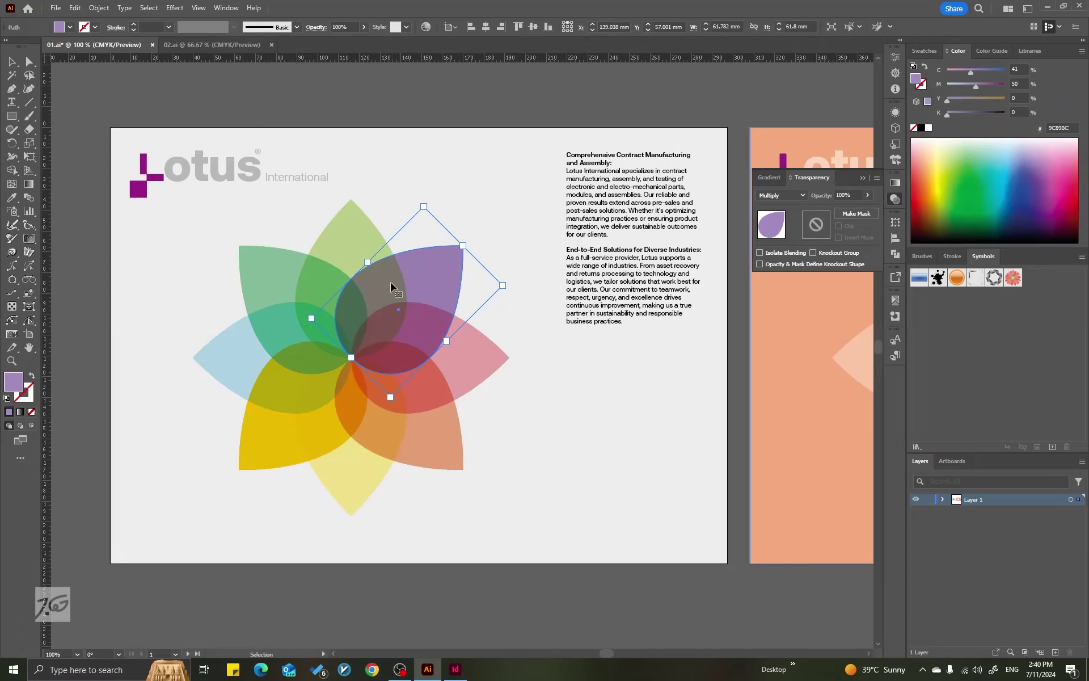
{"action": "left_click", "coordinate": [440, 121]}
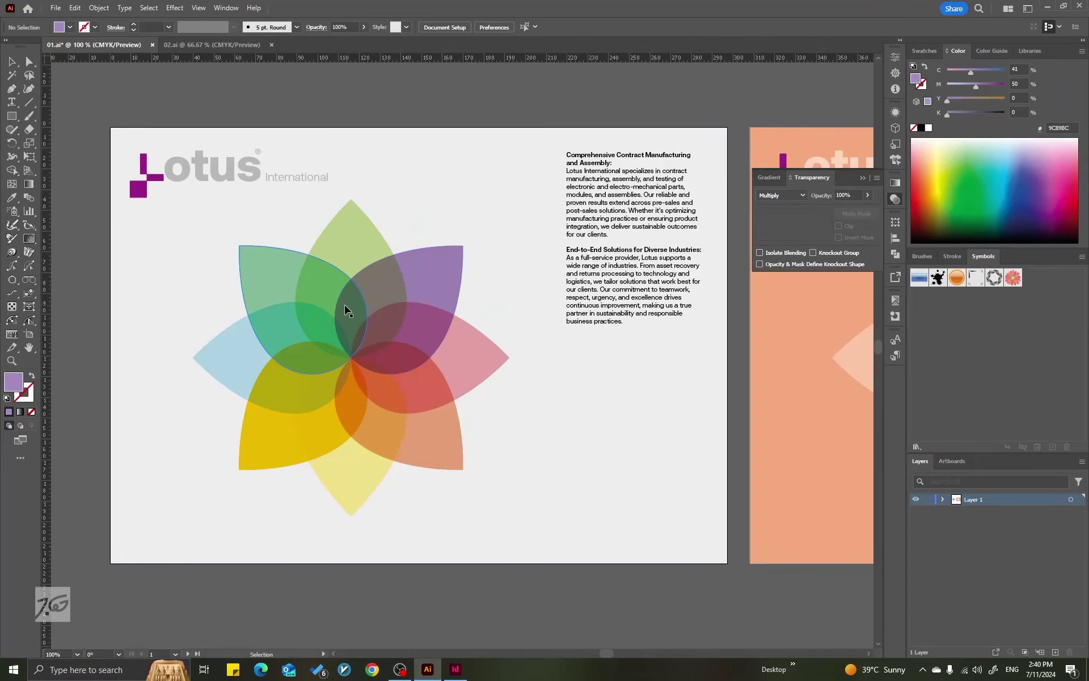
{"action": "scroll", "coordinate": [352, 309], "scroll_direction": "up", "scroll_amount": 3}
{"action": "scroll", "coordinate": [346, 309], "scroll_direction": "down", "scroll_amount": 1}
{"action": "left_click_drag", "start_coordinate": [355, 307], "coordinate": [488, 255]}
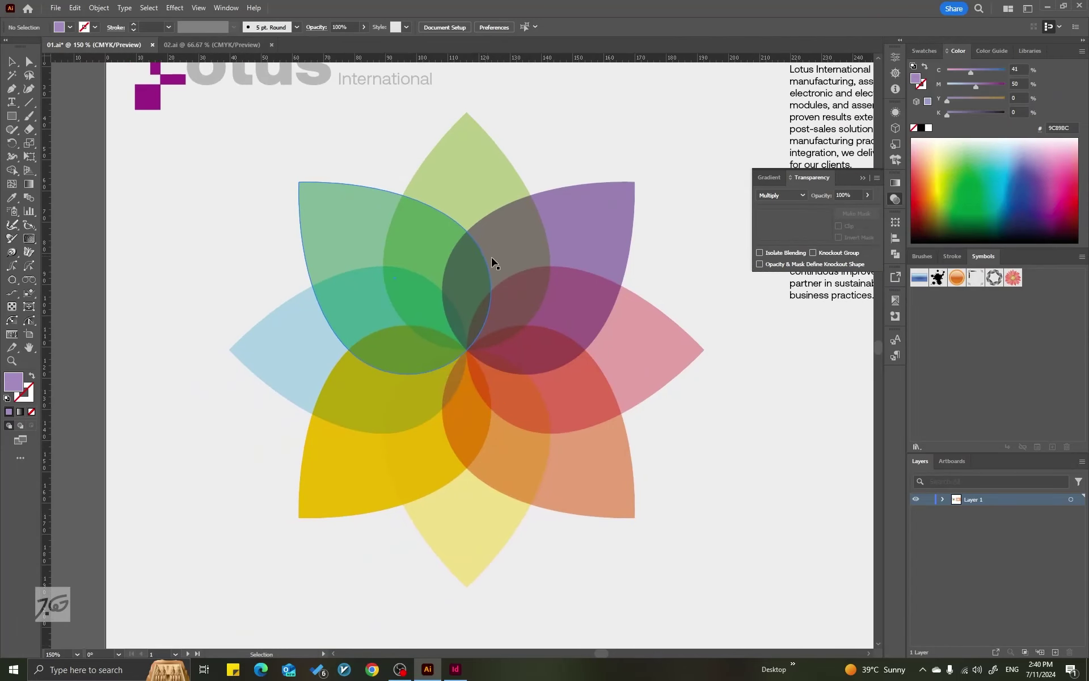
{"action": "scroll", "coordinate": [513, 253], "scroll_direction": "up", "scroll_amount": 1}
{"action": "left_click", "coordinate": [516, 256]}
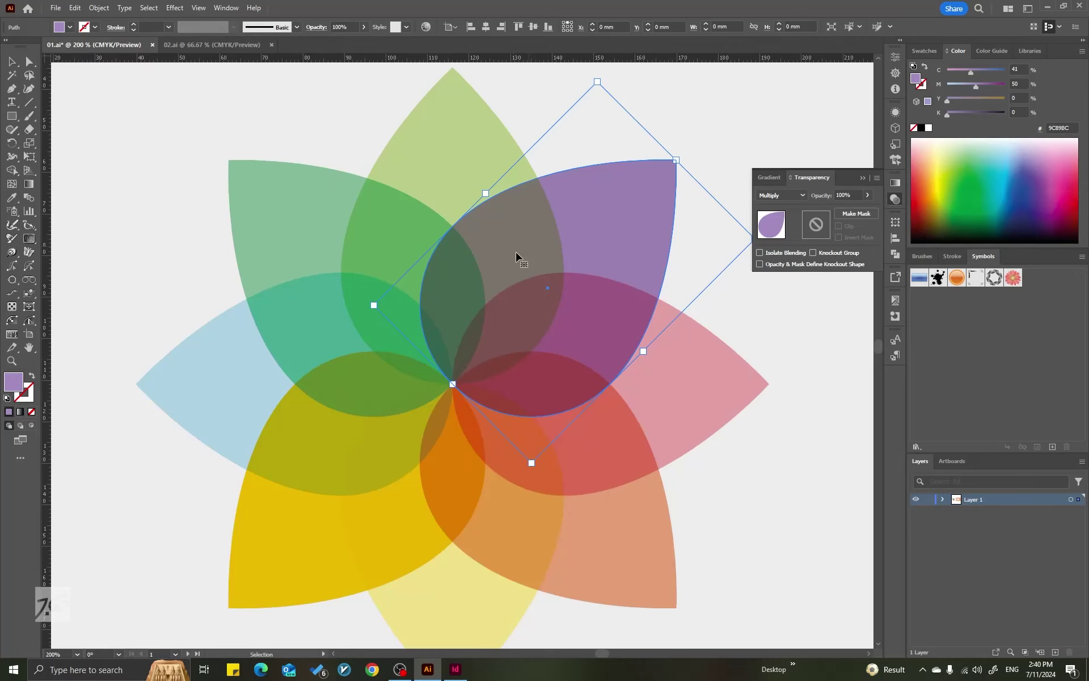
{"action": "left_click", "coordinate": [475, 161], "text": "shift"}
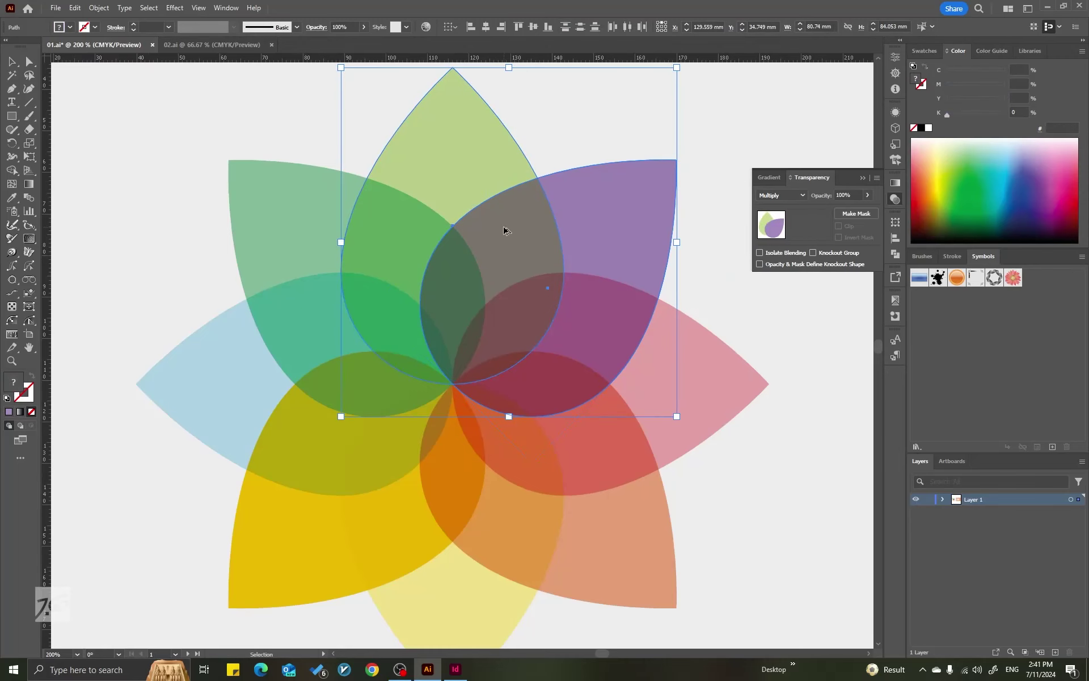
{"action": "scroll", "coordinate": [495, 229], "scroll_direction": "up", "scroll_amount": 1}
{"action": "scroll", "coordinate": [513, 253], "scroll_direction": "down", "scroll_amount": 2}
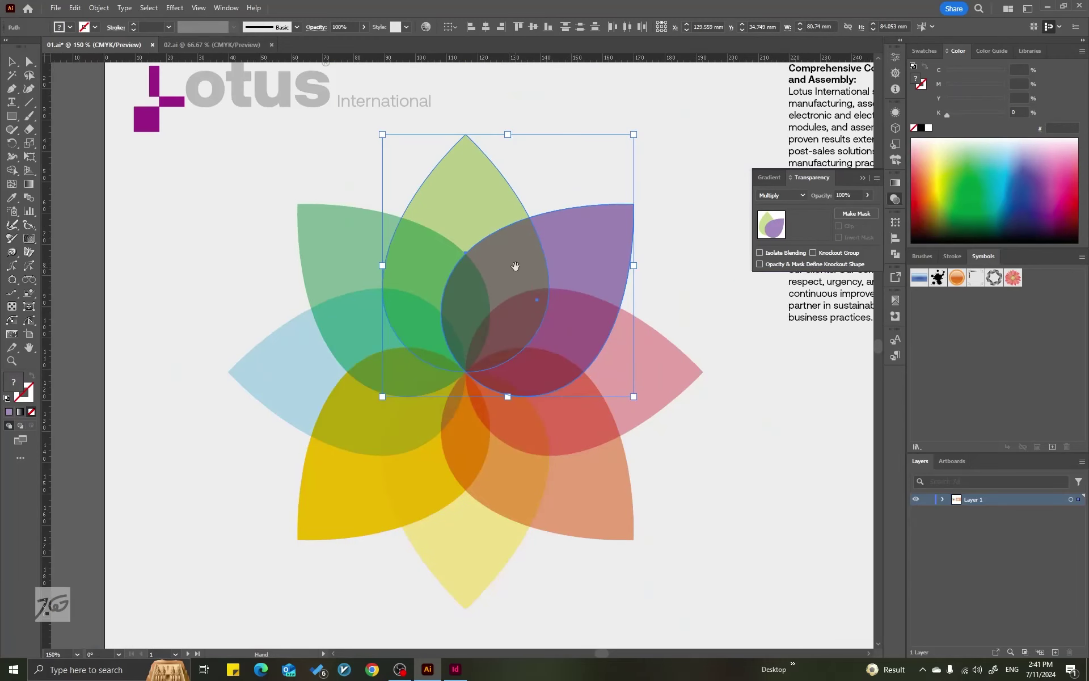
{"action": "left_click_drag", "start_coordinate": [503, 273], "coordinate": [480, 276]}
{"action": "left_click", "coordinate": [545, 155]}
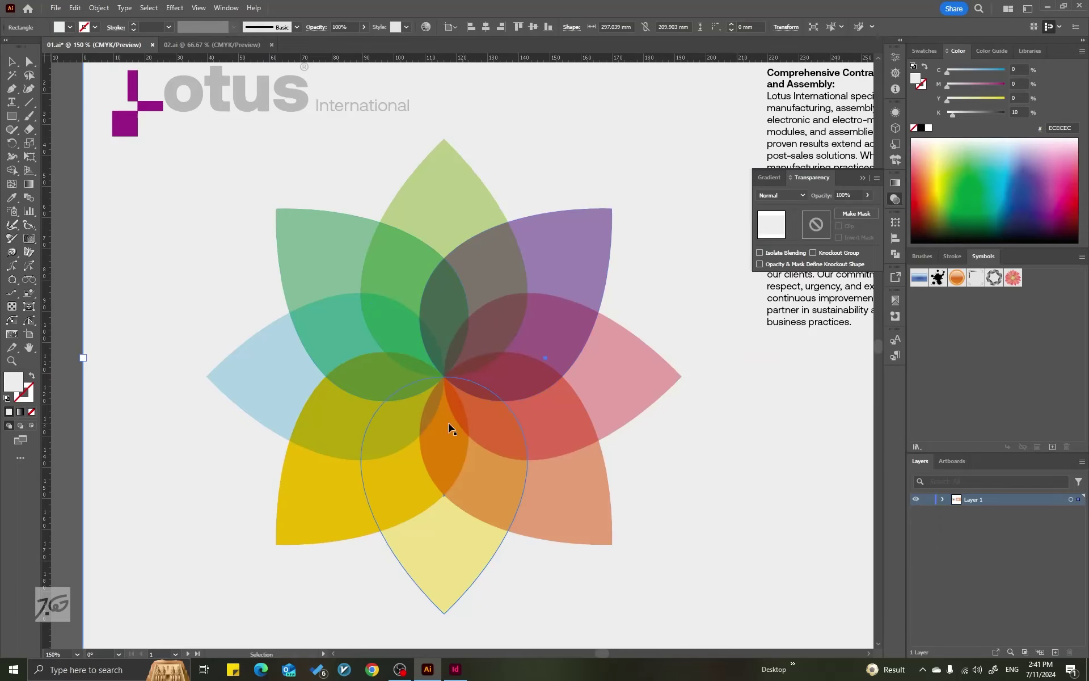
On the orange artboard, compare the opacity of the white flower's diagonal petals with its top petal
{"action": "scroll", "coordinate": [316, 381], "scroll_direction": "down", "scroll_amount": 2}
{"action": "scroll", "coordinate": [389, 359], "scroll_direction": "right", "scroll_amount": 6}
{"action": "scroll", "coordinate": [389, 359], "scroll_direction": "up", "scroll_amount": 2}
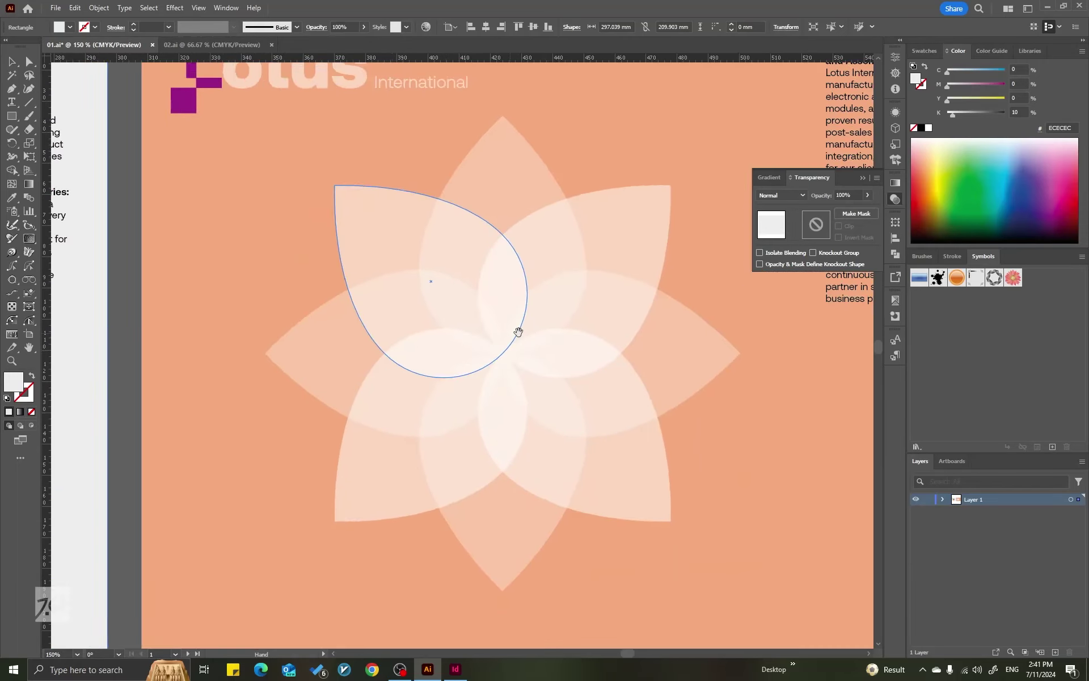
{"action": "scroll", "coordinate": [510, 335], "scroll_direction": "right", "scroll_amount": 2}
{"action": "left_click", "coordinate": [493, 367]}
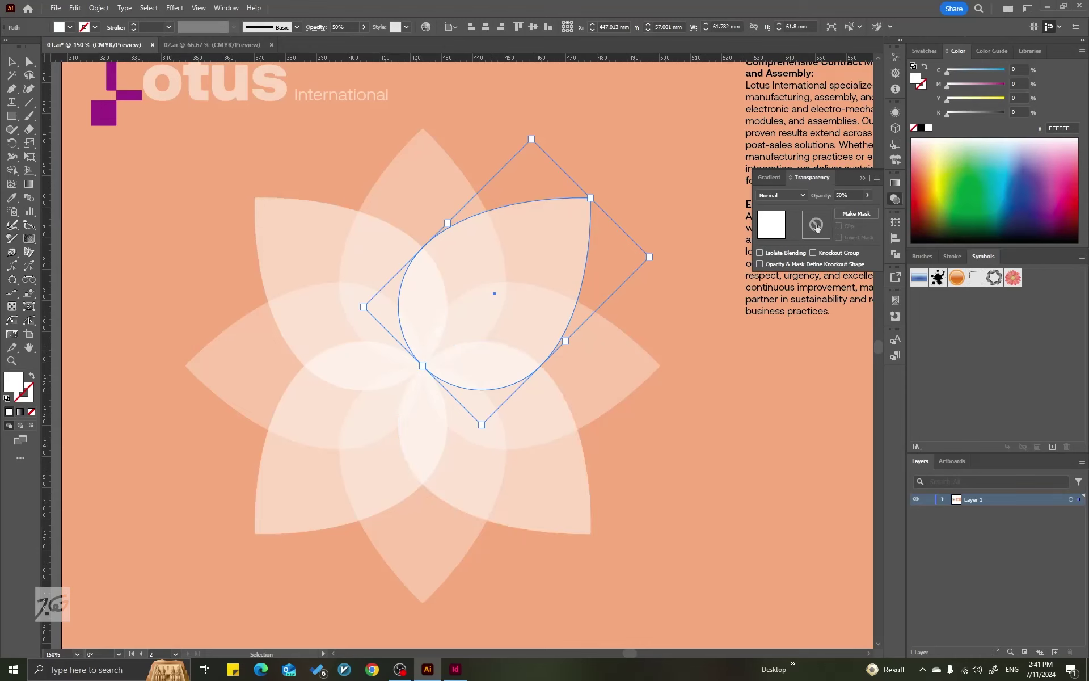
{"action": "left_click", "coordinate": [429, 259]}
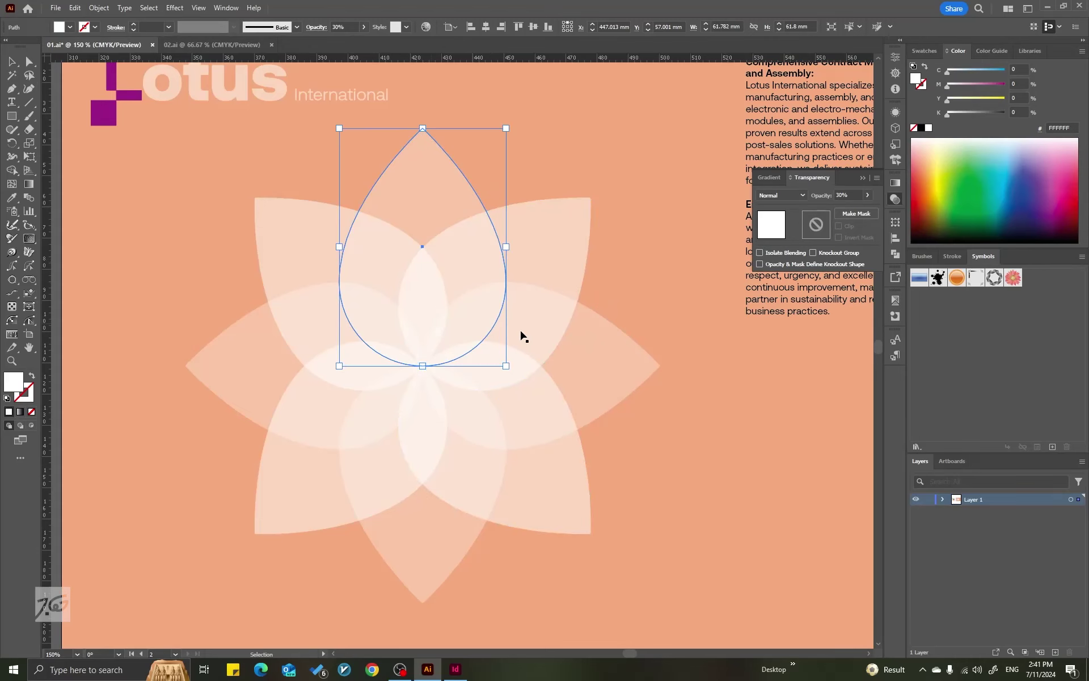
{"action": "left_click", "coordinate": [305, 239], "text": "shift"}
{"action": "left_click", "coordinate": [305, 238]}
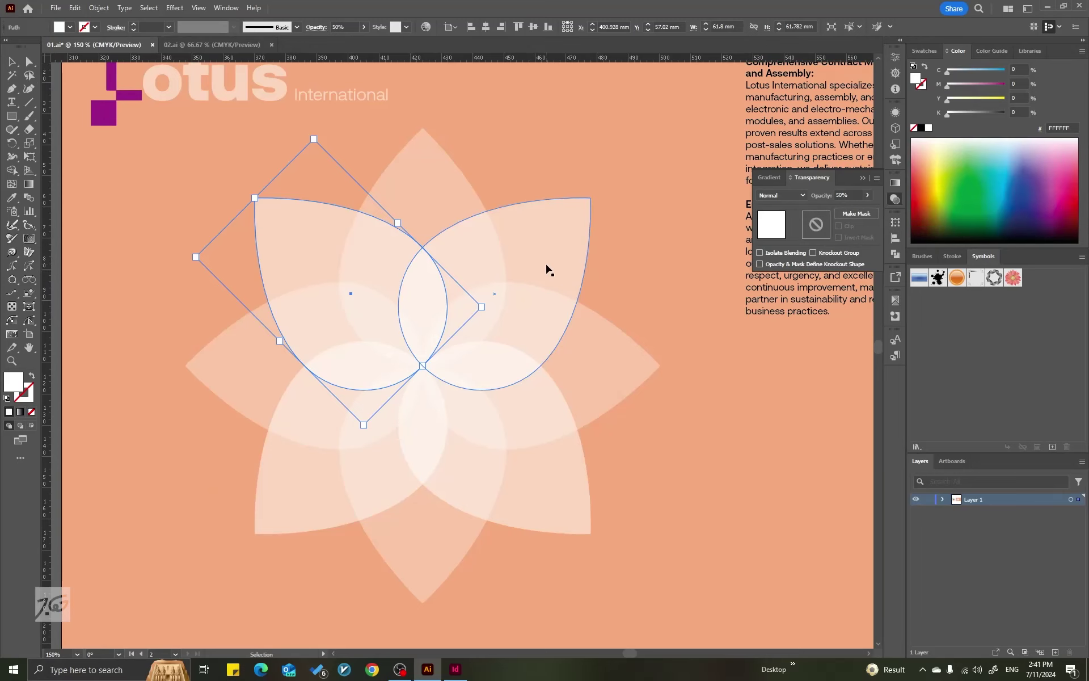
Check the opacity of the white flower's right petal and lower-right petal
{"action": "key", "text": "ctrl+minus"}
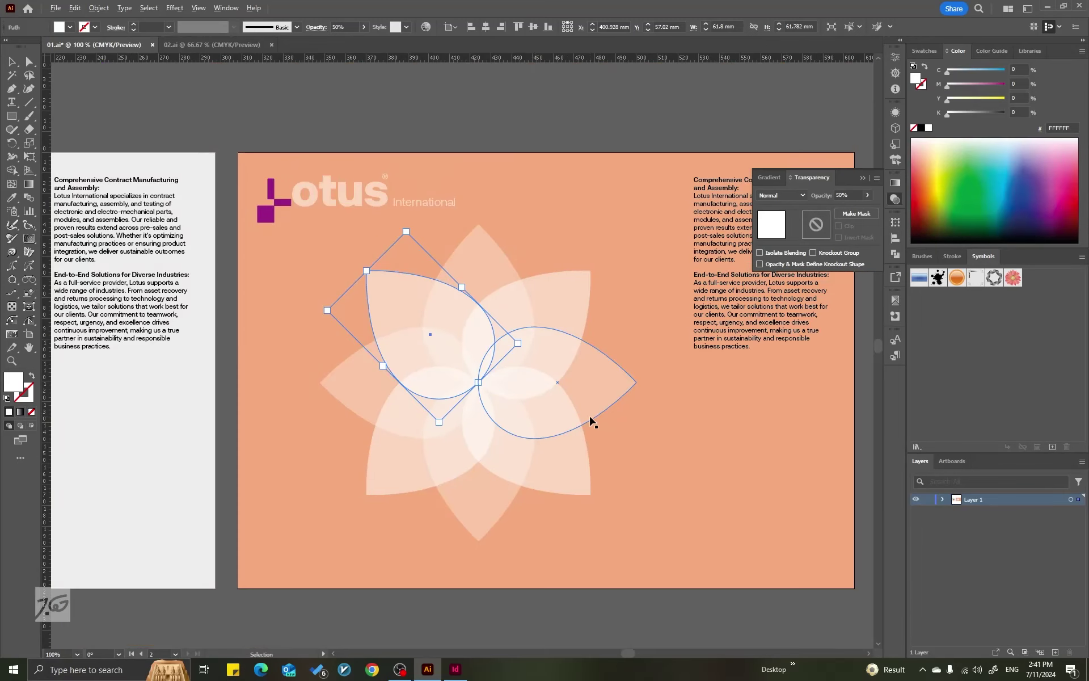
{"action": "left_click", "coordinate": [532, 129]}
{"action": "key", "text": "ctrl+plus"}
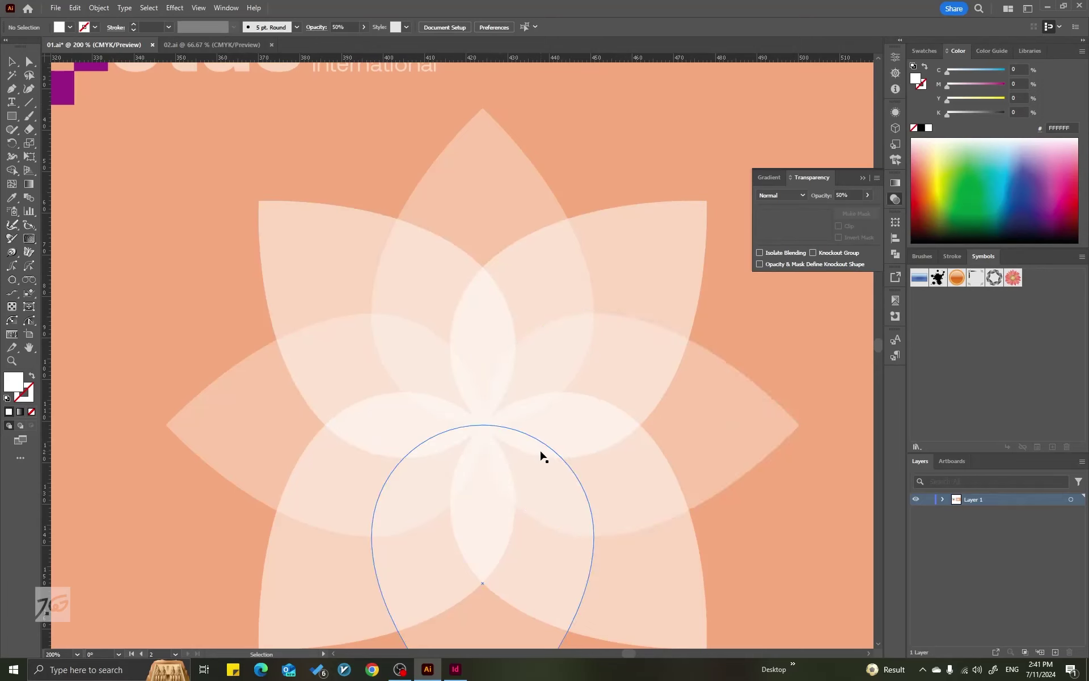
{"action": "left_click", "coordinate": [595, 360]}
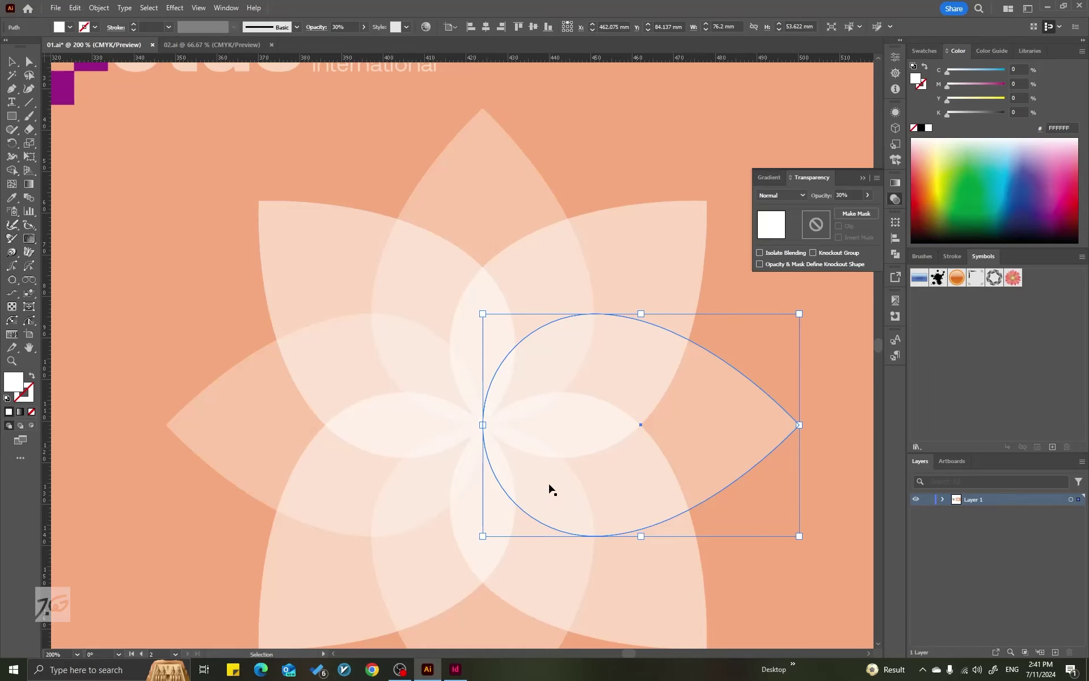
{"action": "key", "text": "ctrl+minus"}
{"action": "key", "text": "ctrl+minus"}
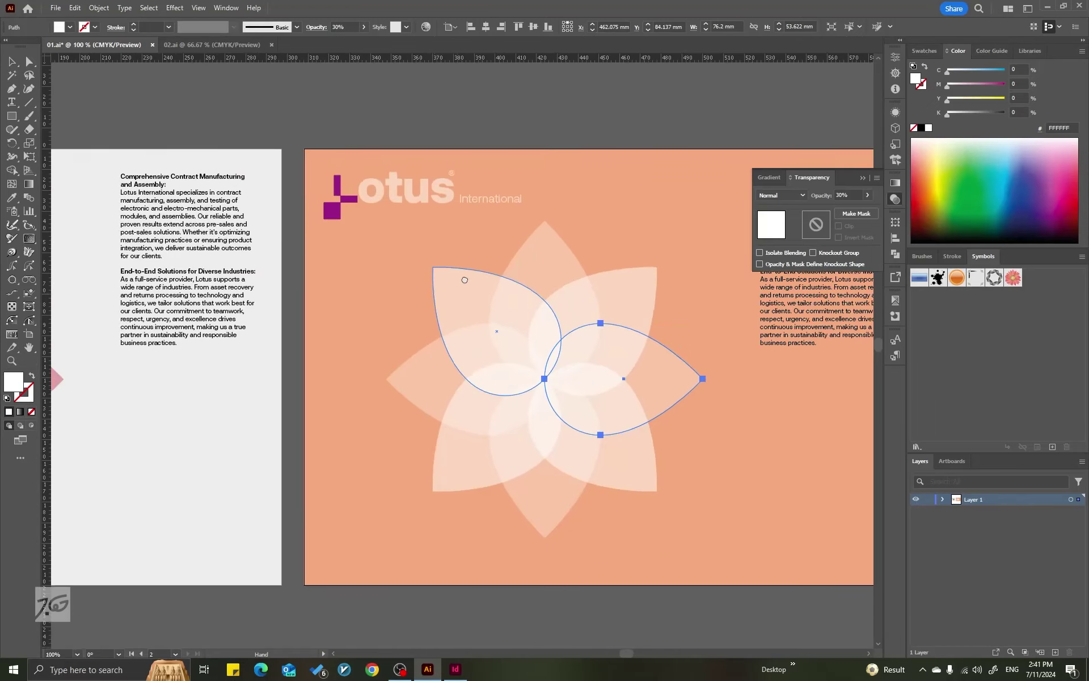
{"action": "left_click", "coordinate": [542, 113]}
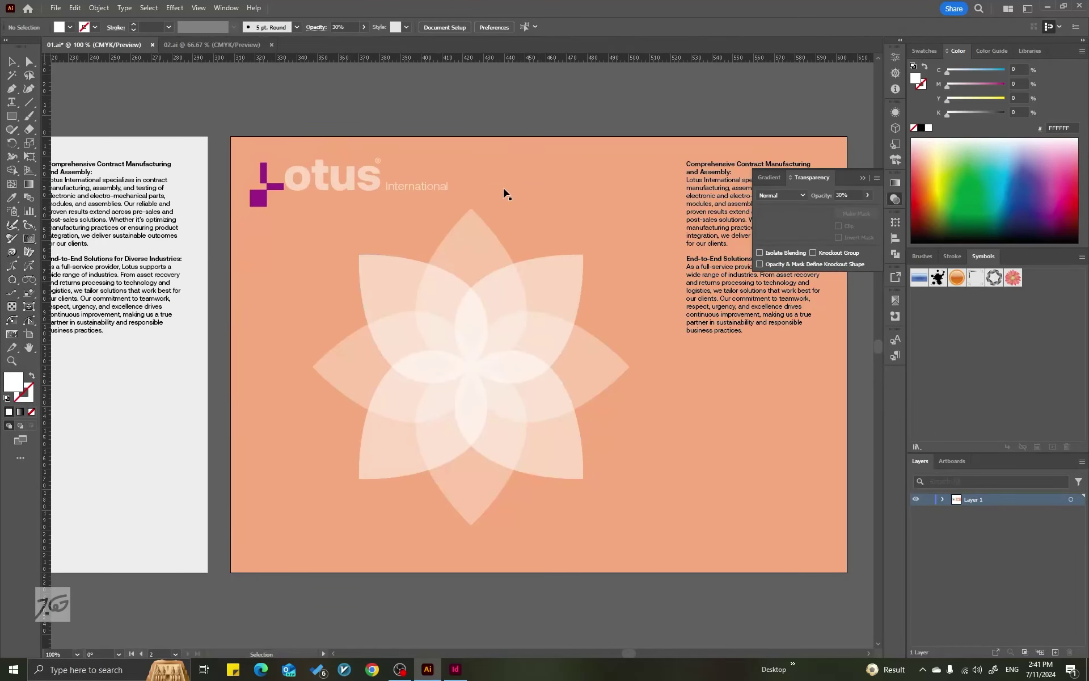
{"action": "key", "text": "ctrl+plus"}
{"action": "left_click_drag", "start_coordinate": [451, 279], "coordinate": [455, 257]}
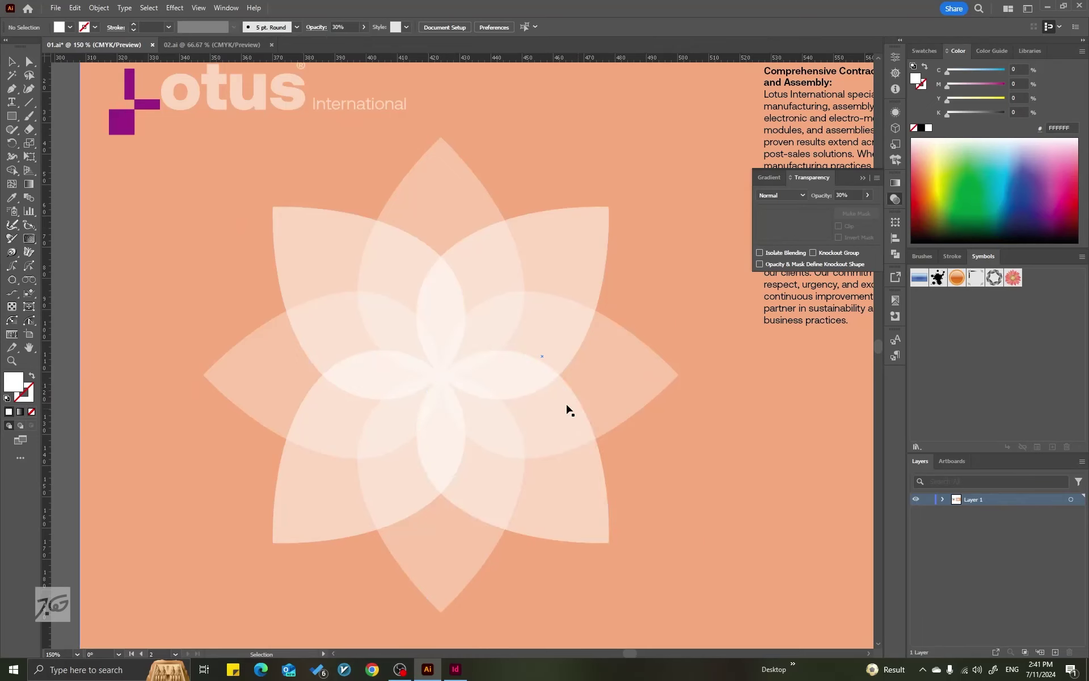
{"action": "left_click", "coordinate": [496, 377]}
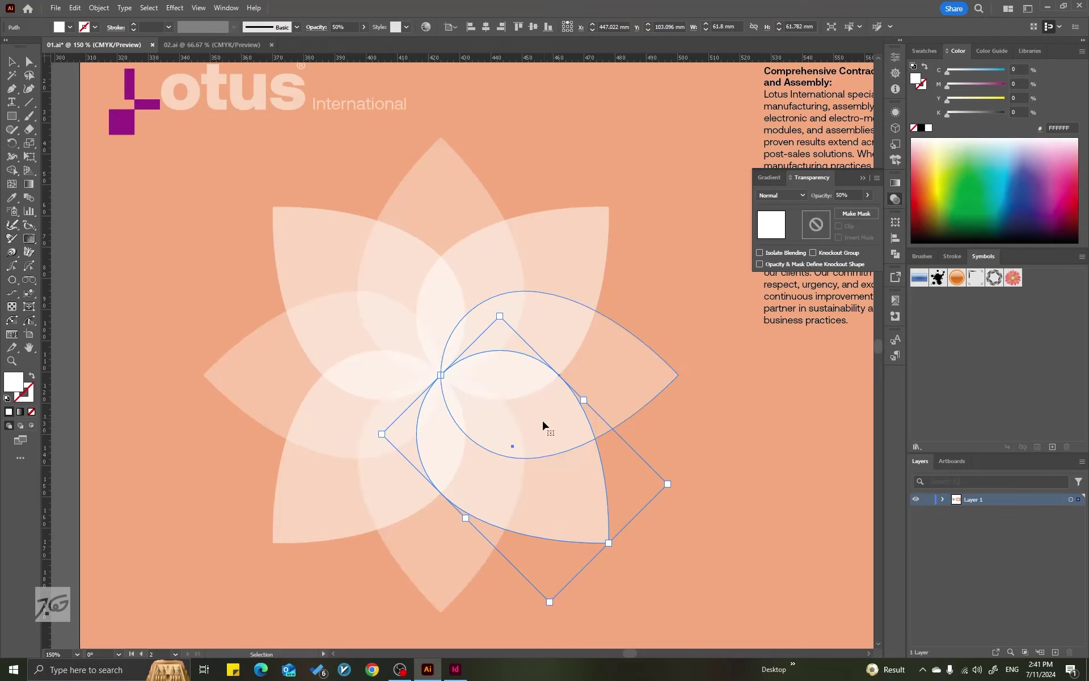
Try removing the right petal from the white flower, and undo the removal
{"action": "left_click", "coordinate": [620, 365]}
{"action": "key", "text": "ctrl+shift+a"}
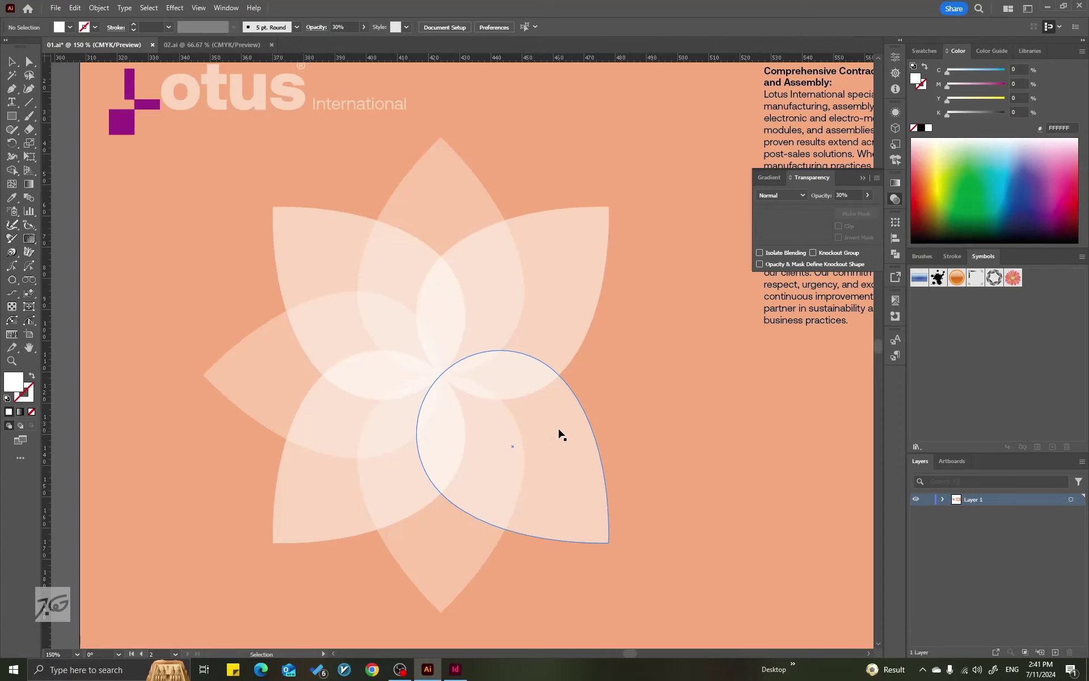
{"action": "key", "text": "a"}
{"action": "key", "text": "ctrl+z"}
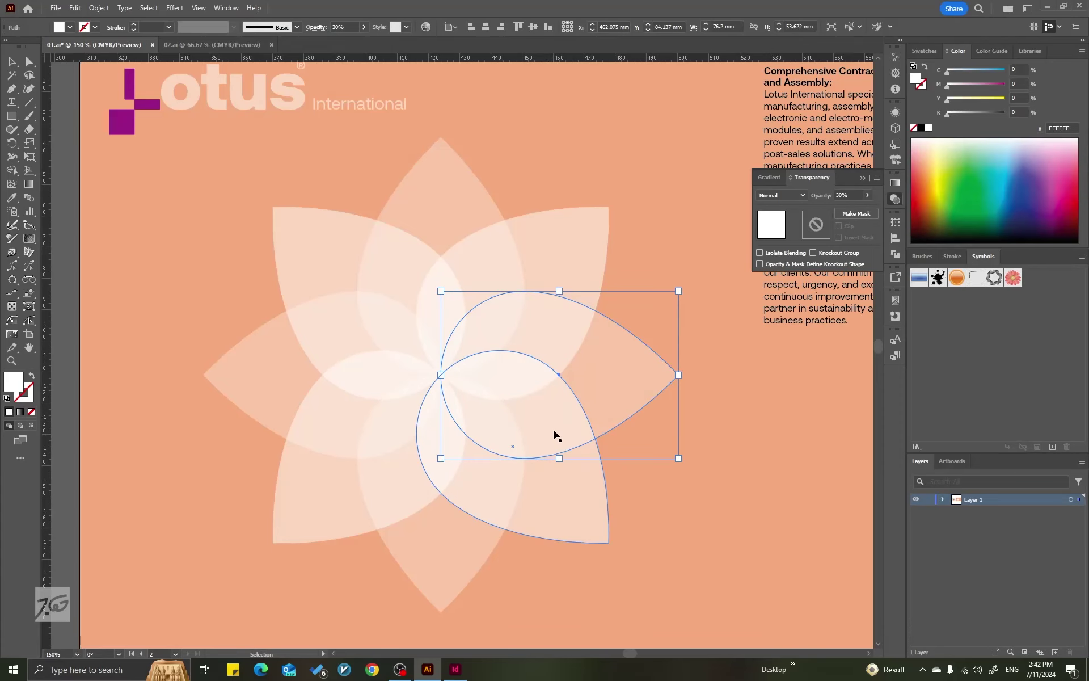
Try removing the pink right petal from the multicolored flower, and undo the removal
{"action": "scroll", "coordinate": [590, 427], "scroll_direction": "down", "scroll_amount": 3}
{"action": "scroll", "coordinate": [360, 389], "scroll_direction": "up", "scroll_amount": 3}
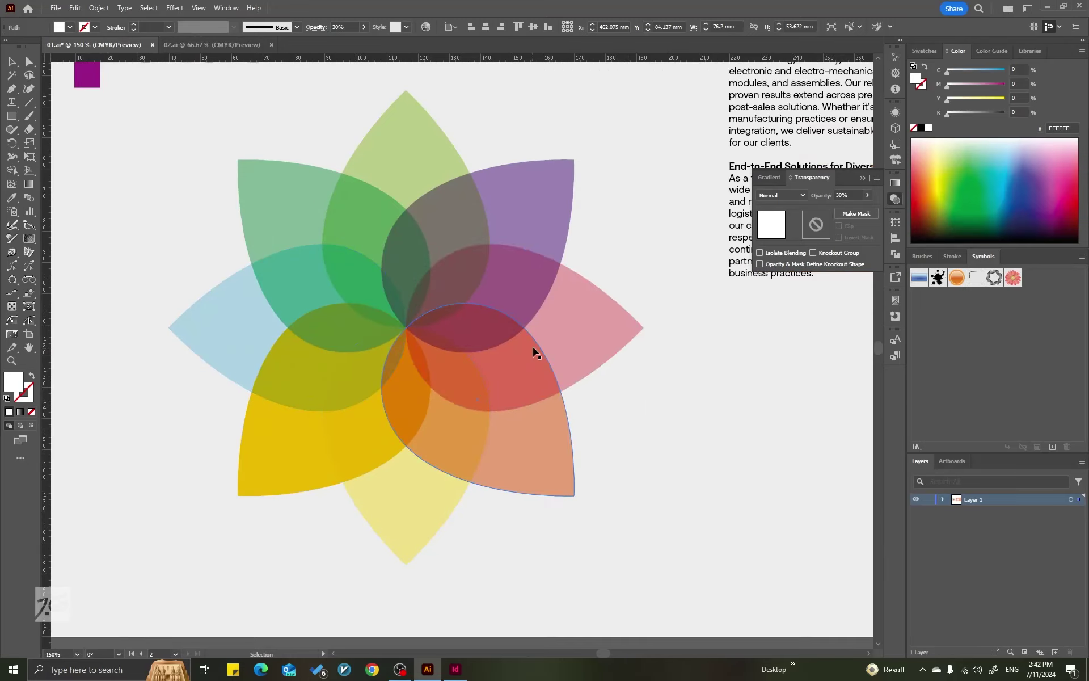
{"action": "left_click", "coordinate": [535, 347]}
{"action": "key", "text": "Delete"}
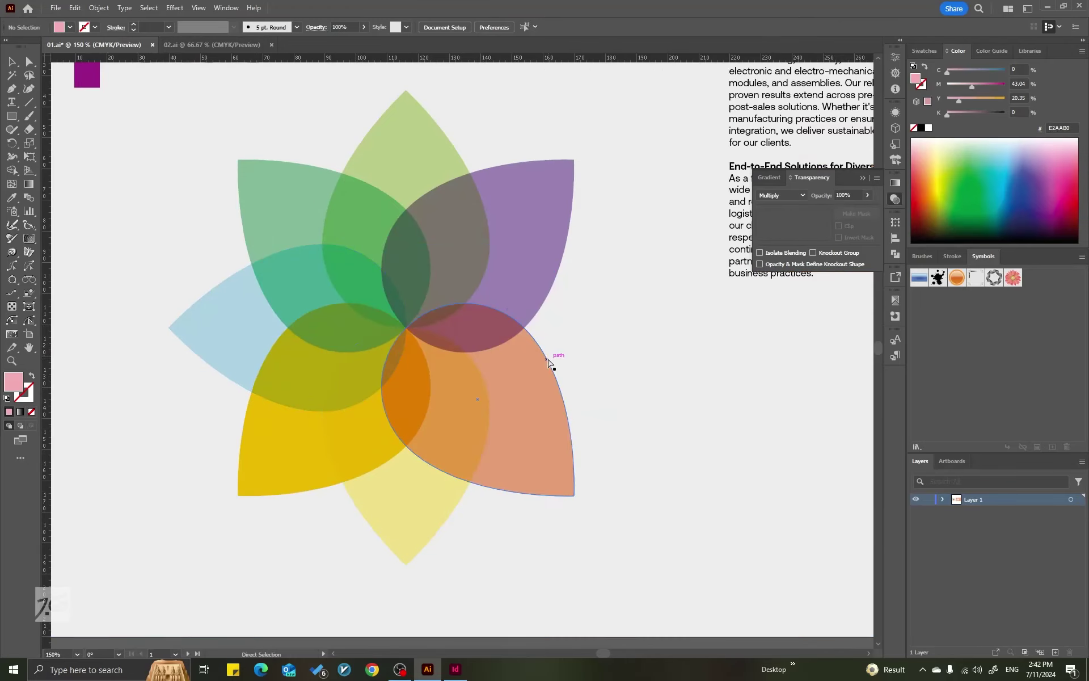
{"action": "key", "text": "ctrl+z"}
Select the white flower's right petal on the orange artboard and examine its overlap with the lower-right petal
{"action": "left_click_drag", "start_coordinate": [610, 408], "coordinate": [188, 395]}
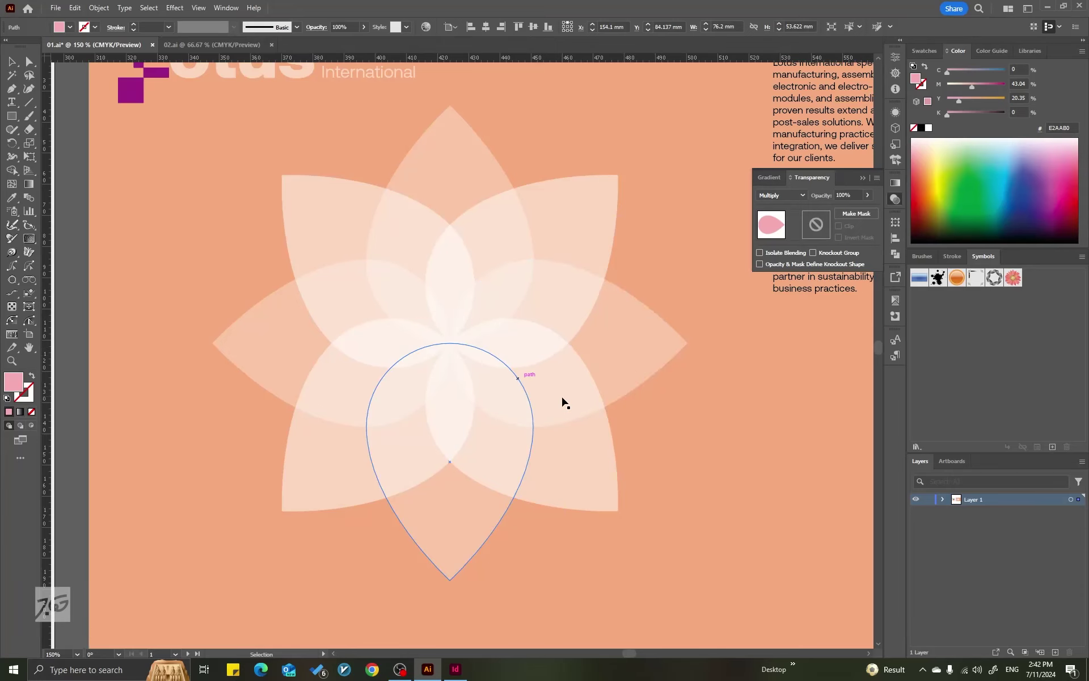
{"action": "scroll", "coordinate": [562, 401], "scroll_direction": "up", "scroll_amount": 2}
{"action": "left_click", "coordinate": [646, 334]}
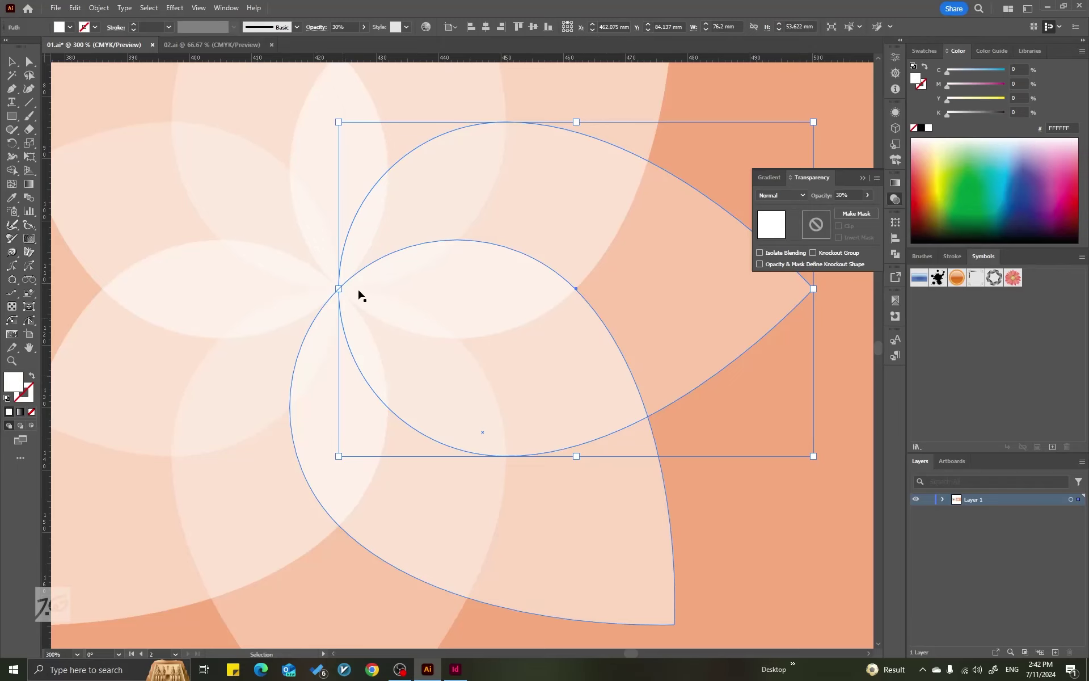
{"action": "scroll", "coordinate": [607, 384], "scroll_direction": "down", "scroll_amount": 4}
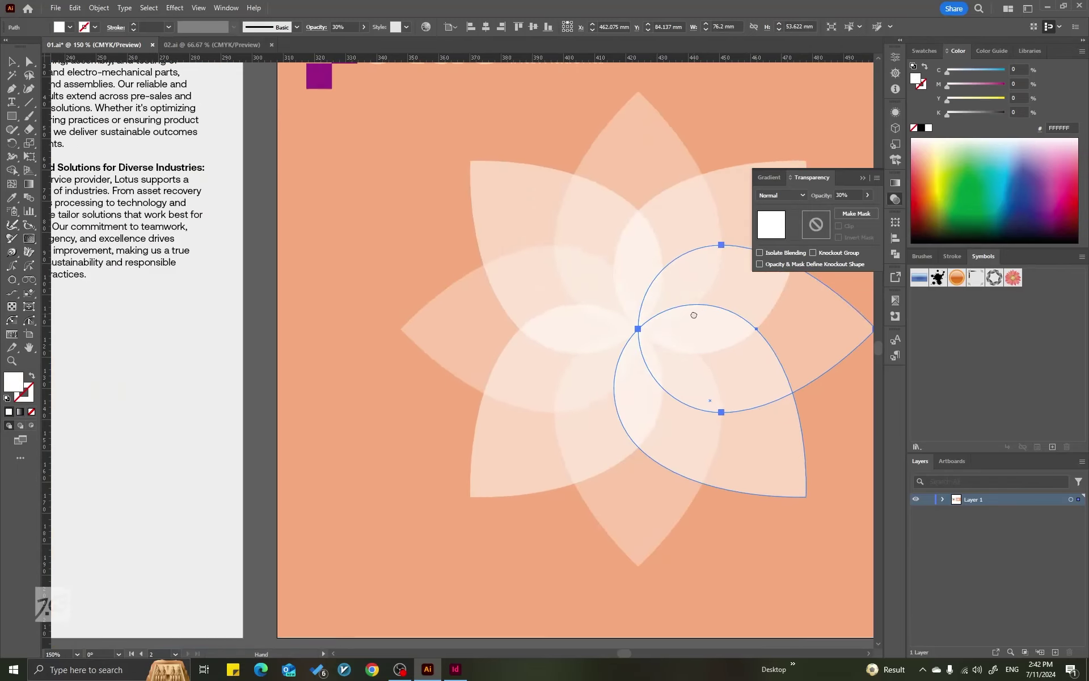
{"action": "scroll", "coordinate": [656, 349], "scroll_direction": "down", "scroll_amount": 1}
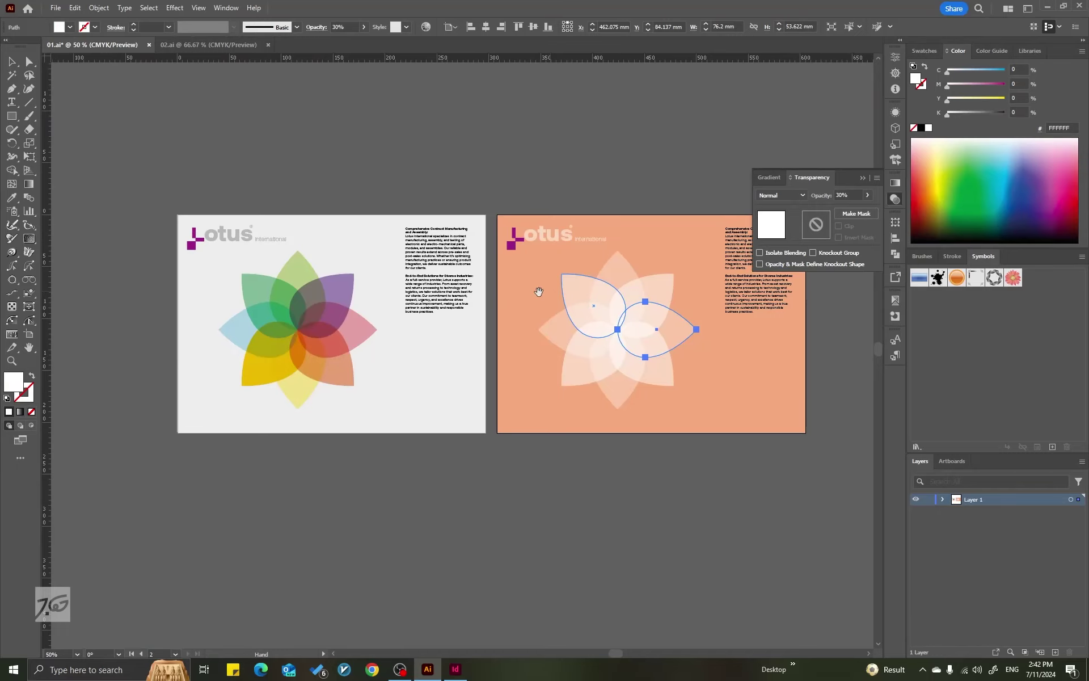
Compare the multicolored flower with the white flower across both artboards, and clear the selection
{"action": "scroll", "coordinate": [331, 299], "scroll_direction": "up", "scroll_amount": 1}
{"action": "left_click_drag", "start_coordinate": [368, 273], "coordinate": [414, 285]}
{"action": "scroll", "coordinate": [450, 258], "scroll_direction": "up", "scroll_amount": 1}
{"action": "left_click_drag", "start_coordinate": [868, 295], "coordinate": [489, 320]}
{"action": "left_click", "coordinate": [577, 122]}
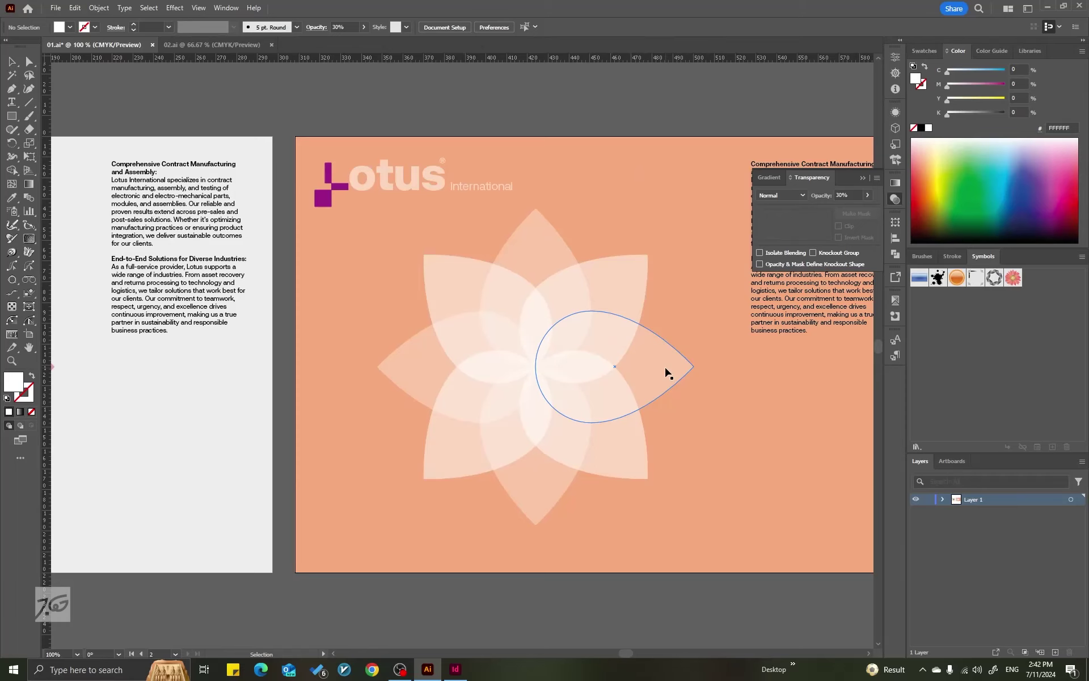
Examine how the white petals' overlaps lighten toward the flower's center on the orange artboard
{"action": "left_click_drag", "start_coordinate": [445, 394], "coordinate": [475, 389]}
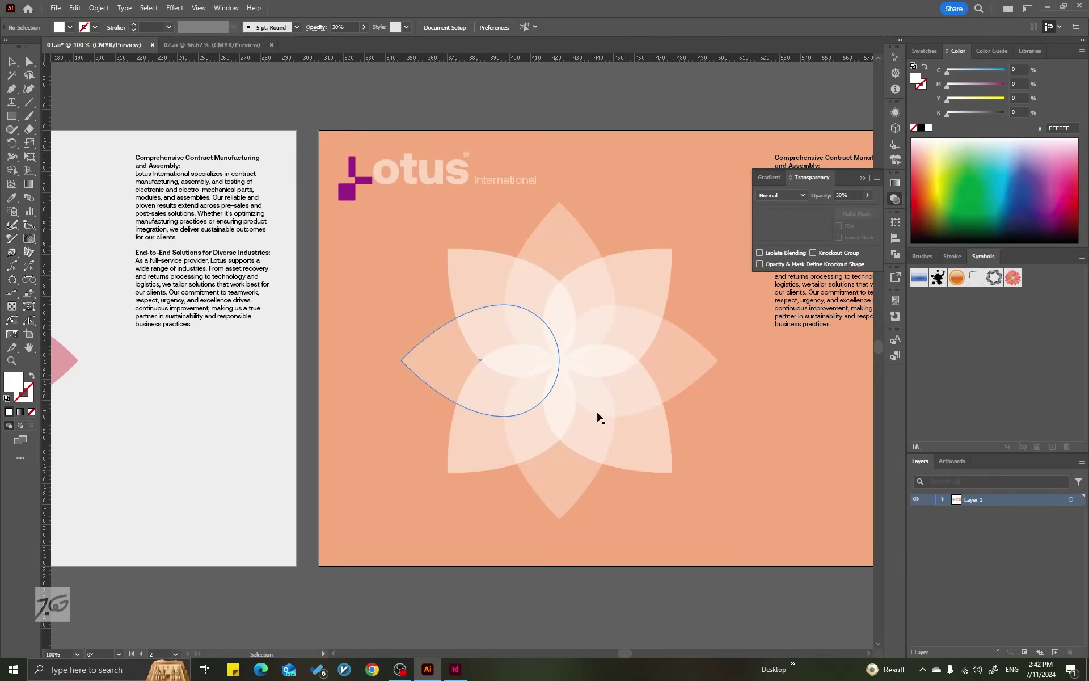
{"action": "scroll", "coordinate": [601, 419], "scroll_direction": "up", "scroll_amount": 2}
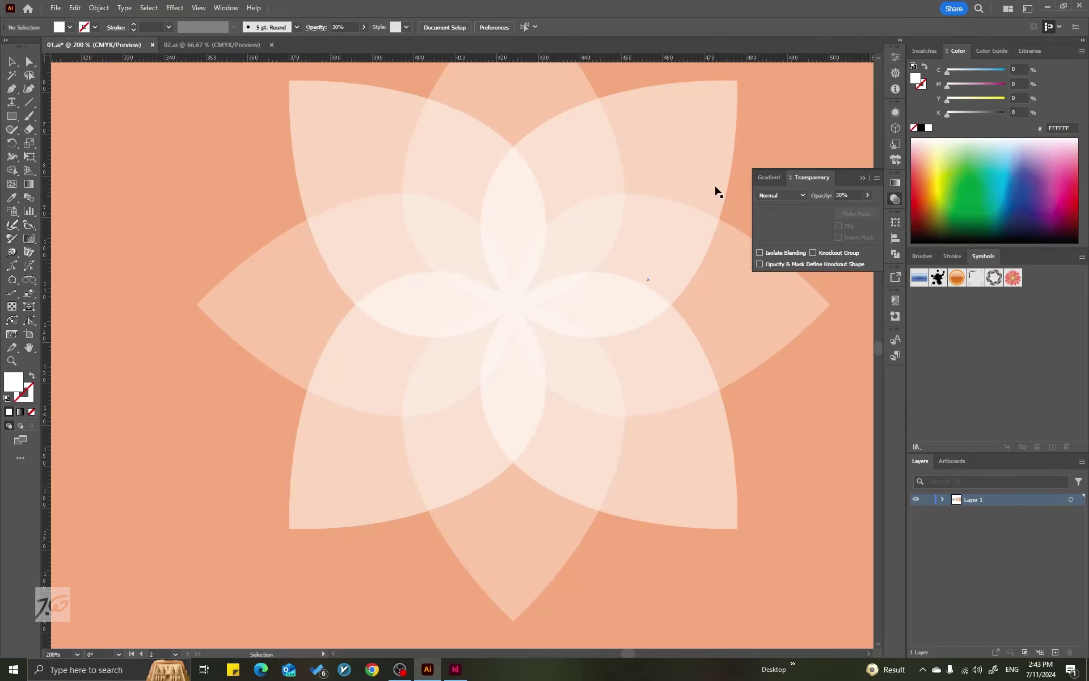
{"action": "scroll", "coordinate": [590, 292], "scroll_direction": "down", "scroll_amount": 1}
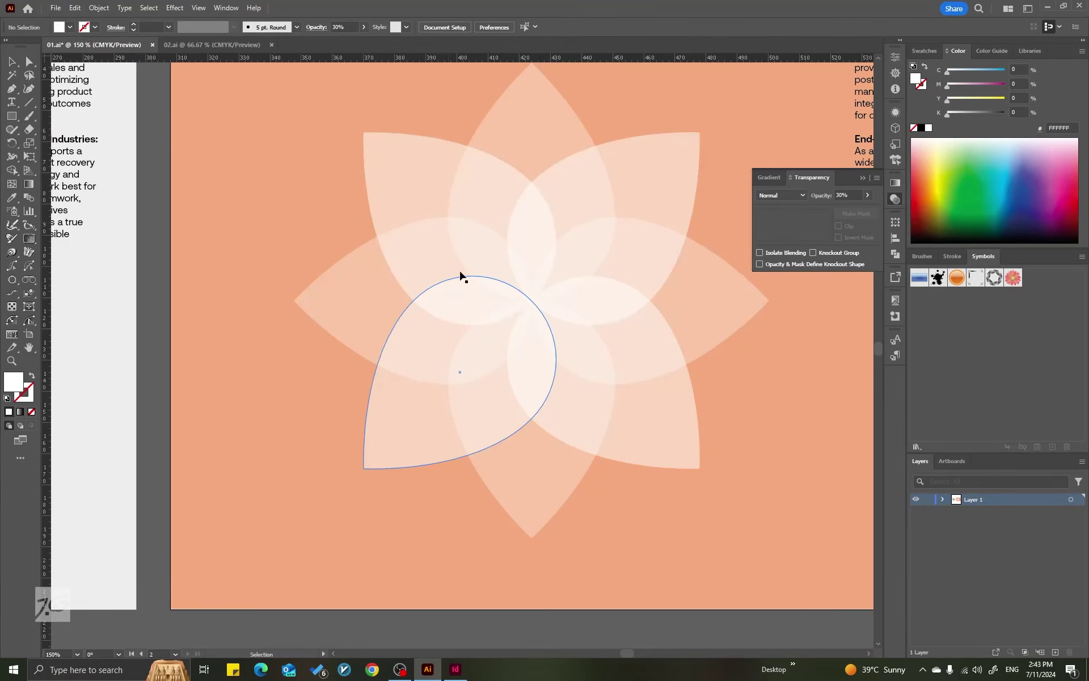
{"action": "scroll", "coordinate": [588, 349], "scroll_direction": "up", "scroll_amount": 1}
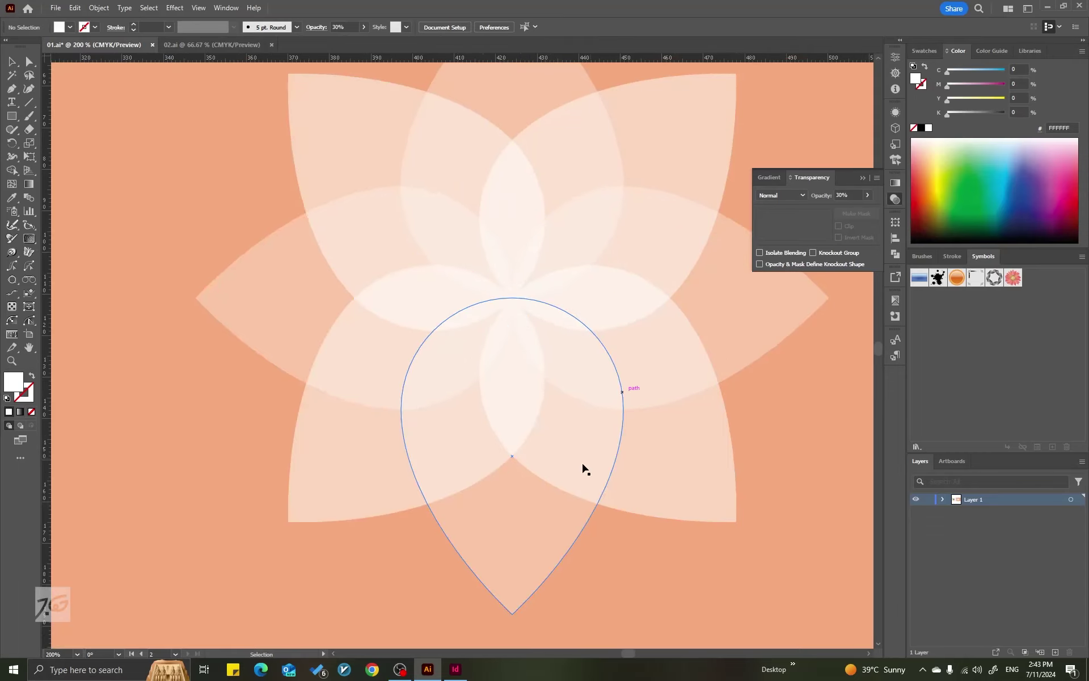
{"action": "scroll", "coordinate": [542, 264], "scroll_direction": "up", "scroll_amount": 2}
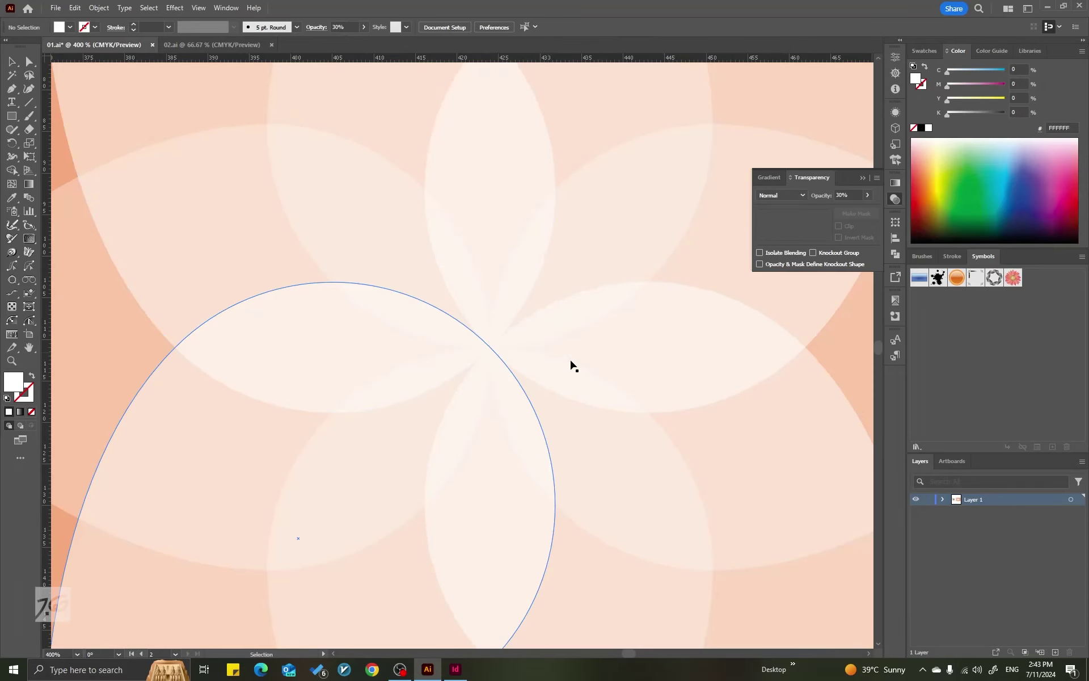
{"action": "scroll", "coordinate": [546, 372], "scroll_direction": "down", "scroll_amount": 1}
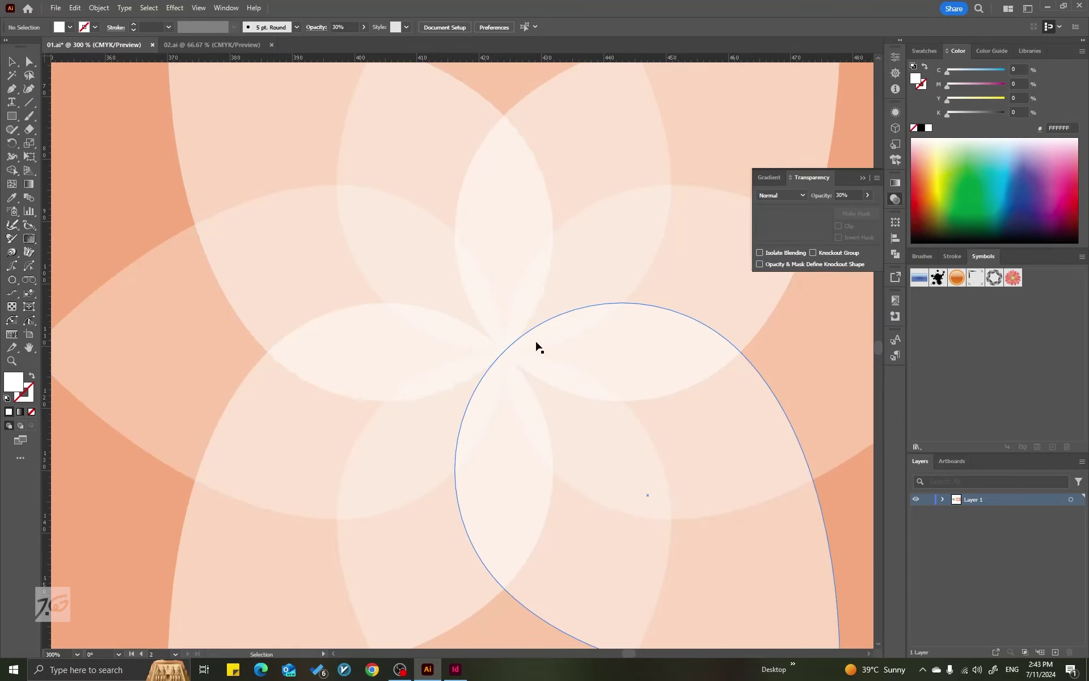
{"action": "scroll", "coordinate": [535, 344], "scroll_direction": "down", "scroll_amount": 1}
{"action": "scroll", "coordinate": [585, 363], "scroll_direction": "up", "scroll_amount": 1}
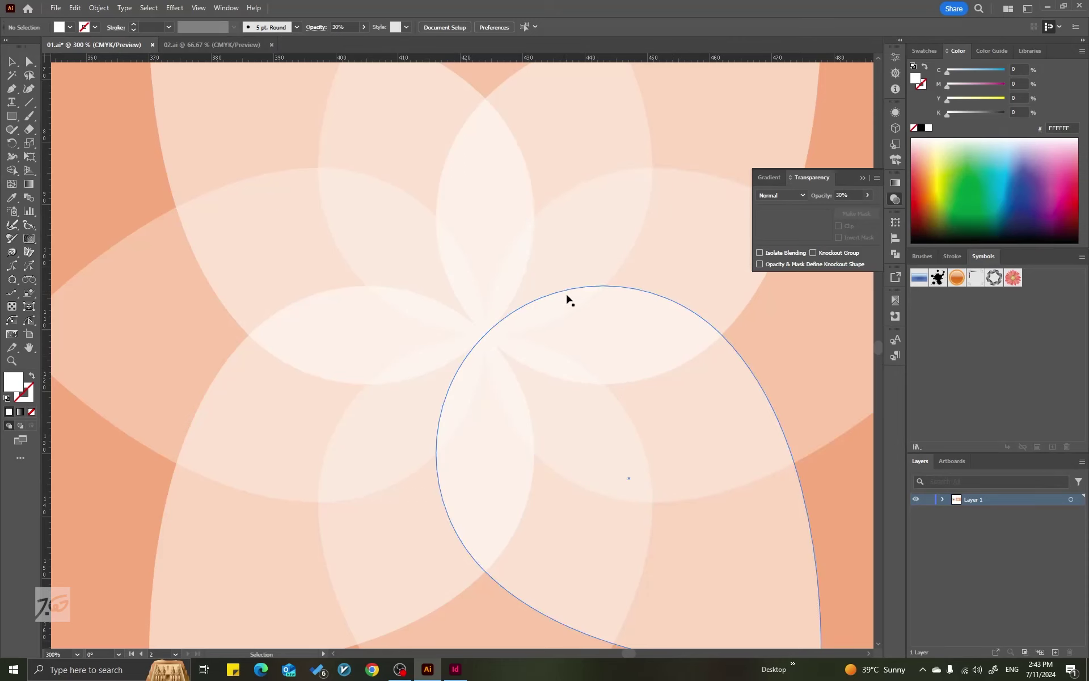
{"action": "scroll", "coordinate": [584, 292], "scroll_direction": "down", "scroll_amount": 2}
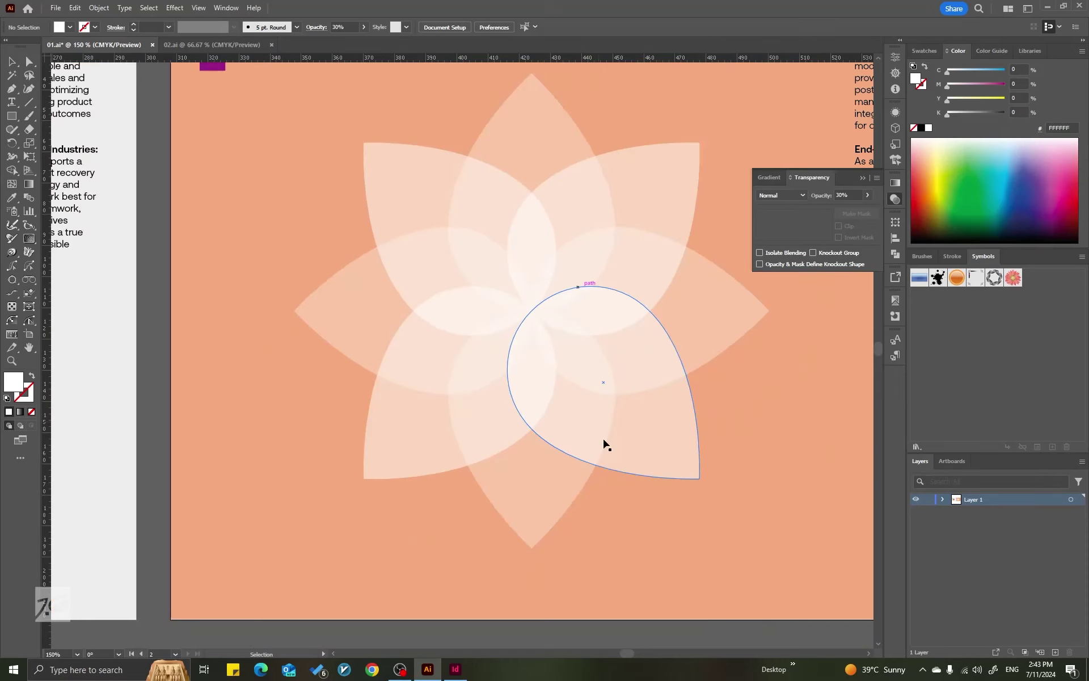
Select all eight petals of the white flower and examine their overlapping outlines around the center
{"action": "left_click_drag", "start_coordinate": [674, 637], "coordinate": [417, 214]}
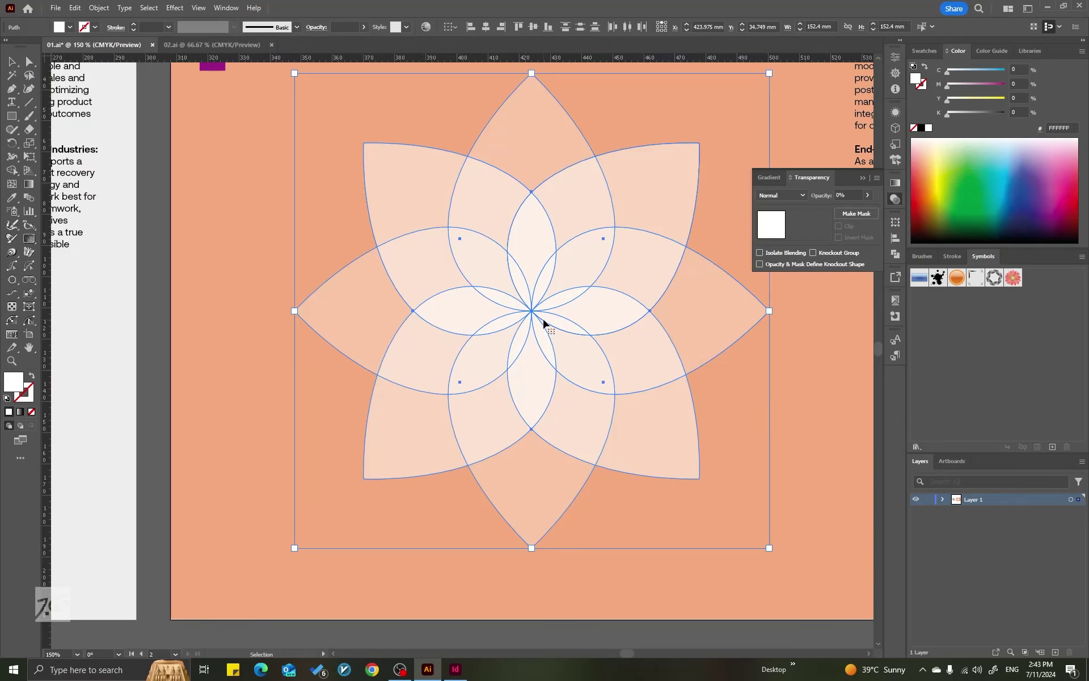
{"action": "scroll", "coordinate": [647, 263], "scroll_direction": "up", "scroll_amount": 3, "text": "alt"}
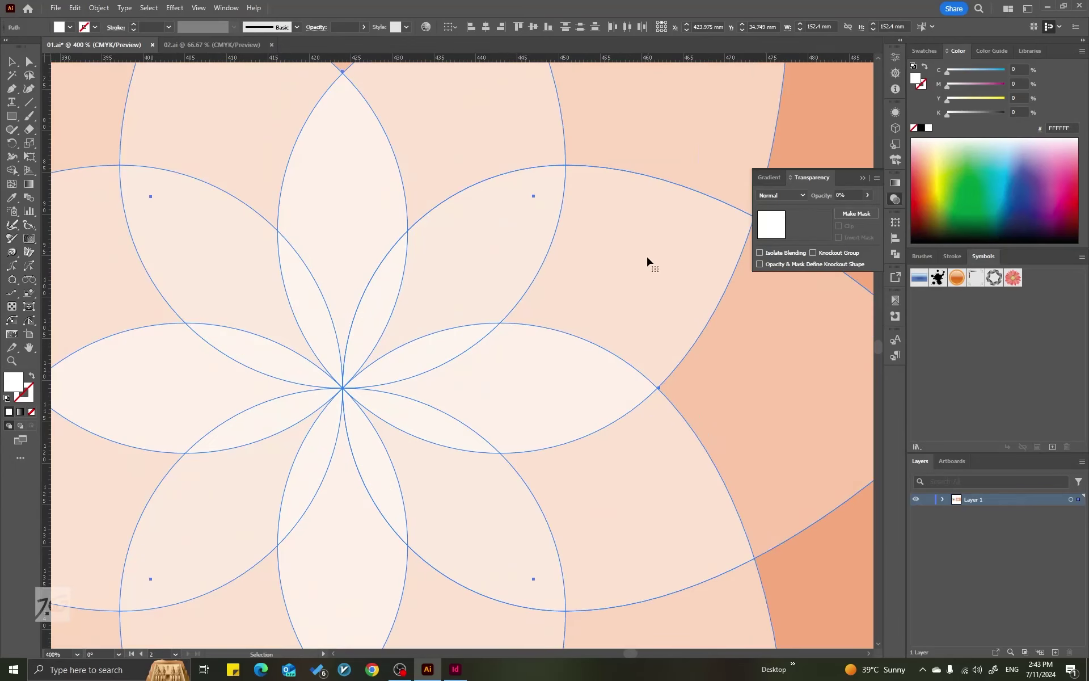
{"action": "scroll", "coordinate": [579, 261], "scroll_direction": "down", "scroll_amount": 2, "text": "alt"}
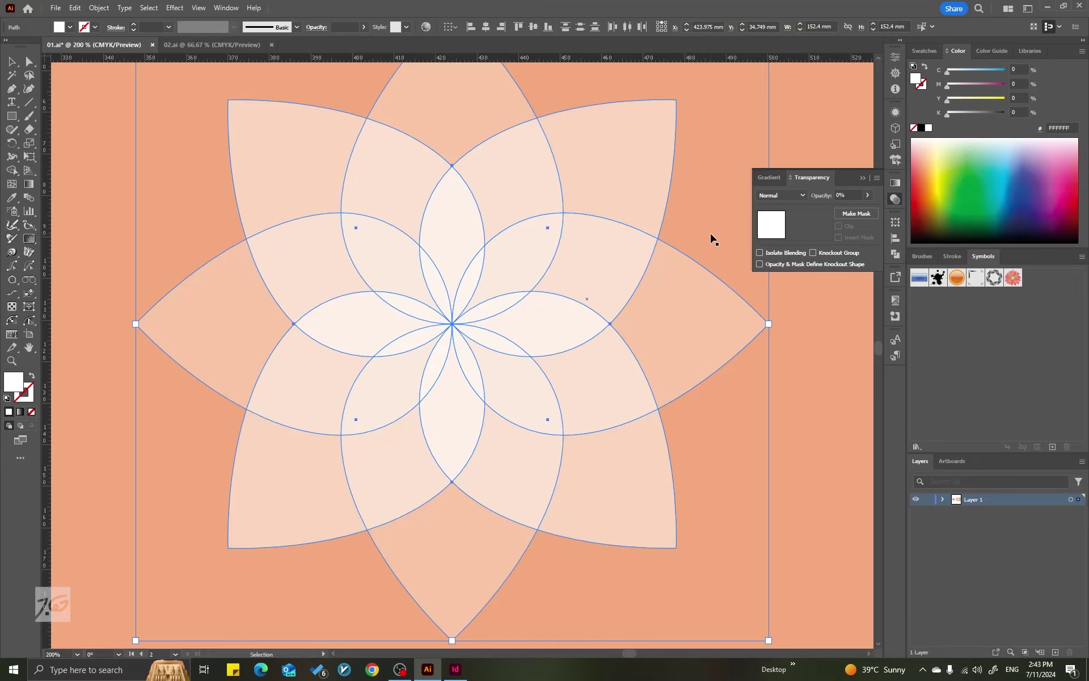
{"action": "scroll", "coordinate": [692, 292], "scroll_direction": "down", "scroll_amount": 1}
{"action": "scroll", "coordinate": [692, 293], "scroll_direction": "down", "scroll_amount": 1}
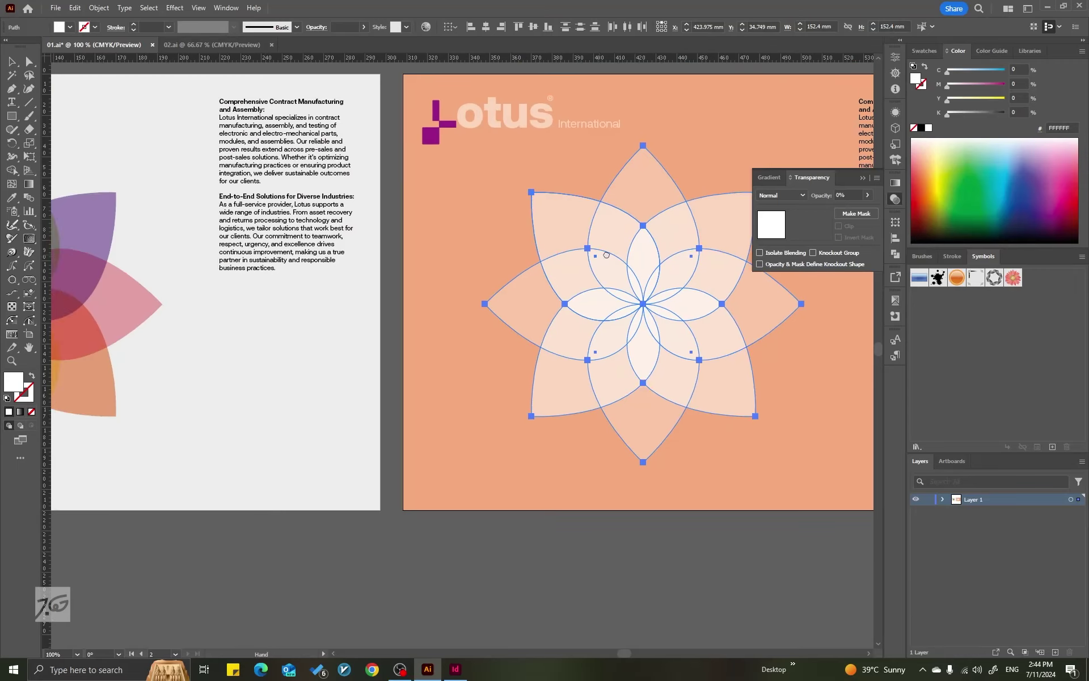
{"action": "left_click", "coordinate": [670, 388]}
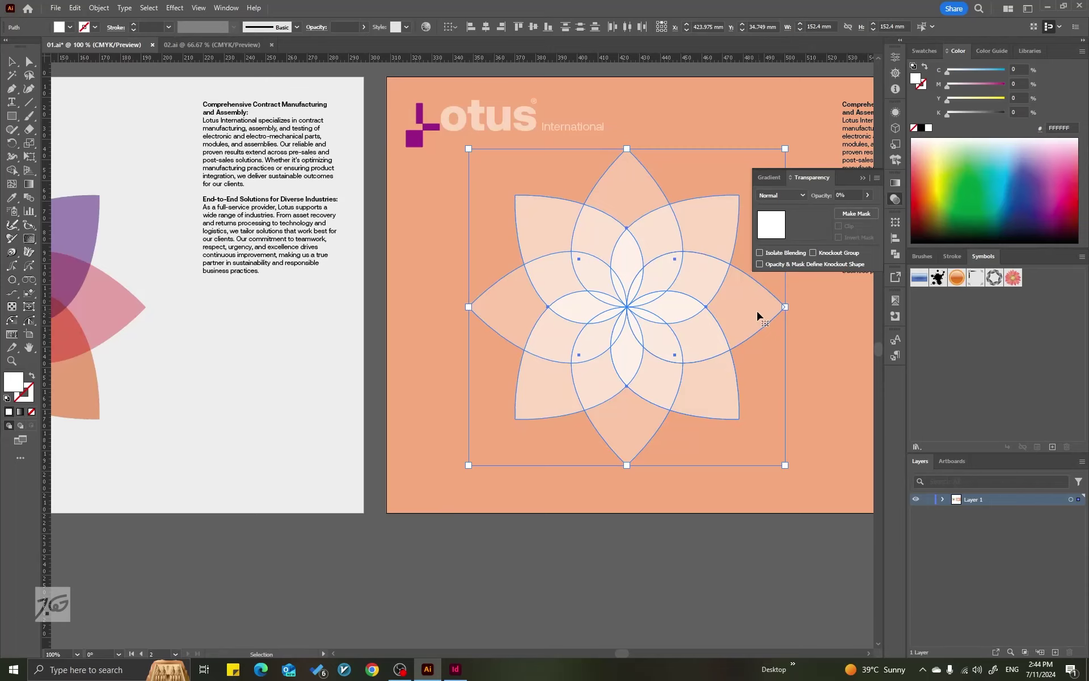
Return to the multicolored flower's artboard and review the list of available blending modes without choosing one
{"action": "scroll", "coordinate": [632, 401], "scroll_direction": "left", "scroll_amount": 6}
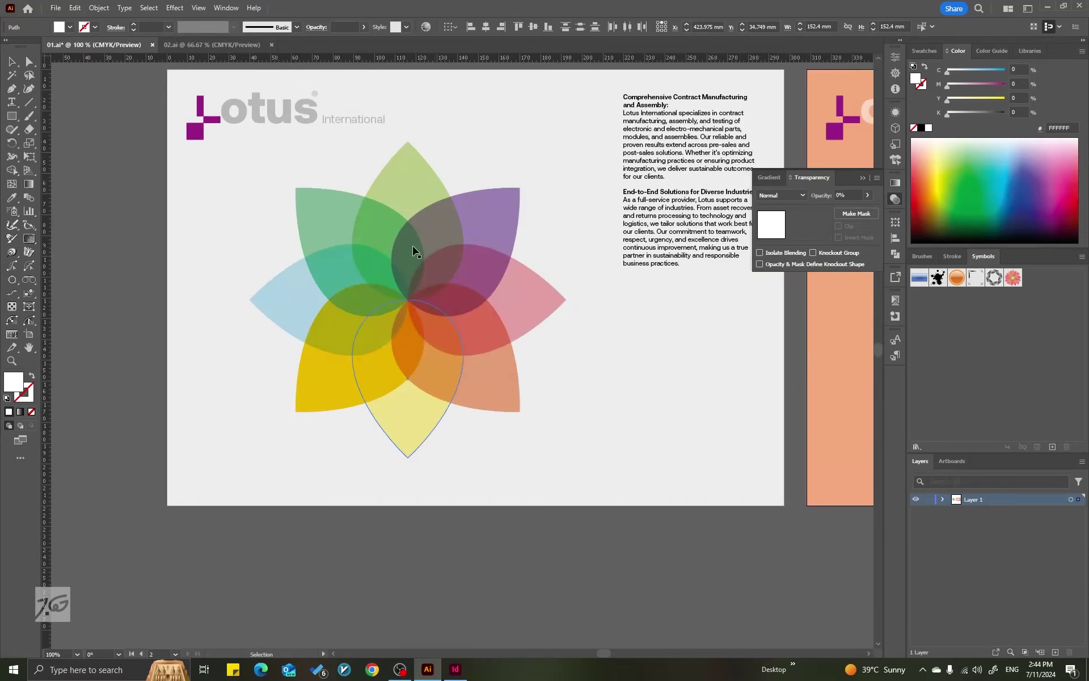
{"action": "scroll", "coordinate": [413, 250], "scroll_direction": "up", "scroll_amount": 2}
{"action": "scroll", "coordinate": [576, 295], "scroll_direction": "down", "scroll_amount": 2}
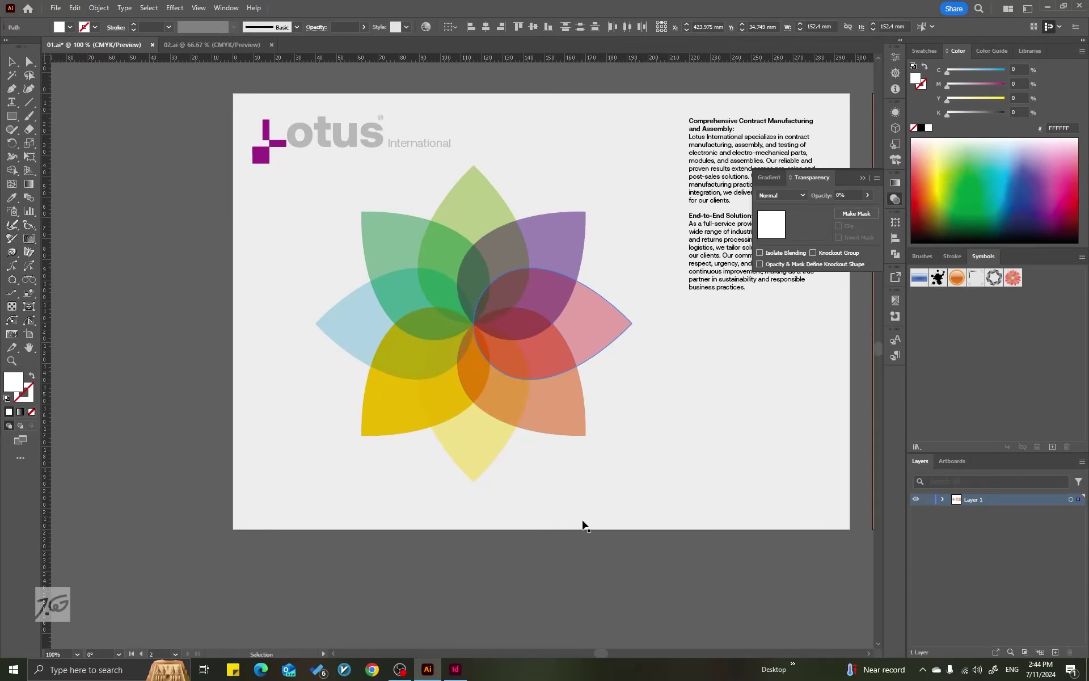
{"action": "left_click", "coordinate": [782, 195]}
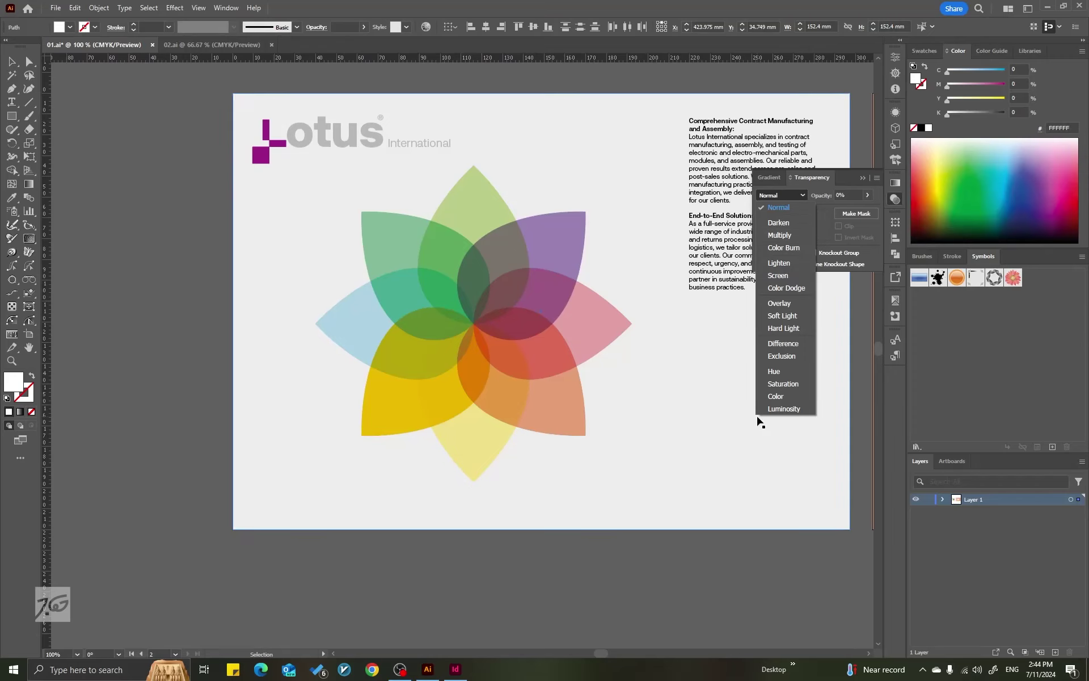
{"action": "left_click", "coordinate": [196, 309]}
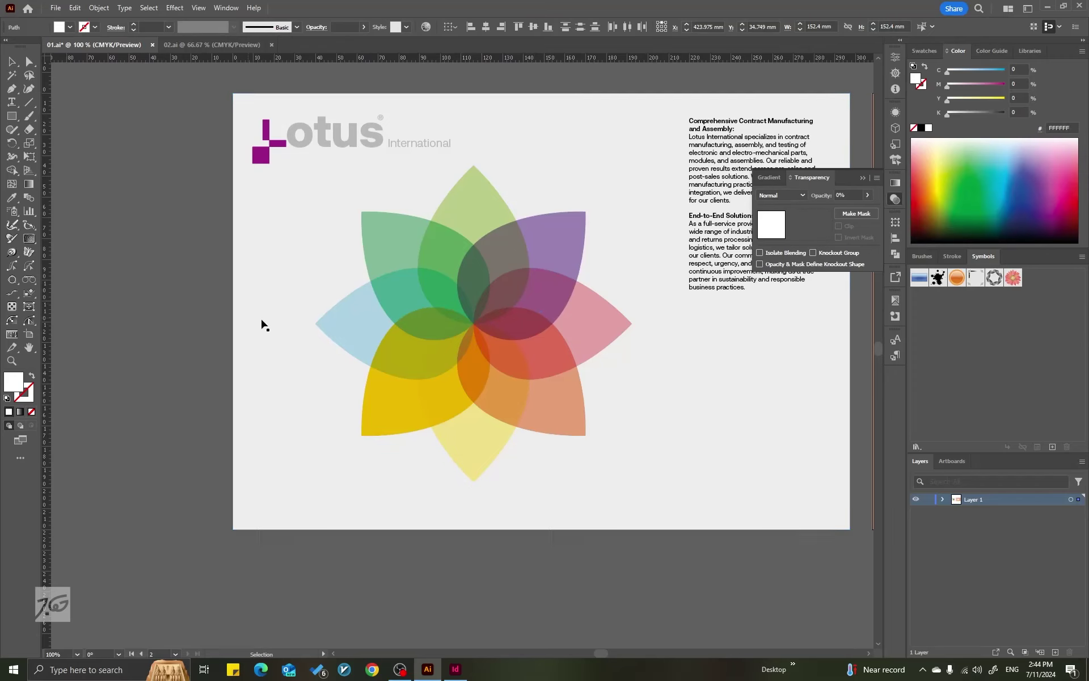
Select the multicolored flower's purple petal and examine its blending mode and overlaps with the neighboring petals up close
{"action": "scroll", "coordinate": [413, 337], "scroll_direction": "up", "scroll_amount": 1}
{"action": "scroll", "coordinate": [499, 253], "scroll_direction": "up", "scroll_amount": 1}
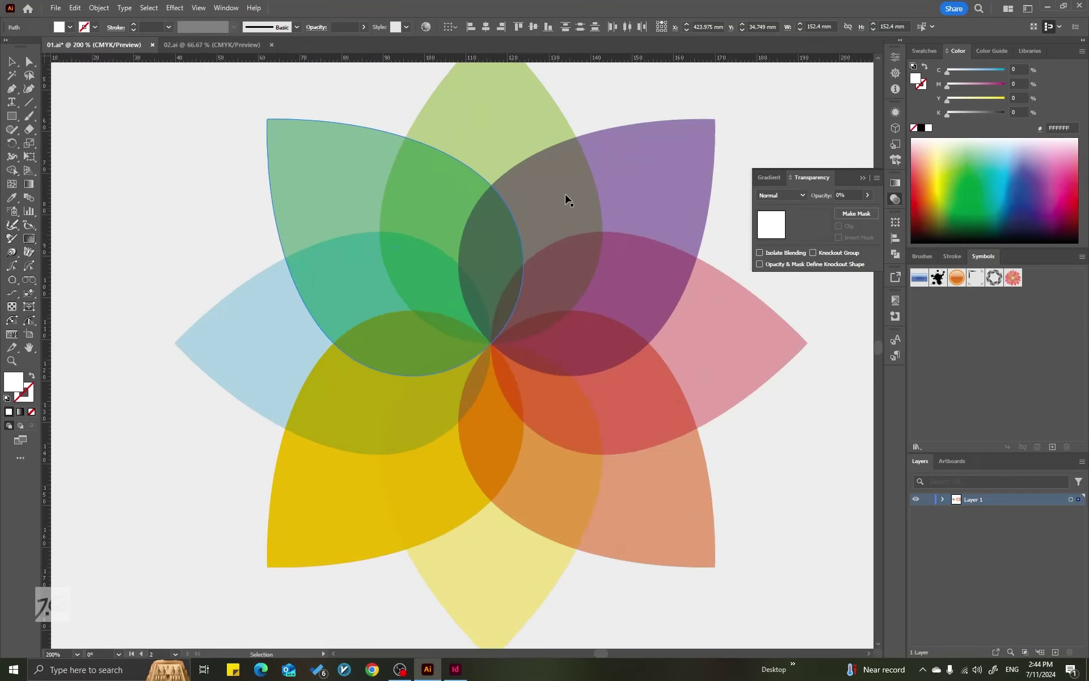
{"action": "left_click", "coordinate": [685, 287]}
{"action": "scroll", "coordinate": [624, 340], "scroll_direction": "up", "scroll_amount": 1}
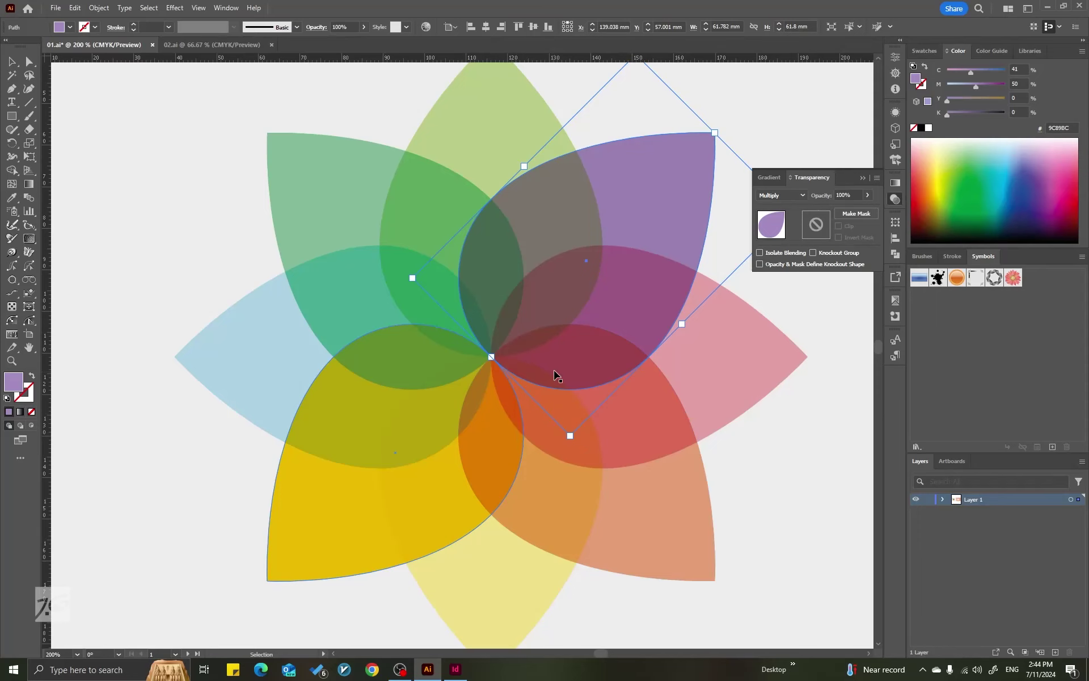
{"action": "scroll", "coordinate": [527, 301], "scroll_direction": "up", "scroll_amount": 2}
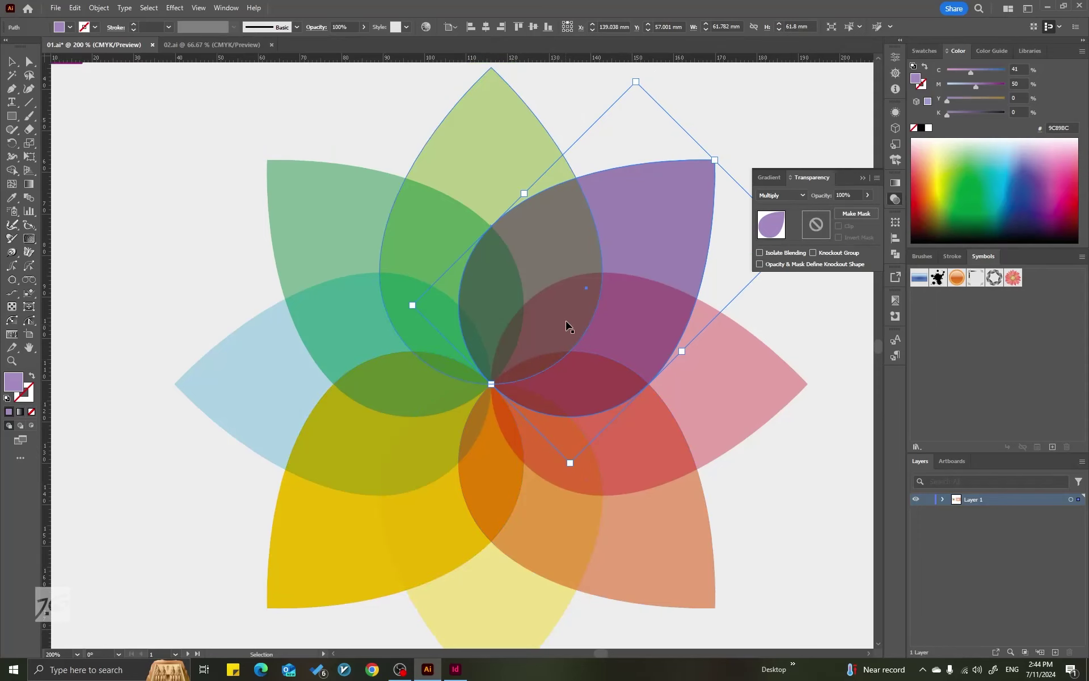
{"action": "left_click", "coordinate": [511, 386], "text": "shift"}
{"action": "scroll", "coordinate": [540, 376], "scroll_direction": "down", "scroll_amount": 1}
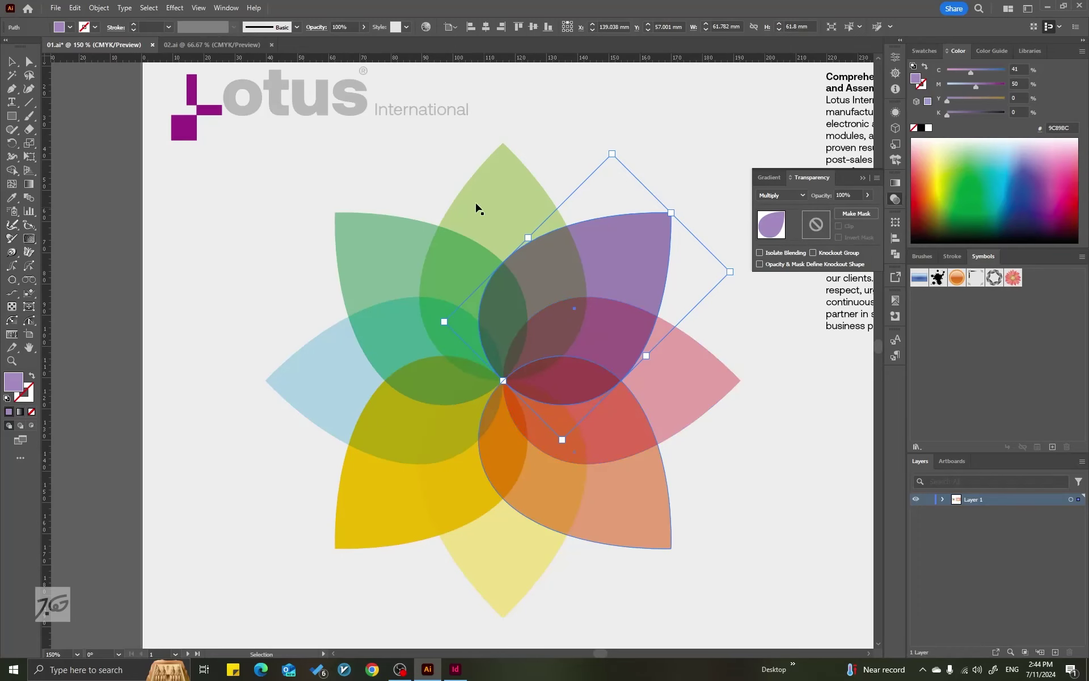
{"action": "scroll", "coordinate": [653, 201], "scroll_direction": "up", "scroll_amount": 2}
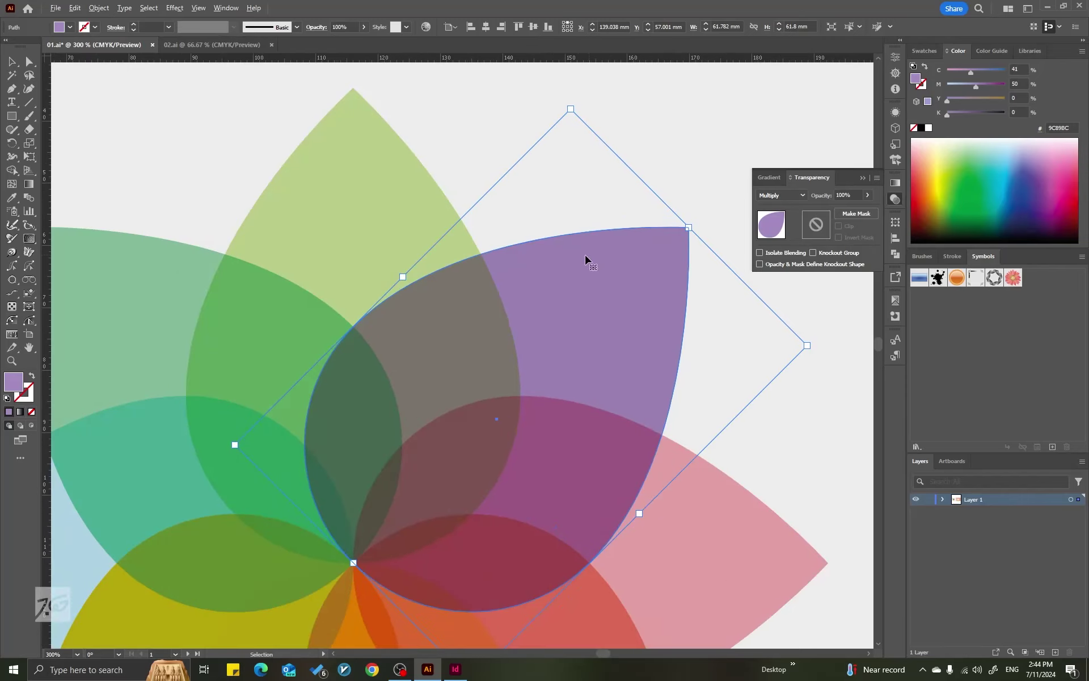
{"action": "scroll", "coordinate": [571, 229], "scroll_direction": "down", "scroll_amount": 2}
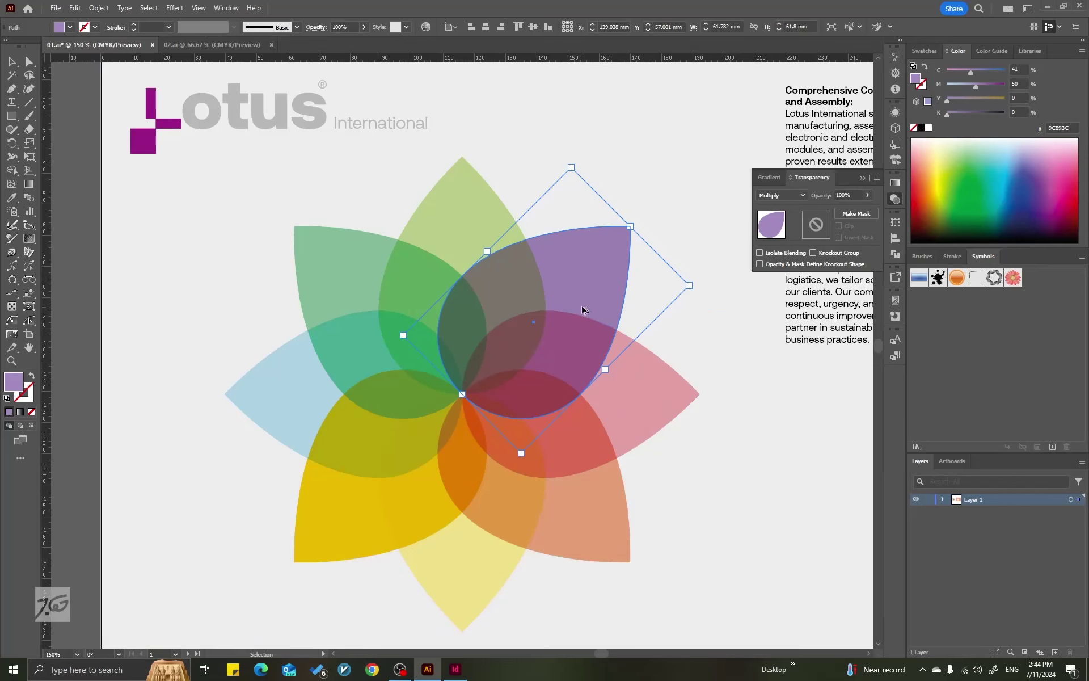
Select all the petals of the multicolored flower at 100% zoom, leaving the gray background out of the selection
{"action": "key", "text": "ctrl+1"}
{"action": "left_click", "coordinate": [328, 418]}
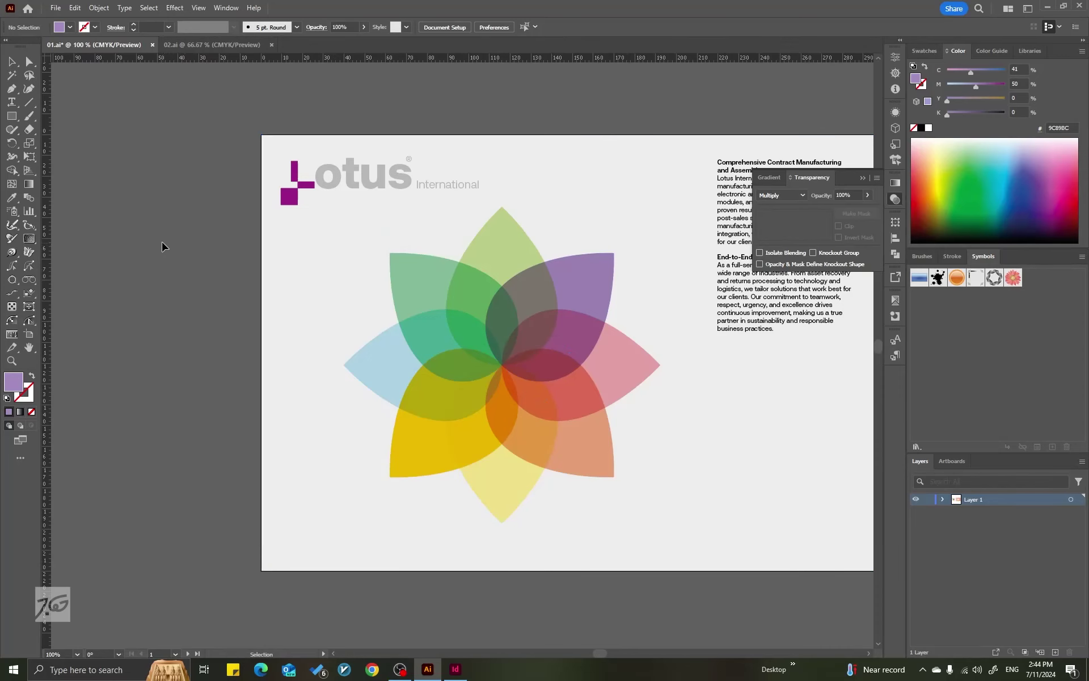
{"action": "left_click_drag", "start_coordinate": [161, 242], "coordinate": [695, 483]}
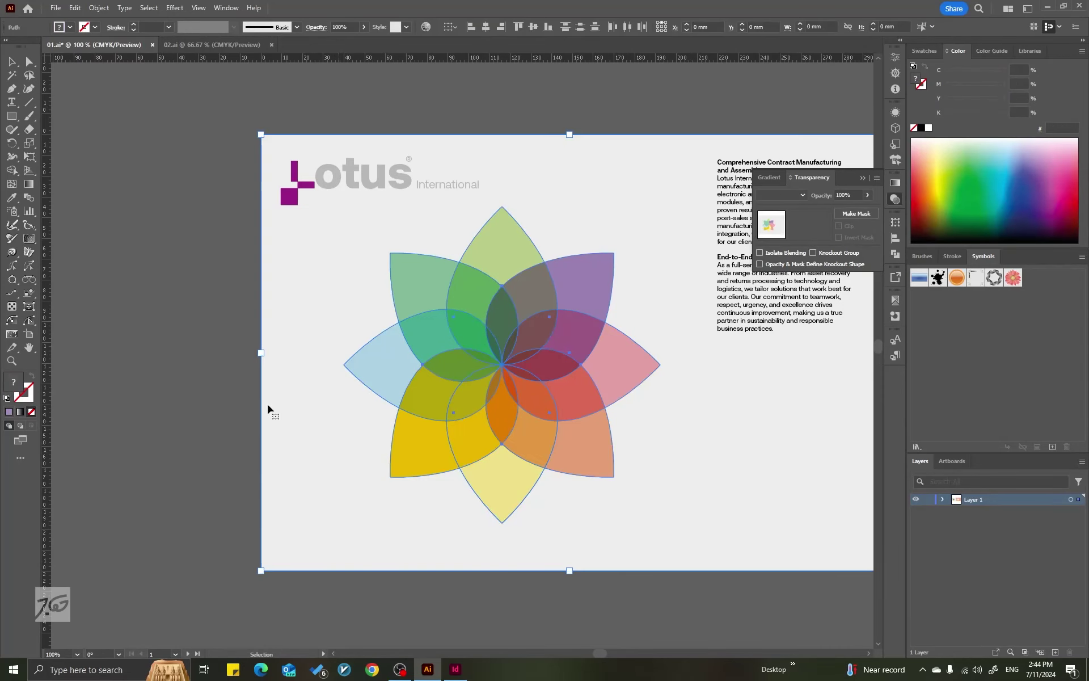
{"action": "left_click", "coordinate": [165, 344]}
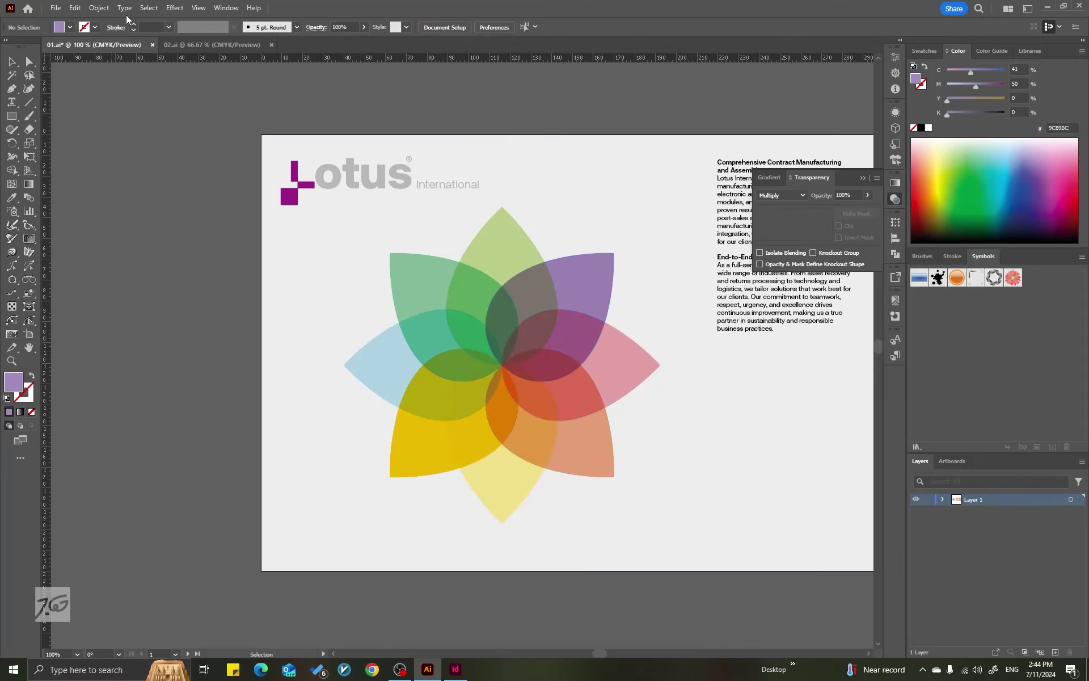
{"action": "left_click_drag", "start_coordinate": [250, 263], "coordinate": [618, 464]}
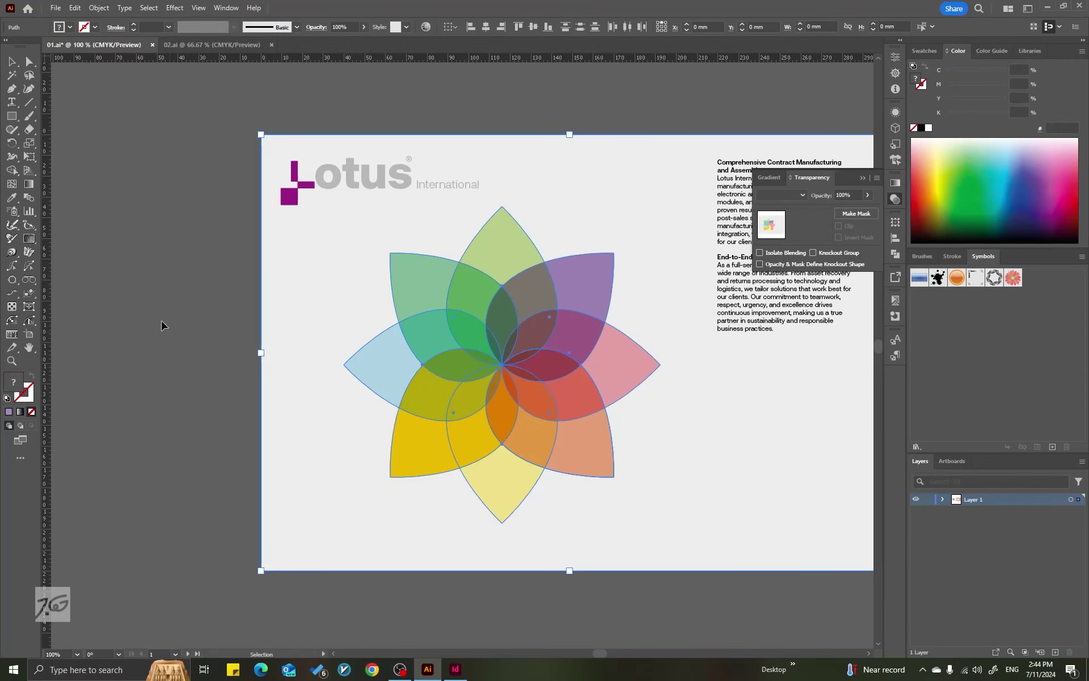
{"action": "left_click", "coordinate": [304, 282], "text": "shift"}
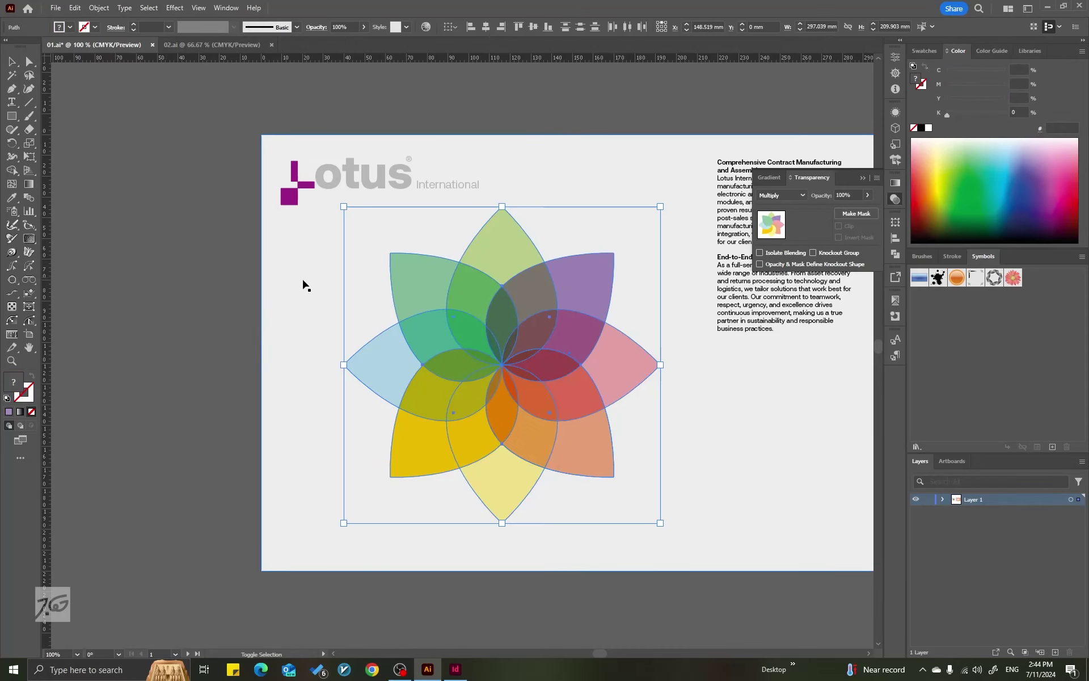
Examine the Flatten Transparency settings for the multicolored flower's selected petals, close them without applying, and deselect the petals
{"action": "left_click", "coordinate": [105, 9]}
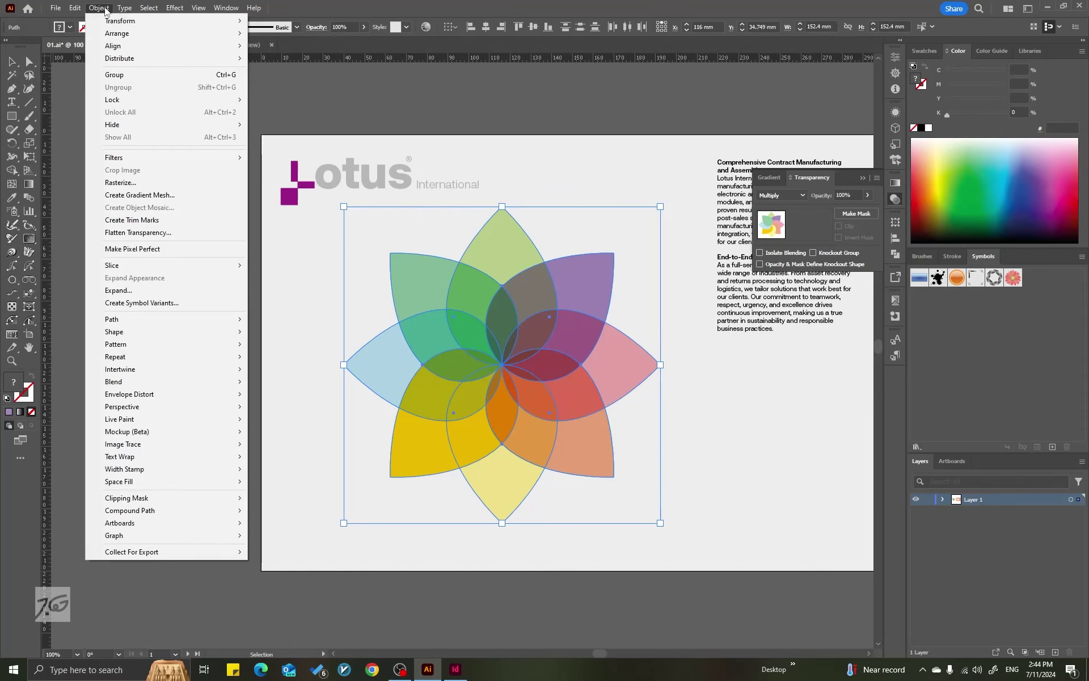
{"action": "left_click", "coordinate": [122, 234]}
{"action": "left_click_drag", "start_coordinate": [542, 204], "coordinate": [773, 208]}
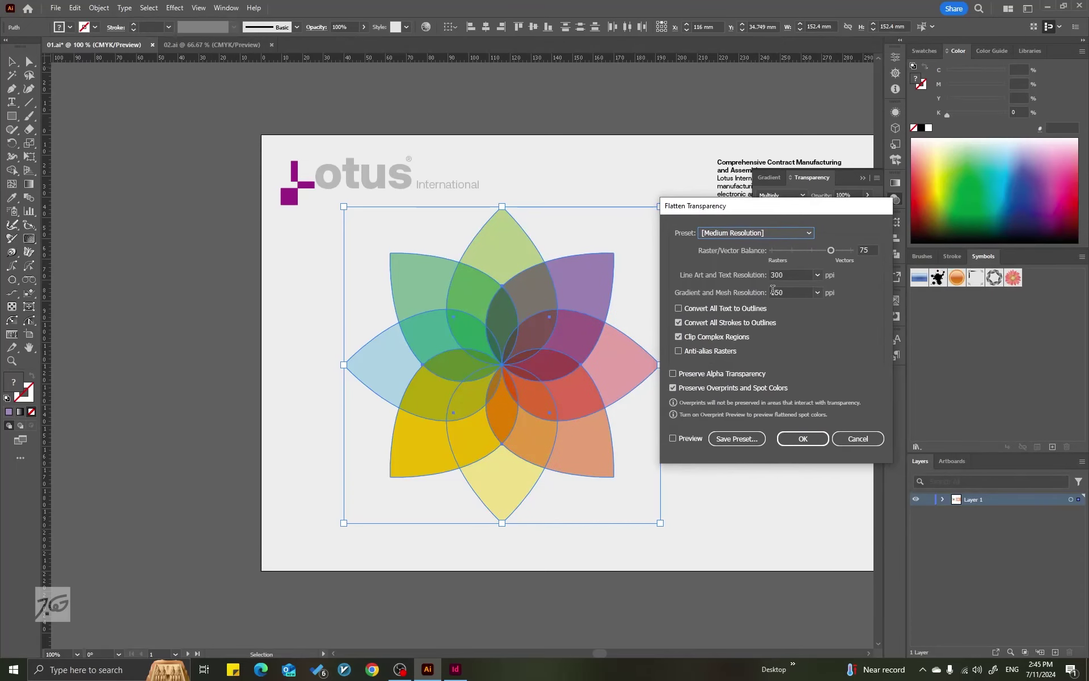
{"action": "left_click", "coordinate": [857, 438]}
{"action": "left_click", "coordinate": [267, 287]}
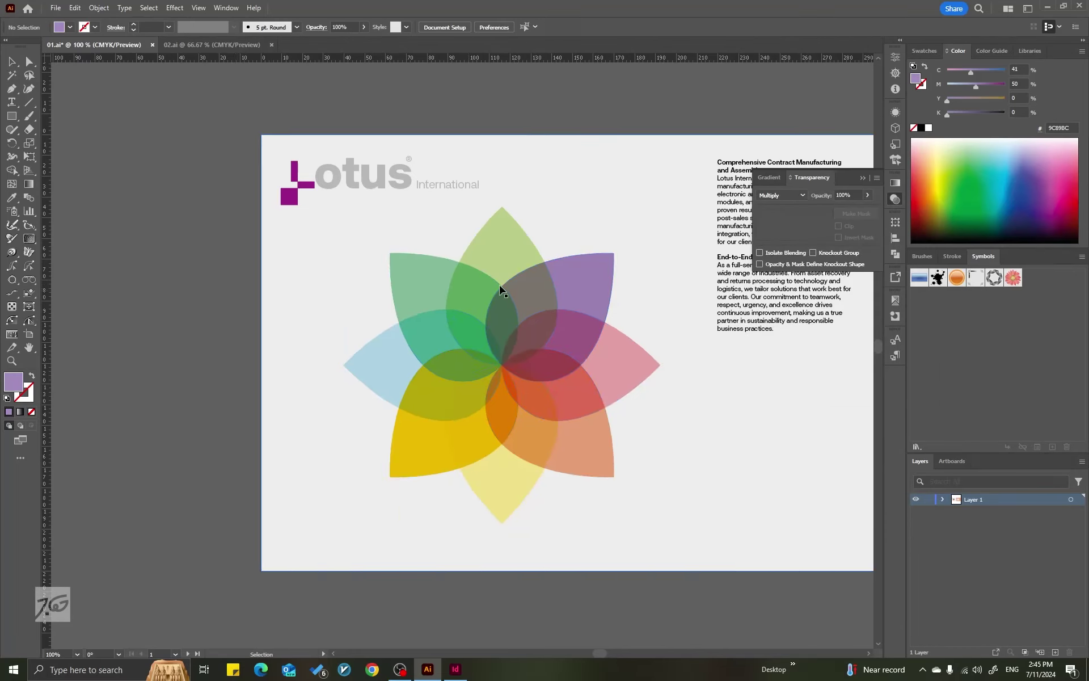
Compare the overlapping petals of the multicolored flower with those of the white flower on the orange artboard
{"action": "scroll", "coordinate": [514, 286], "scroll_direction": "up", "scroll_amount": 2}
{"action": "left_click_drag", "start_coordinate": [652, 304], "coordinate": [499, 287]}
{"action": "scroll", "coordinate": [499, 287], "scroll_direction": "down", "scroll_amount": 1}
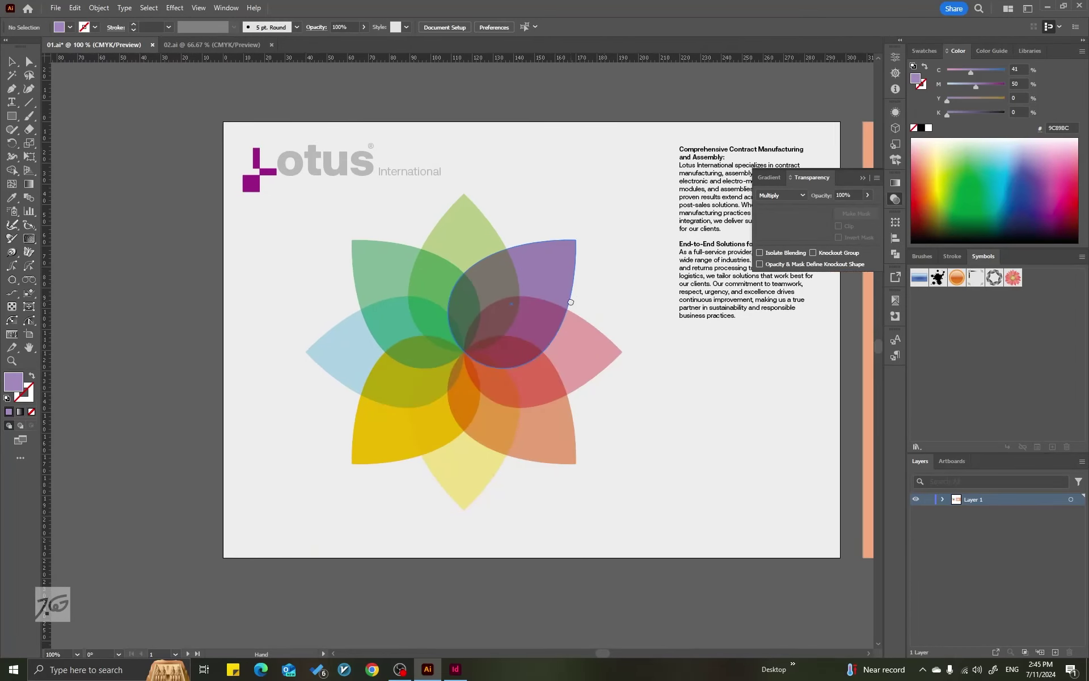
{"action": "left_click_drag", "start_coordinate": [575, 312], "coordinate": [555, 320]}
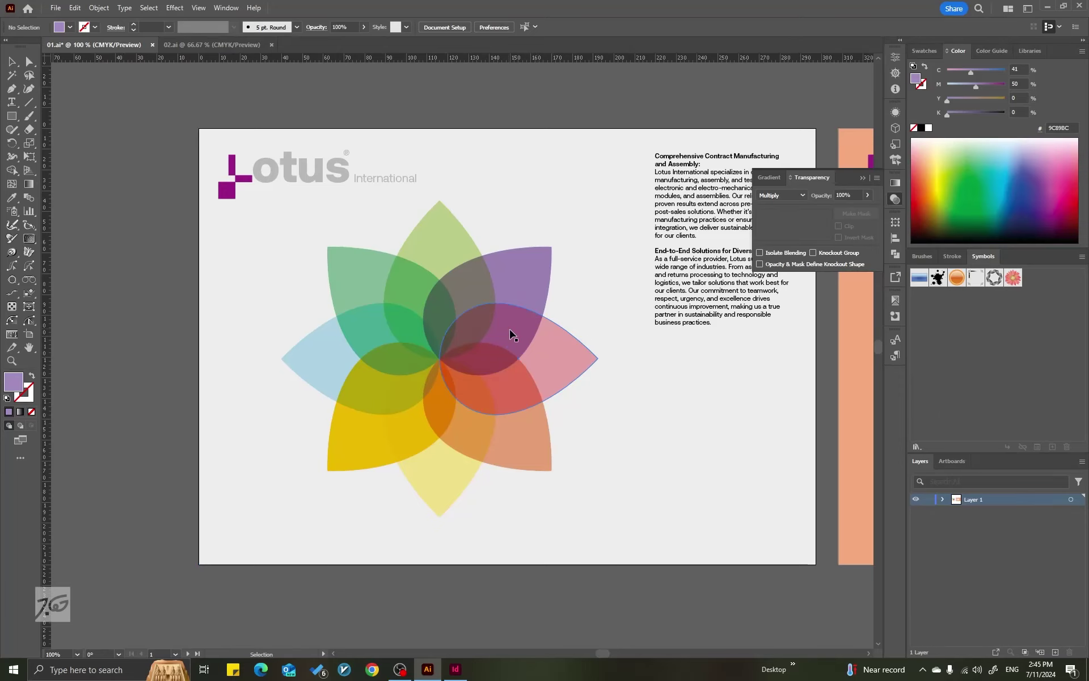
{"action": "mouse_move", "coordinate": [615, 384]}
{"action": "left_mouse_down"}
{"action": "mouse_move", "coordinate": [467, 394]}
{"action": "mouse_move", "coordinate": [628, 386]}
{"action": "left_mouse_up"}
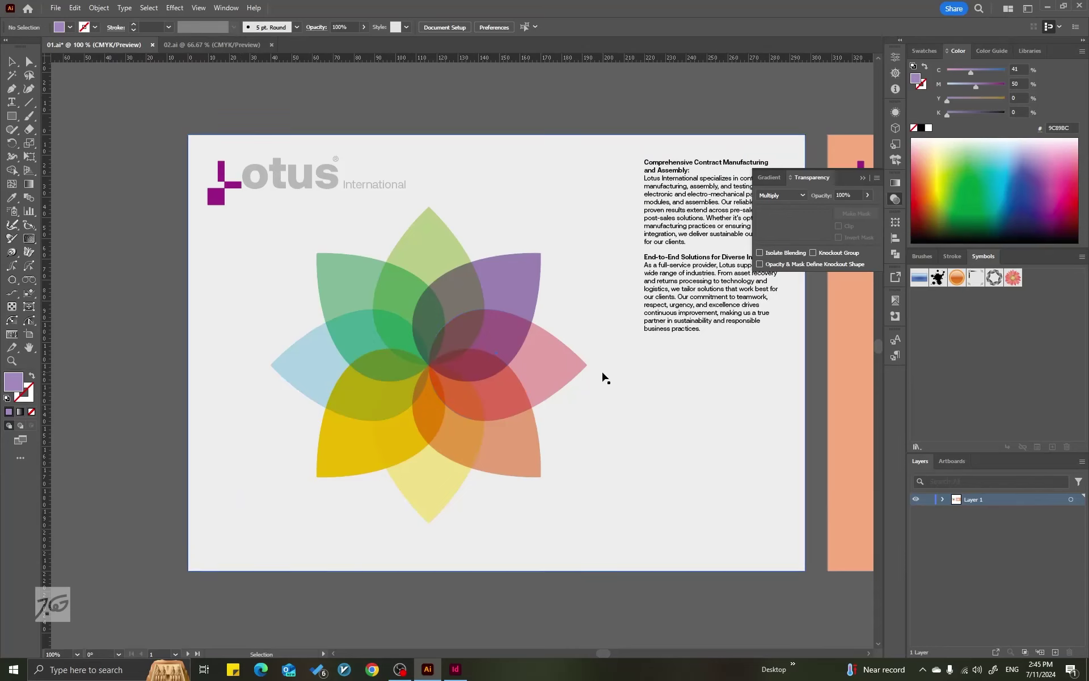
{"action": "key", "text": "space"}
{"action": "left_click_drag", "start_coordinate": [673, 402], "coordinate": [270, 413]}
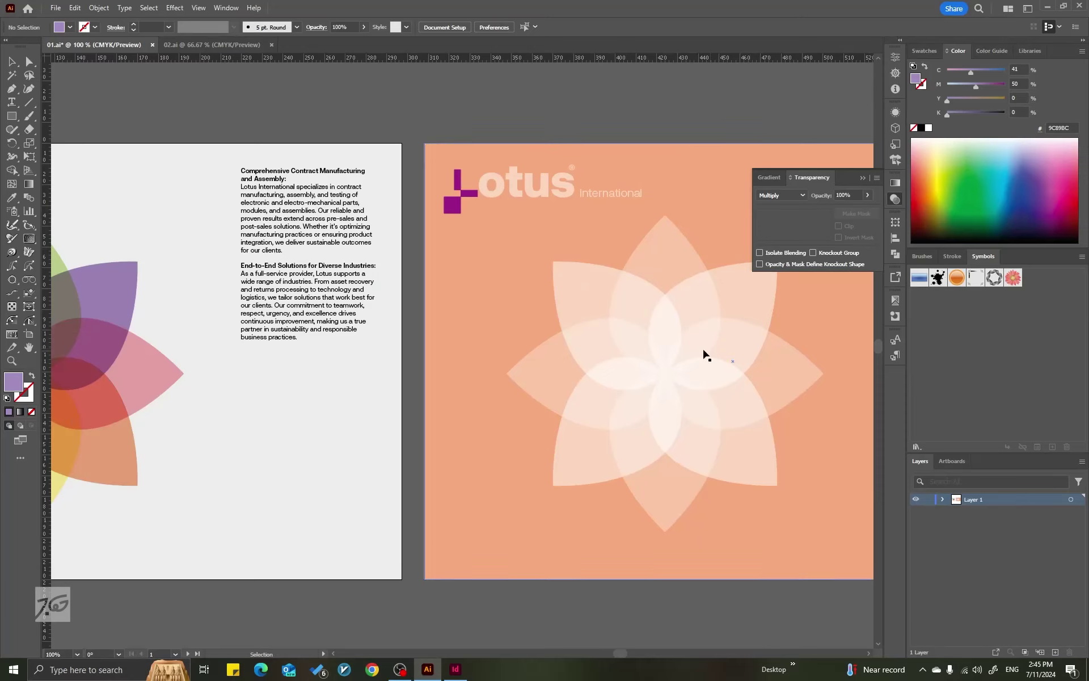
{"action": "key", "text": "space"}
{"action": "left_click_drag", "start_coordinate": [367, 406], "coordinate": [695, 397]}
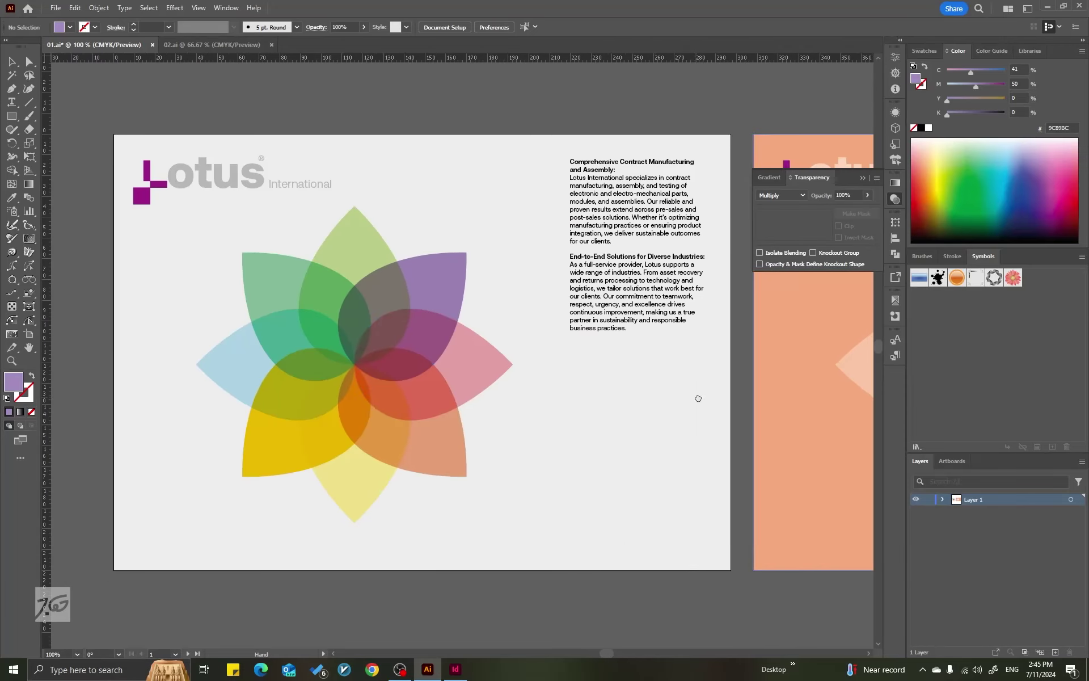
{"action": "left_click_drag", "start_coordinate": [363, 412], "coordinate": [442, 412]}
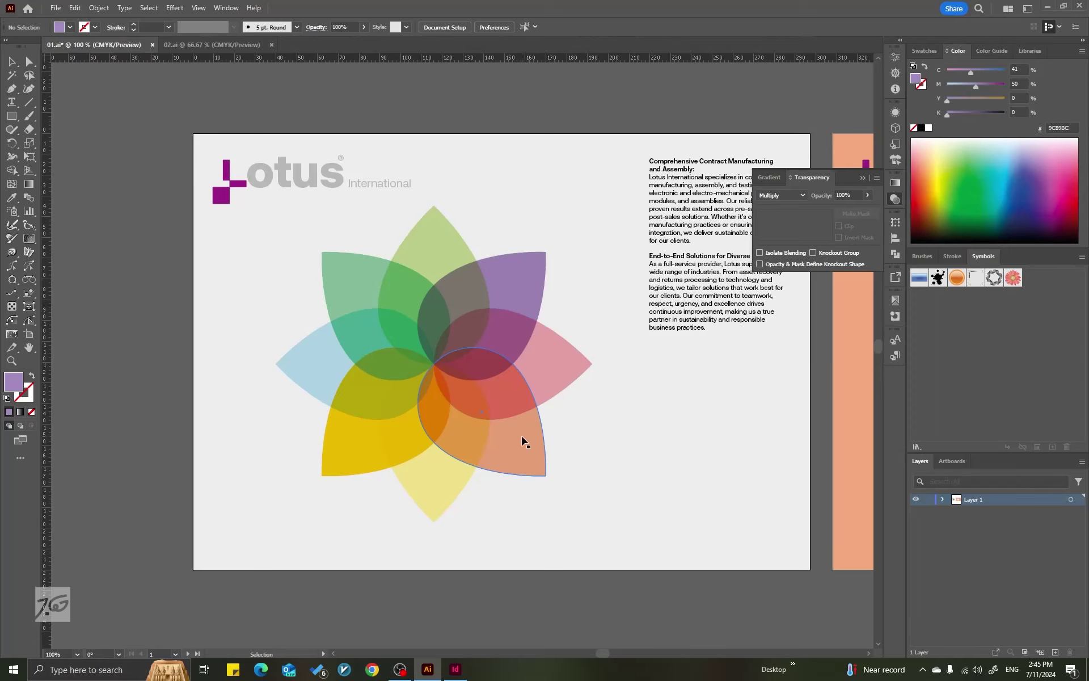
Try moving the orange petal out of the multicolored flower to beyond the artboard's edge
{"action": "left_click_drag", "start_coordinate": [525, 442], "coordinate": [153, 304]}
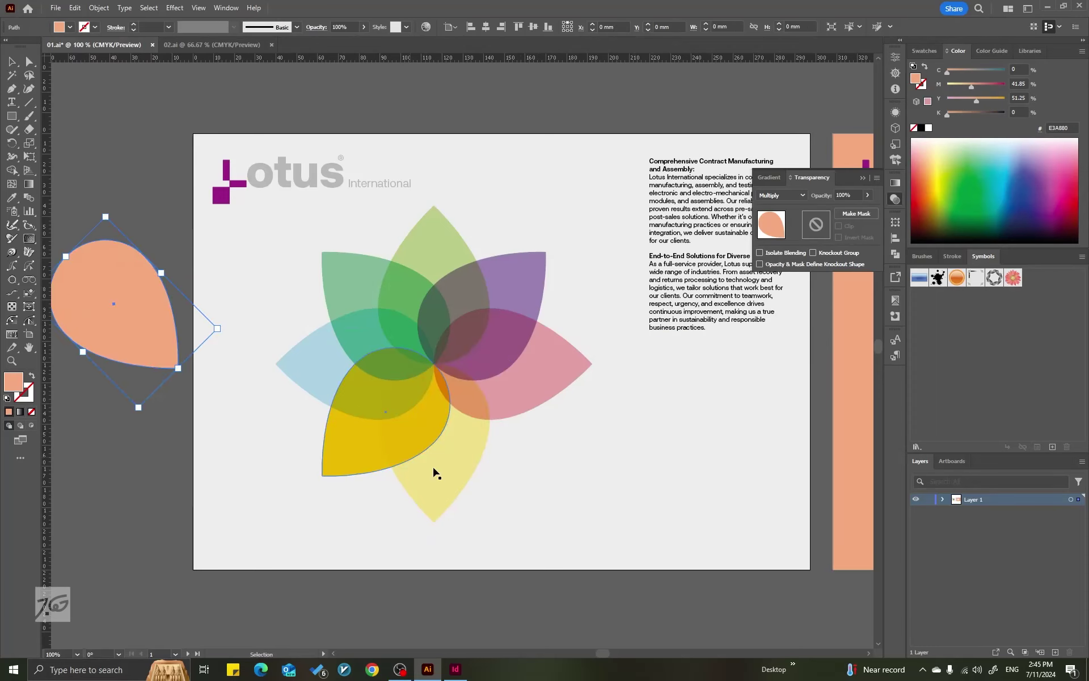
{"action": "key", "text": "ctrl+z"}
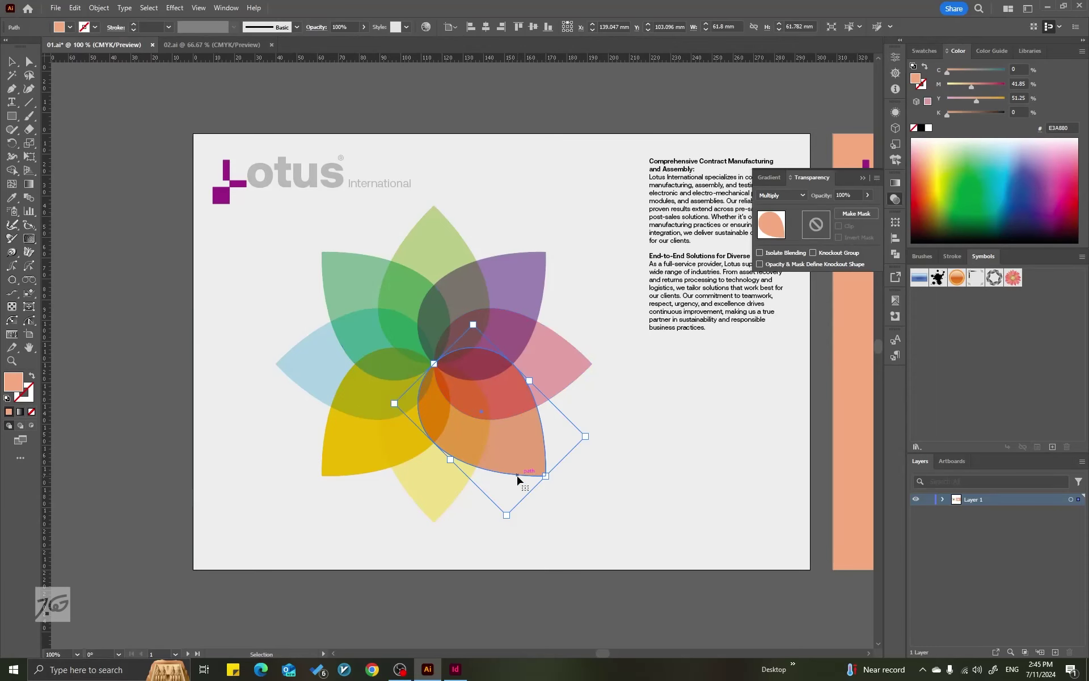
{"action": "left_click", "coordinate": [191, 309]}
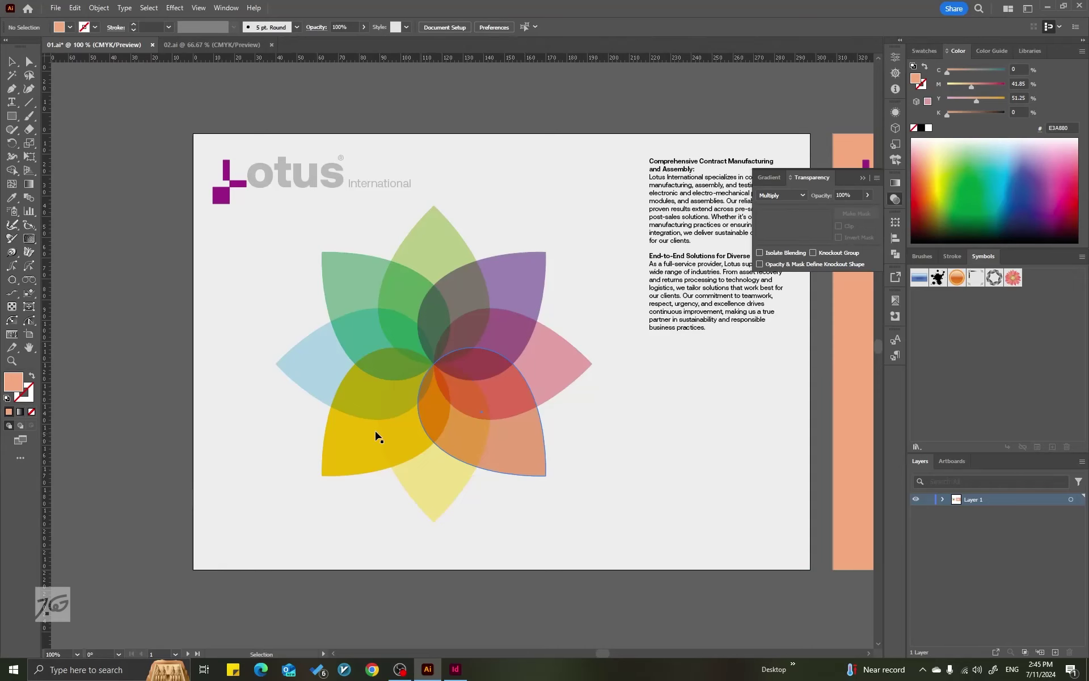
Select all petals of the multicolored flower without the gray background and open the Flatten Transparency settings for them
{"action": "left_click_drag", "start_coordinate": [120, 245], "coordinate": [582, 514]}
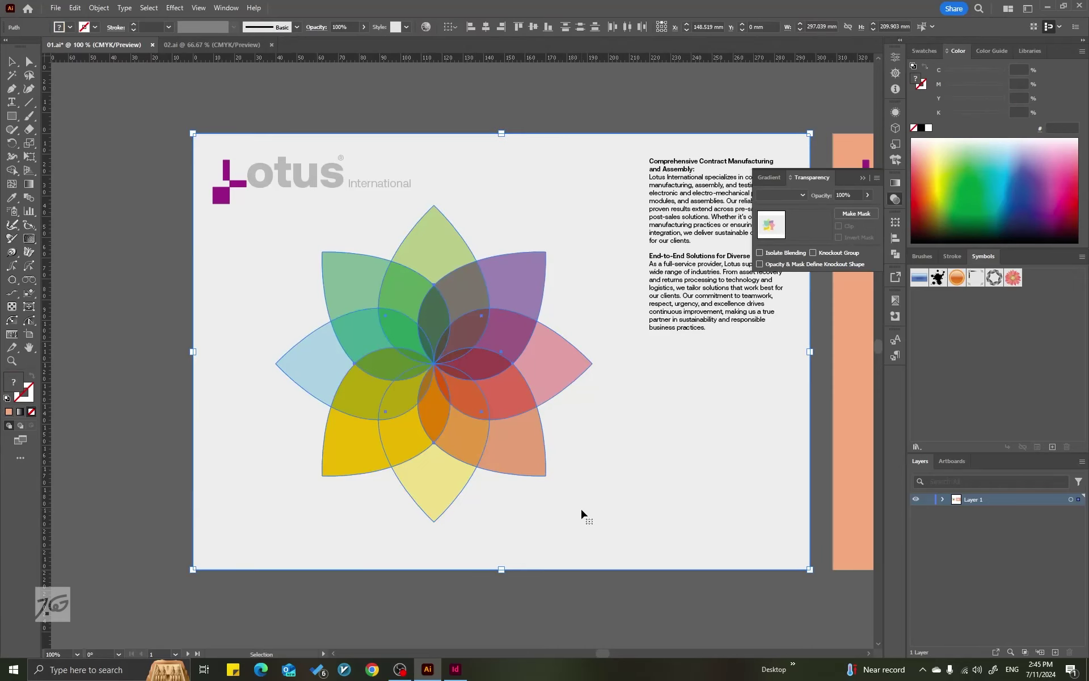
{"action": "left_click", "coordinate": [582, 514], "text": "shift"}
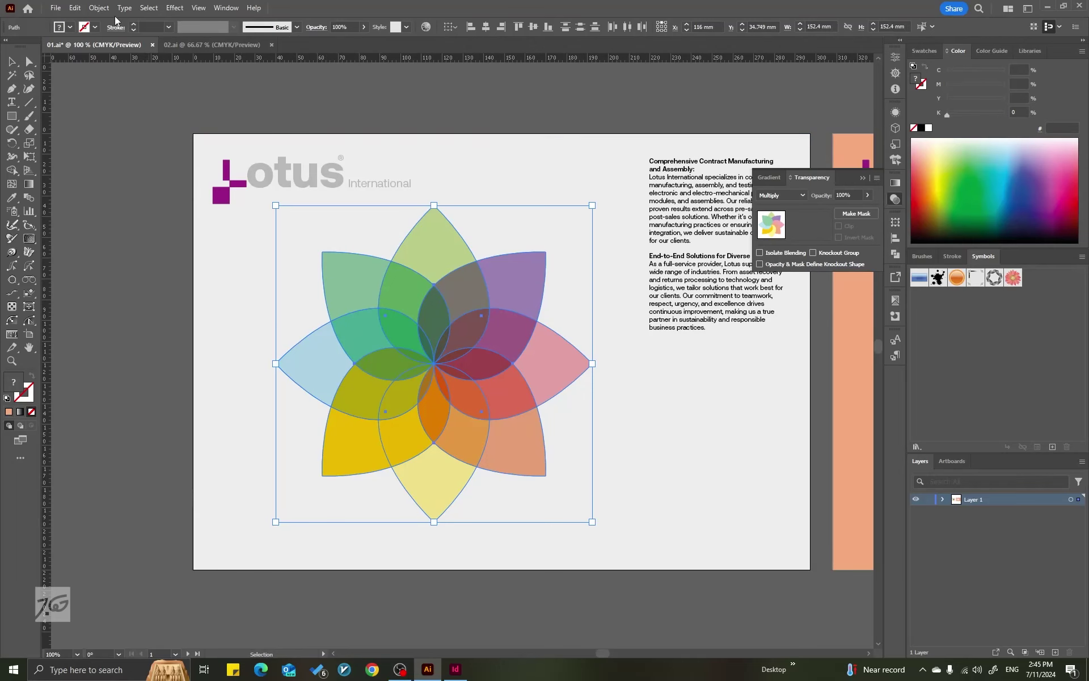
{"action": "left_click", "coordinate": [98, 8]}
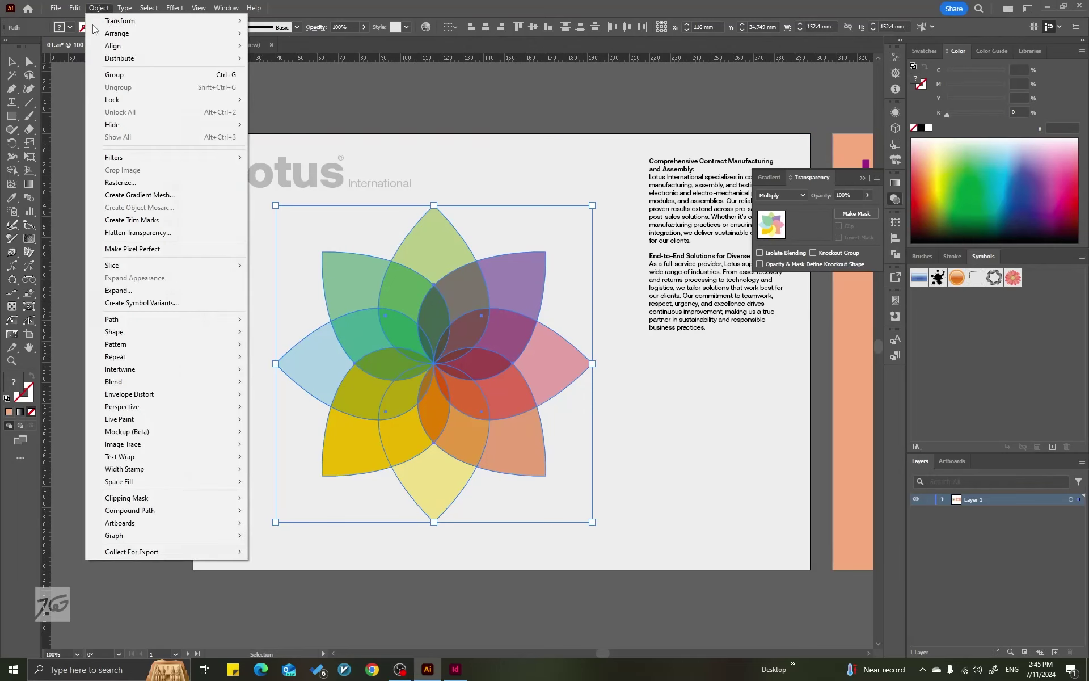
{"action": "left_click", "coordinate": [137, 232]}
{"action": "left_click_drag", "start_coordinate": [729, 207], "coordinate": [774, 245]}
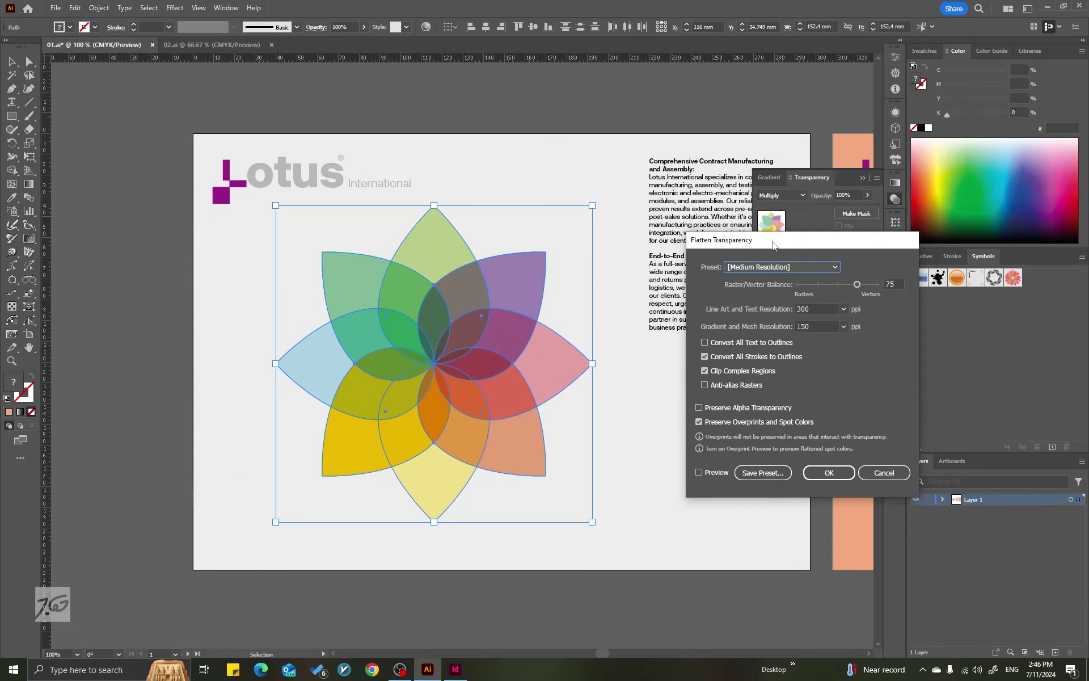
Try a raster/vector balance of 91 and the High Resolution preset for flattening the petals' transparency
{"action": "left_click", "coordinate": [741, 267]}
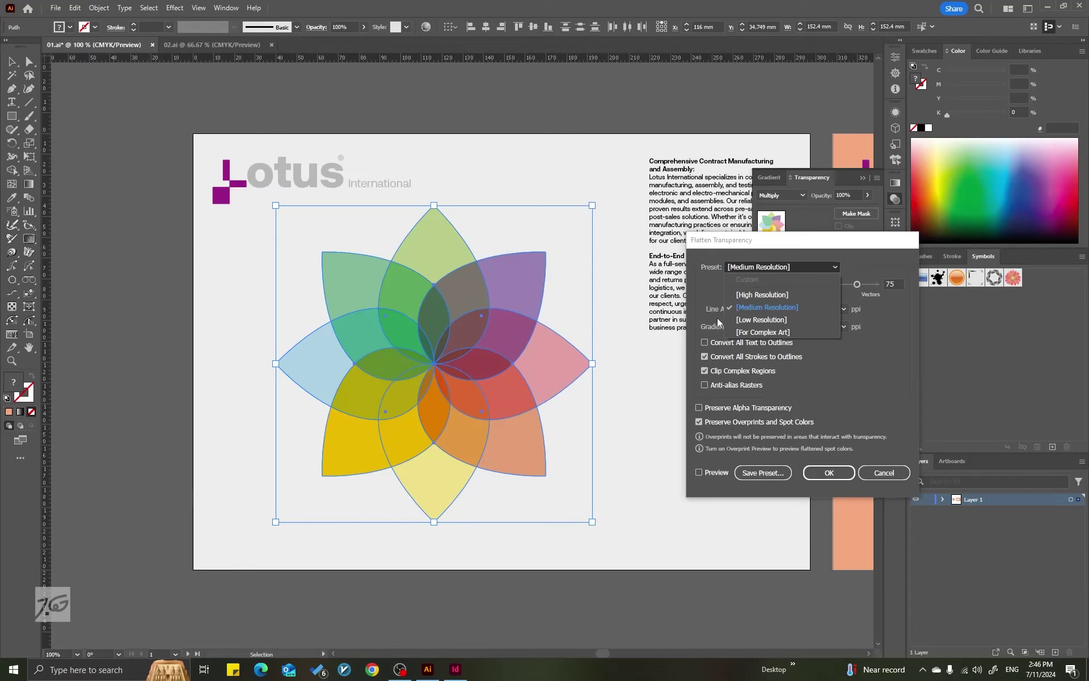
{"action": "left_click", "coordinate": [850, 370]}
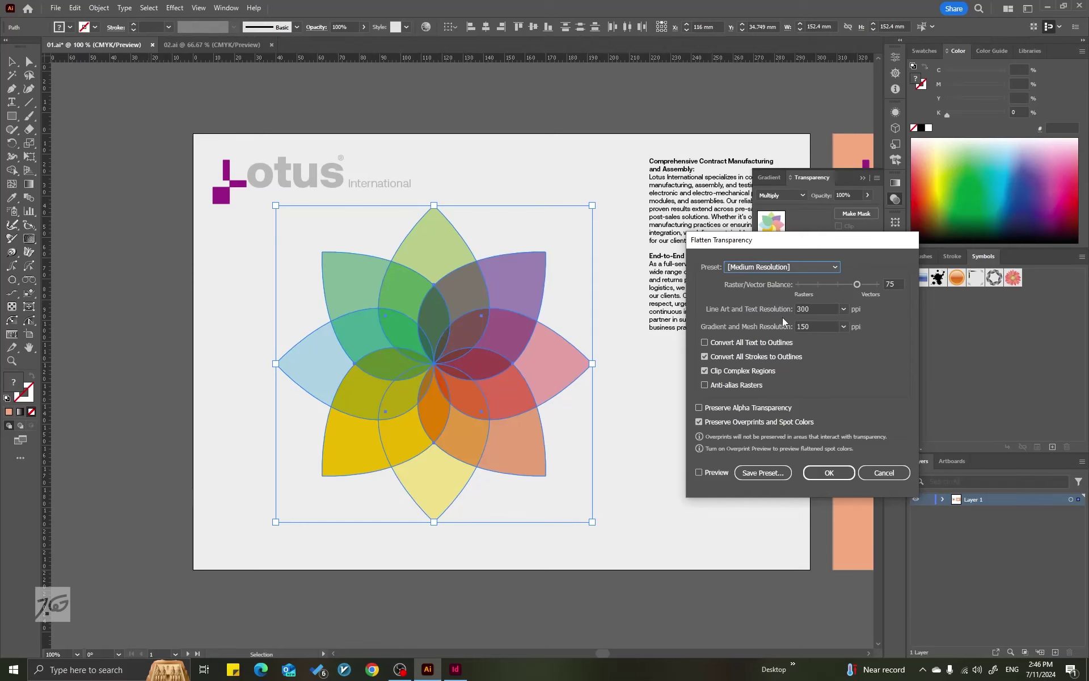
{"action": "left_click_drag", "start_coordinate": [860, 295], "coordinate": [869, 289]}
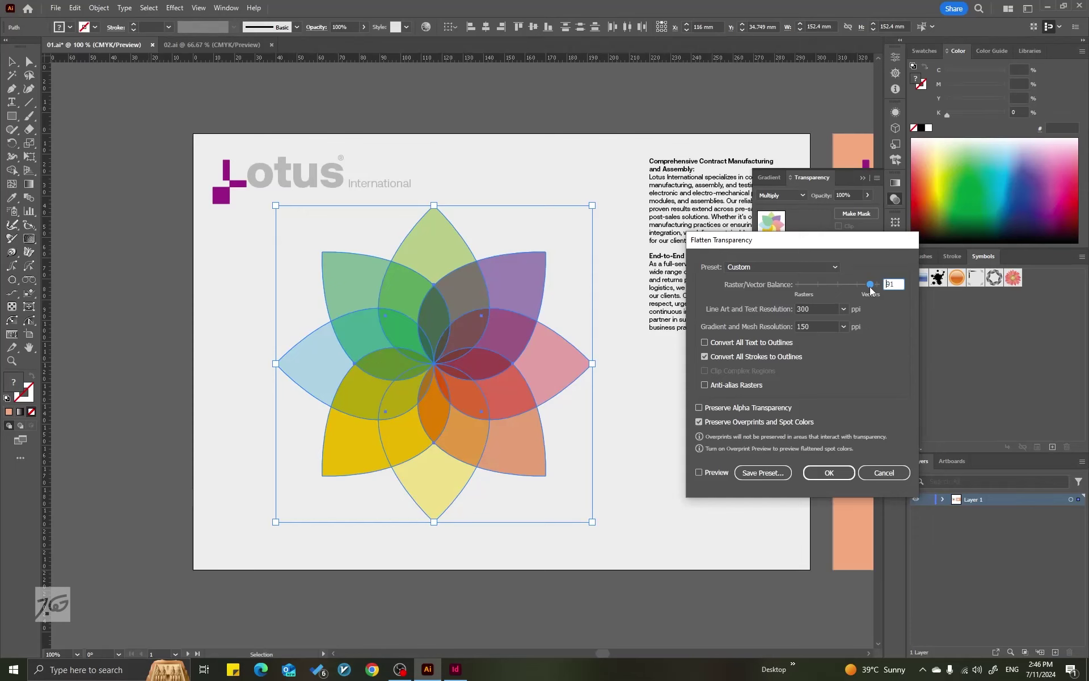
{"action": "left_click", "coordinate": [738, 265]}
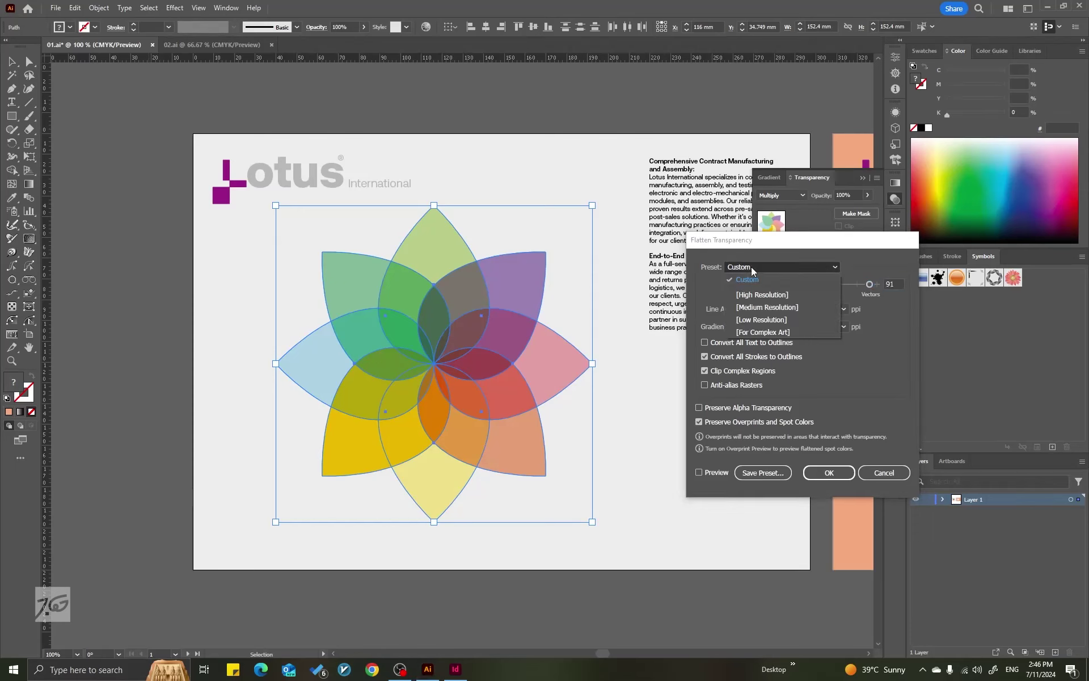
{"action": "left_click", "coordinate": [760, 294]}
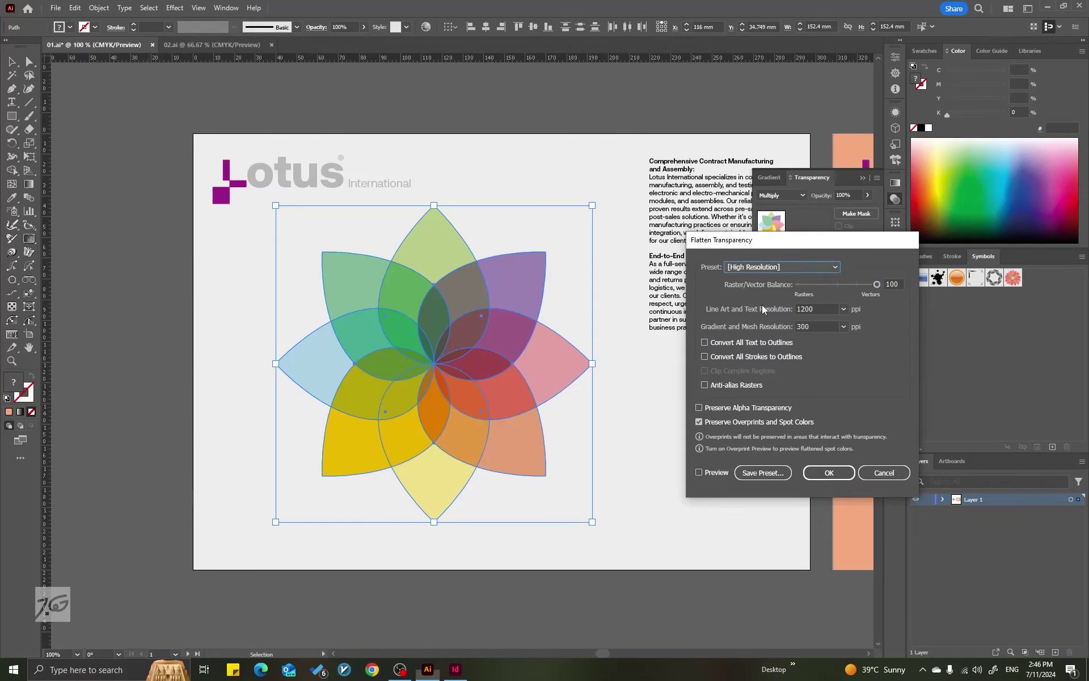
Review the flattening presets and the High Resolution options, cancel without flattening, and deselect the petals
{"action": "left_click", "coordinate": [746, 266]}
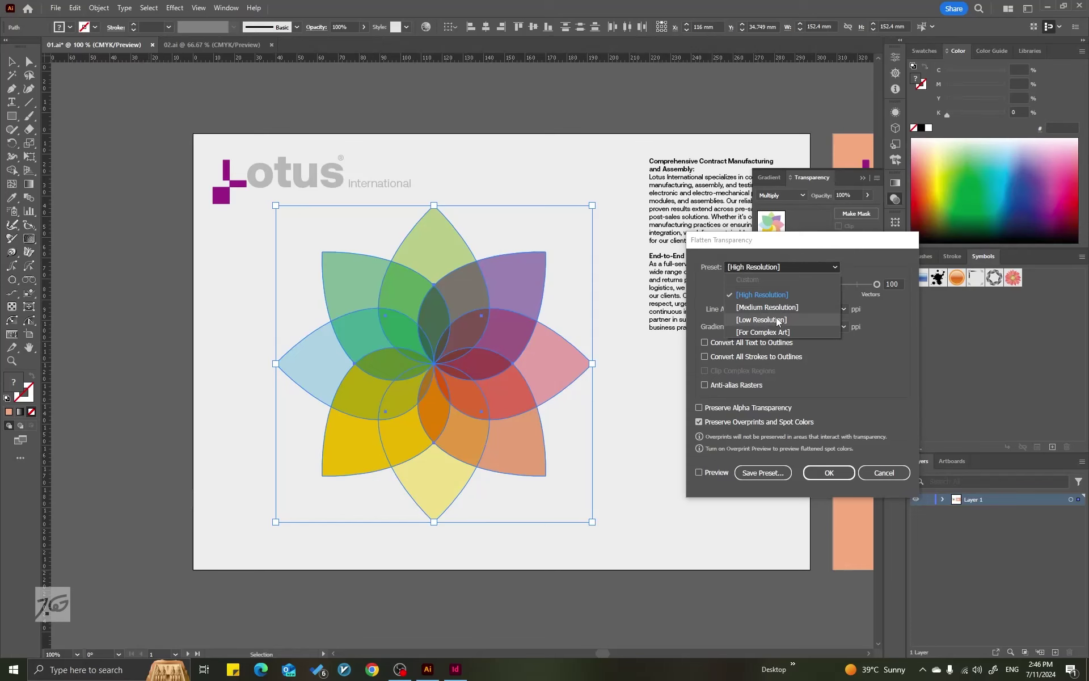
{"action": "left_click", "coordinate": [704, 275]}
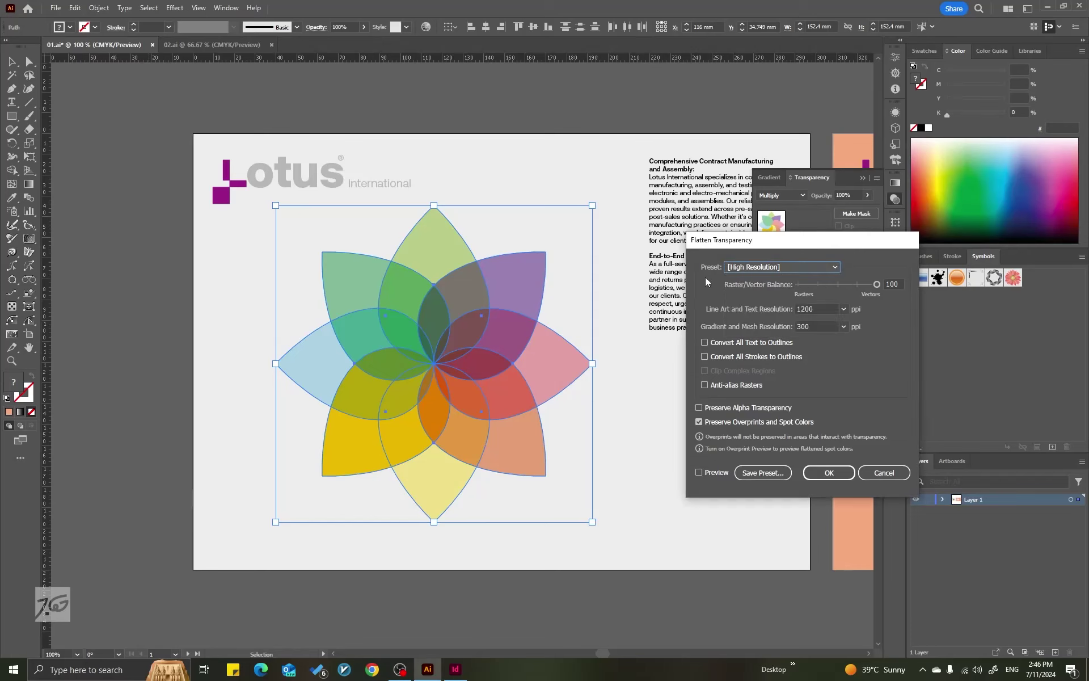
{"action": "left_click", "coordinate": [739, 270]}
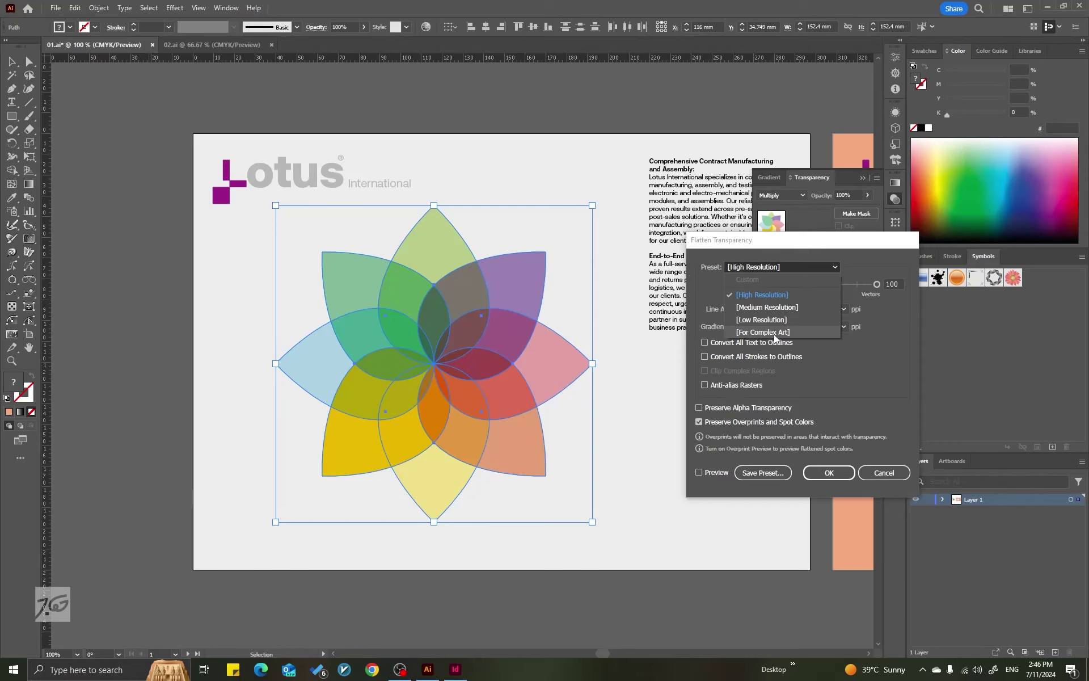
{"action": "left_click", "coordinate": [707, 305]}
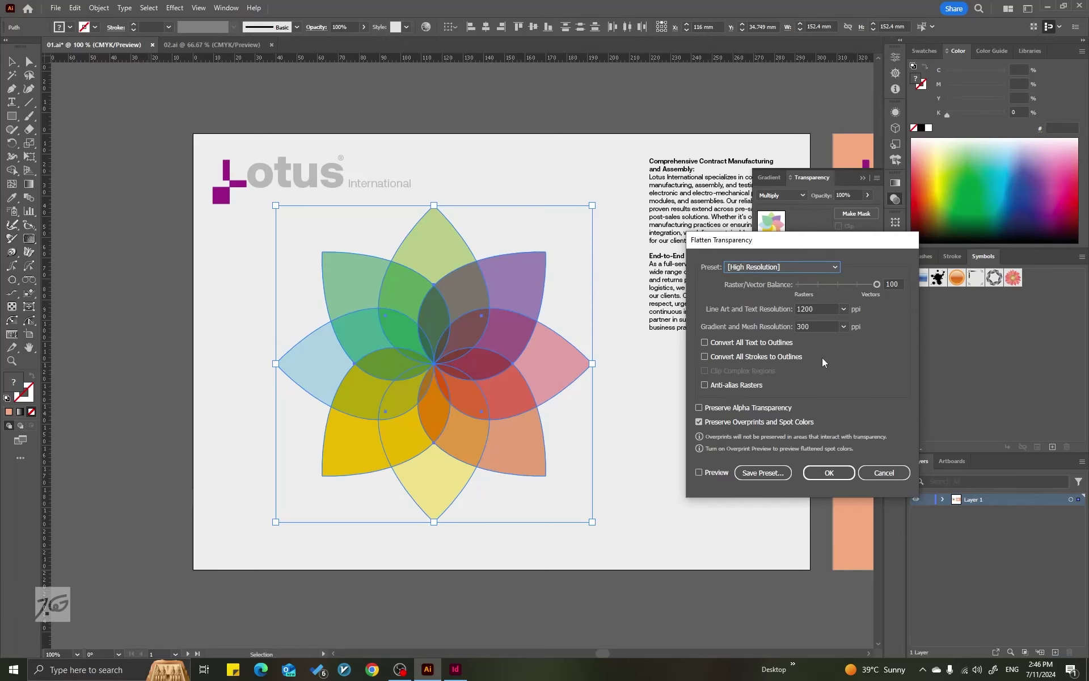
{"action": "key", "text": "Tab"}
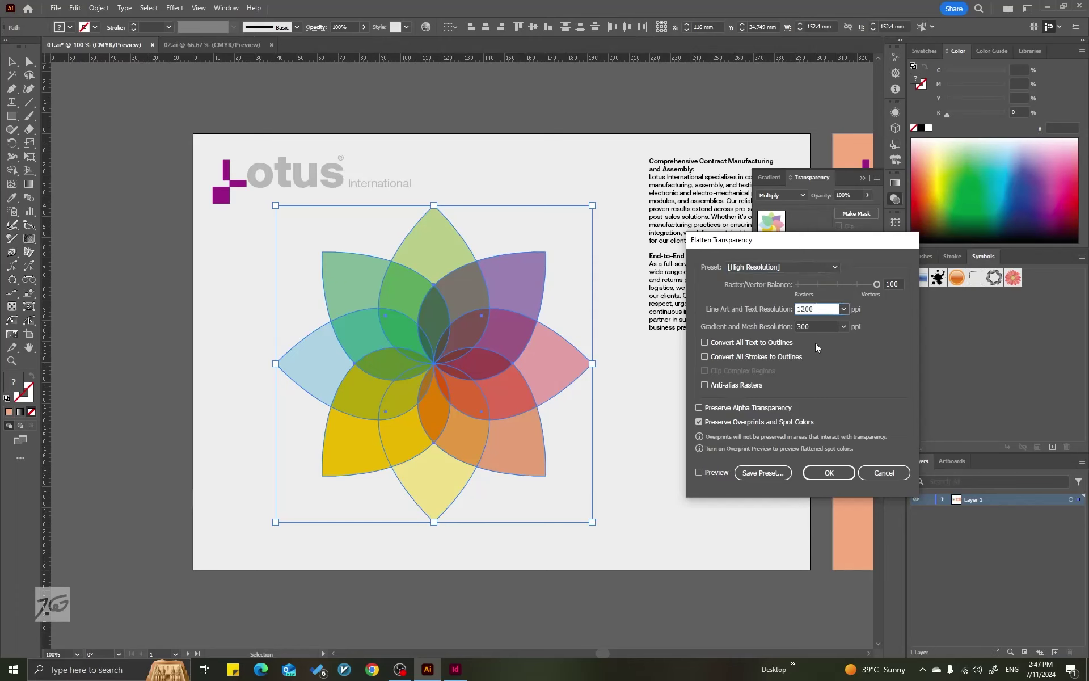
{"action": "left_click", "coordinate": [730, 267]}
{"action": "left_click", "coordinate": [696, 267]}
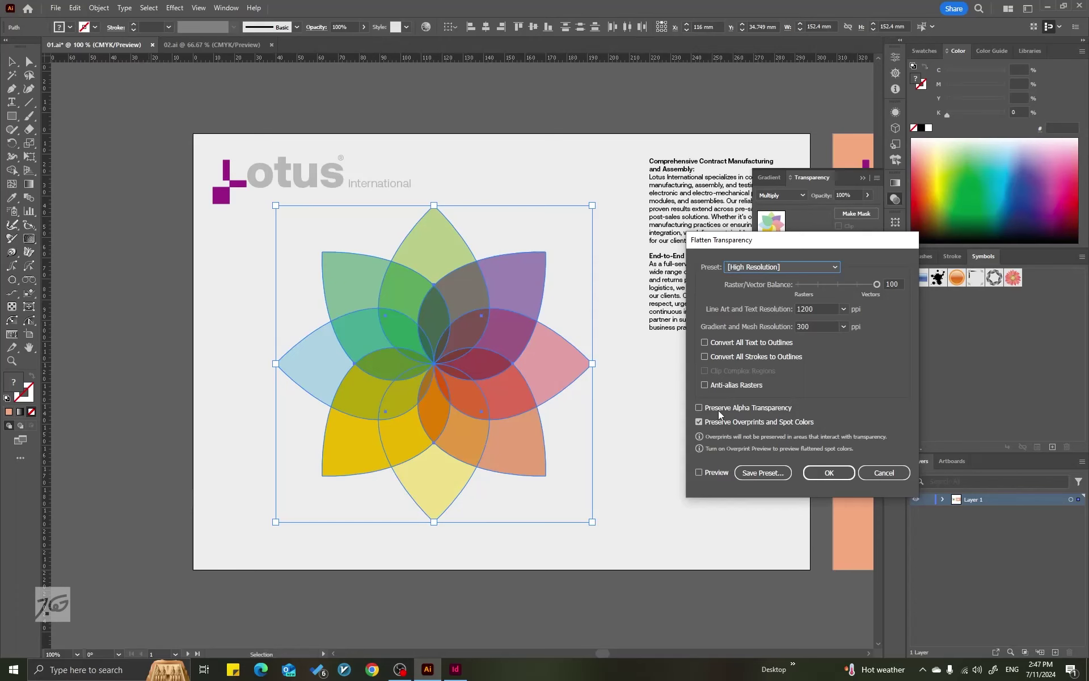
{"action": "left_click", "coordinate": [883, 473]}
{"action": "left_click", "coordinate": [485, 111]}
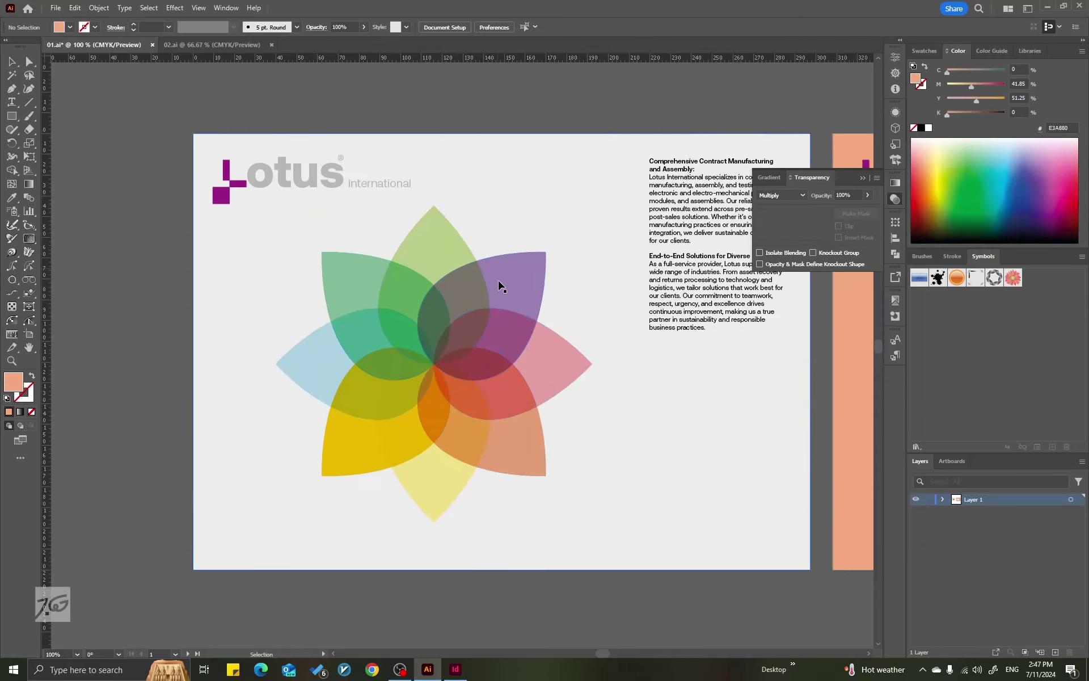
Compare the white flower with the multicolored one and check the blending mode and opacity of the purple petal
{"action": "scroll", "coordinate": [509, 318], "scroll_direction": "right", "scroll_amount": 5}
{"action": "scroll", "coordinate": [513, 324], "scroll_direction": "right", "scroll_amount": 2}
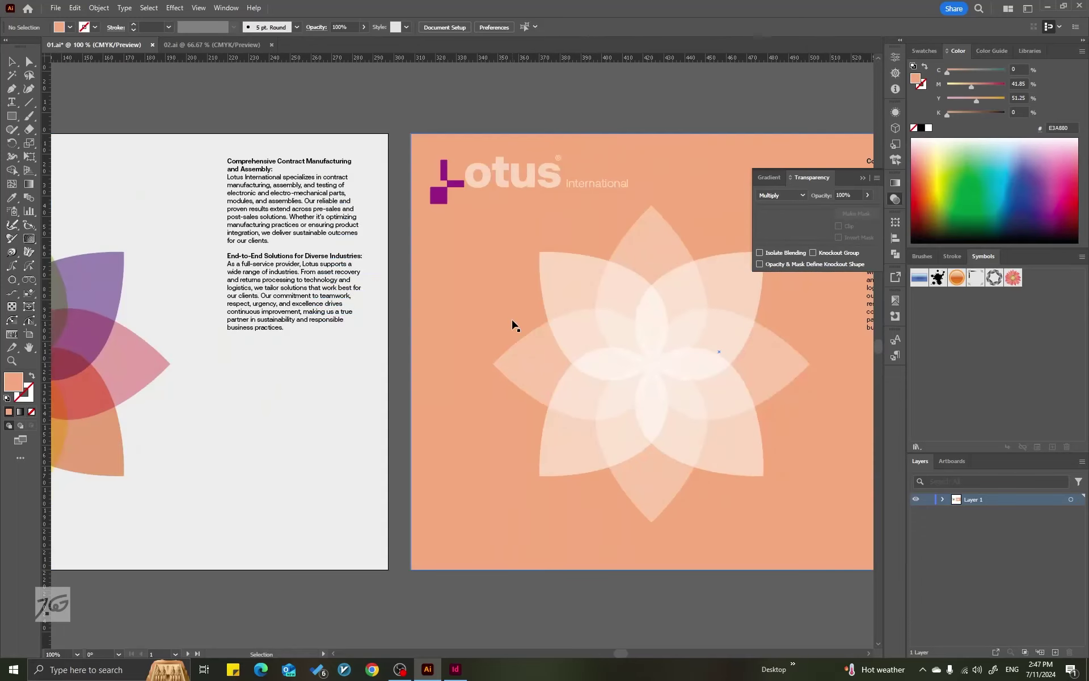
{"action": "scroll", "coordinate": [512, 324], "scroll_direction": "left", "scroll_amount": 7}
{"action": "scroll", "coordinate": [517, 317], "scroll_direction": "right", "scroll_amount": 1}
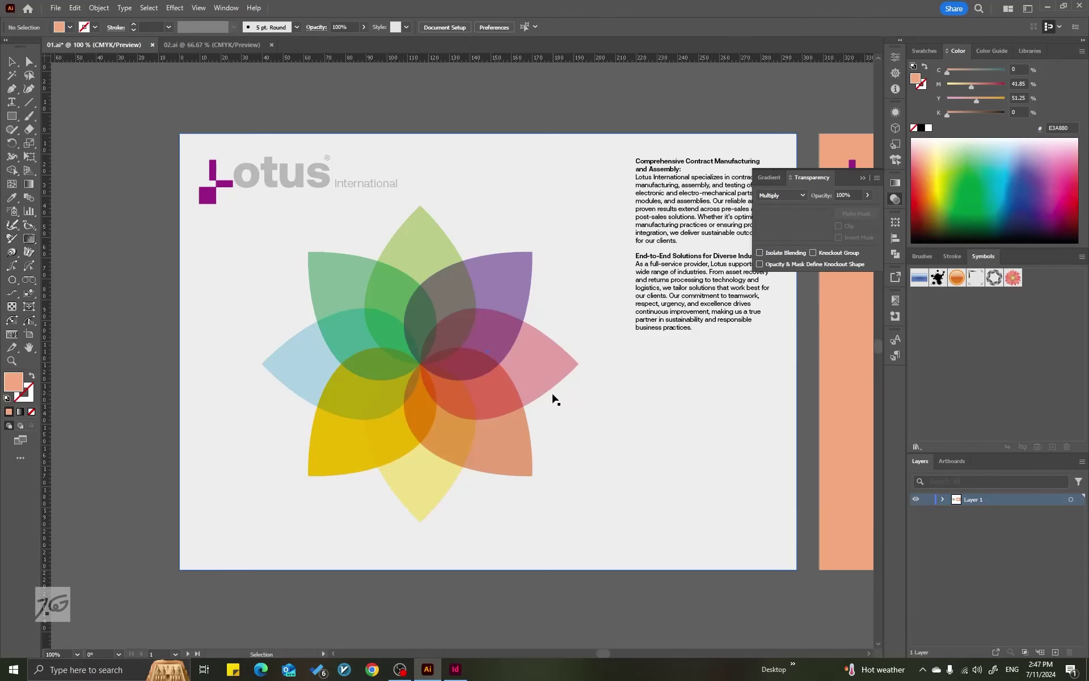
{"action": "left_click", "coordinate": [504, 301]}
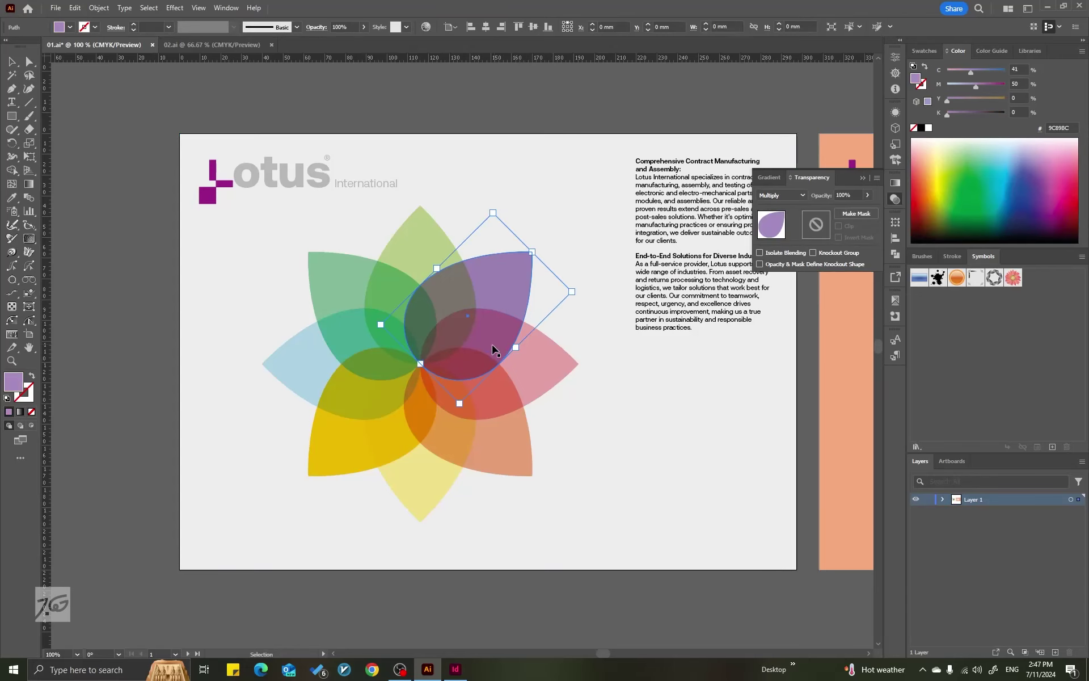
{"action": "left_click", "coordinate": [269, 381]}
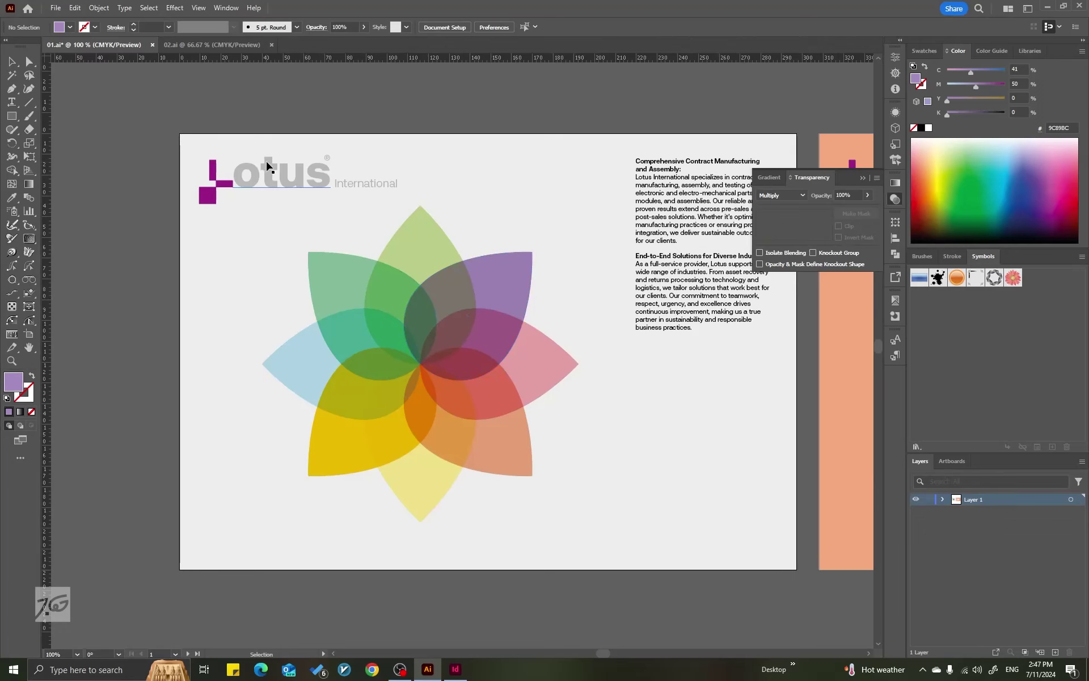
Switch to the 02.ai document and select the red HOLLYWOOD lettering at 200% zoom to examine its blending settings
{"action": "left_click", "coordinate": [216, 45]}
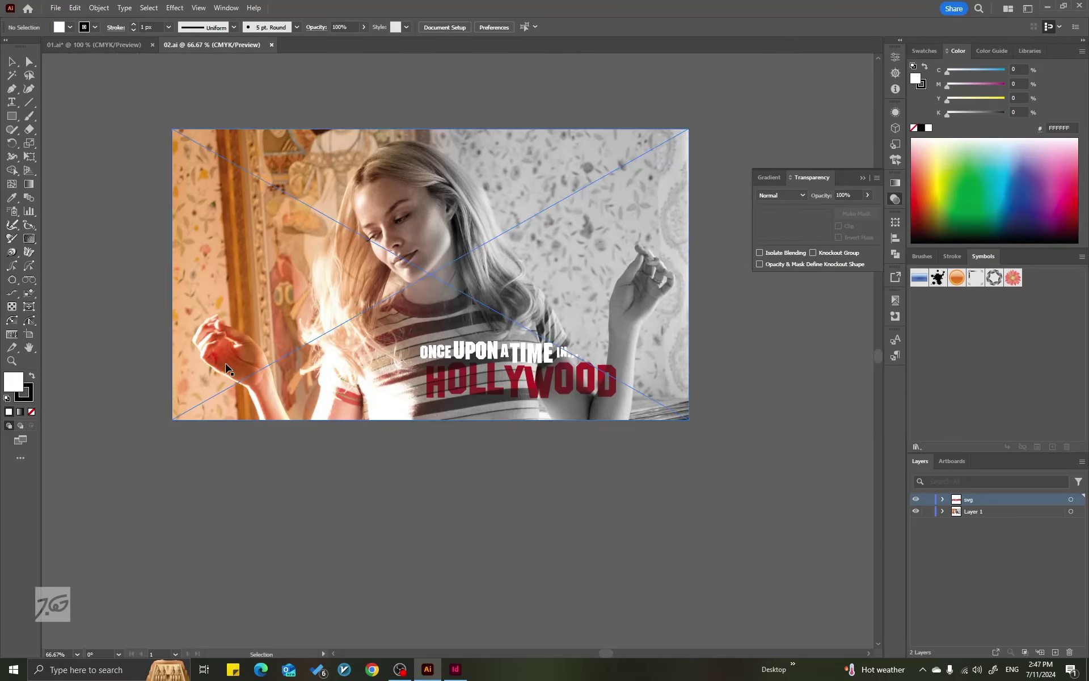
{"action": "scroll", "coordinate": [543, 455], "scroll_direction": "up", "scroll_amount": 2}
{"action": "scroll", "coordinate": [590, 246], "scroll_direction": "up", "scroll_amount": 1}
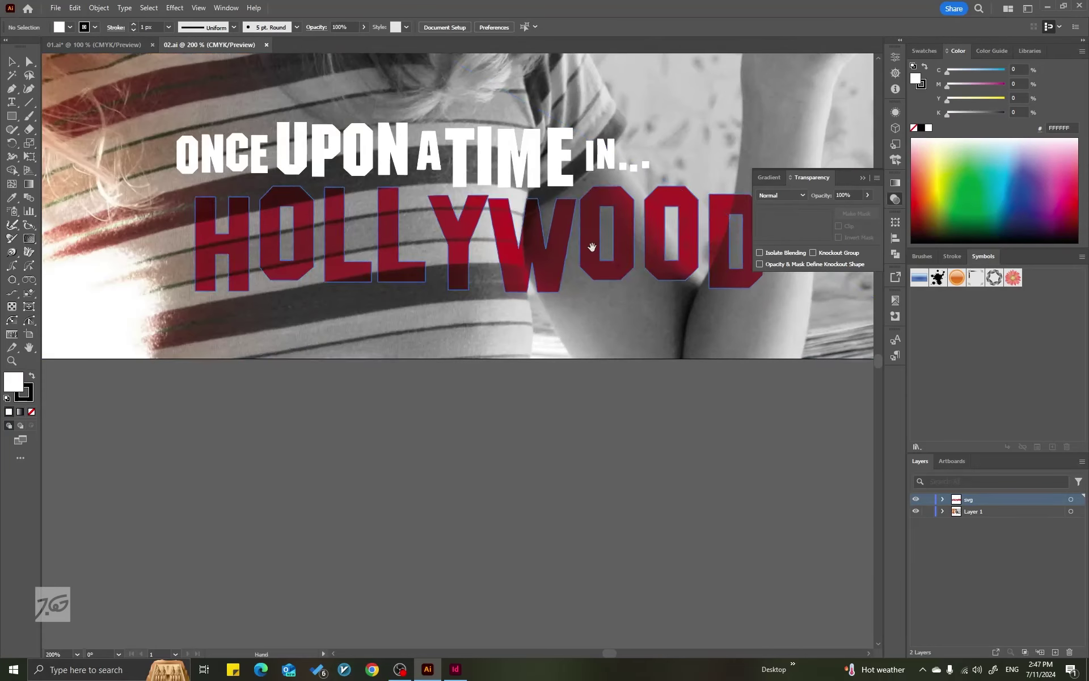
{"action": "left_click", "coordinate": [583, 365]}
{"action": "key", "text": "a"}
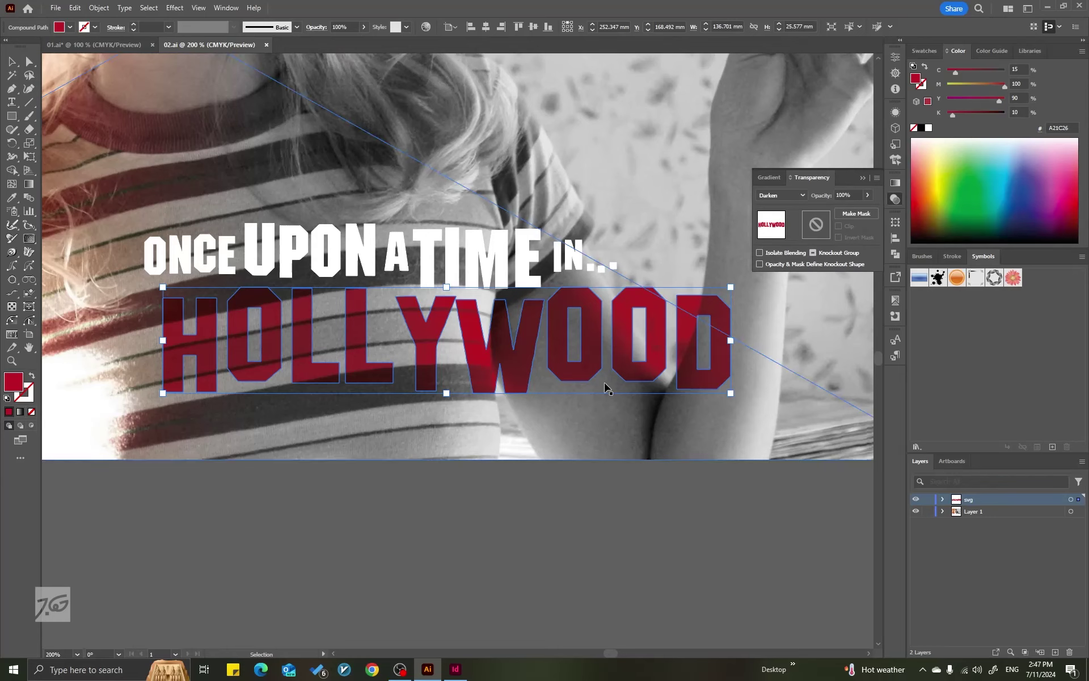
Try moving the red HOLLYWOOD lettering, undo the move, examine its overlap with the shirt stripes up close, and deselect it
{"action": "left_click_drag", "start_coordinate": [594, 372], "coordinate": [760, 451]}
{"action": "key", "text": "ctrl+z"}
{"action": "key", "text": "v"}
{"action": "key", "text": "ctrl+1"}
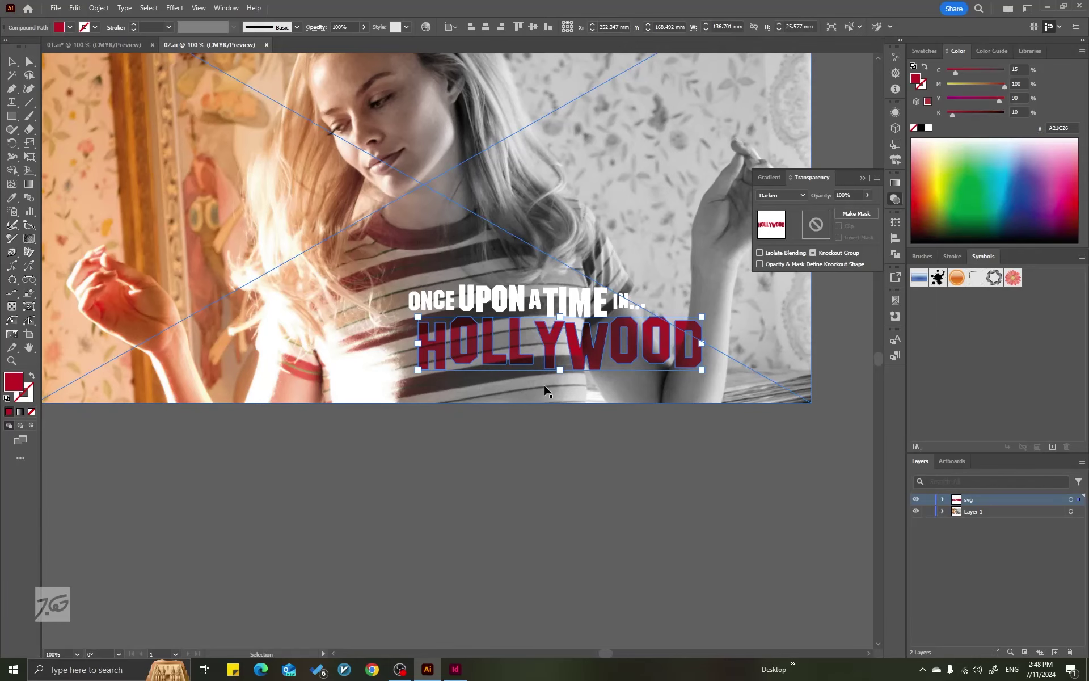
{"action": "scroll", "coordinate": [430, 346], "scroll_direction": "up", "scroll_amount": 3}
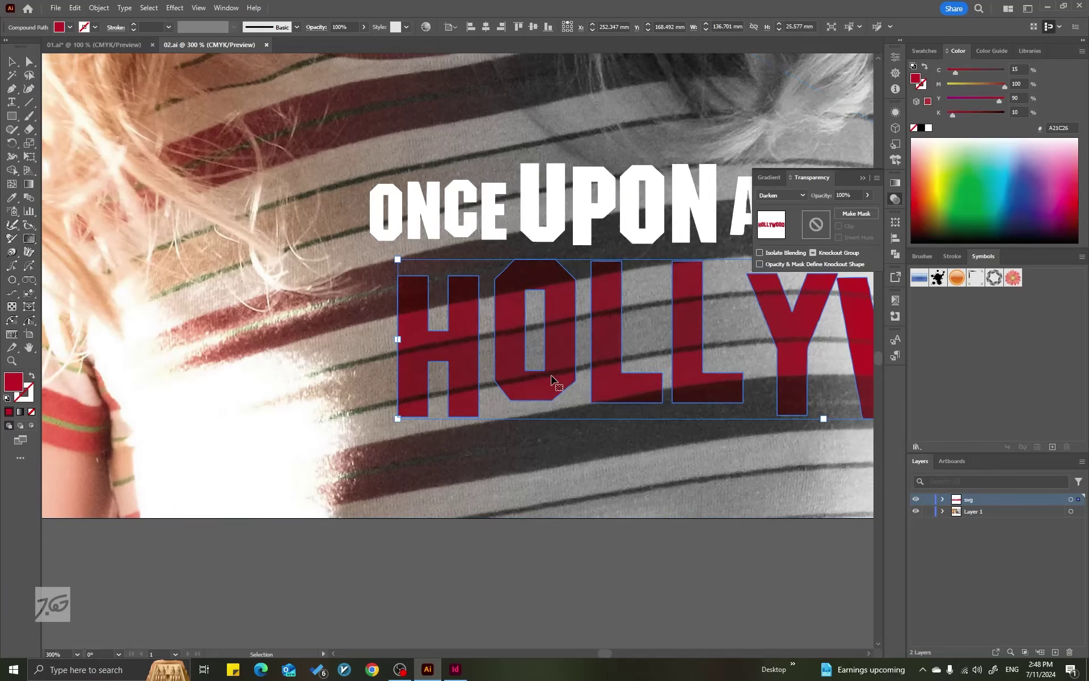
{"action": "left_click", "coordinate": [590, 564]}
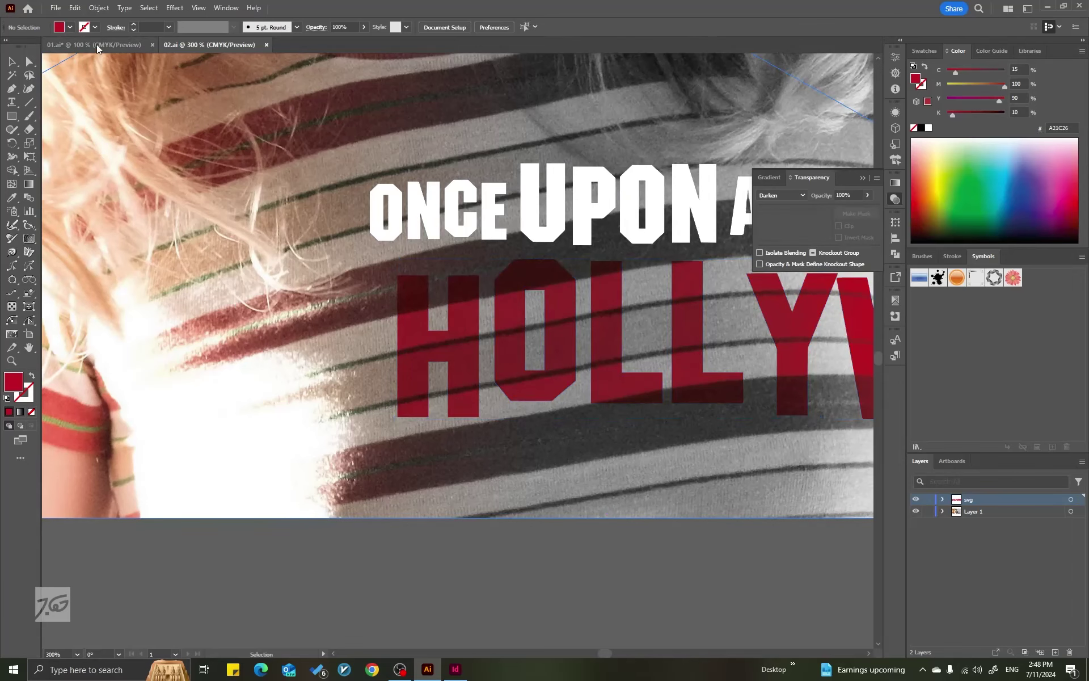
Switch to the 01.ai document and compare the High, Medium and Low Resolution transparency flattener presets without changing them
{"action": "left_click", "coordinate": [97, 44]}
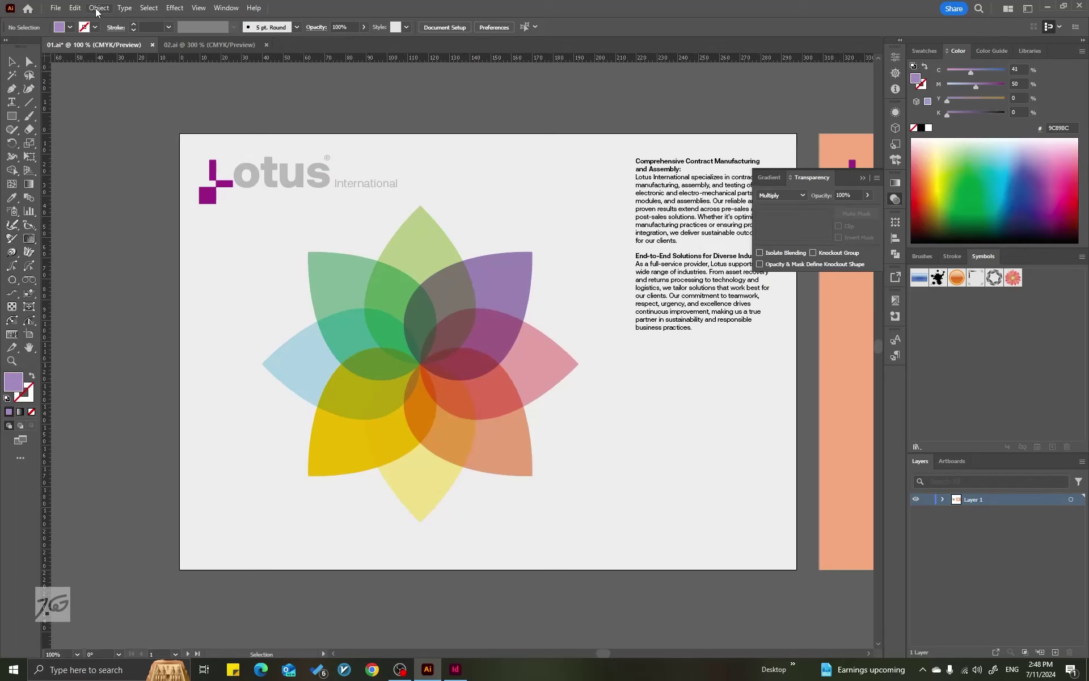
{"action": "left_click", "coordinate": [74, 8]}
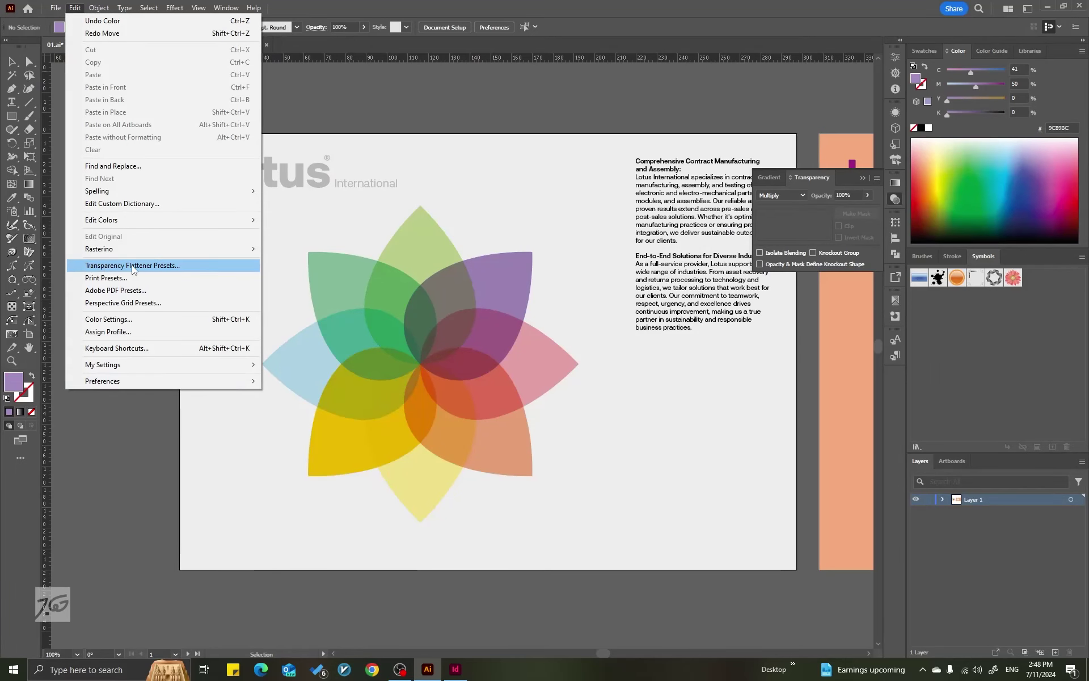
{"action": "left_click", "coordinate": [161, 268]}
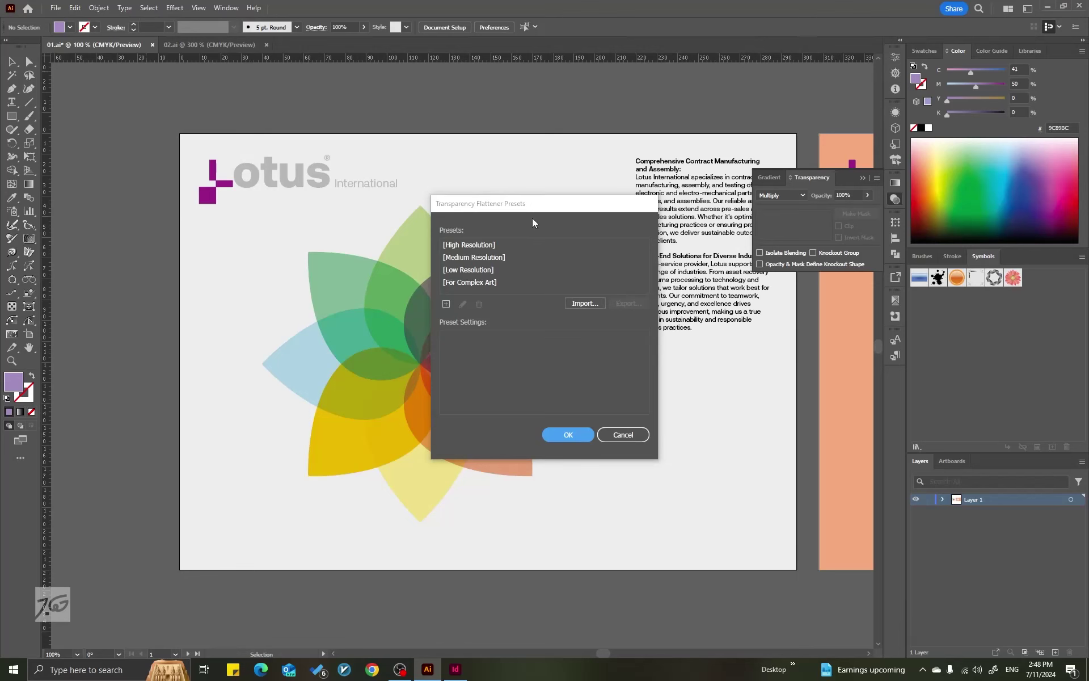
{"action": "left_click", "coordinate": [491, 257]}
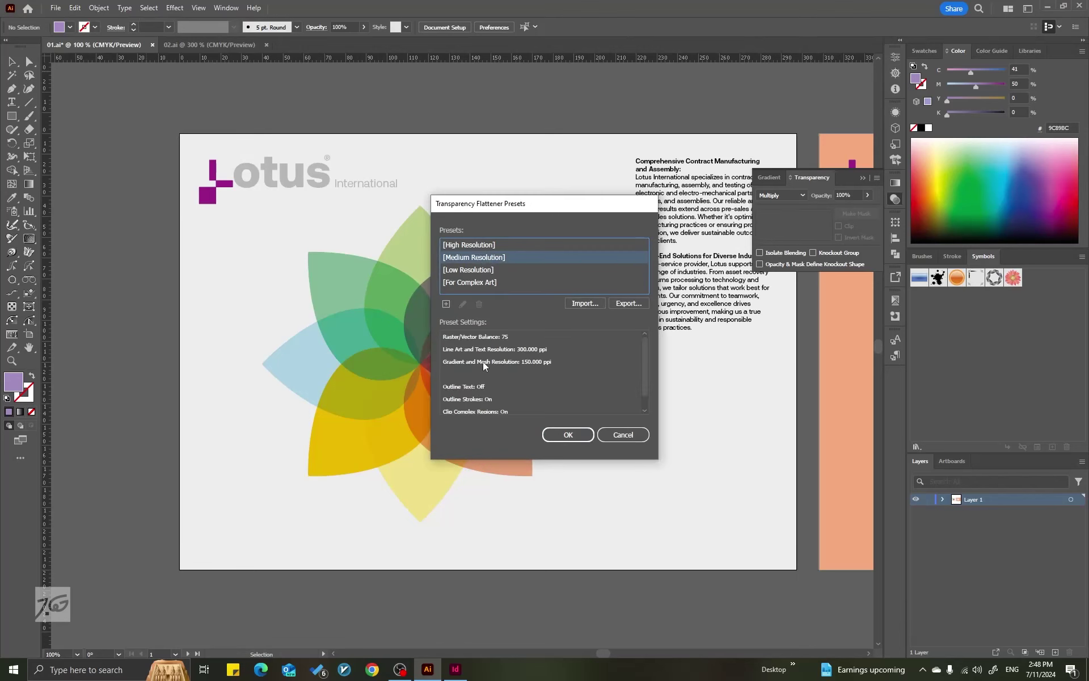
{"action": "left_click", "coordinate": [476, 245]}
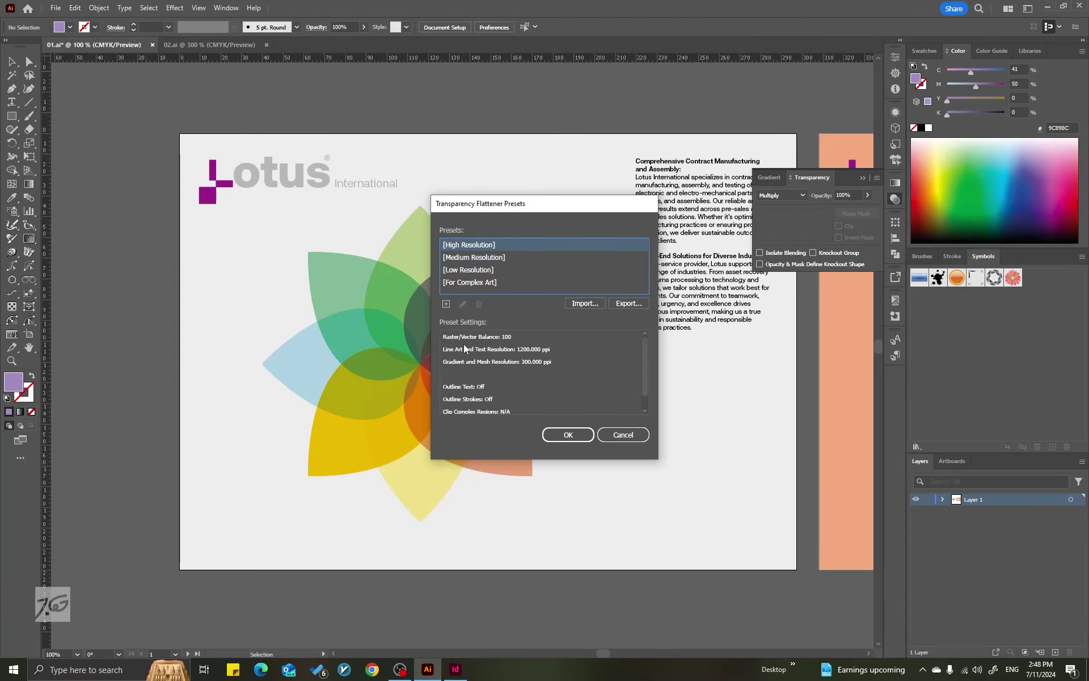
{"action": "left_click_drag", "start_coordinate": [507, 201], "coordinate": [709, 179]}
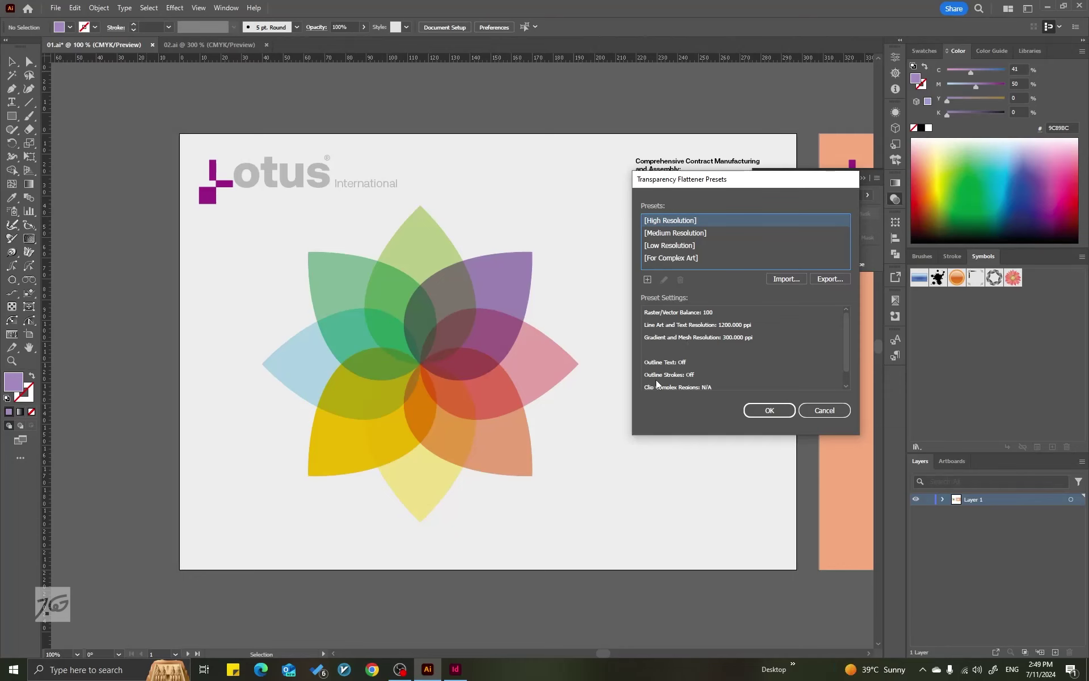
{"action": "scroll", "coordinate": [673, 320], "scroll_direction": "down", "scroll_amount": 1}
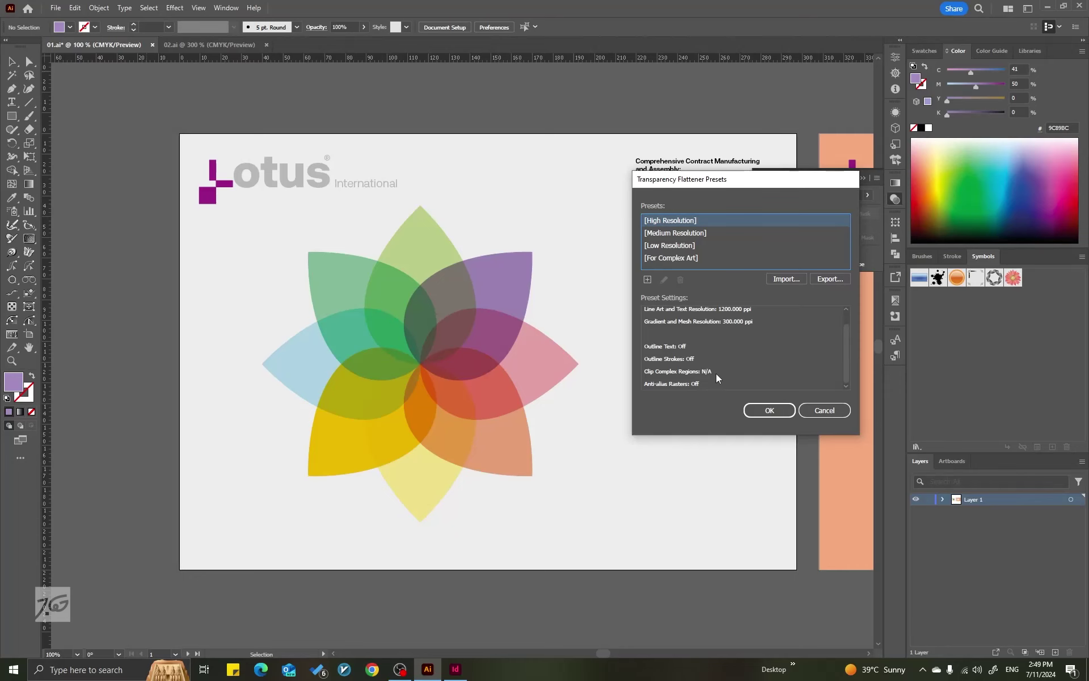
{"action": "left_click", "coordinate": [685, 233]}
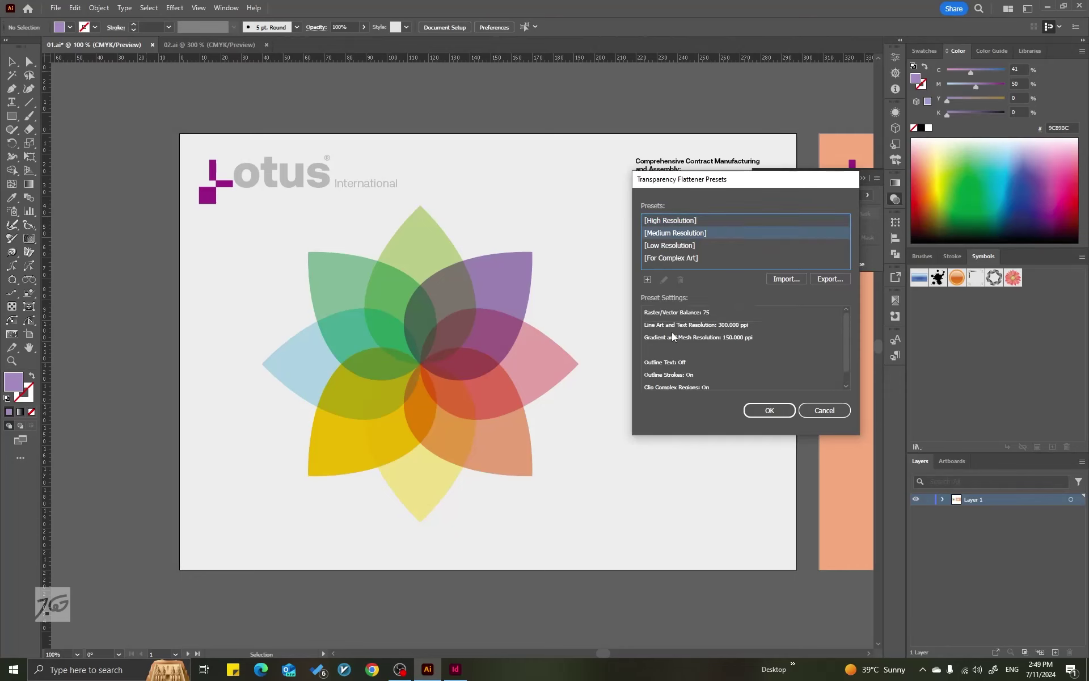
{"action": "left_click", "coordinate": [670, 246]}
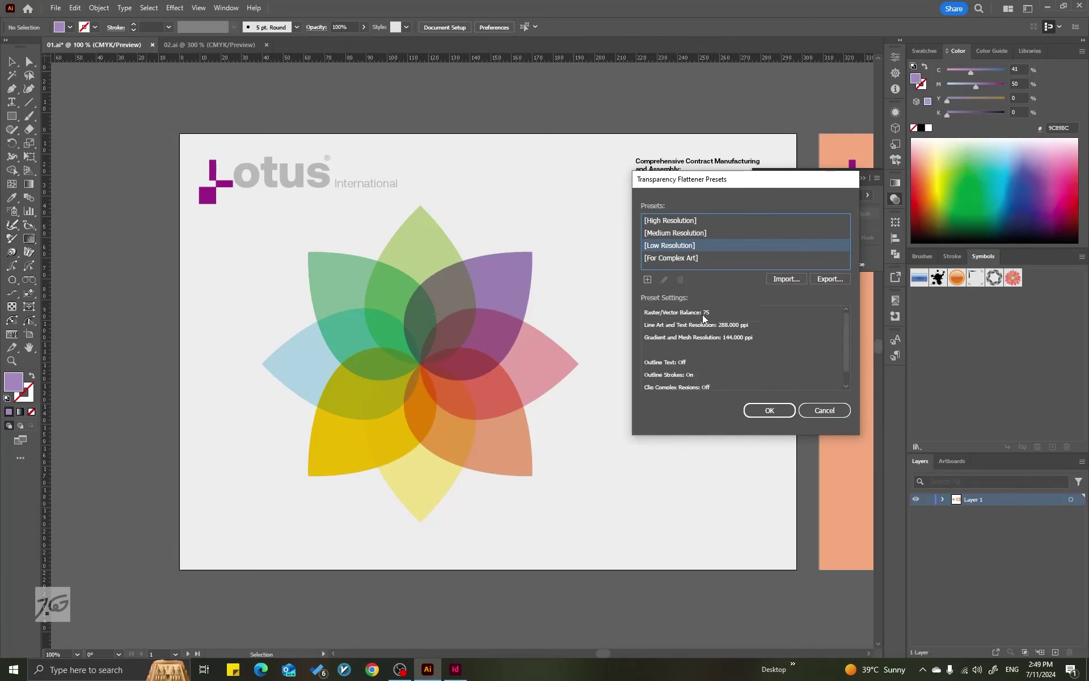
{"action": "left_click", "coordinate": [823, 410]}
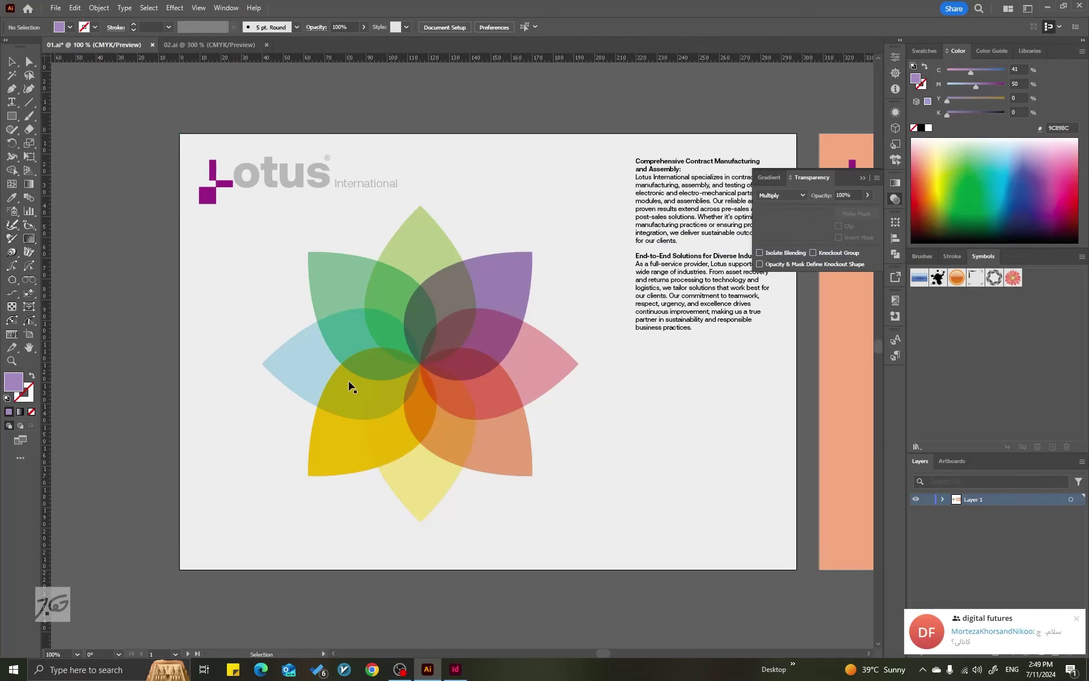
{"action": "left_click", "coordinate": [1076, 618]}
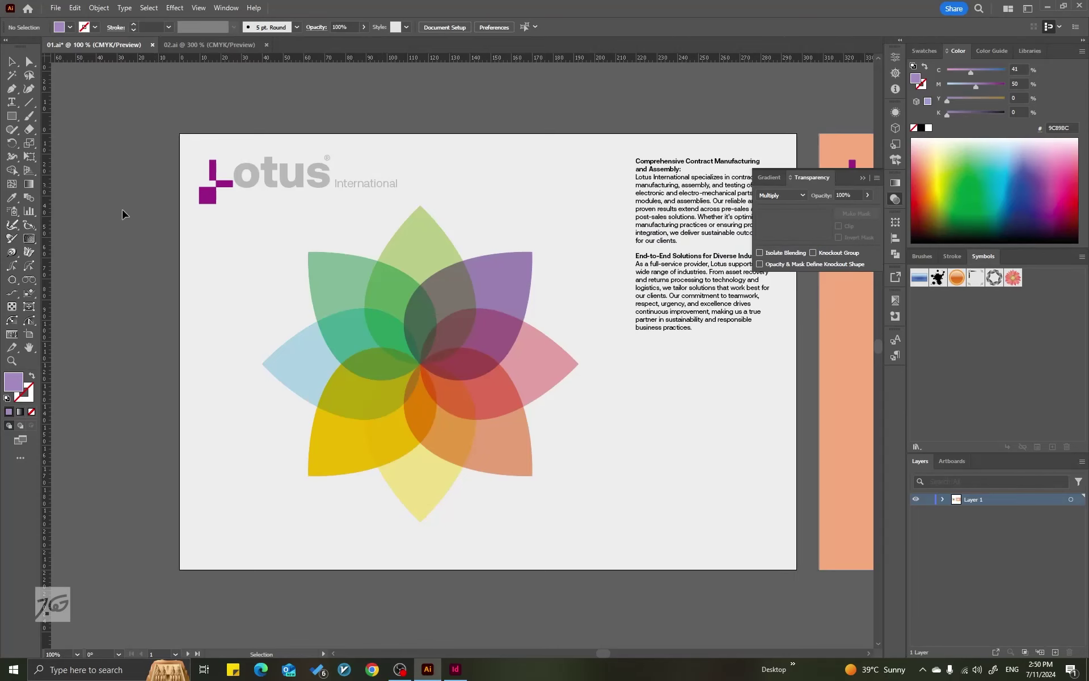
{"action": "left_click_drag", "start_coordinate": [105, 236], "coordinate": [566, 491]}
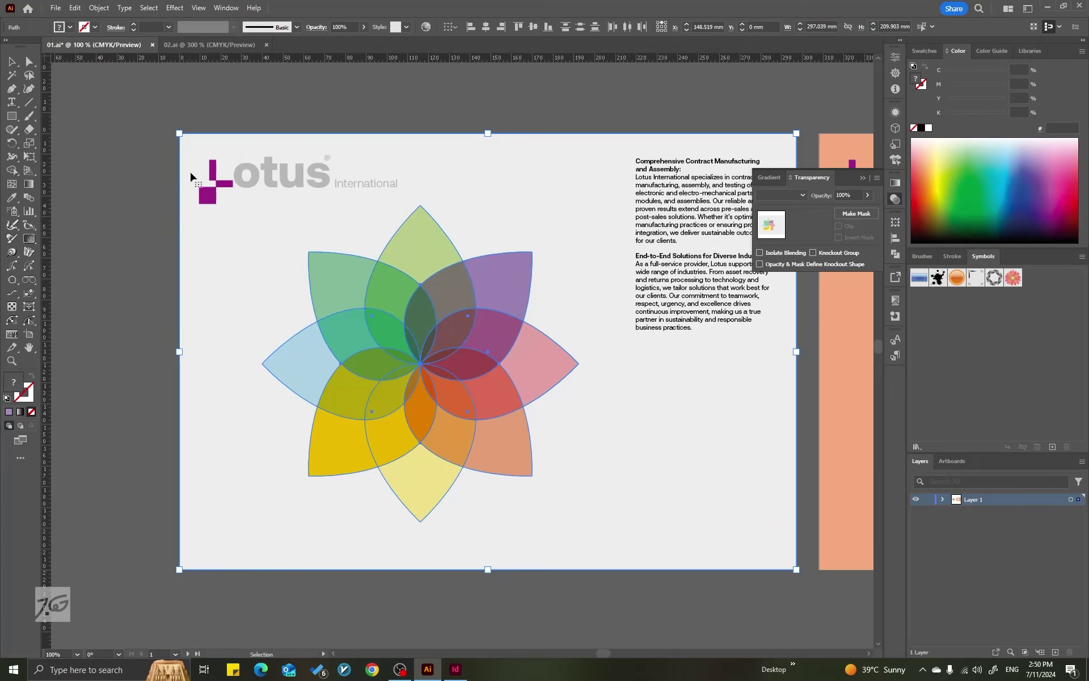
{"action": "left_click", "coordinate": [126, 222]}
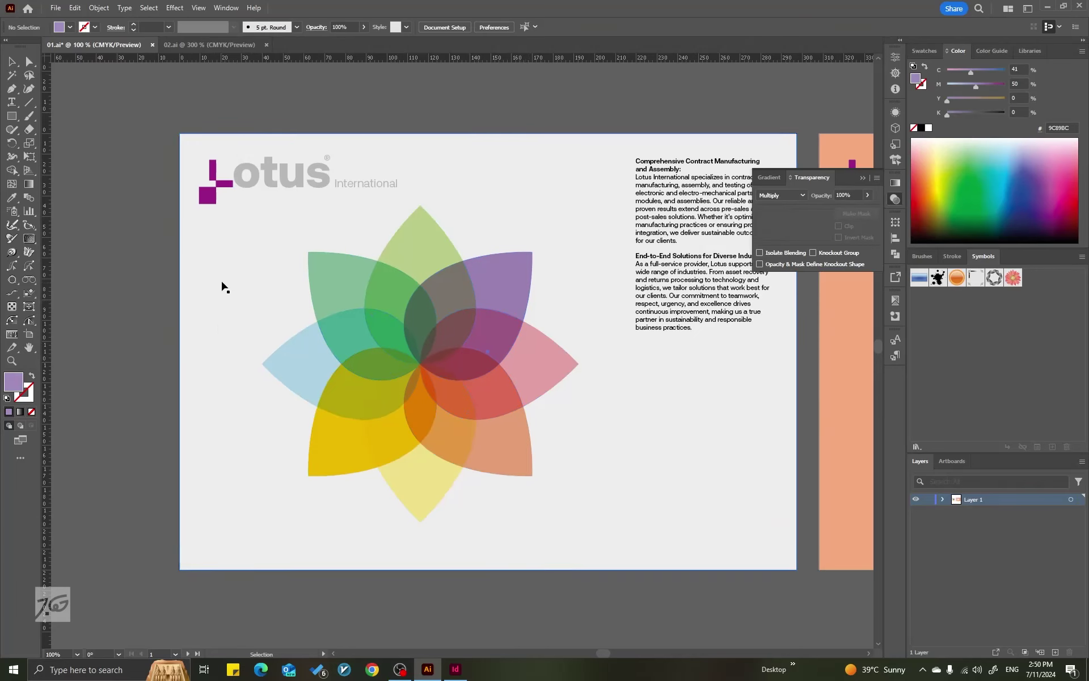
{"action": "left_click", "coordinate": [218, 286]}
{"action": "left_click", "coordinate": [125, 256]}
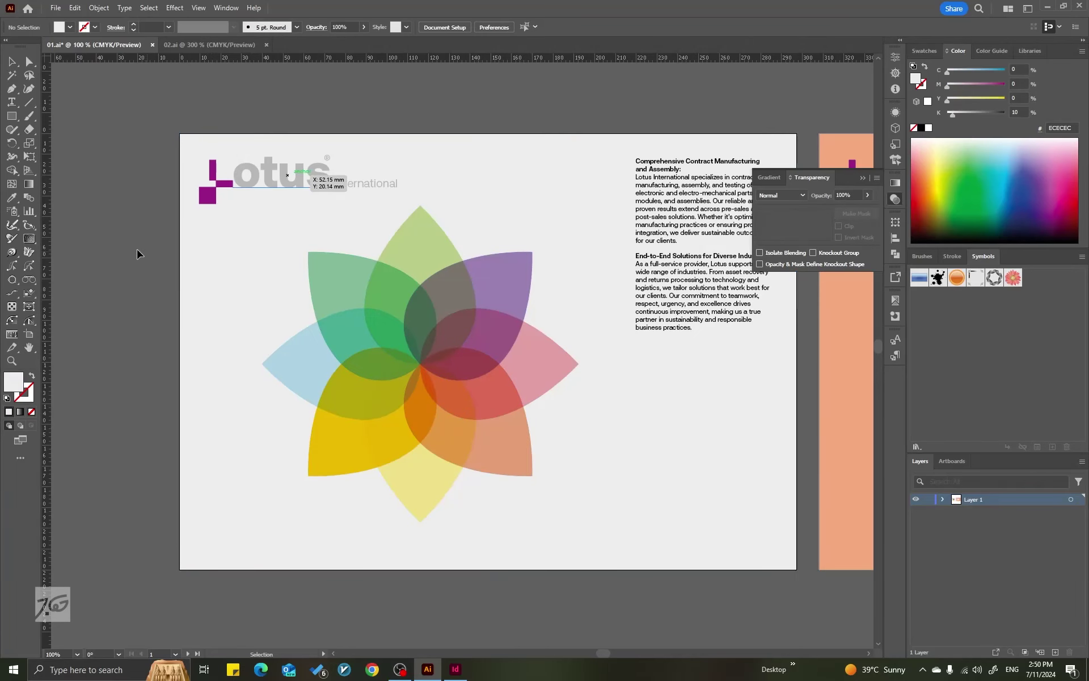
Duplicate the multicolored flower without its gray background onto the empty canvas about 11 mm beside the artboard, and deselect it
{"action": "scroll", "coordinate": [557, 318], "scroll_direction": "down", "scroll_amount": 2}
{"action": "left_click", "coordinate": [515, 318]}
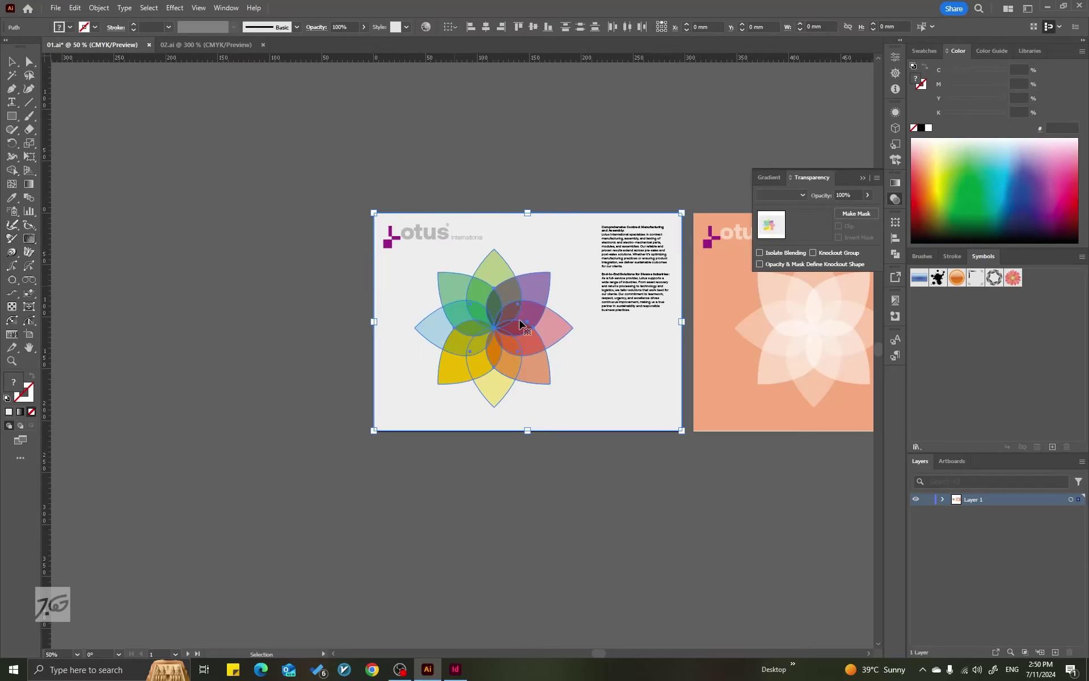
{"action": "left_click", "coordinate": [539, 283]}
{"action": "left_click_drag", "start_coordinate": [497, 334], "coordinate": [286, 335]}
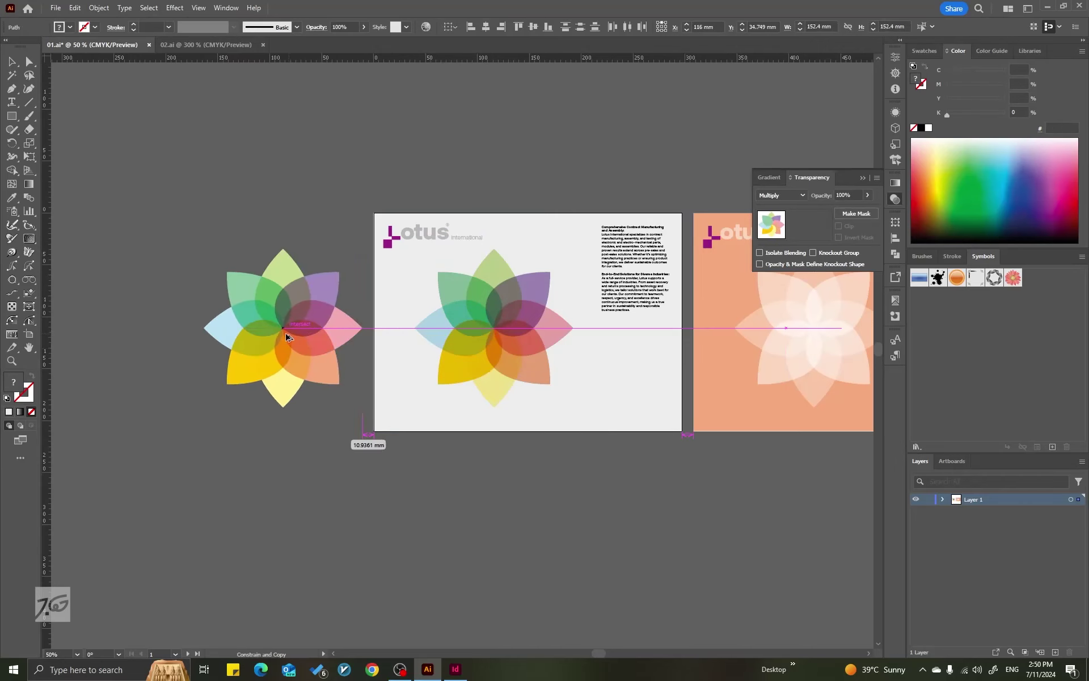
{"action": "left_click", "coordinate": [320, 248]}
Compare the copied flower's purple petal with the original over the gray background and check the background rectangle's black value
{"action": "scroll", "coordinate": [319, 248], "scroll_direction": "up", "scroll_amount": 2}
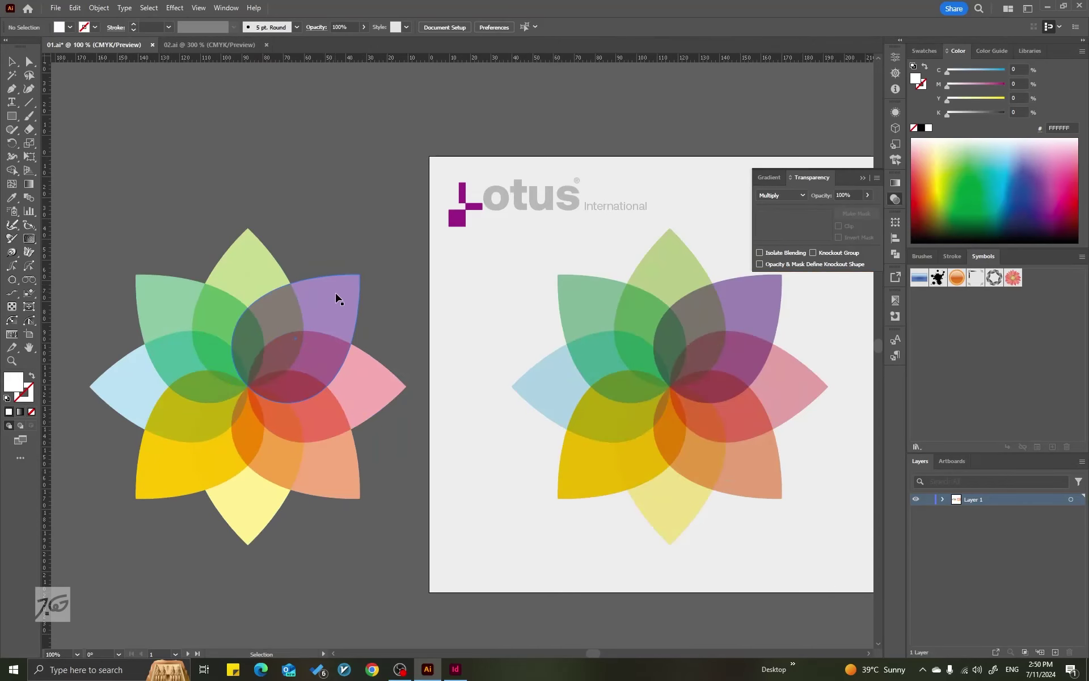
{"action": "left_click", "coordinate": [339, 299]}
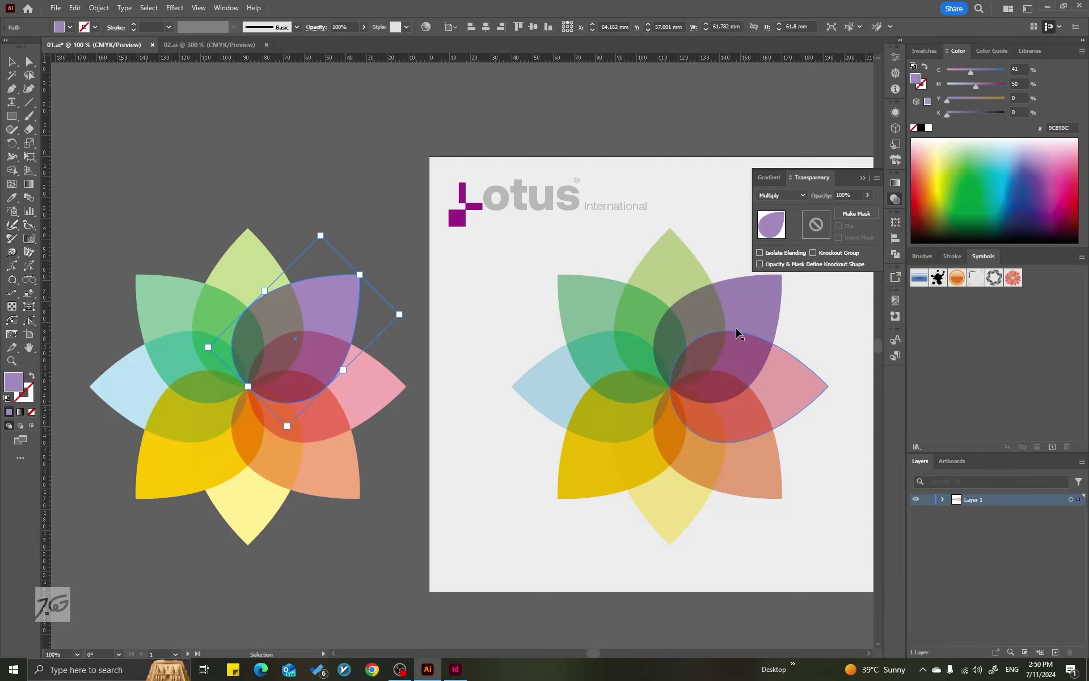
{"action": "left_click_drag", "start_coordinate": [747, 310], "coordinate": [641, 318]}
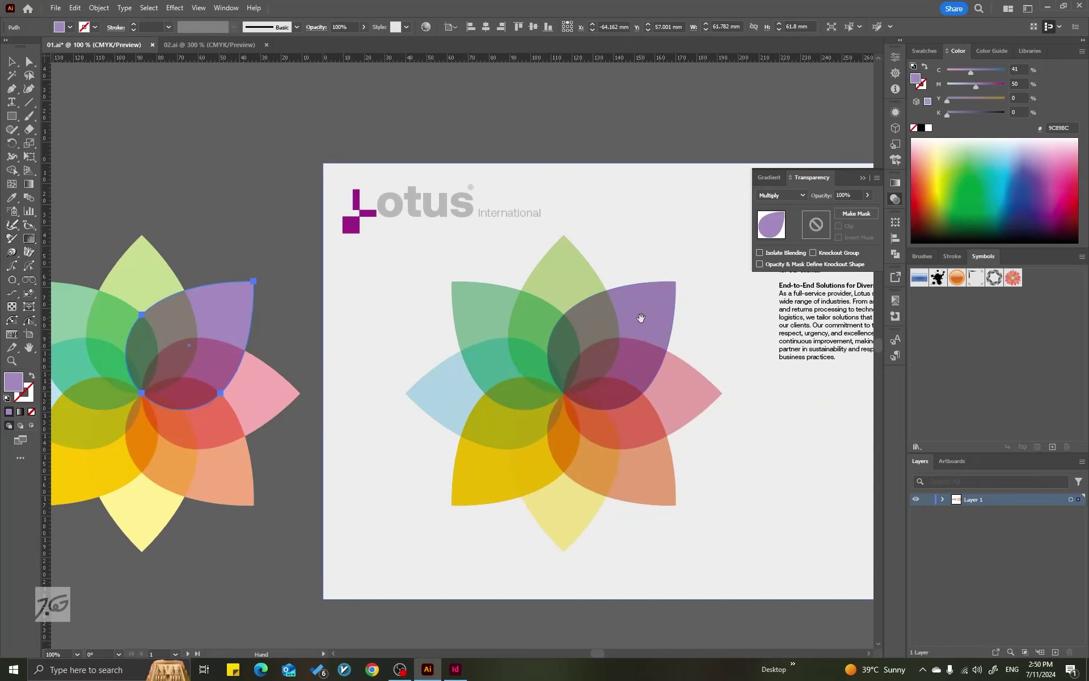
{"action": "left_click", "coordinate": [668, 242]}
{"action": "left_click_drag", "start_coordinate": [1016, 112], "coordinate": [995, 109]}
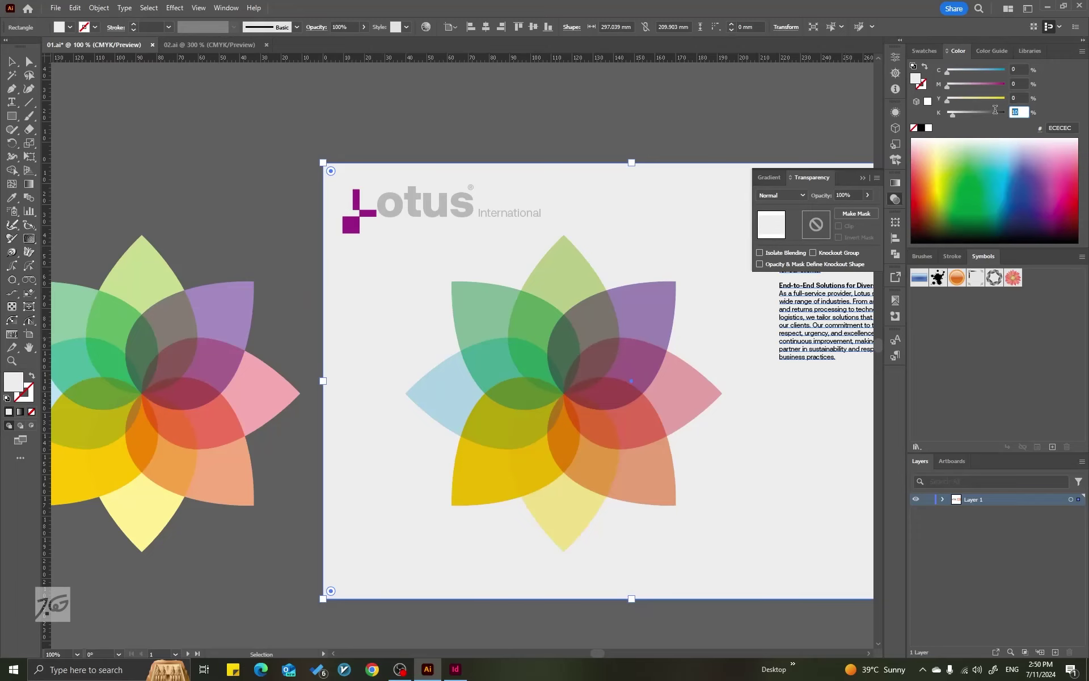
{"action": "left_click", "coordinate": [421, 116]}
Flatten the transparency of the original flower together with its gray background using the High Resolution preset, and deselect the result
{"action": "scroll", "coordinate": [516, 323], "scroll_direction": "down", "scroll_amount": 1}
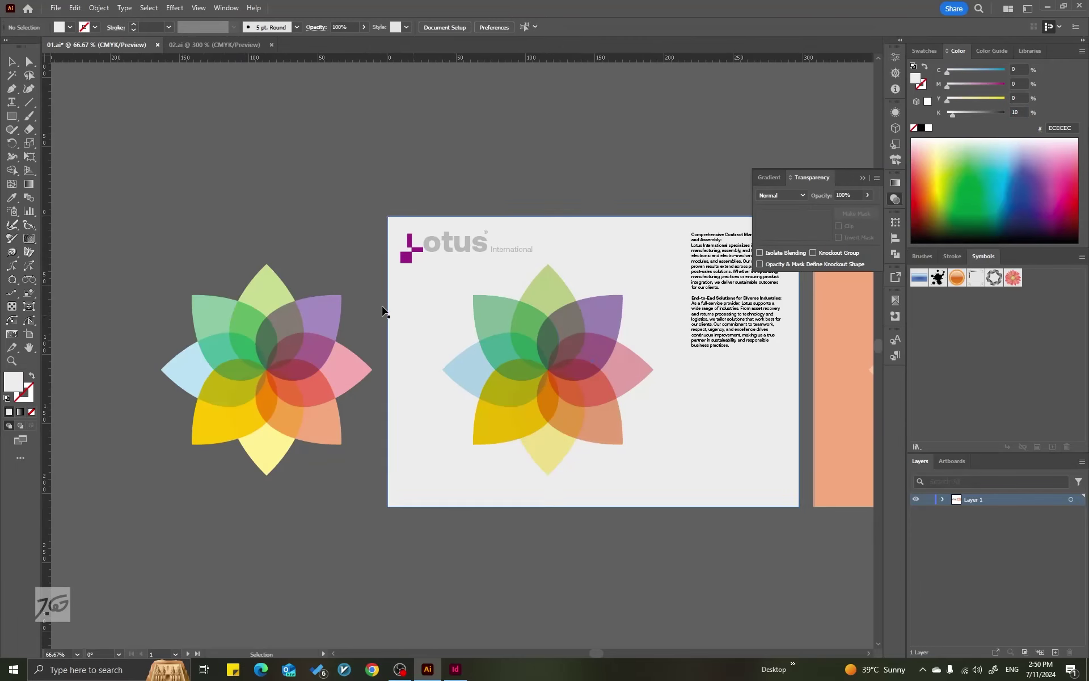
{"action": "left_click", "coordinate": [657, 468]}
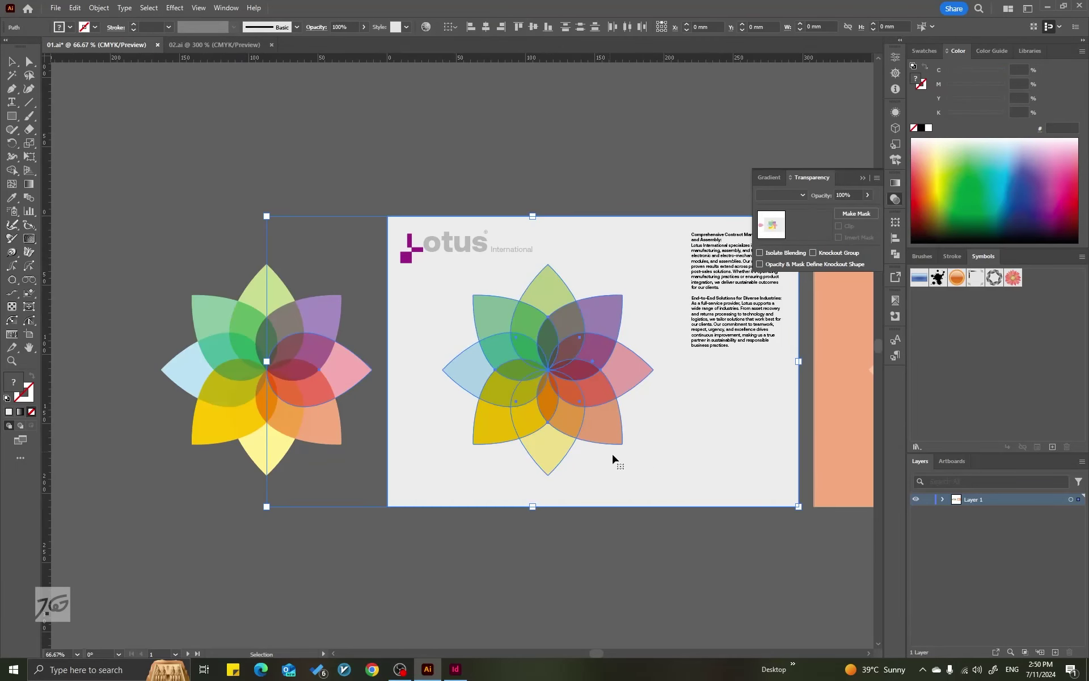
{"action": "left_click_drag", "start_coordinate": [386, 301], "coordinate": [637, 448]}
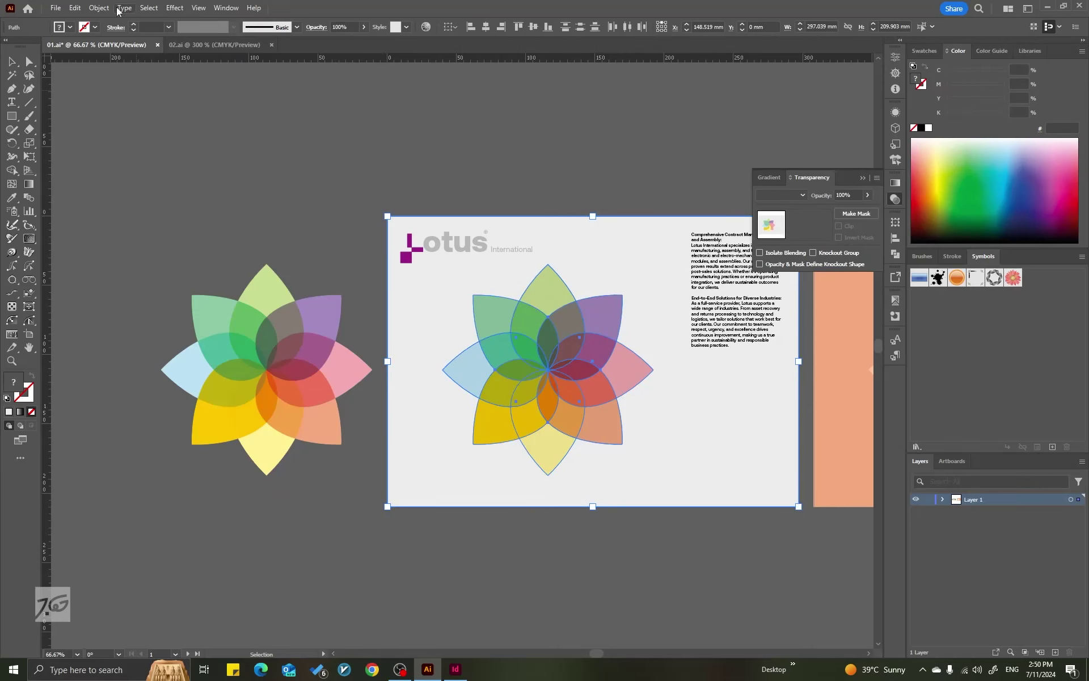
{"action": "left_click", "coordinate": [99, 7]}
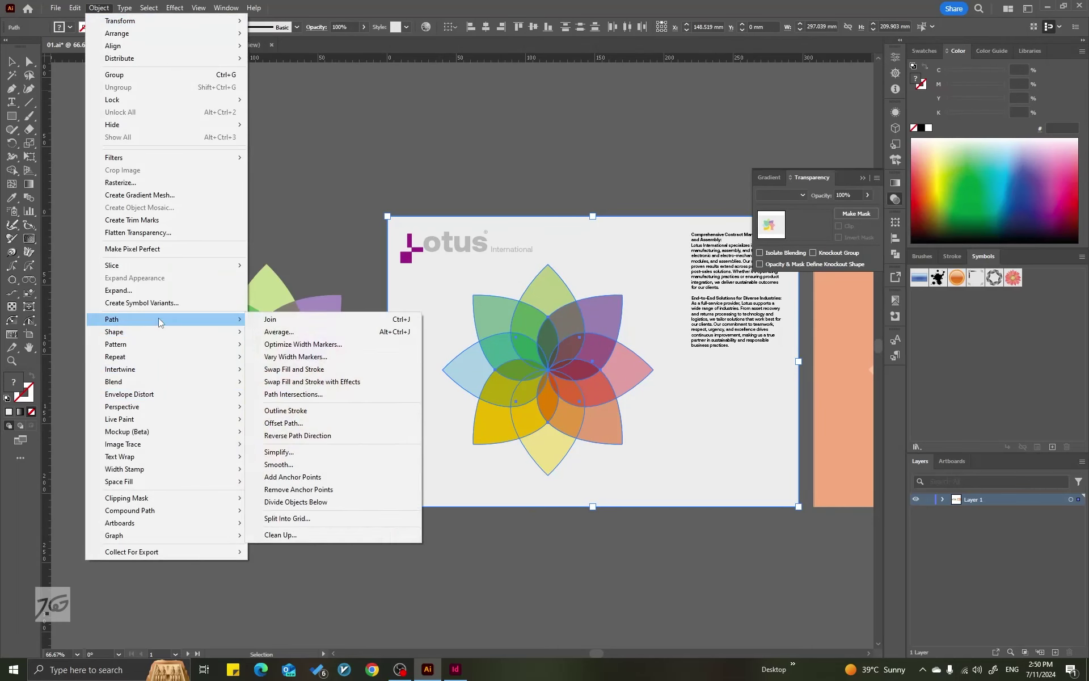
{"action": "mouse_move", "coordinate": [124, 8]}
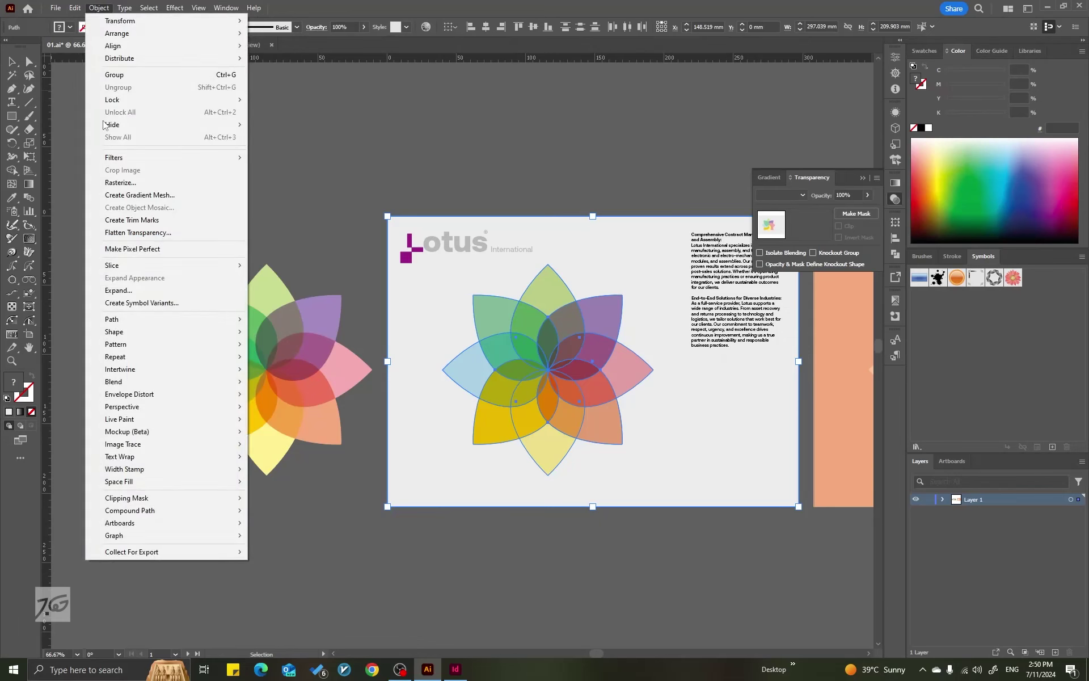
{"action": "left_click", "coordinate": [130, 233]}
{"action": "left_click_drag", "start_coordinate": [810, 245], "coordinate": [916, 274]}
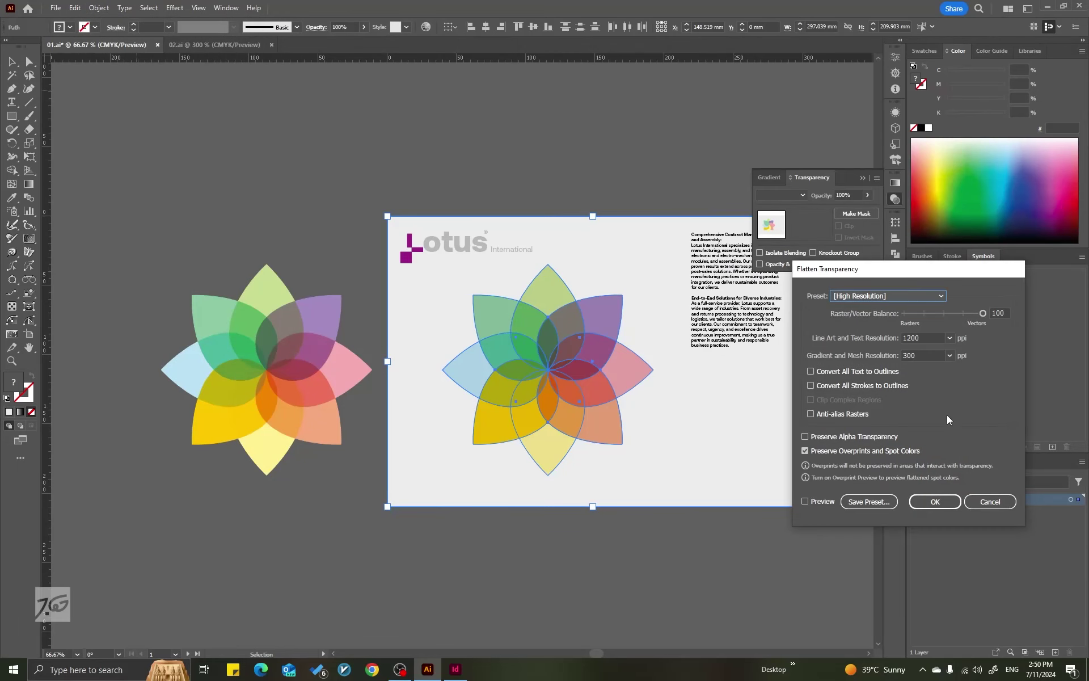
{"action": "left_click", "coordinate": [933, 502]}
{"action": "left_click", "coordinate": [649, 543]}
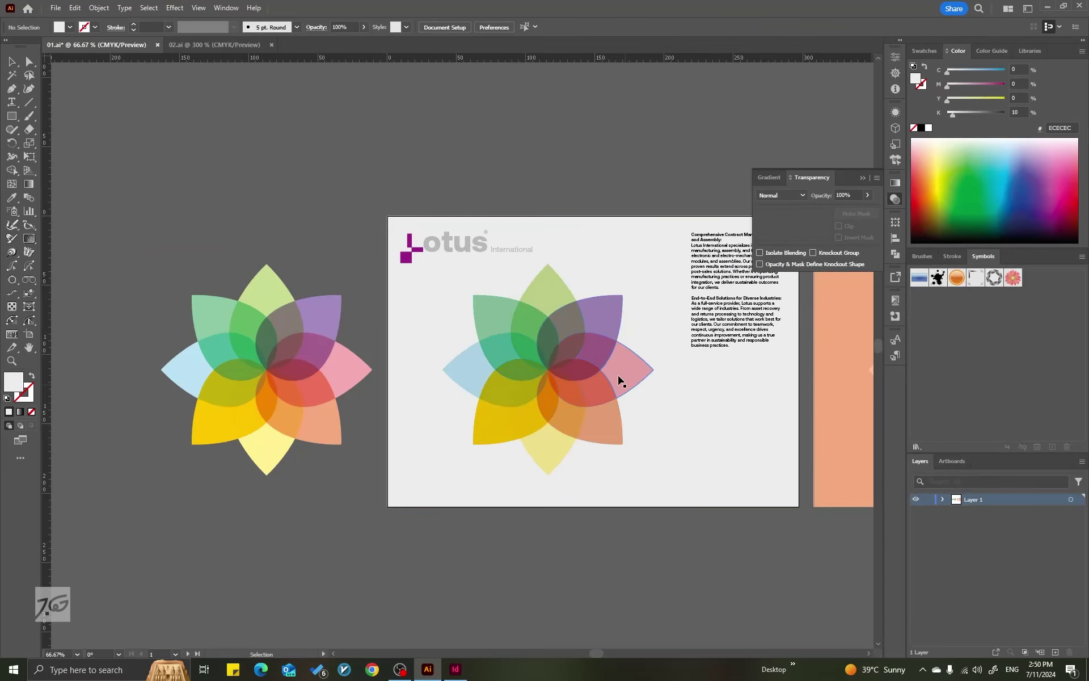
Inspect the flattened flower's overlaps up close, ungroup the flattened artwork, and deselect it
{"action": "scroll", "coordinate": [620, 382], "scroll_direction": "up", "scroll_amount": 2}
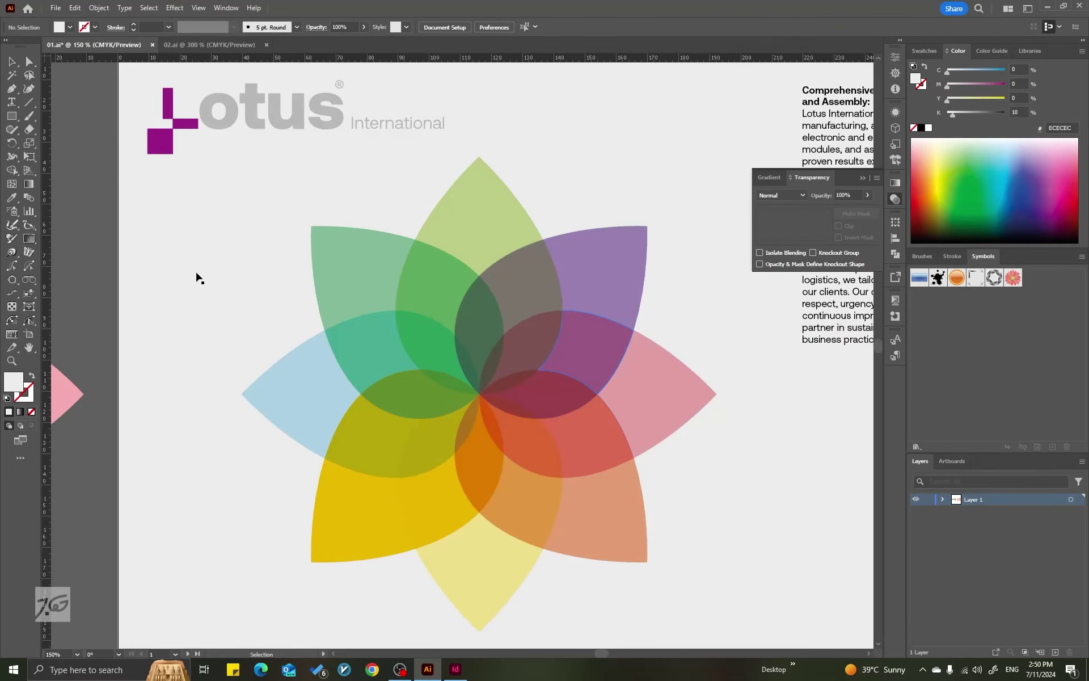
{"action": "left_click", "coordinate": [608, 303]}
{"action": "scroll", "coordinate": [507, 349], "scroll_direction": "down", "scroll_amount": 2}
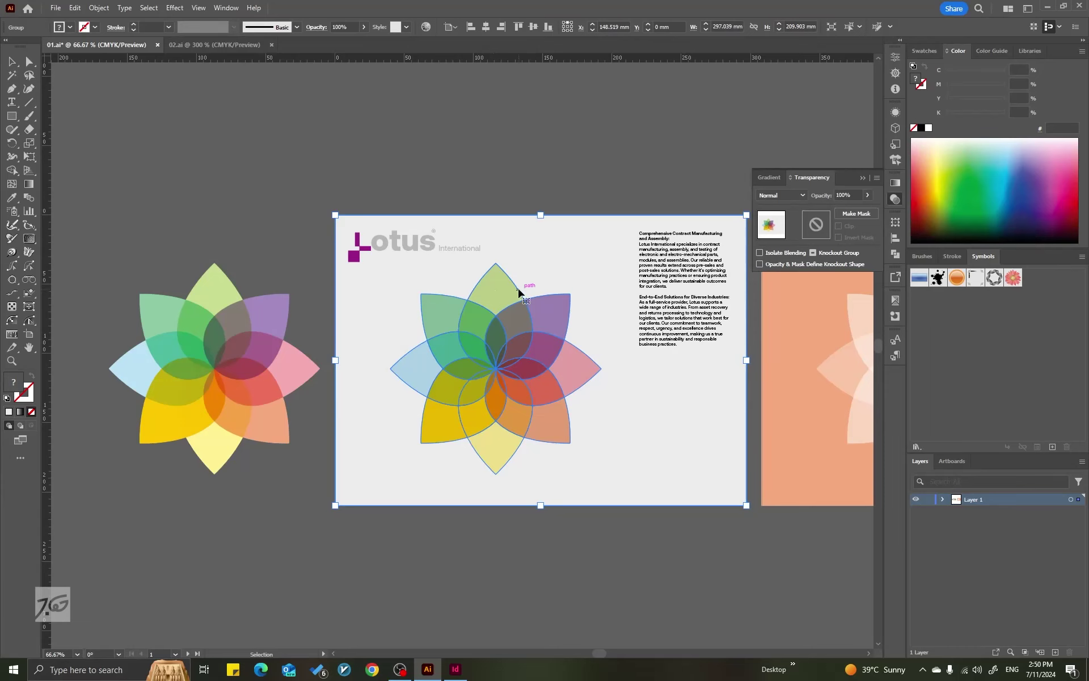
{"action": "key", "text": "ctrl"}
{"action": "right_click", "coordinate": [534, 266]}
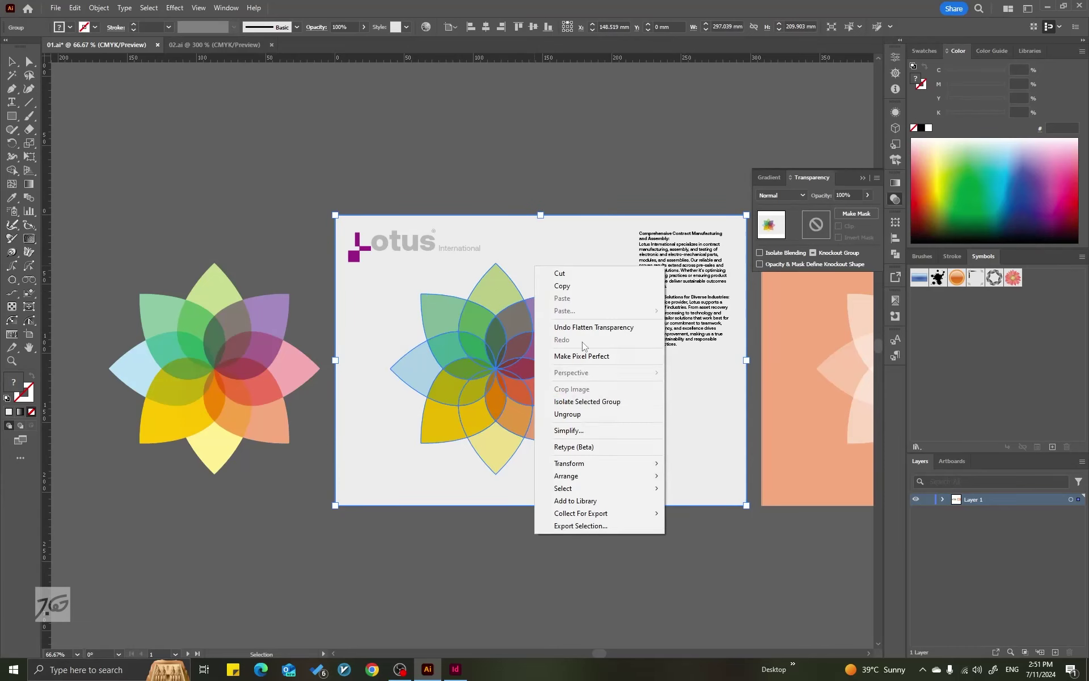
{"action": "left_click", "coordinate": [574, 413]}
{"action": "left_click", "coordinate": [461, 134]}
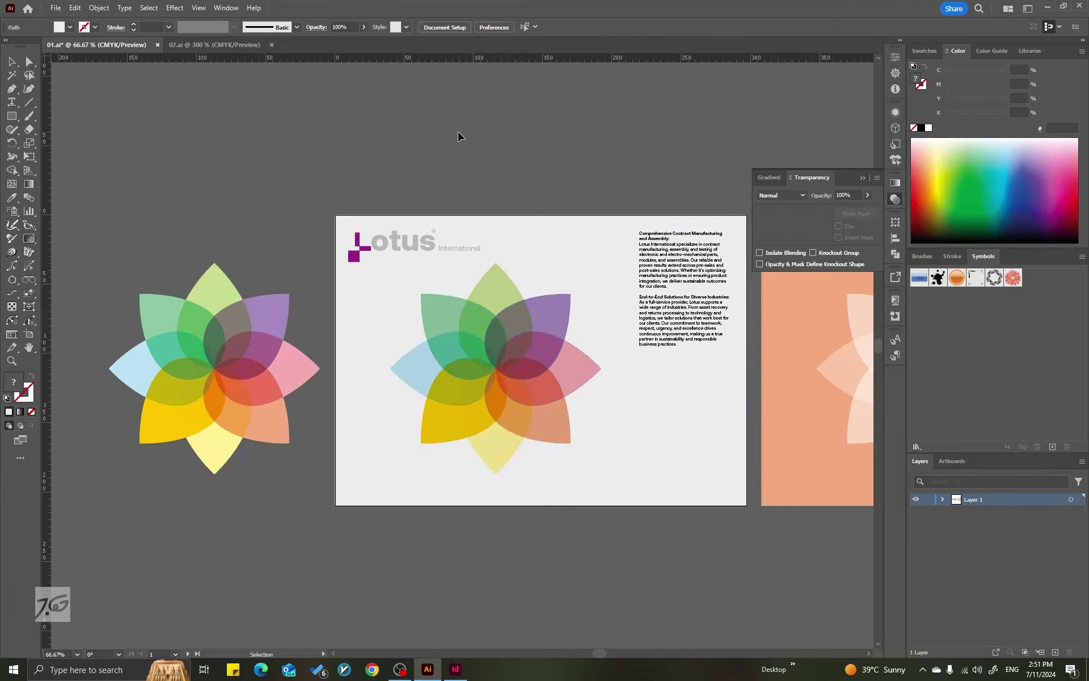
Try pulling the light green tip piece out of the flattened flower's upper petal, and undo the move
{"action": "scroll", "coordinate": [503, 323], "scroll_direction": "up", "scroll_amount": 2}
{"action": "left_click_drag", "start_coordinate": [502, 251], "coordinate": [600, 150]}
{"action": "key", "text": "ctrl+z"}
{"action": "scroll", "coordinate": [560, 283], "scroll_direction": "down", "scroll_amount": 2}
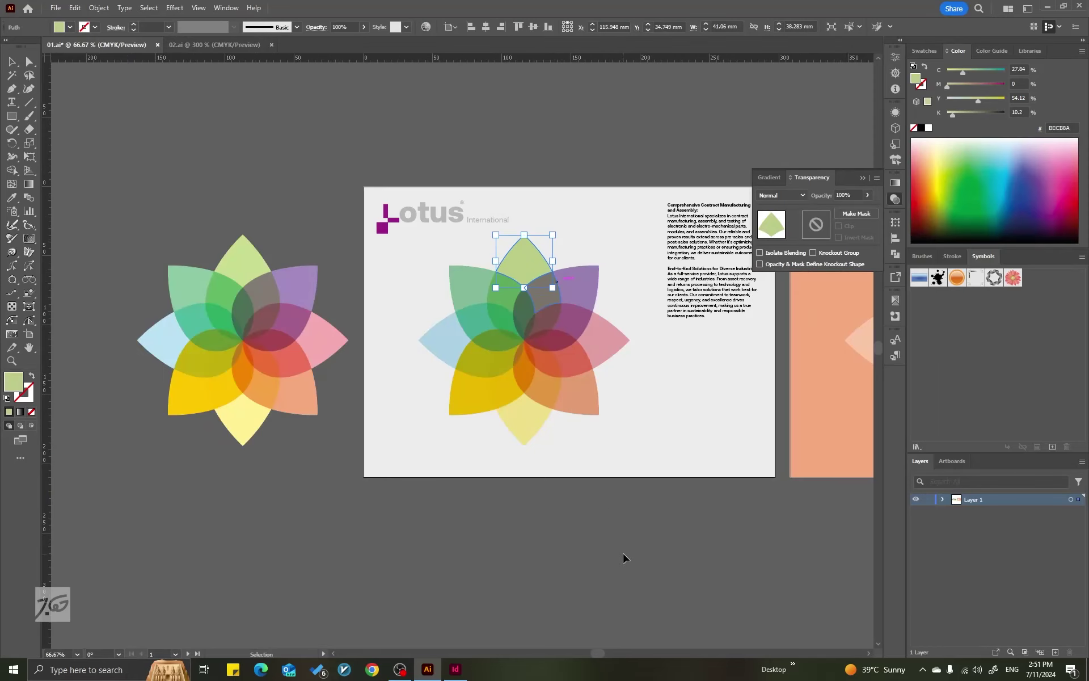
Duplicate the flattened flower with its gray background below the original artboard and deselect the copy
{"action": "key", "text": "ctrl+z"}
{"action": "scroll", "coordinate": [466, 278], "scroll_direction": "down", "scroll_amount": 2}
{"action": "left_click_drag", "start_coordinate": [574, 340], "coordinate": [591, 513]}
{"action": "left_click", "coordinate": [590, 513]}
{"action": "scroll", "coordinate": [491, 527], "scroll_direction": "up", "scroll_amount": 2}
Pull the light green and purple petal tip pieces out of the duplicated flattened flower
{"action": "left_click_drag", "start_coordinate": [518, 392], "coordinate": [316, 316]}
{"action": "scroll", "coordinate": [544, 375], "scroll_direction": "up", "scroll_amount": 2}
{"action": "left_click_drag", "start_coordinate": [517, 345], "coordinate": [598, 340]}
{"action": "scroll", "coordinate": [527, 346], "scroll_direction": "down", "scroll_amount": 2}
{"action": "scroll", "coordinate": [537, 380], "scroll_direction": "up", "scroll_amount": 2}
Pull the gray-brown and magenta overlap pieces out of the duplicated flower, checking their CMYK values, and deselect
{"action": "left_click_drag", "start_coordinate": [507, 359], "coordinate": [534, 308]}
{"action": "left_click", "coordinate": [1028, 67]}
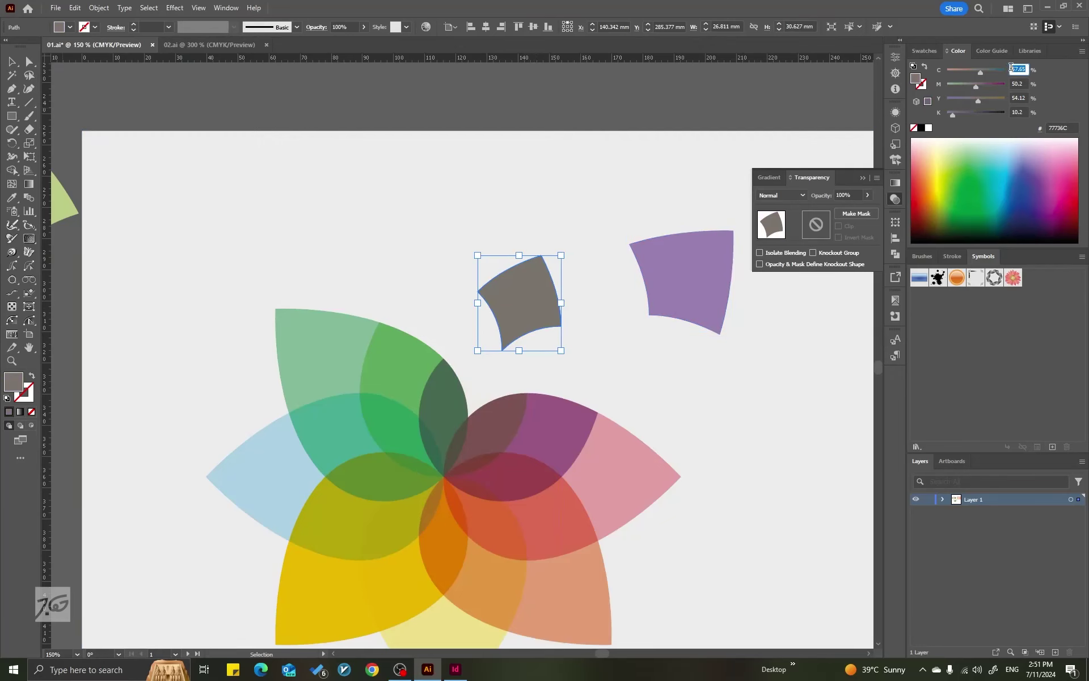
{"action": "left_click_drag", "start_coordinate": [554, 421], "coordinate": [609, 349]}
{"action": "left_click", "coordinate": [1025, 97]}
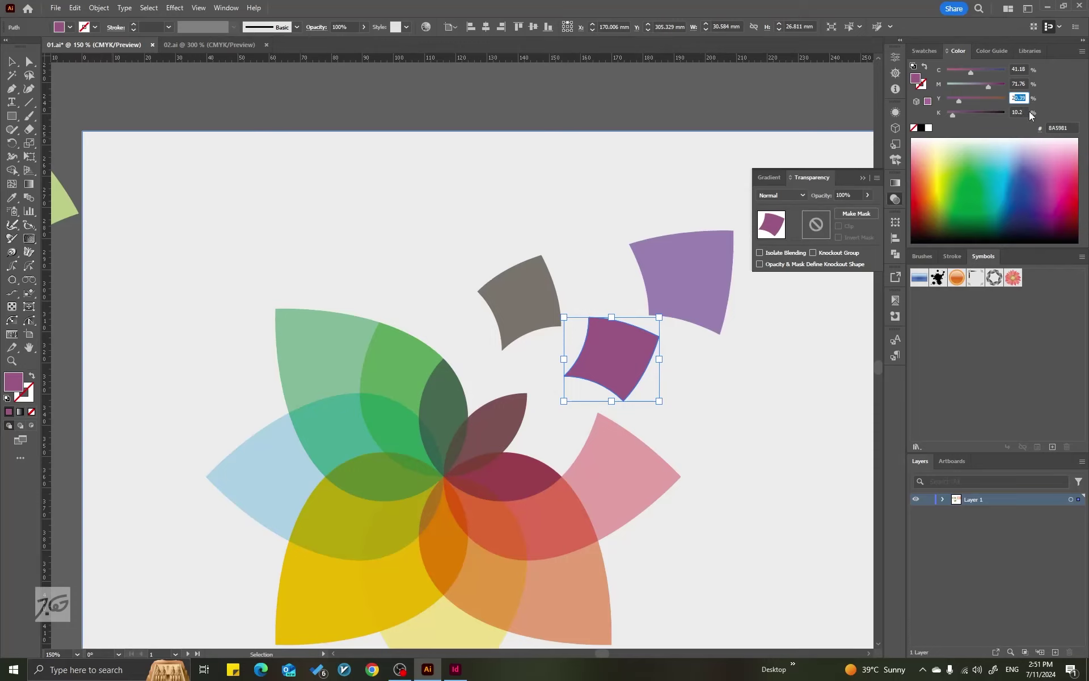
{"action": "left_click", "coordinate": [1019, 113]}
{"action": "scroll", "coordinate": [555, 332], "scroll_direction": "down", "scroll_amount": 2}
{"action": "left_click", "coordinate": [637, 453]}
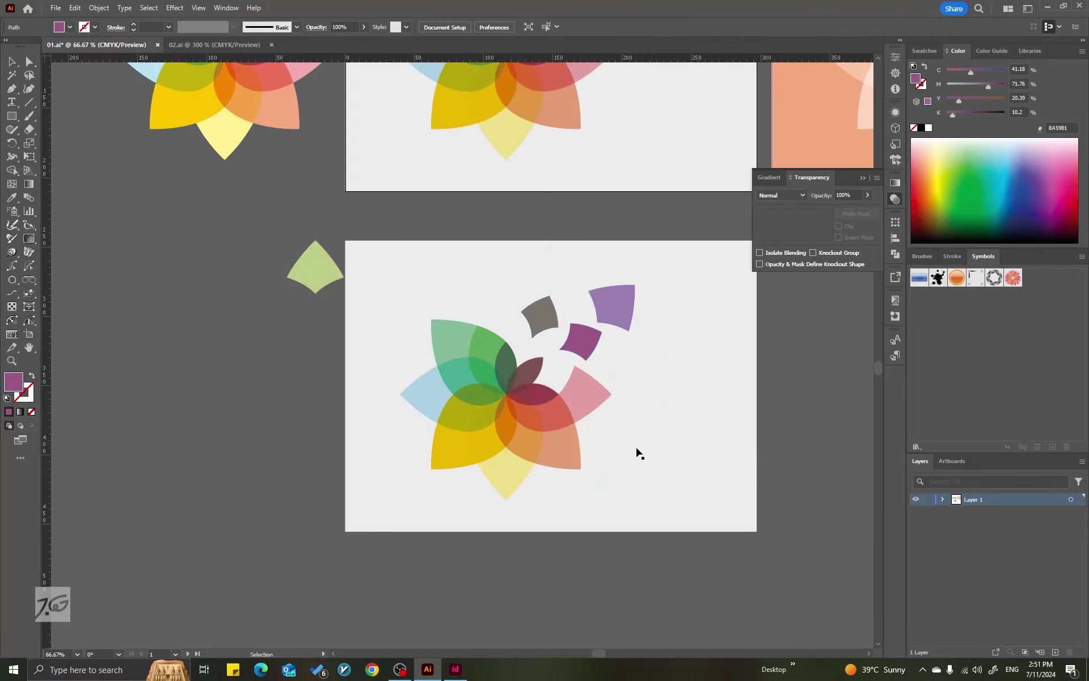
Undo the petal piece moves and the duplication of the flattened flower, and clear the selection
{"action": "scroll", "coordinate": [653, 439], "scroll_direction": "down", "scroll_amount": 2}
{"action": "key", "text": "ctrl+z"}
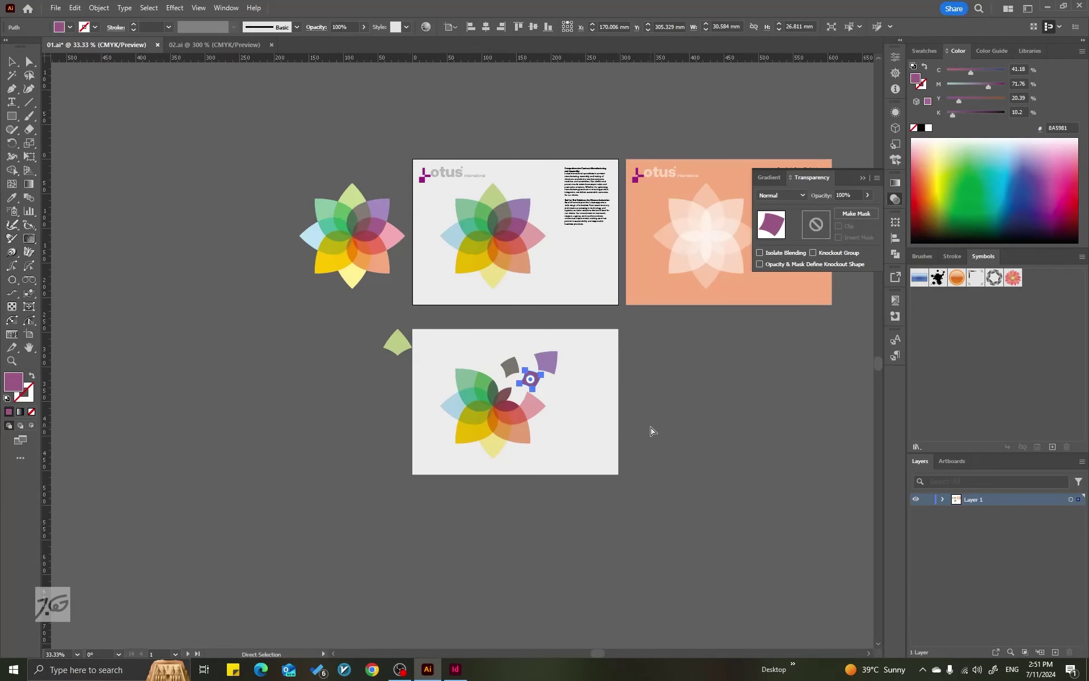
{"action": "key", "text": "ctrl+z"}
{"action": "key", "text": "ctrl+z"}
{"action": "key", "text": "ctrl+z"}
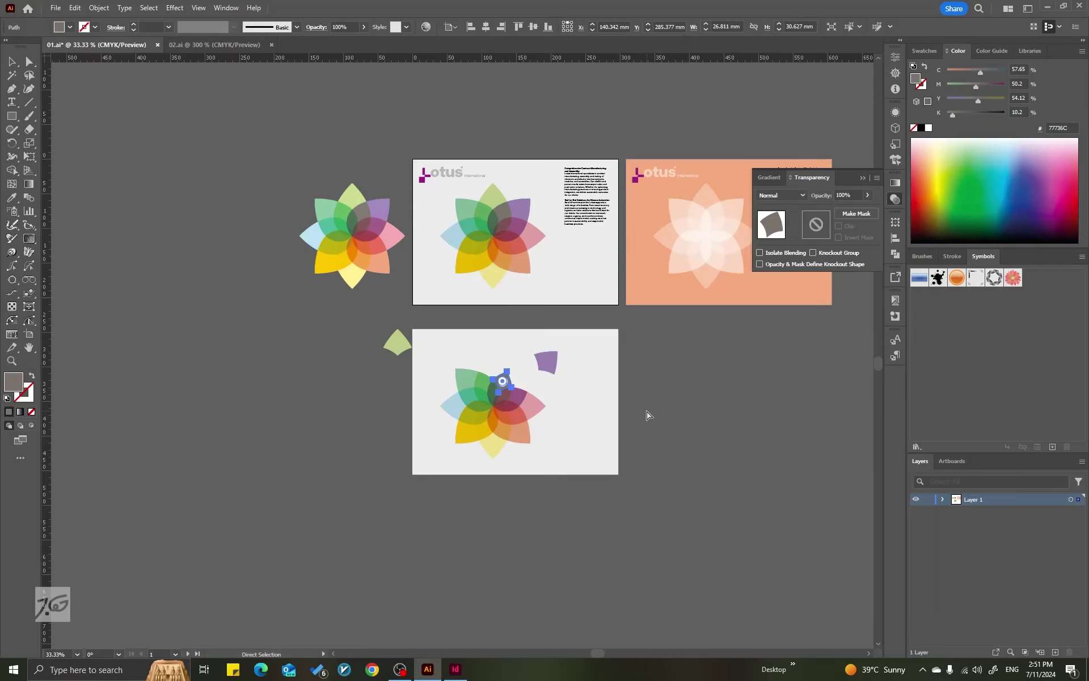
{"action": "key", "text": "ctrl+z"}
{"action": "key", "text": "ctrl+z"}
{"action": "left_click", "coordinate": [564, 346]}
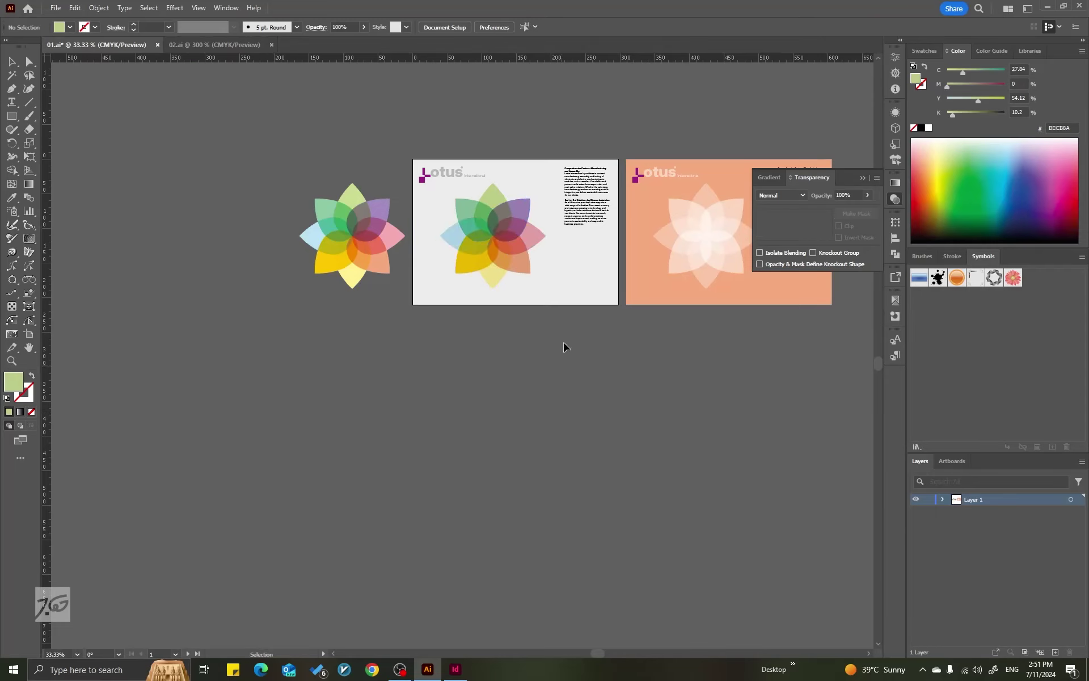
Inspect the flattened flower's overlap pieces up close beside the Lotus logo and clear the selection
{"action": "scroll", "coordinate": [570, 135], "scroll_direction": "up", "scroll_amount": 2}
{"action": "scroll", "coordinate": [570, 135], "scroll_direction": "up", "scroll_amount": 1}
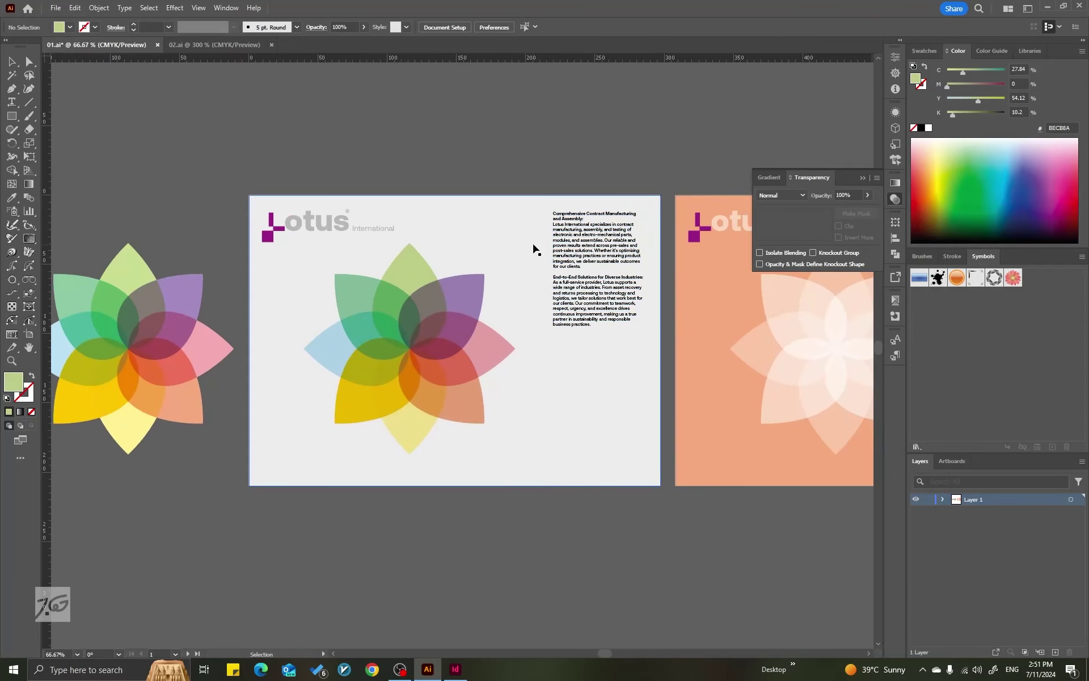
{"action": "left_click_drag", "start_coordinate": [302, 227], "coordinate": [258, 225]}
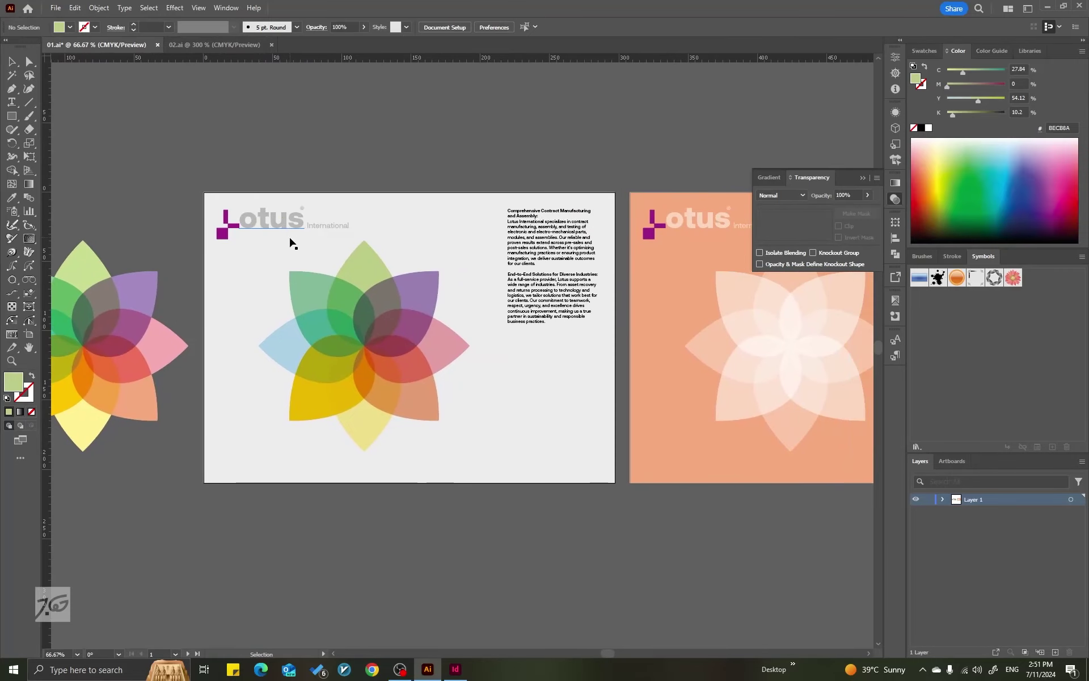
{"action": "scroll", "coordinate": [283, 249], "scroll_direction": "up", "scroll_amount": 2}
{"action": "left_click", "coordinate": [498, 278]}
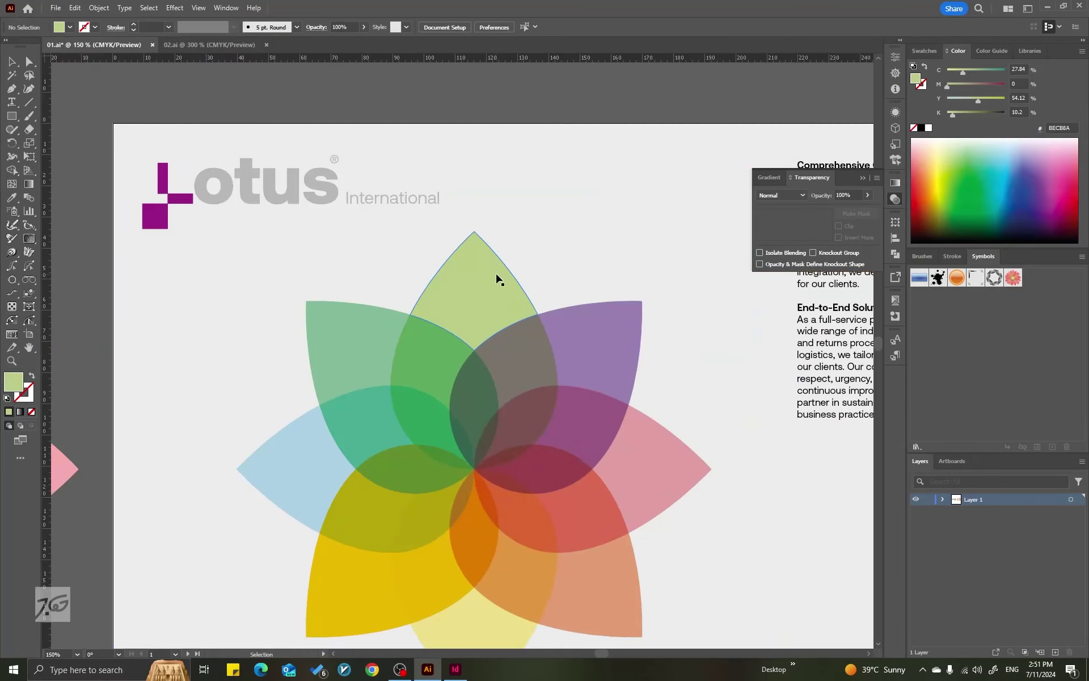
{"action": "key", "text": "ctrl+shift+a"}
{"action": "scroll", "coordinate": [479, 335], "scroll_direction": "down", "scroll_amount": 2}
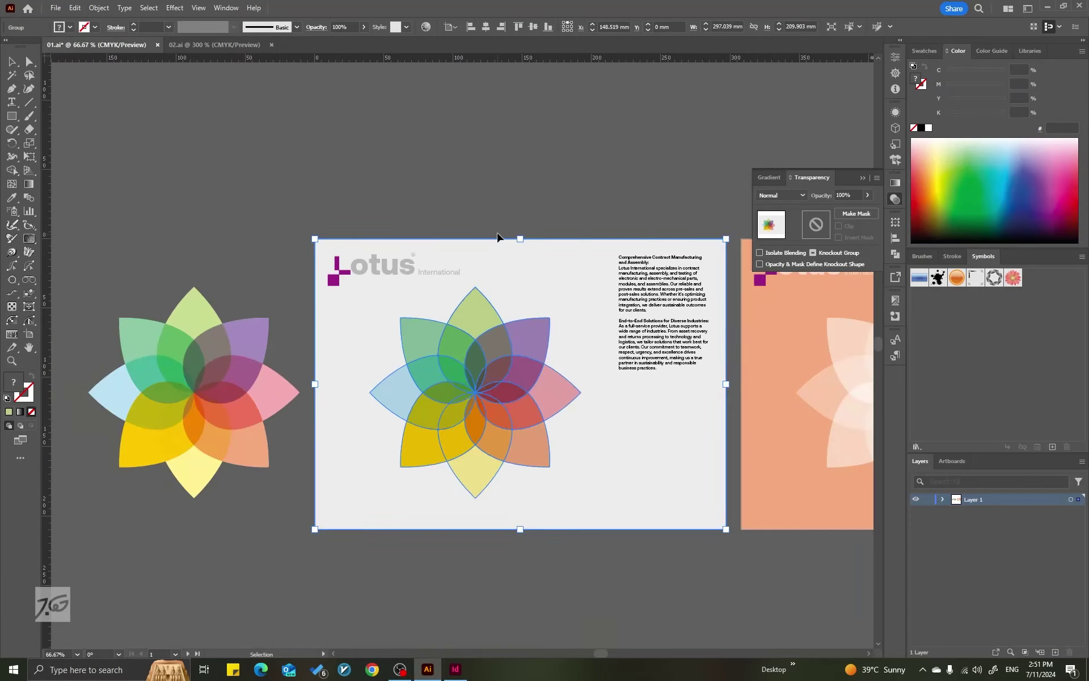
Duplicate the logo's gray "otus" lettering so the copy overlaps the flower's upper-left green petal
{"action": "scroll", "coordinate": [373, 299], "scroll_direction": "up", "scroll_amount": 2}
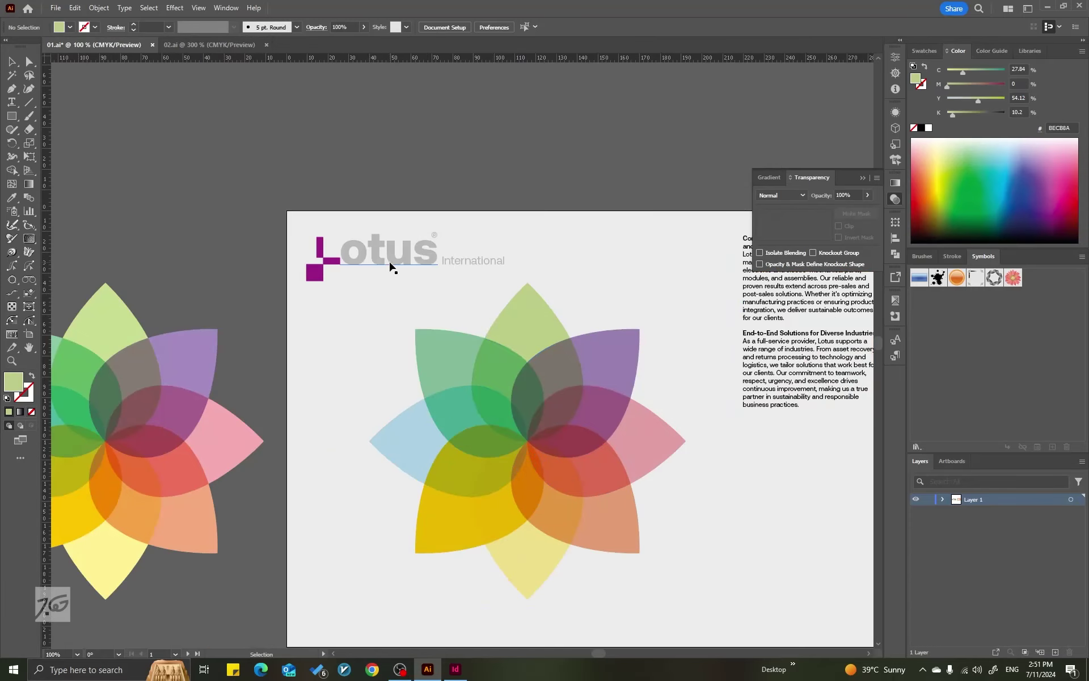
{"action": "left_click_drag", "start_coordinate": [397, 269], "coordinate": [539, 442], "text": "alt"}
{"action": "scroll", "coordinate": [428, 350], "scroll_direction": "down", "scroll_amount": 2}
Flatten the transparency of the copied "otus" lettering together with the flower and gray background using the High Resolution preset
{"action": "left_click", "coordinate": [365, 360]}
{"action": "left_click", "coordinate": [346, 357]}
{"action": "scroll", "coordinate": [505, 369], "scroll_direction": "up", "scroll_amount": 2}
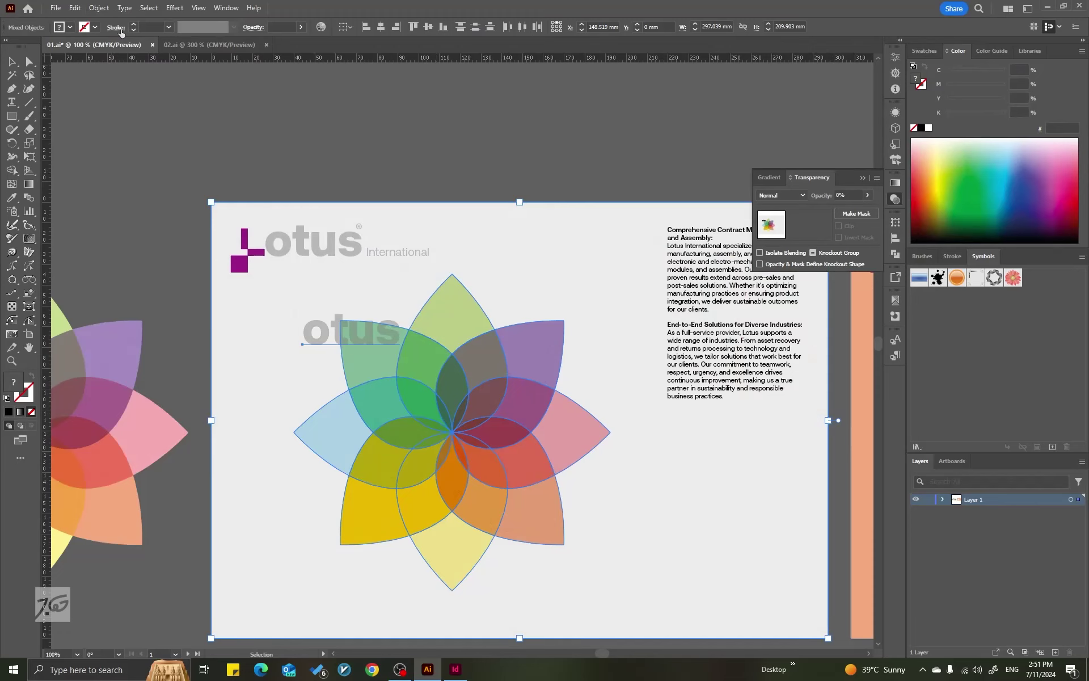
{"action": "left_click", "coordinate": [99, 8]}
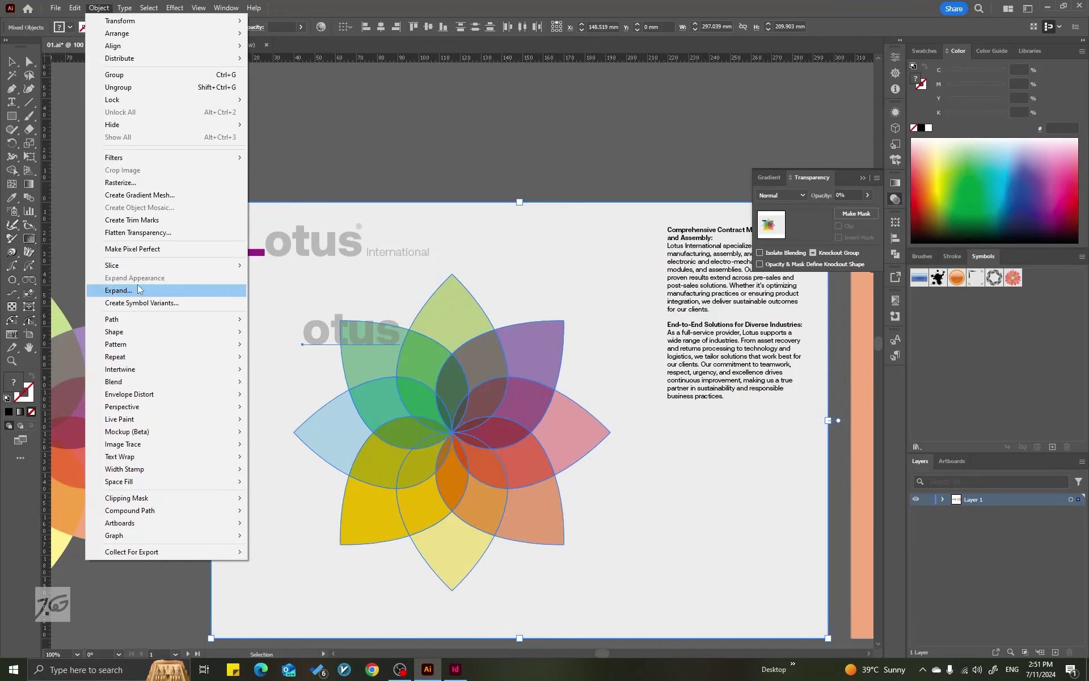
{"action": "key", "text": "Escape"}
{"action": "left_click", "coordinate": [100, 8]}
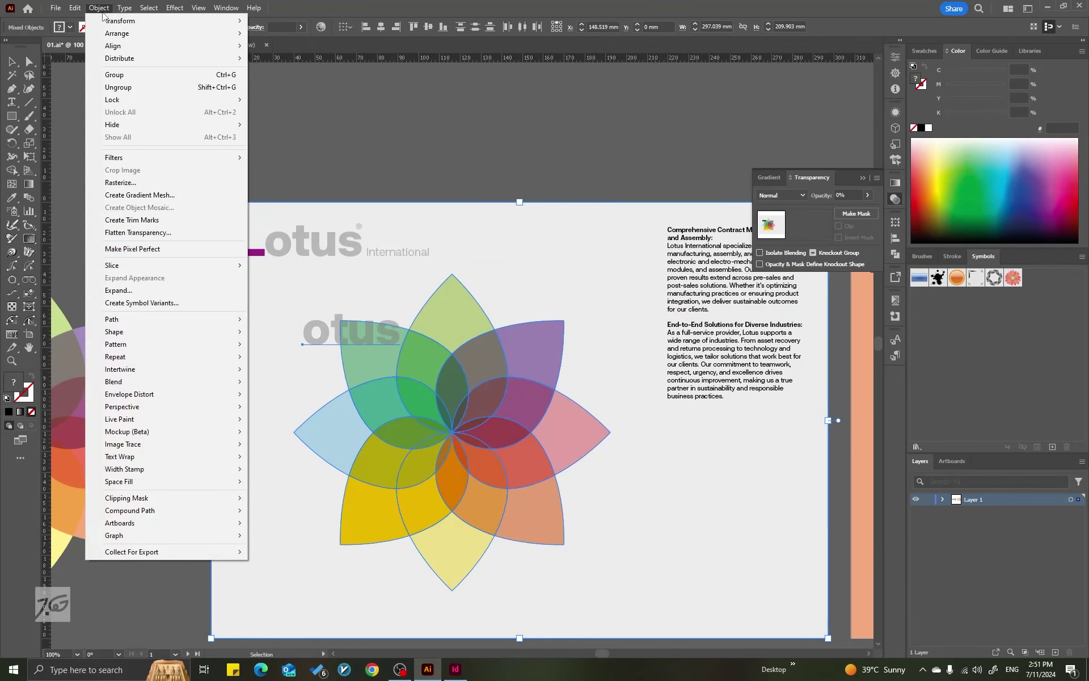
{"action": "left_click", "coordinate": [142, 234]}
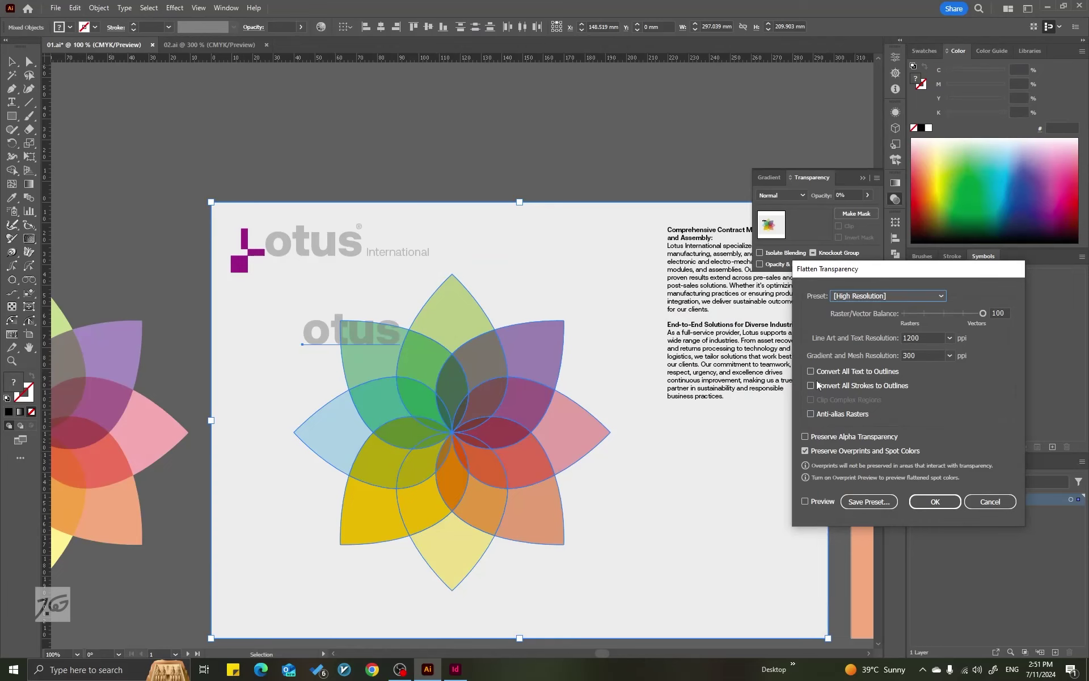
{"action": "left_click", "coordinate": [899, 373]}
{"action": "left_click", "coordinate": [935, 501]}
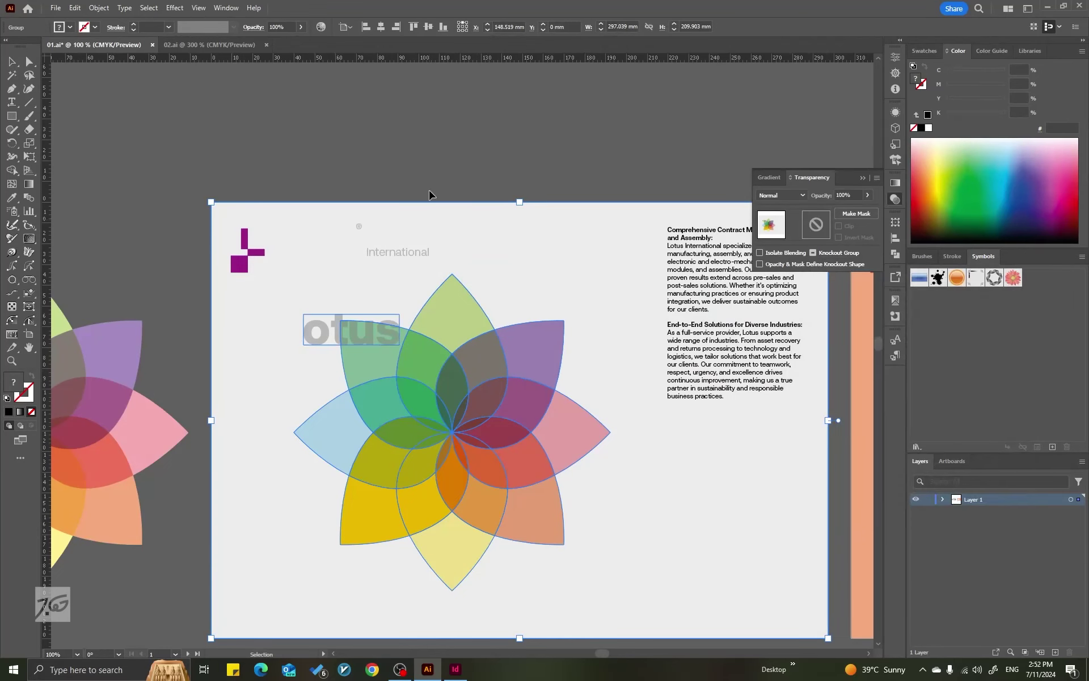
Pull the pale green tip piece of the upper-left petal out of the flattened flower
{"action": "left_click", "coordinate": [459, 139]}
{"action": "scroll", "coordinate": [372, 271], "scroll_direction": "up", "scroll_amount": 1}
{"action": "left_click_drag", "start_coordinate": [393, 374], "coordinate": [466, 236]}
{"action": "key", "text": "ctrl+z"}
{"action": "key", "text": "ctrl+z"}
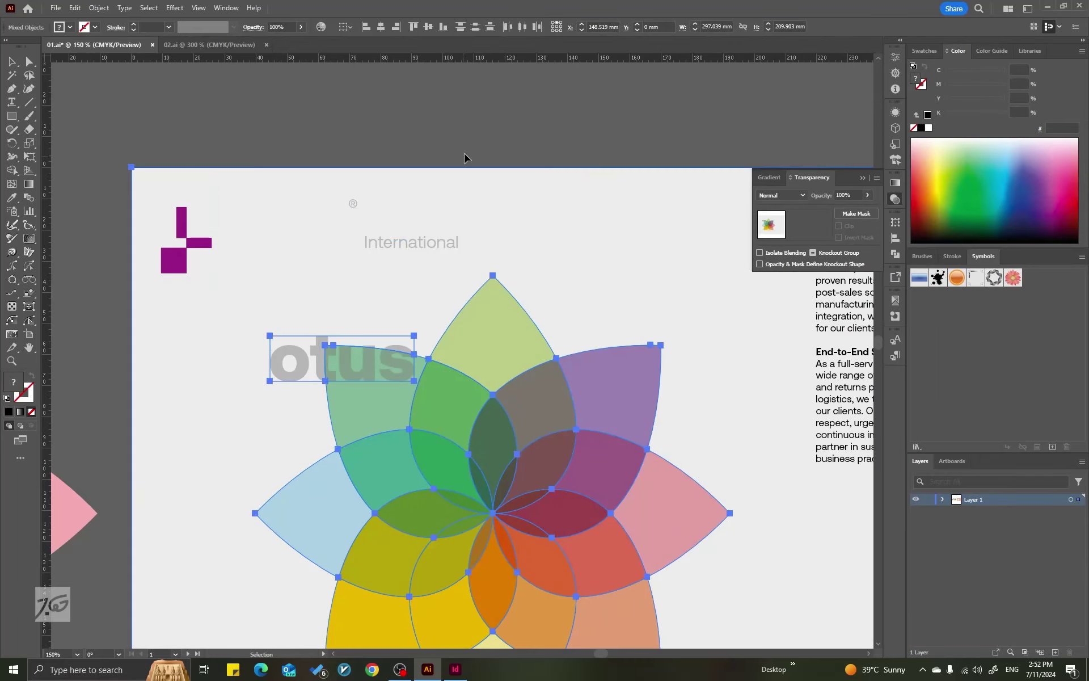
{"action": "left_click", "coordinate": [433, 194]}
{"action": "left_click_drag", "start_coordinate": [390, 400], "coordinate": [458, 287]}
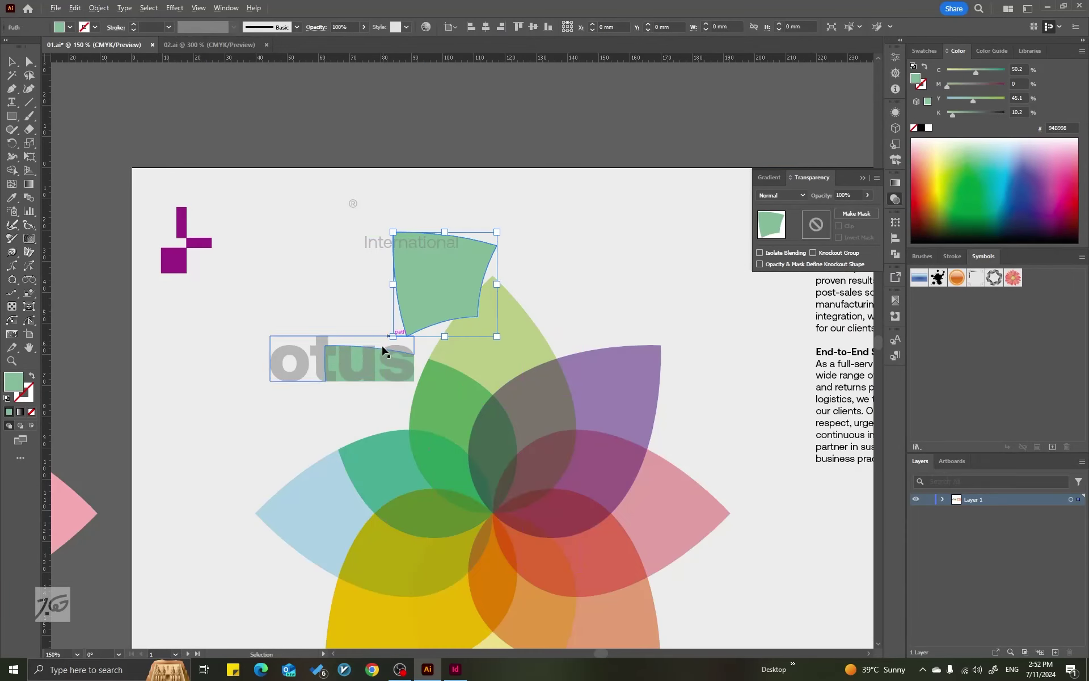
Try pulling the green and gray clipped pieces of the "otus" lettering apart, and undo the moves
{"action": "scroll", "coordinate": [386, 350], "scroll_direction": "up", "scroll_amount": 3}
{"action": "left_click_drag", "start_coordinate": [486, 384], "coordinate": [569, 343]}
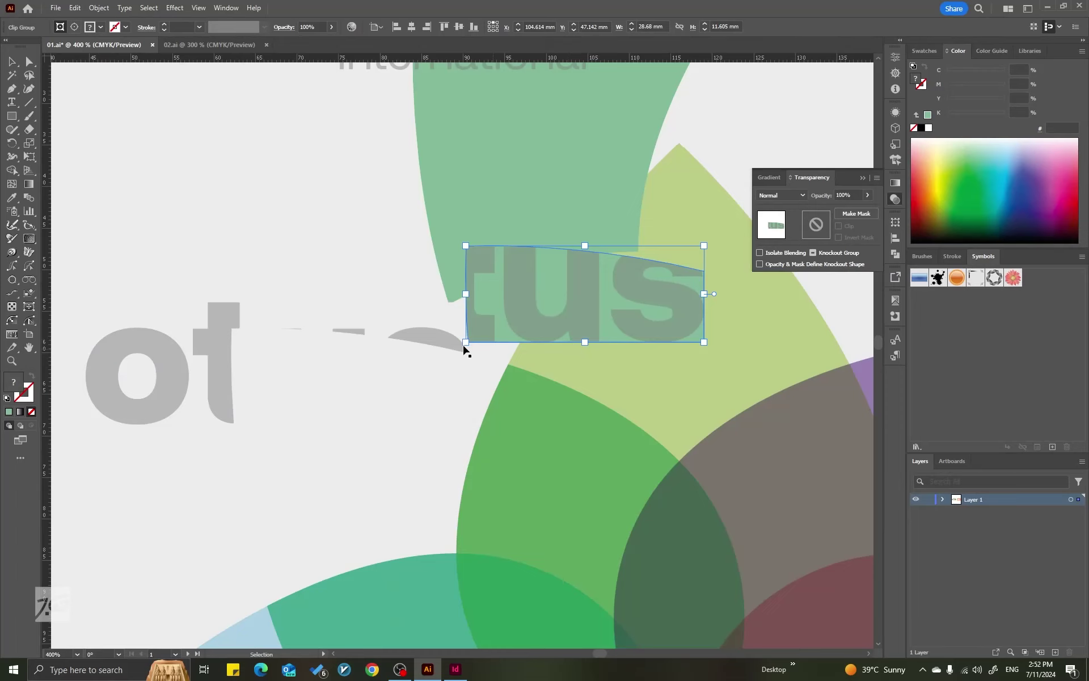
{"action": "left_click_drag", "start_coordinate": [433, 335], "coordinate": [459, 209]}
{"action": "scroll", "coordinate": [430, 335], "scroll_direction": "down", "scroll_amount": 2}
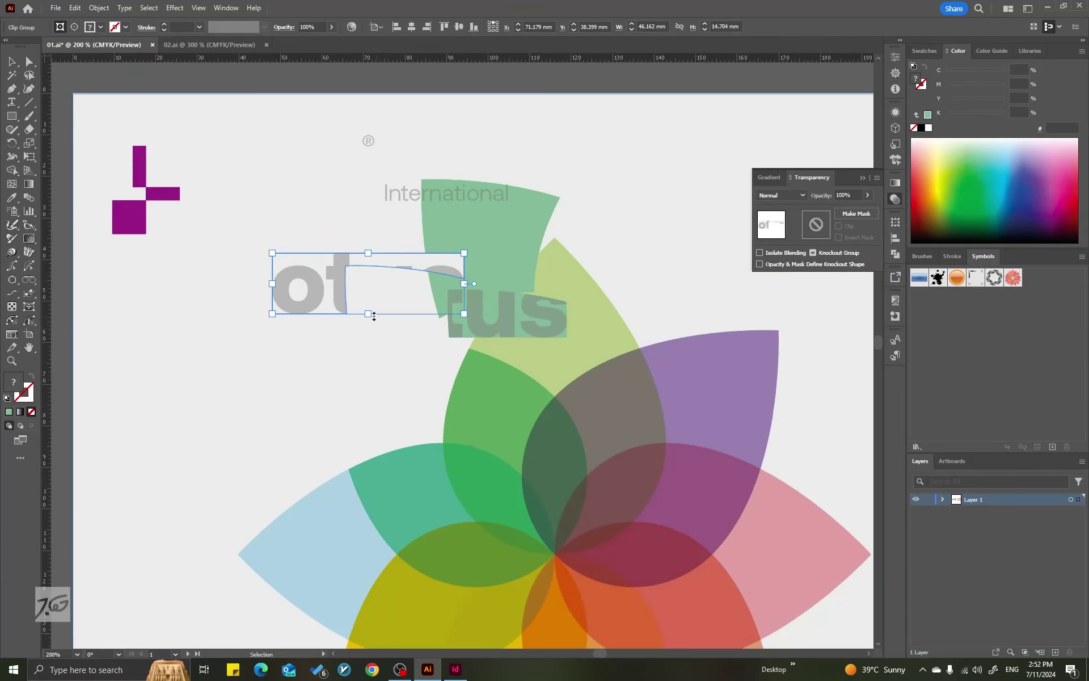
{"action": "key", "text": "ctrl+z"}
{"action": "key", "text": "ctrl+z"}
{"action": "key", "text": "ctrl+z"}
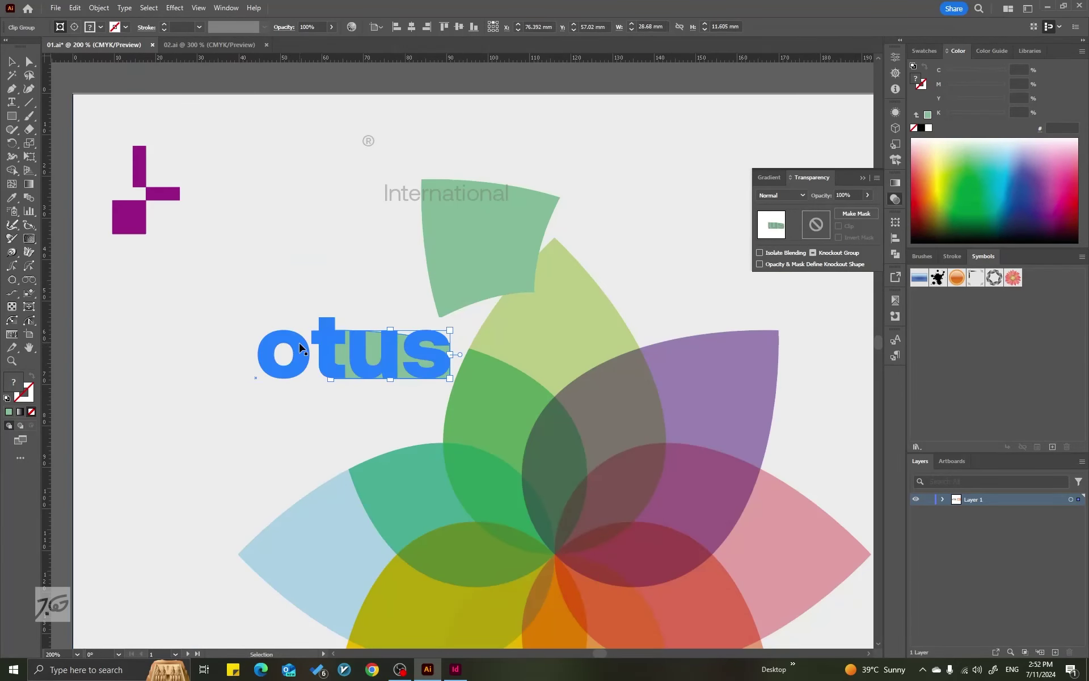
Isolate the gray lettering's clip group, replace its live text with test letters such as "gshd", and leave isolation
{"action": "left_click", "coordinate": [300, 347]}
{"action": "double_click", "coordinate": [297, 348]}
{"action": "left_click", "coordinate": [296, 348]}
{"action": "double_click", "coordinate": [300, 350]}
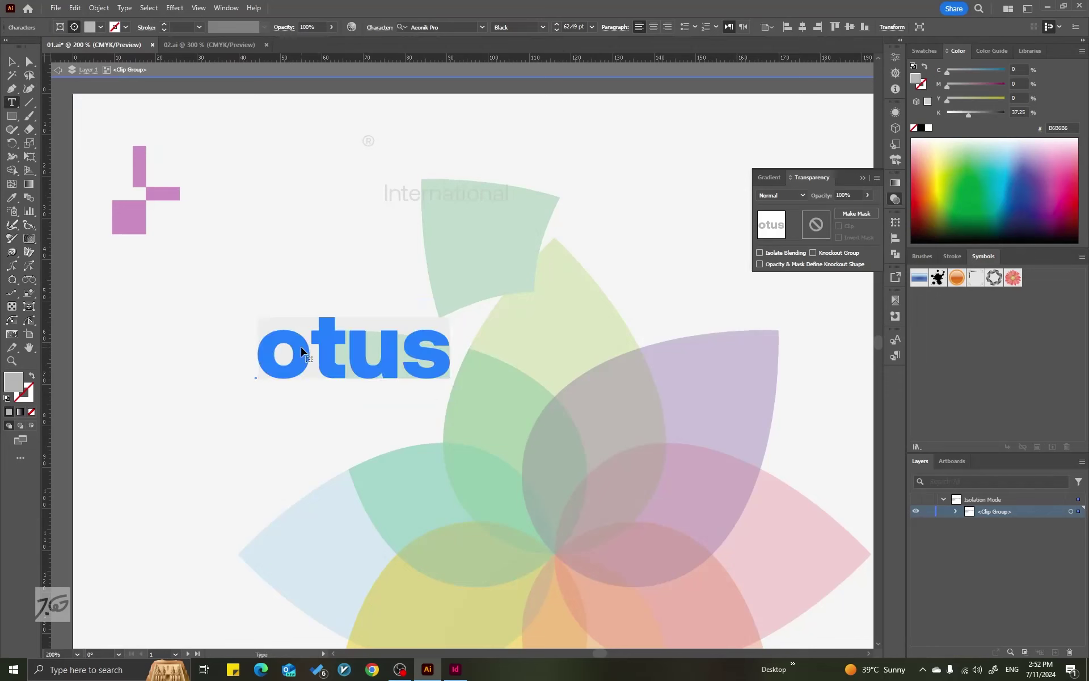
{"action": "double_click", "coordinate": [303, 343]}
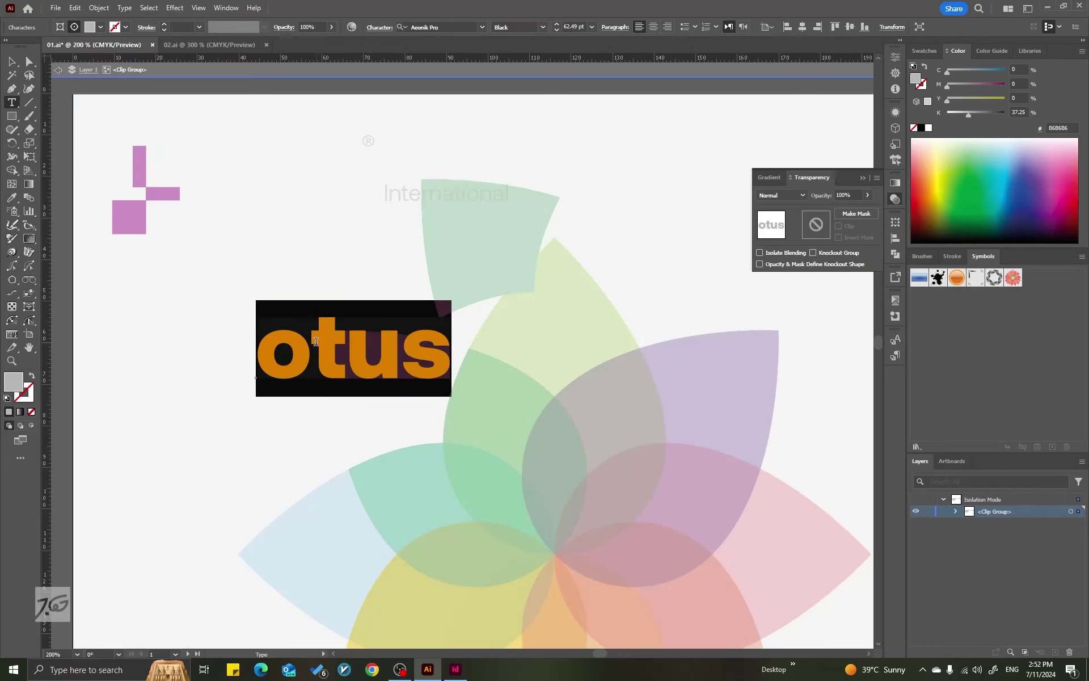
{"action": "type", "text": "gshd"}
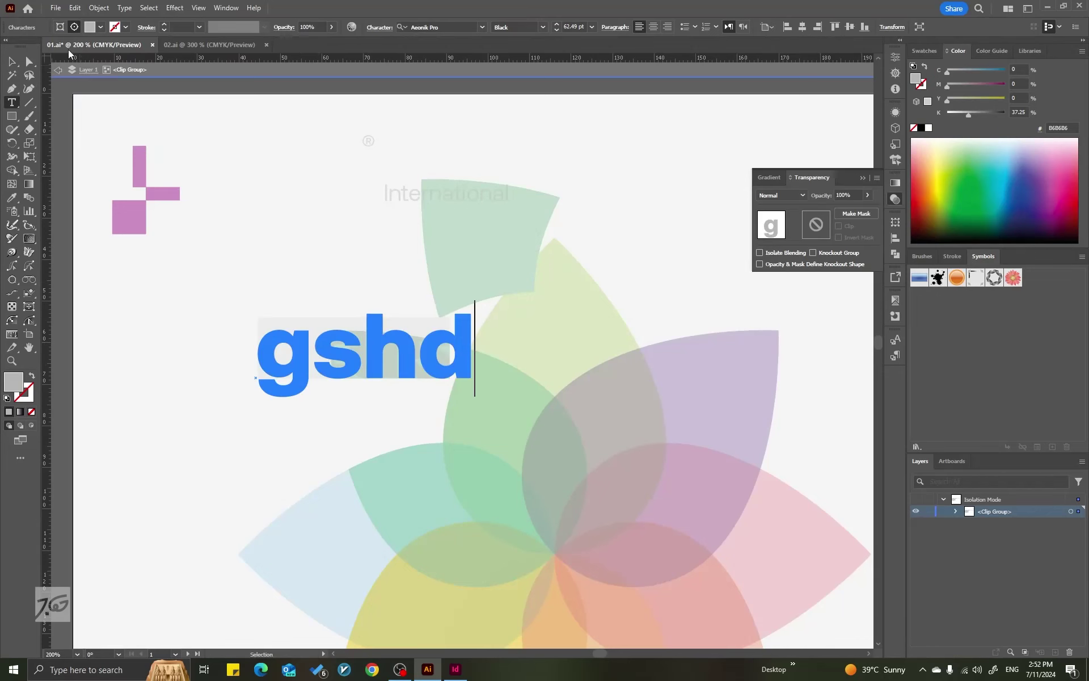
{"action": "key", "text": "Escape"}
{"action": "left_click", "coordinate": [360, 249]}
{"action": "double_click", "coordinate": [359, 266]}
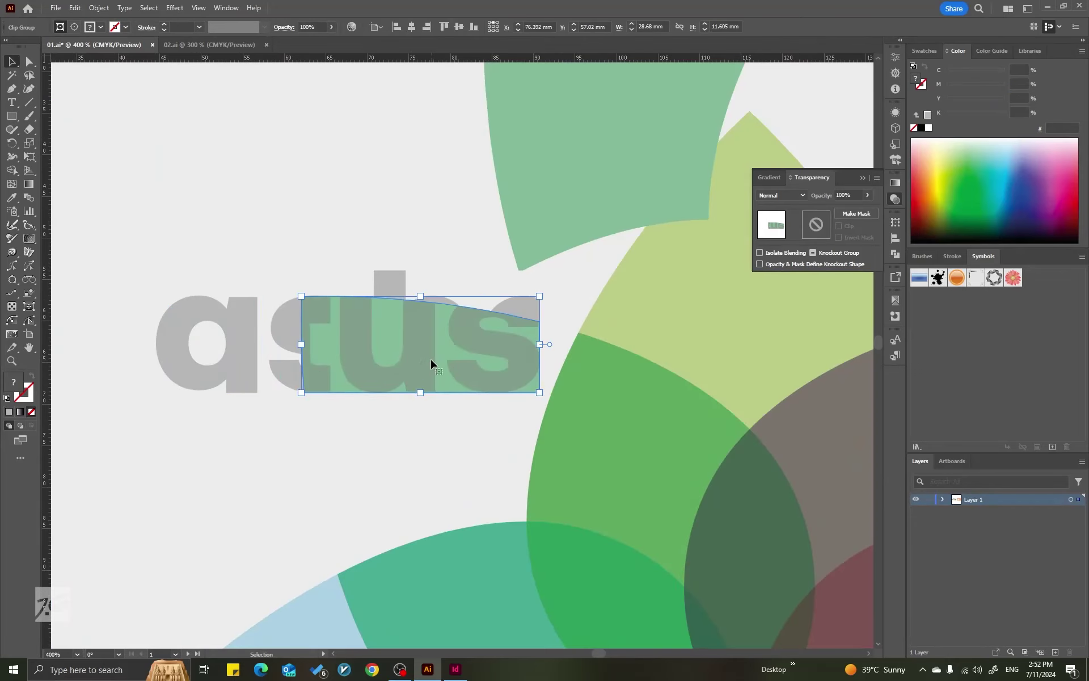
Move the green clipped lettering piece down and isolate its clip group to examine the live "otus" text inside
{"action": "left_click_drag", "start_coordinate": [433, 365], "coordinate": [462, 417]}
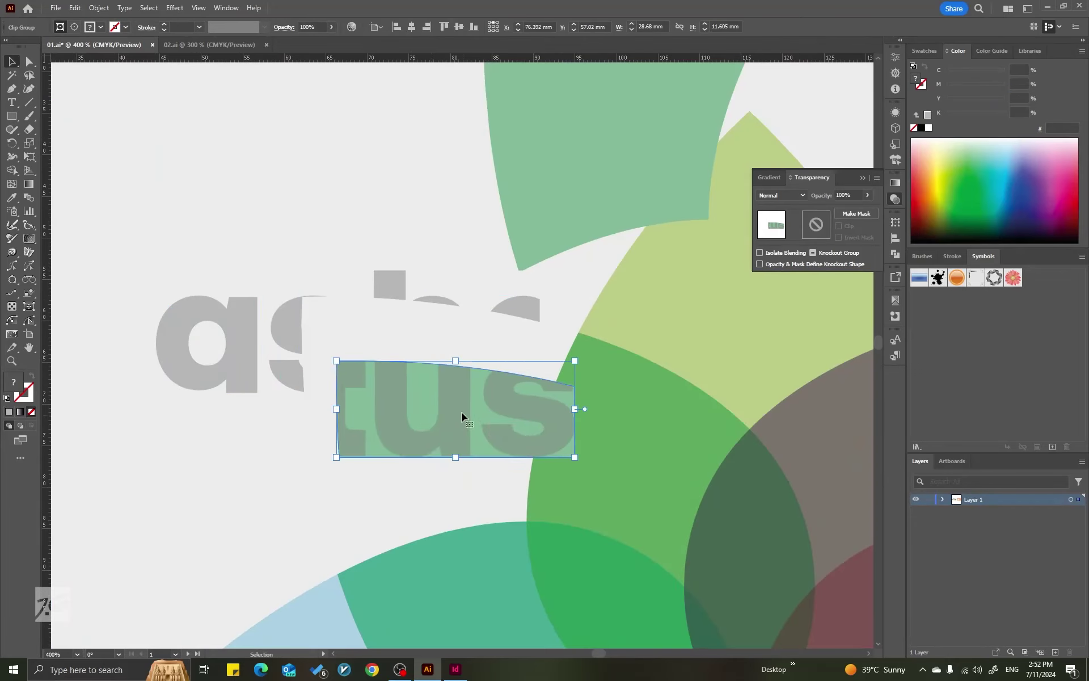
{"action": "double_click", "coordinate": [450, 401]}
{"action": "left_click", "coordinate": [580, 381]}
{"action": "left_click", "coordinate": [559, 448]}
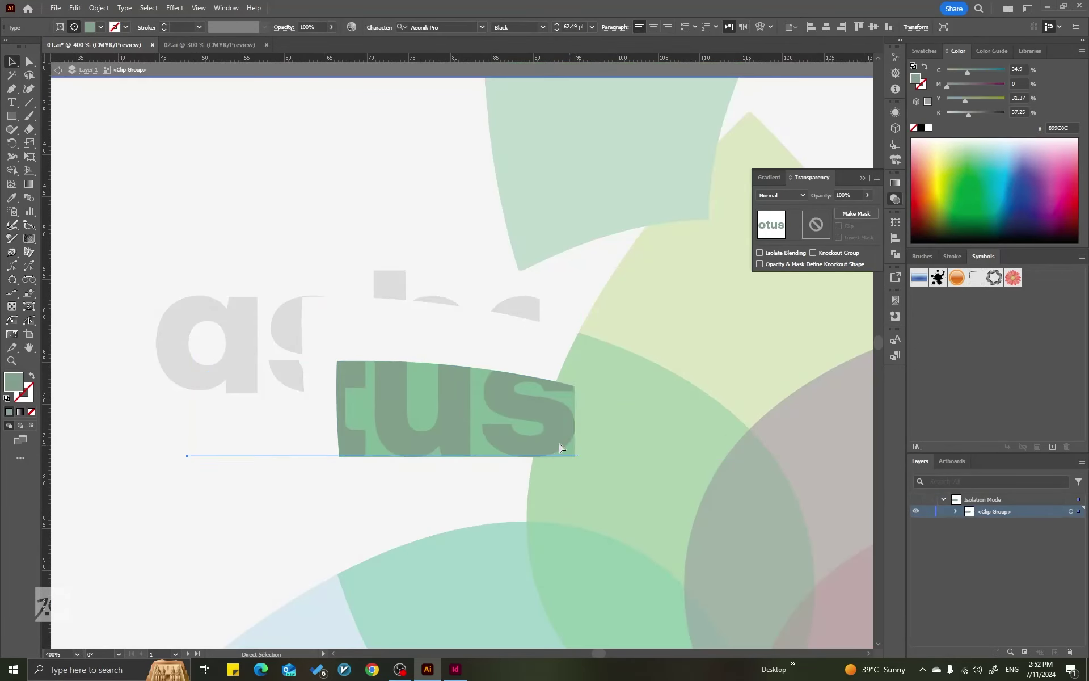
{"action": "key", "text": "v"}
{"action": "scroll", "coordinate": [437, 394], "scroll_direction": "down", "scroll_amount": 2}
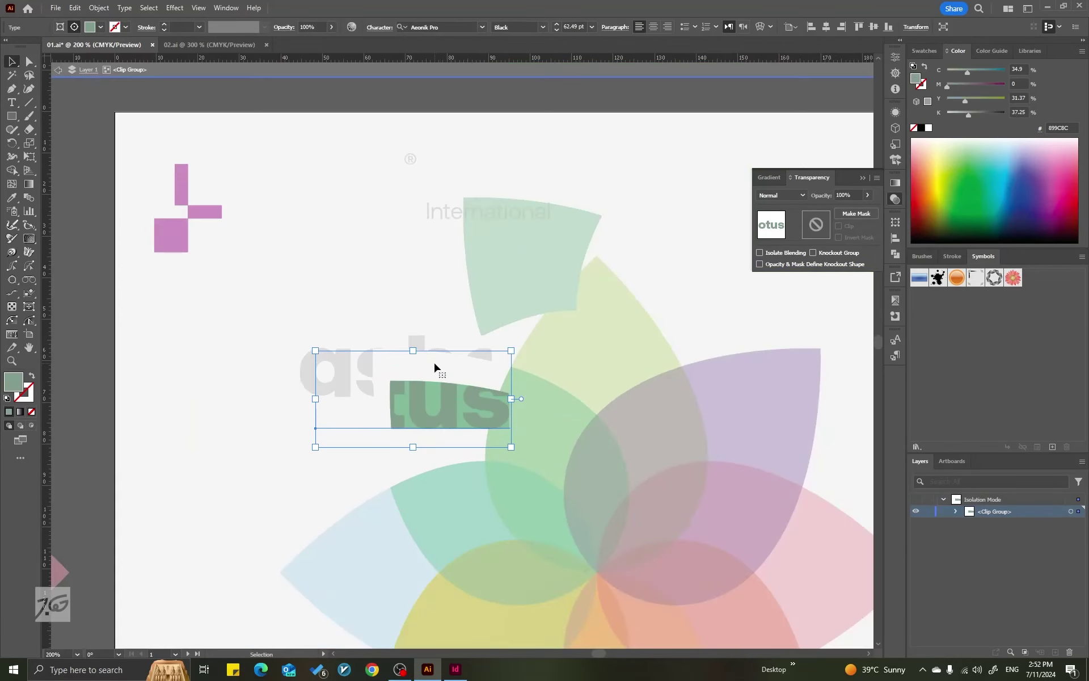
{"action": "left_click", "coordinate": [408, 293]}
{"action": "scroll", "coordinate": [414, 388], "scroll_direction": "up", "scroll_amount": 1}
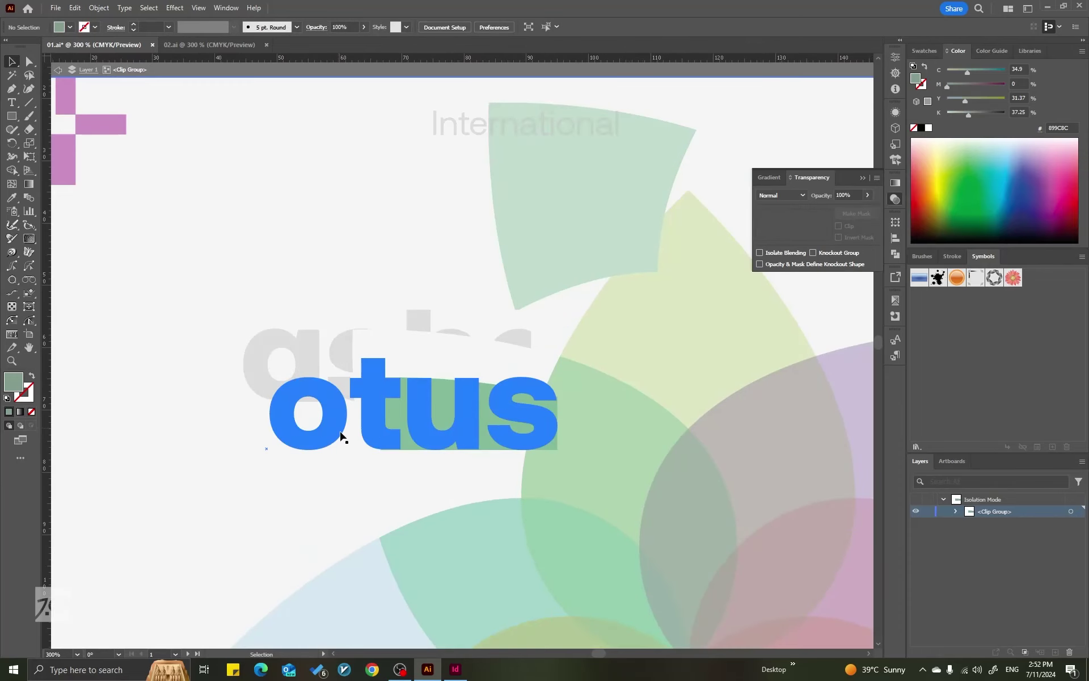
{"action": "scroll", "coordinate": [590, 315], "scroll_direction": "down", "scroll_amount": 1}
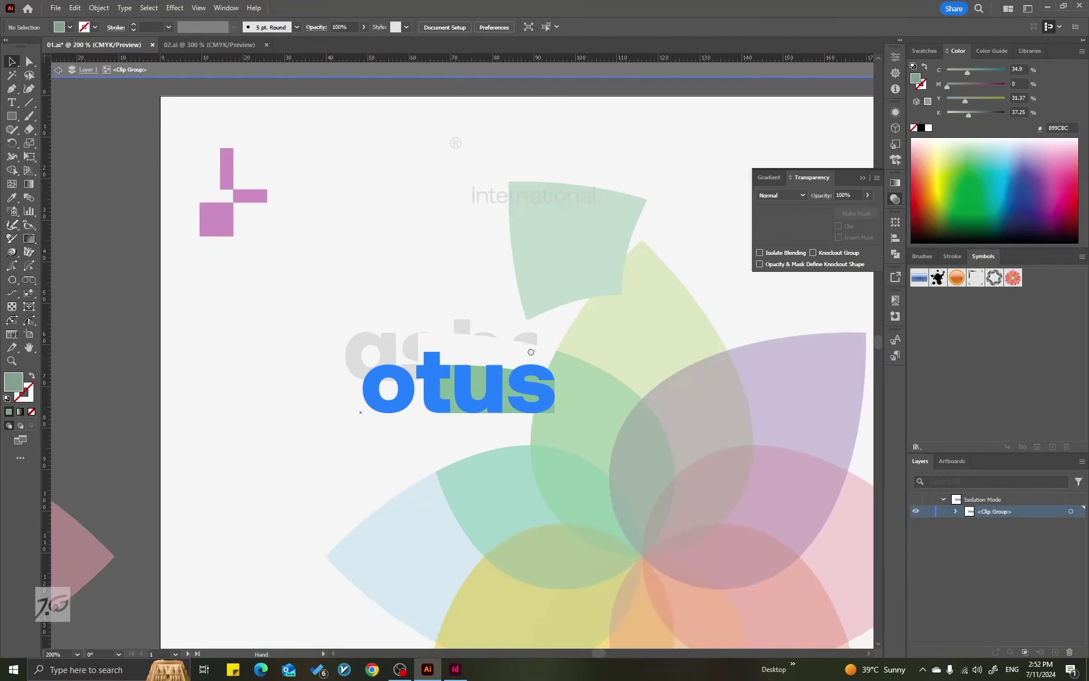
{"action": "key", "text": "Escape"}
Undo the lettering edit and the moved pieces of the flattened artwork, and deselect everything
{"action": "scroll", "coordinate": [501, 426], "scroll_direction": "down", "scroll_amount": 1}
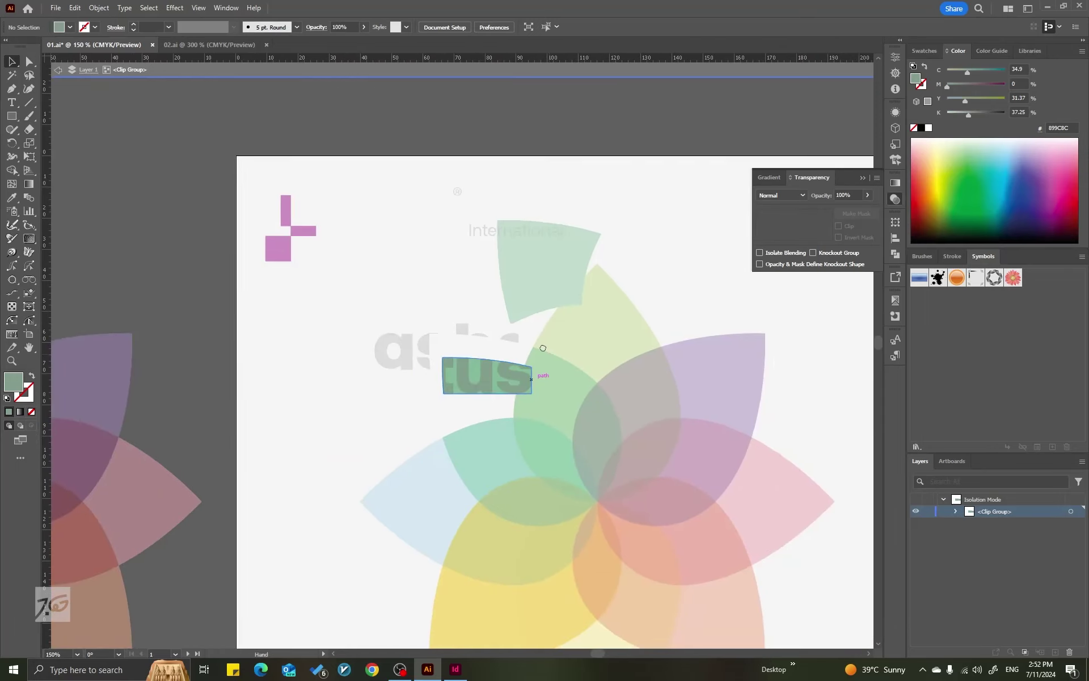
{"action": "key", "text": "ctrl+z"}
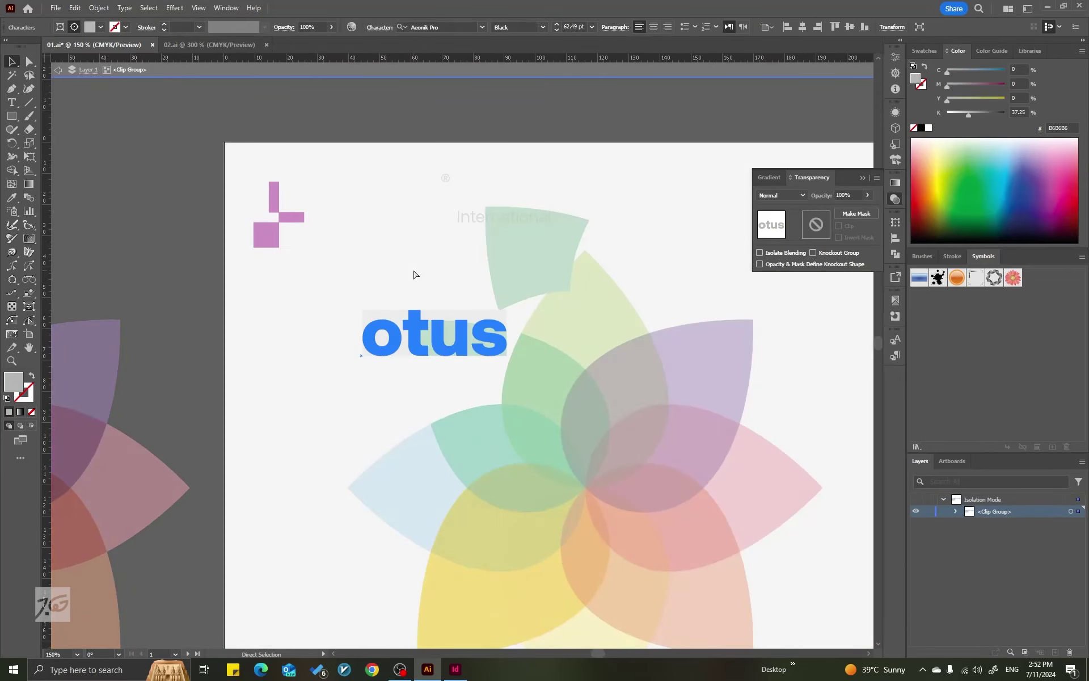
{"action": "key", "text": "ctrl+z"}
{"action": "left_click", "coordinate": [570, 122]}
{"action": "scroll", "coordinate": [392, 313], "scroll_direction": "down", "scroll_amount": 1}
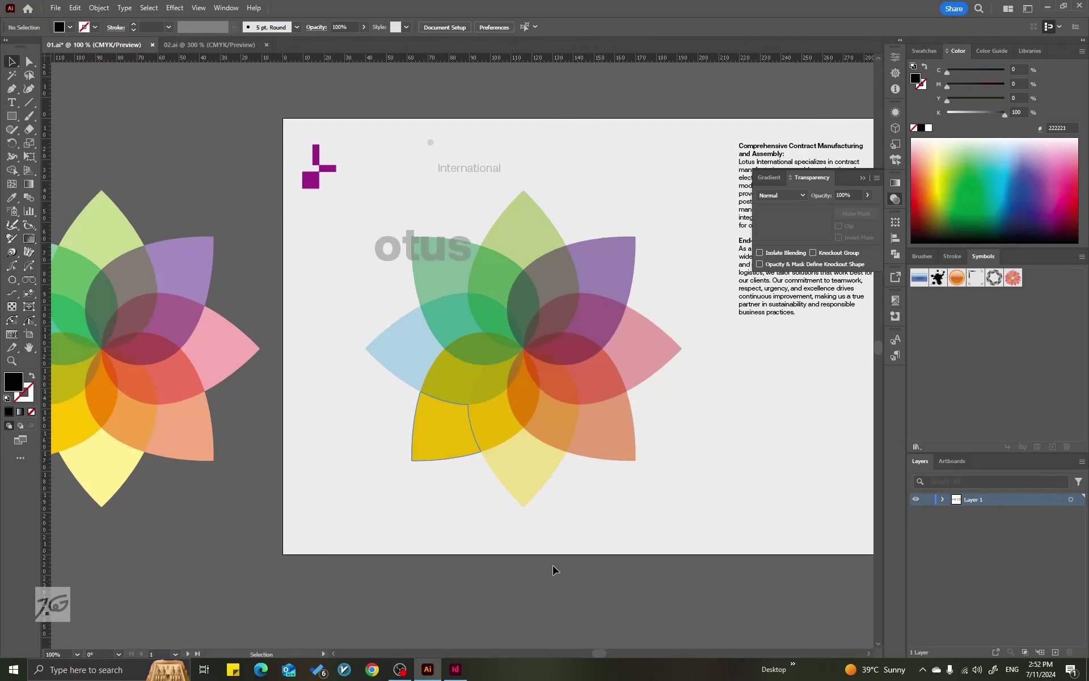
Flatten the transparency of the flower, background and "otus" lettering, with all text converted to outlines
{"action": "left_click_drag", "start_coordinate": [658, 555], "coordinate": [359, 200]}
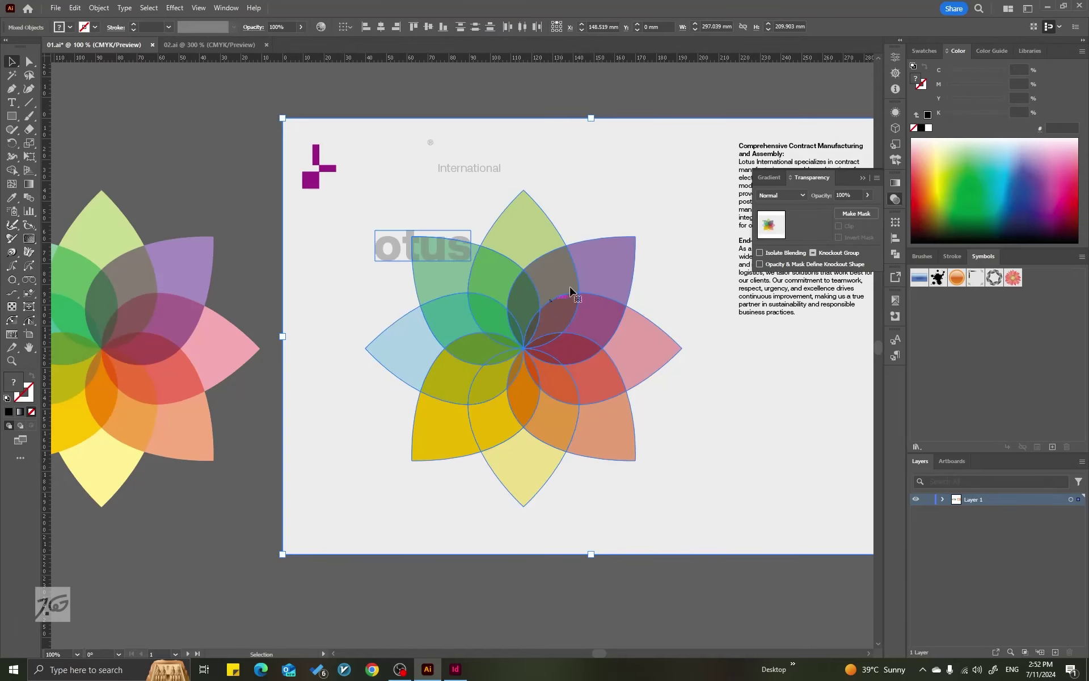
{"action": "left_click", "coordinate": [99, 9]}
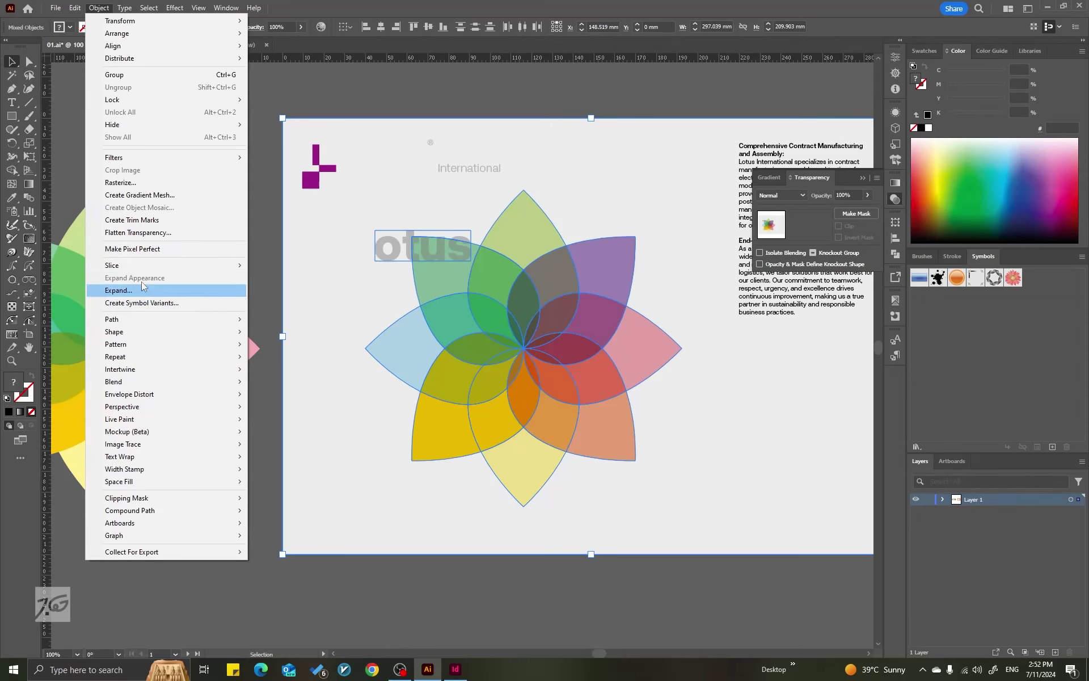
{"action": "left_click", "coordinate": [138, 233]}
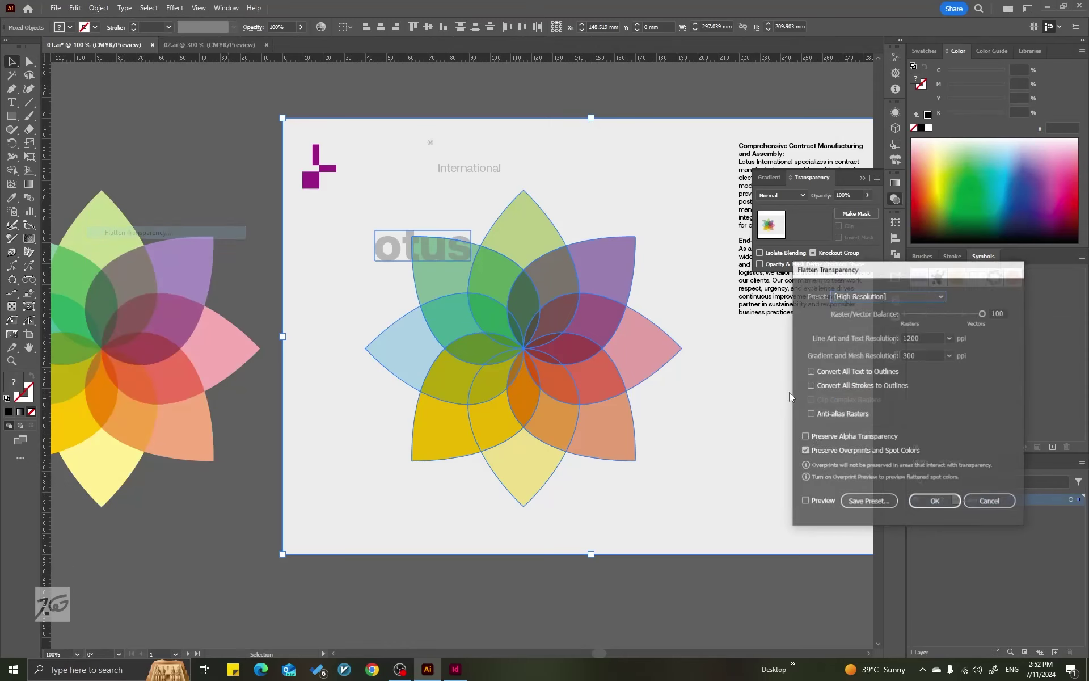
{"action": "left_click", "coordinate": [822, 373]}
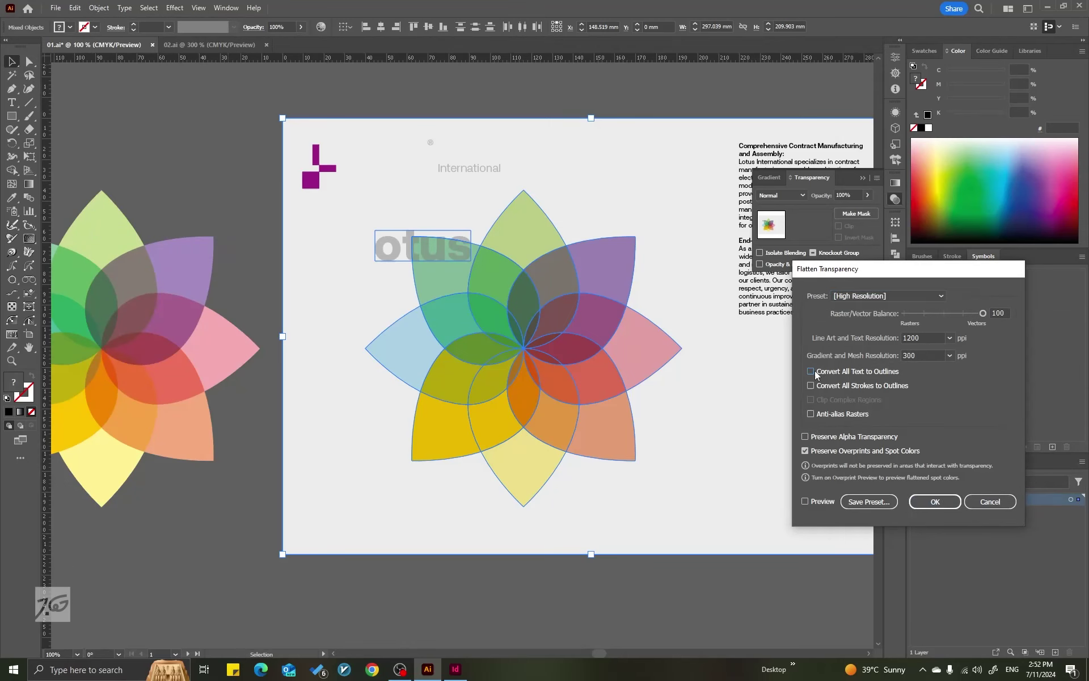
{"action": "left_click", "coordinate": [917, 505]}
{"action": "left_click", "coordinate": [490, 92]}
{"action": "scroll", "coordinate": [453, 242], "scroll_direction": "up", "scroll_amount": 3}
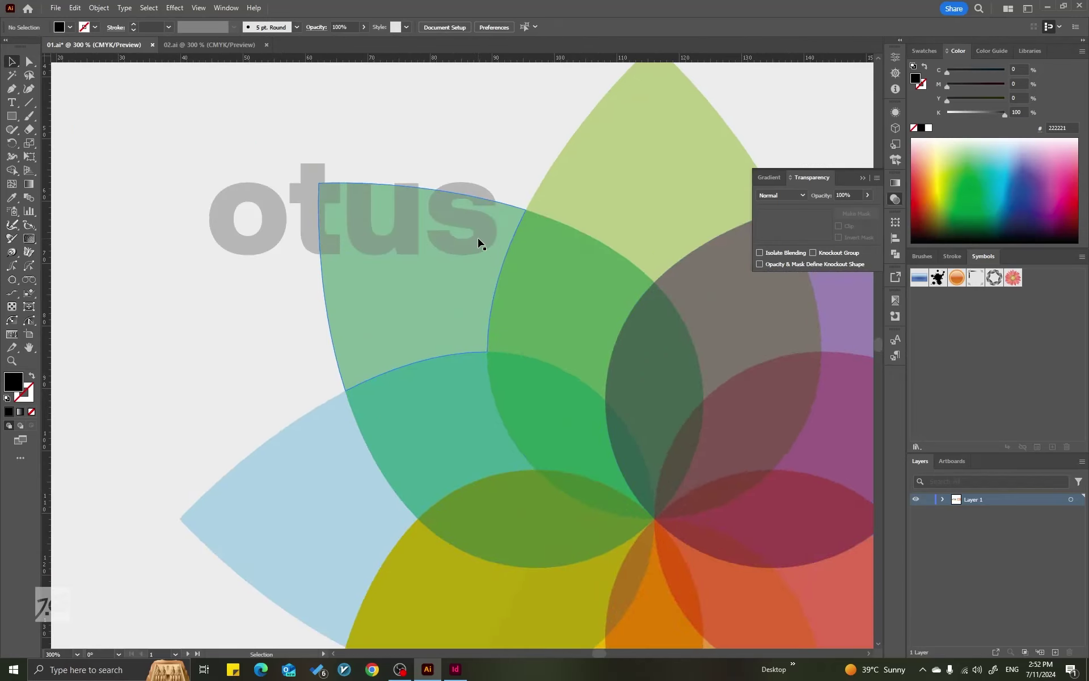
Move the green clipped lettering piece down, isolate the gray piece's clip group and shift its outlined "otus" lettering up out of the clip
{"action": "left_click", "coordinate": [477, 243]}
{"action": "double_click", "coordinate": [476, 245]}
{"action": "left_click_drag", "start_coordinate": [476, 245], "coordinate": [486, 298]}
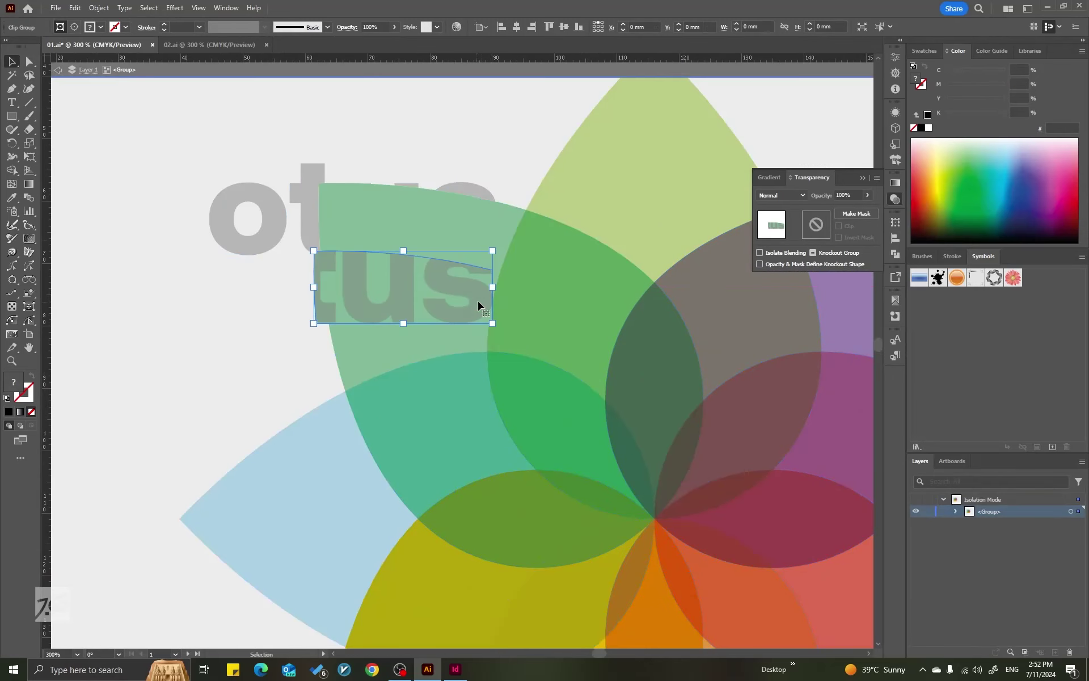
{"action": "left_click", "coordinate": [462, 194]}
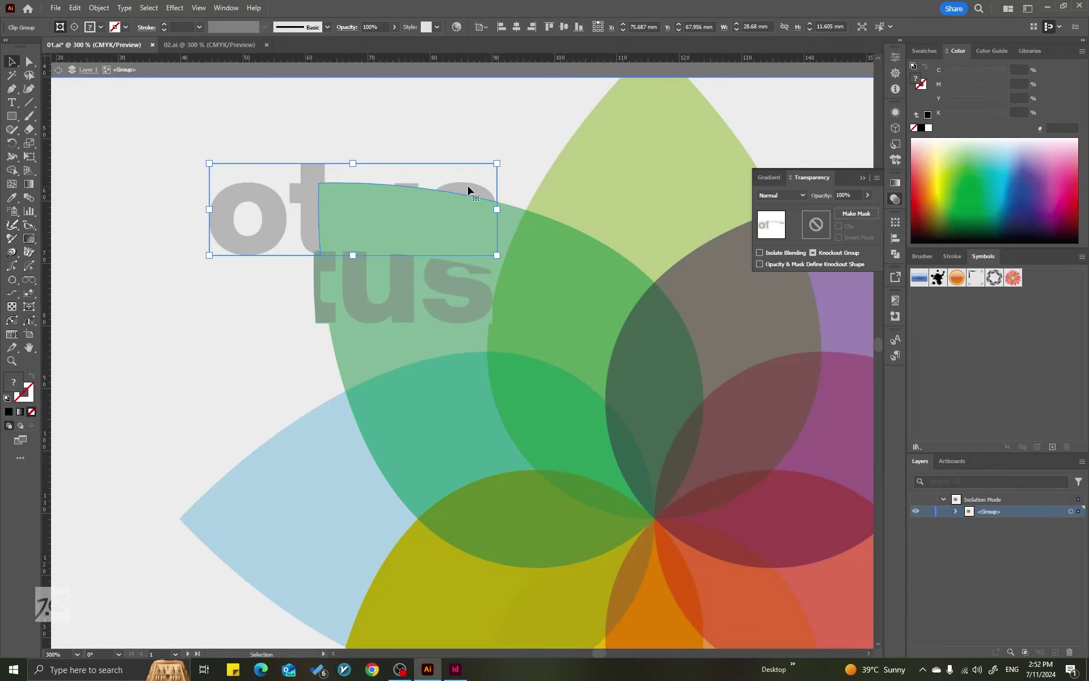
{"action": "double_click", "coordinate": [469, 188]}
{"action": "left_click_drag", "start_coordinate": [469, 188], "coordinate": [514, 141]}
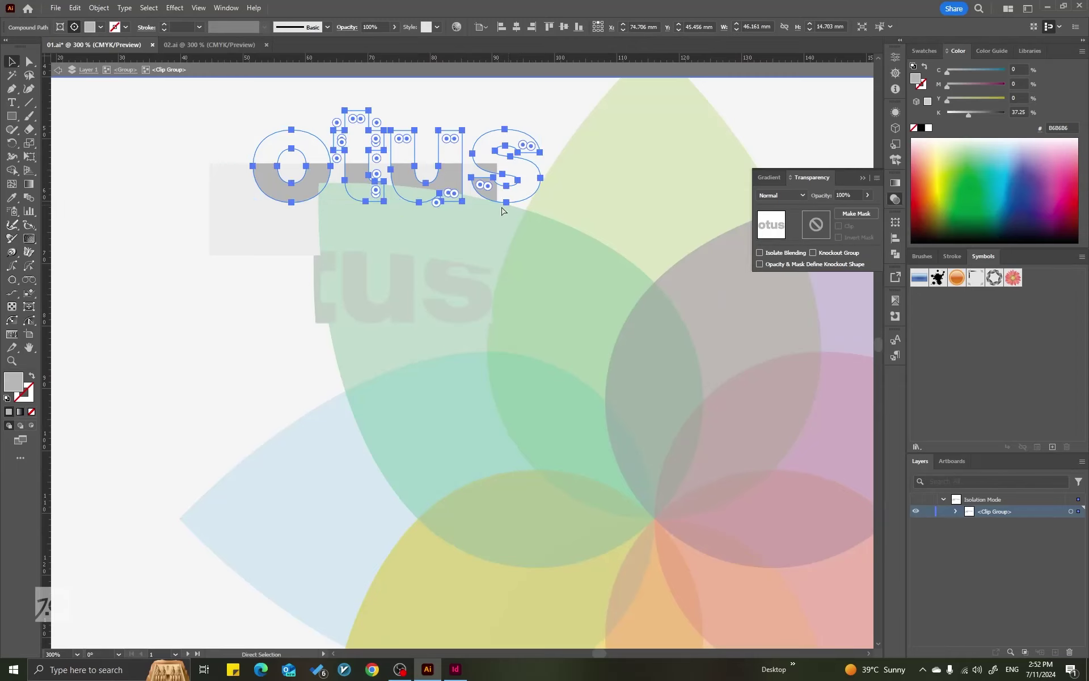
Leave isolation and undo the moves of the outlined lettering pieces
{"action": "scroll", "coordinate": [391, 249], "scroll_direction": "down", "scroll_amount": 3}
{"action": "left_click", "coordinate": [431, 248]}
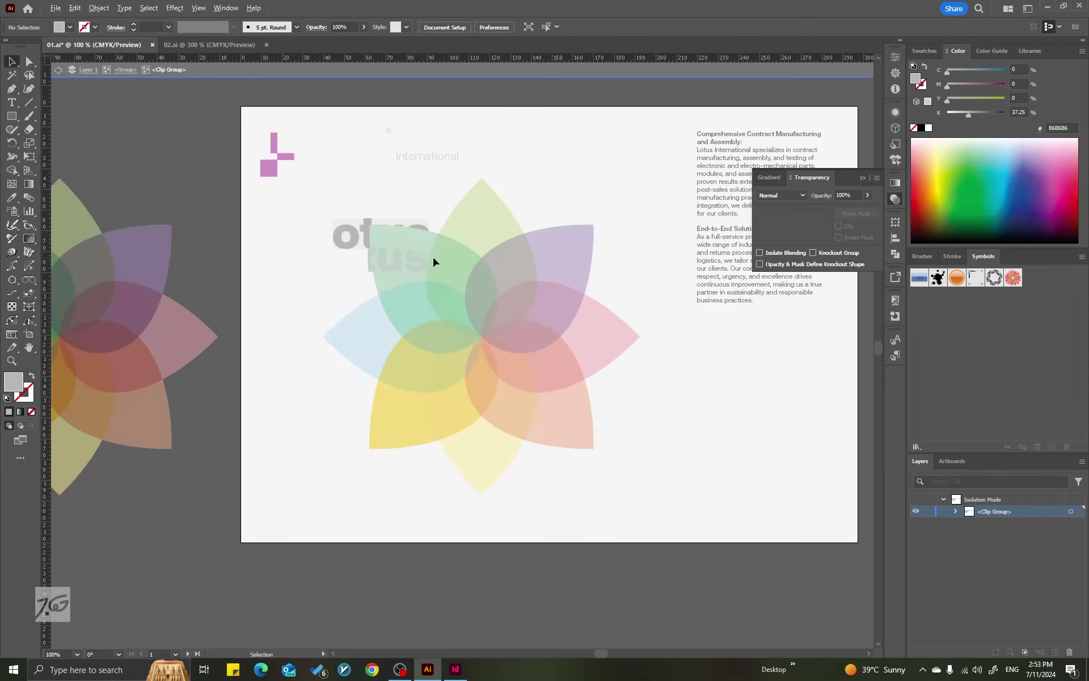
{"action": "scroll", "coordinate": [333, 252], "scroll_direction": "up", "scroll_amount": 1}
{"action": "key", "text": "a"}
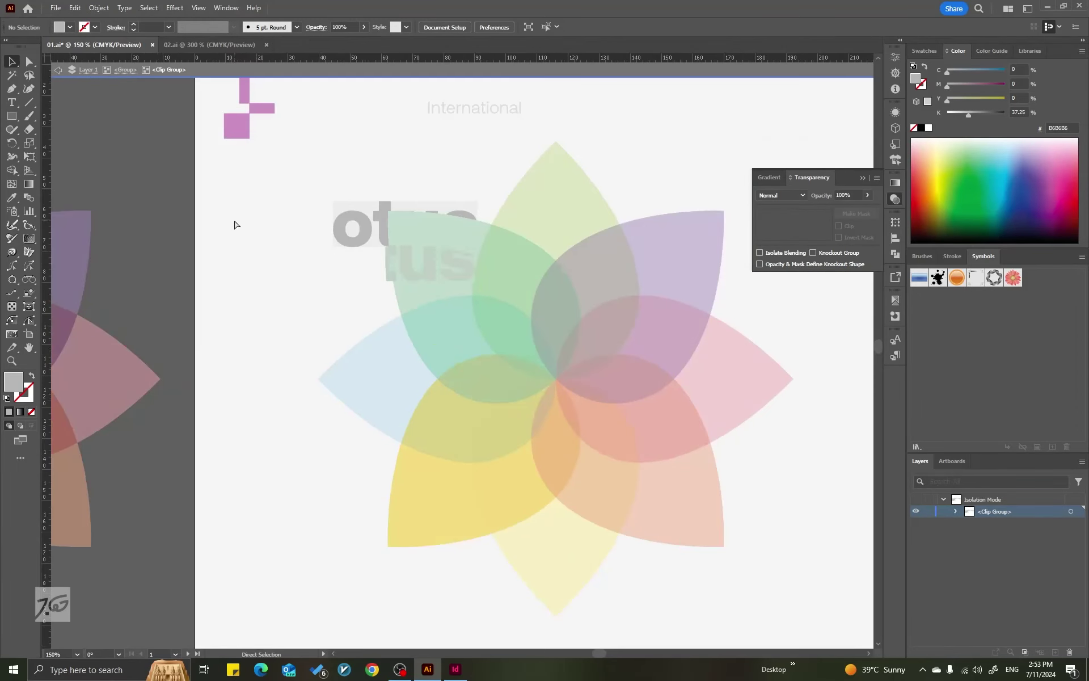
{"action": "double_click", "coordinate": [235, 224]}
{"action": "double_click", "coordinate": [234, 225]}
{"action": "scroll", "coordinate": [390, 316], "scroll_direction": "down", "scroll_amount": 2}
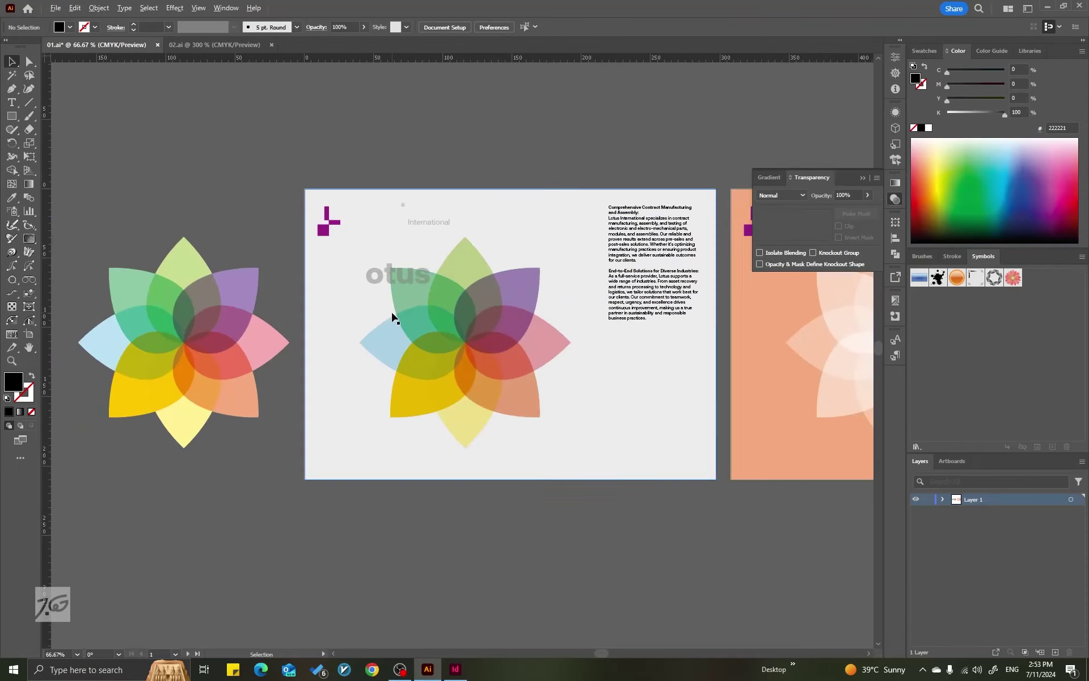
Undo the flattening and the earlier move of the lettering, and select the live "otus" text in the logo
{"action": "left_click", "coordinate": [412, 275]}
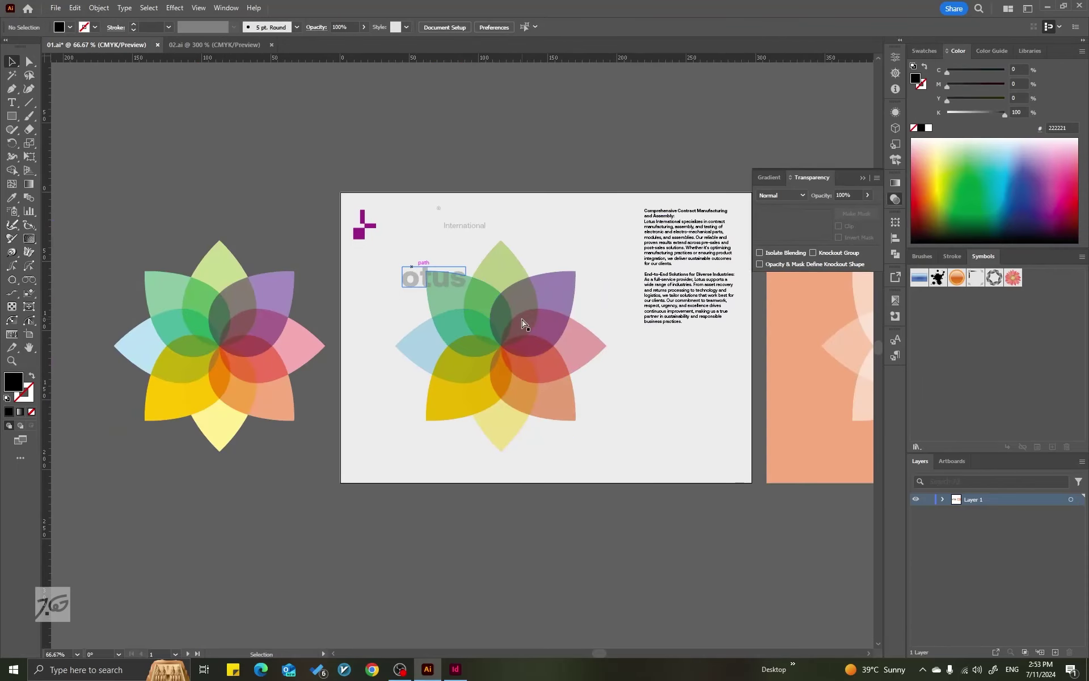
{"action": "key", "text": "a"}
{"action": "key", "text": "ctrl+z"}
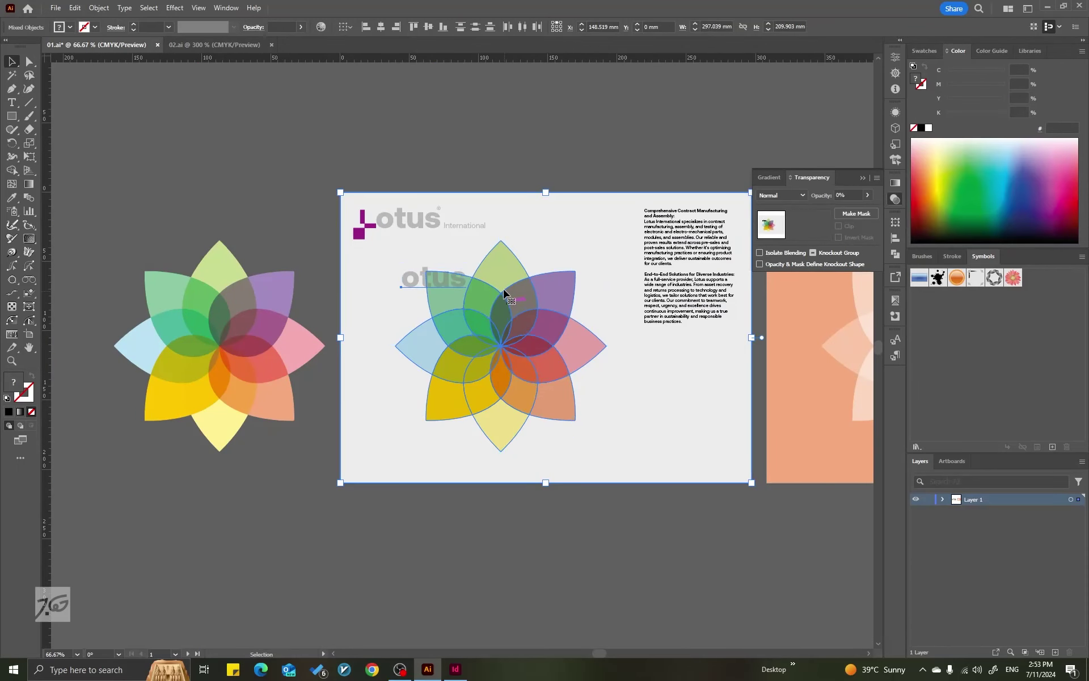
{"action": "scroll", "coordinate": [454, 278], "scroll_direction": "up", "scroll_amount": 2}
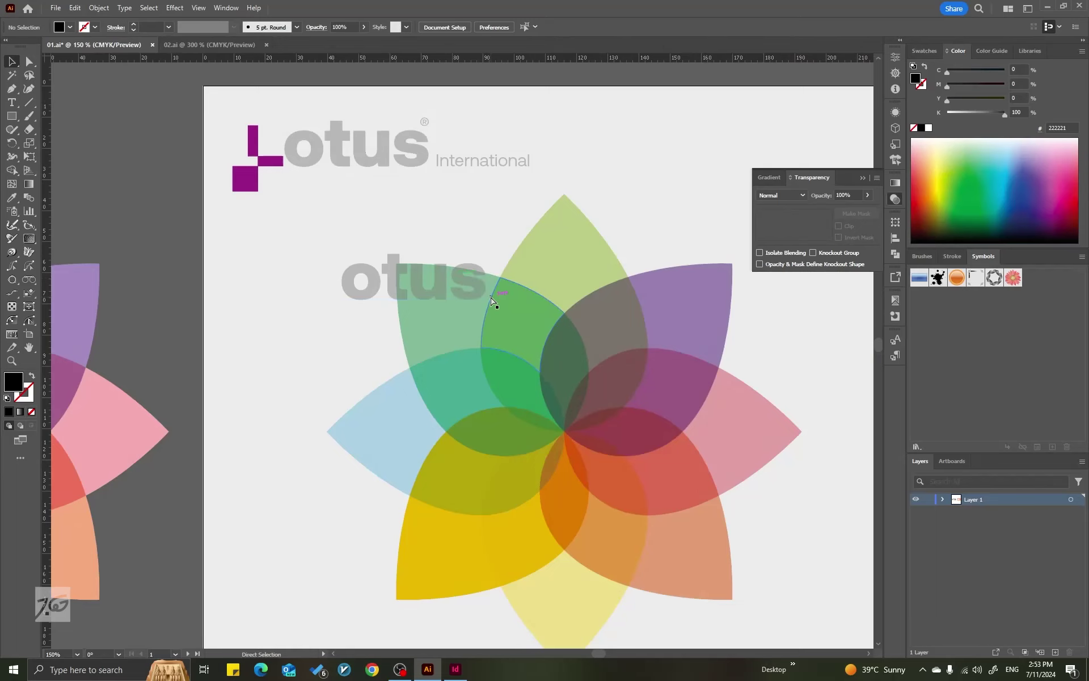
{"action": "key", "text": "ctrl+z"}
{"action": "scroll", "coordinate": [382, 270], "scroll_direction": "down", "scroll_amount": 2}
{"action": "key", "text": "ctrl+z"}
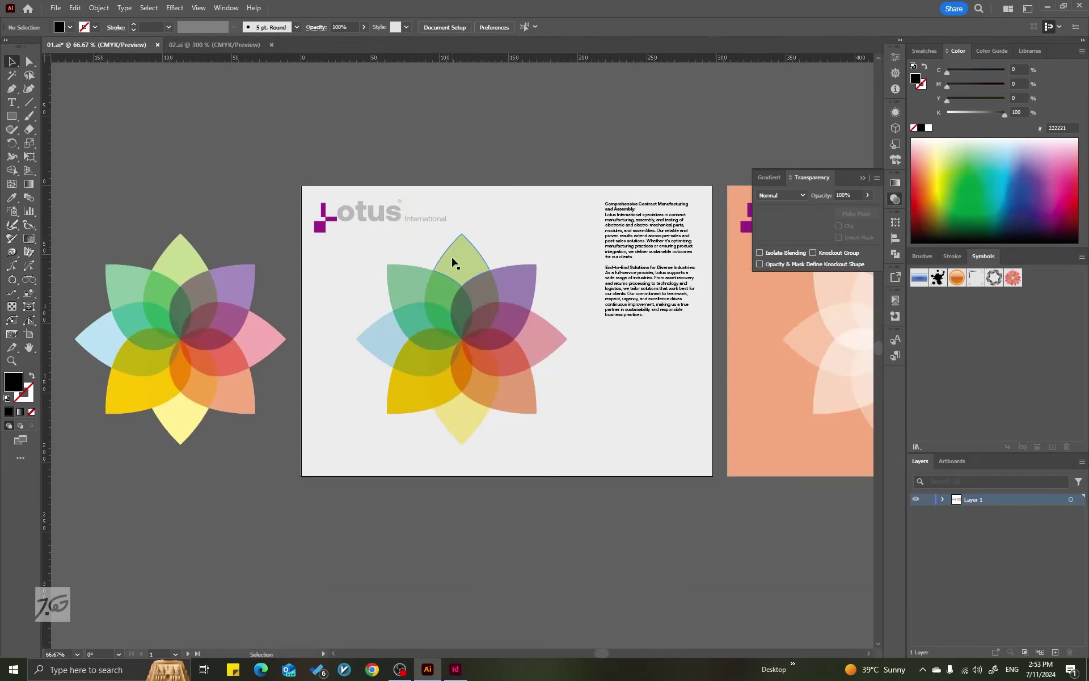
{"action": "scroll", "coordinate": [453, 260], "scroll_direction": "up", "scroll_amount": 1}
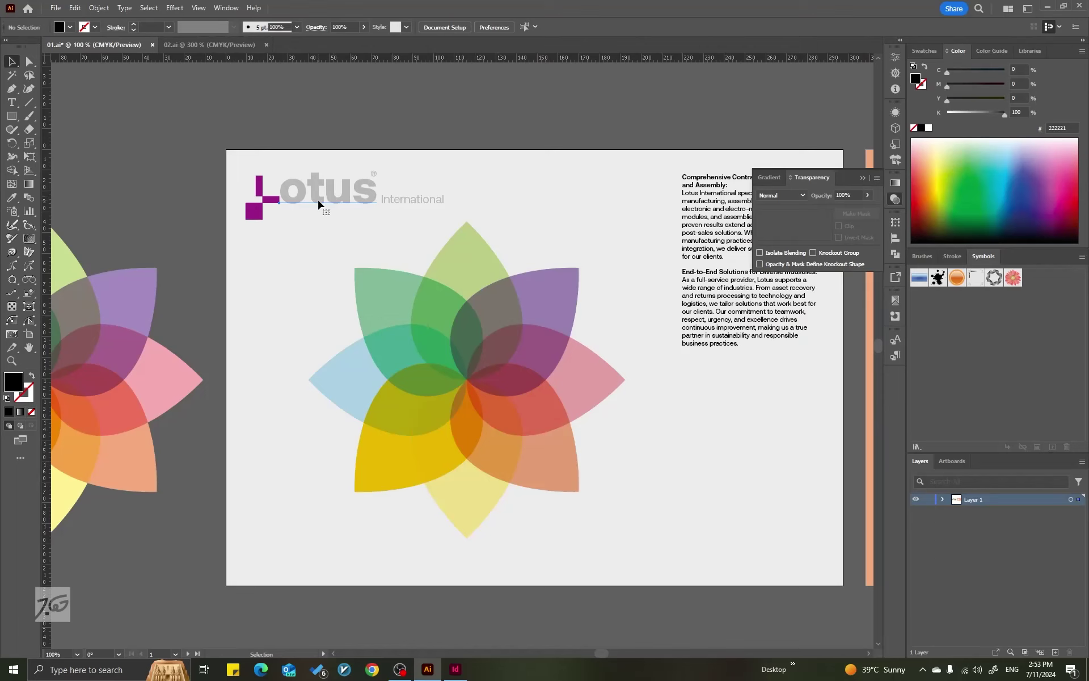
{"action": "left_click", "coordinate": [318, 203]}
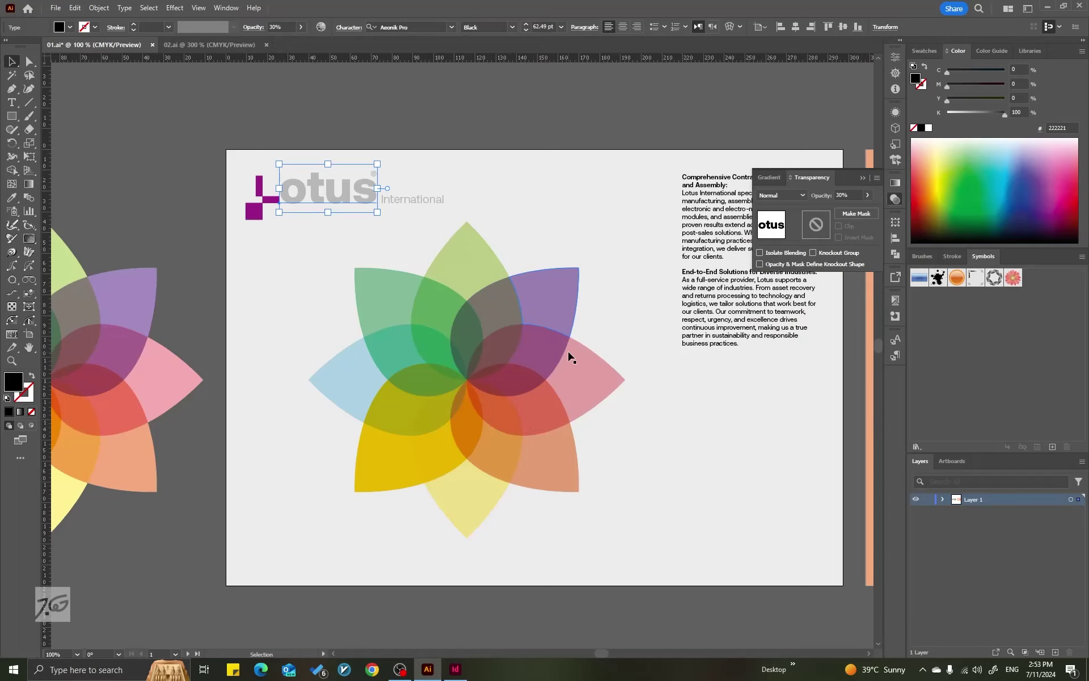
Switch to the 02.ai document and flatten the transparency of all its poster artwork with the [High Resolution] preset, without converting text to outlines
{"action": "left_click", "coordinate": [203, 50]}
{"action": "key", "text": "ctrl+1"}
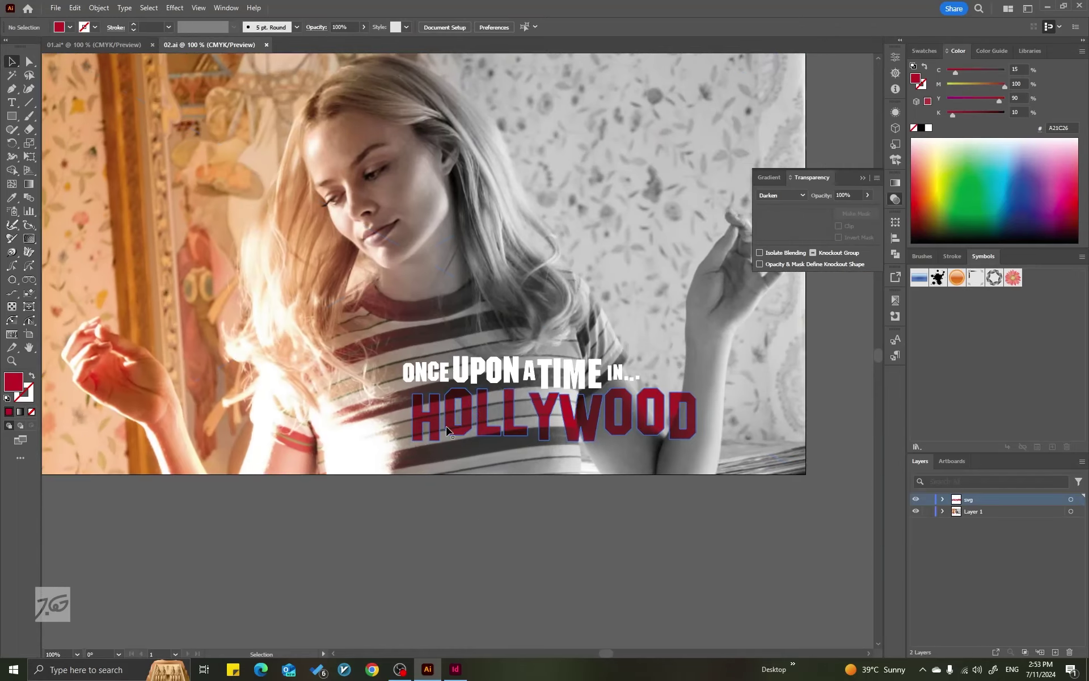
{"action": "left_click_drag", "start_coordinate": [516, 429], "coordinate": [533, 403]}
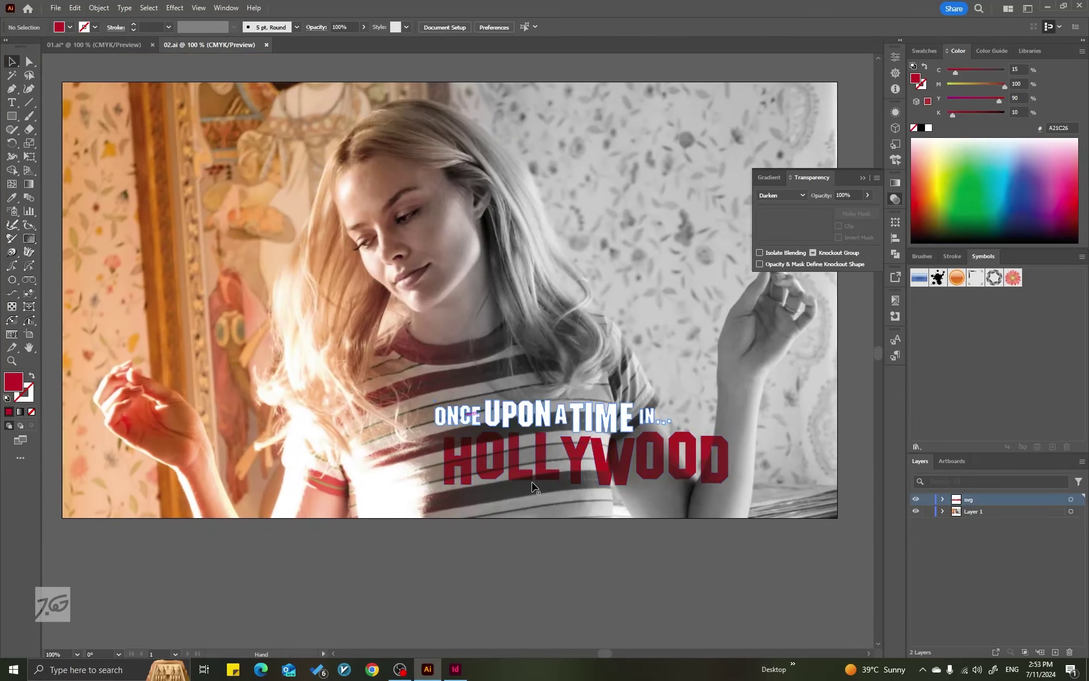
{"action": "left_click_drag", "start_coordinate": [594, 565], "coordinate": [317, 187]}
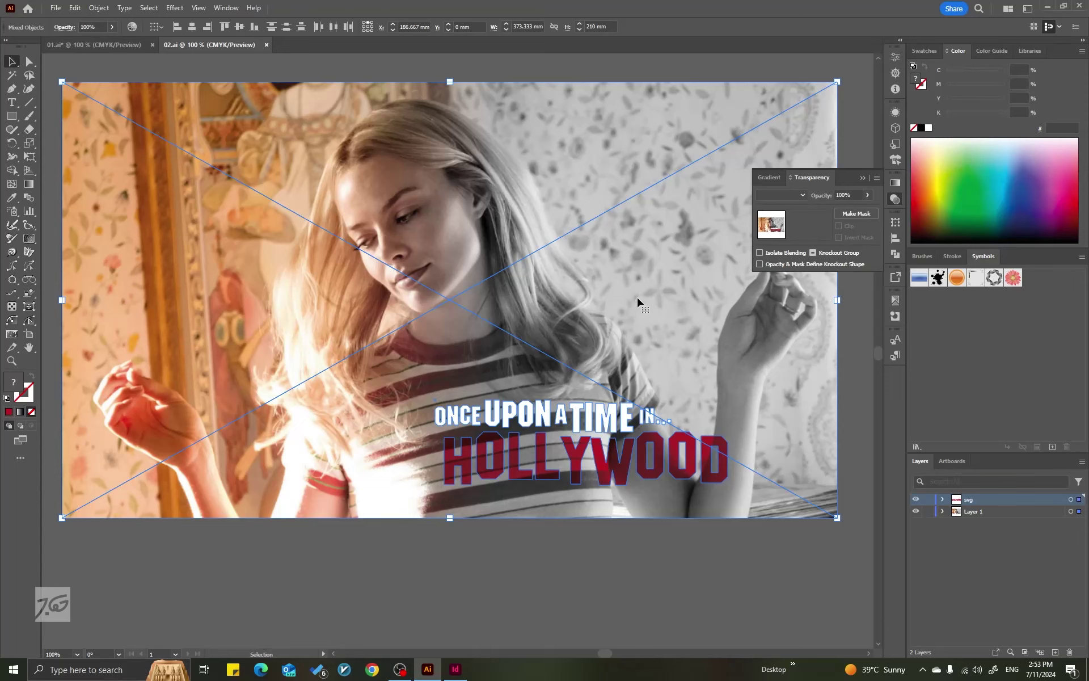
{"action": "left_click", "coordinate": [100, 8]}
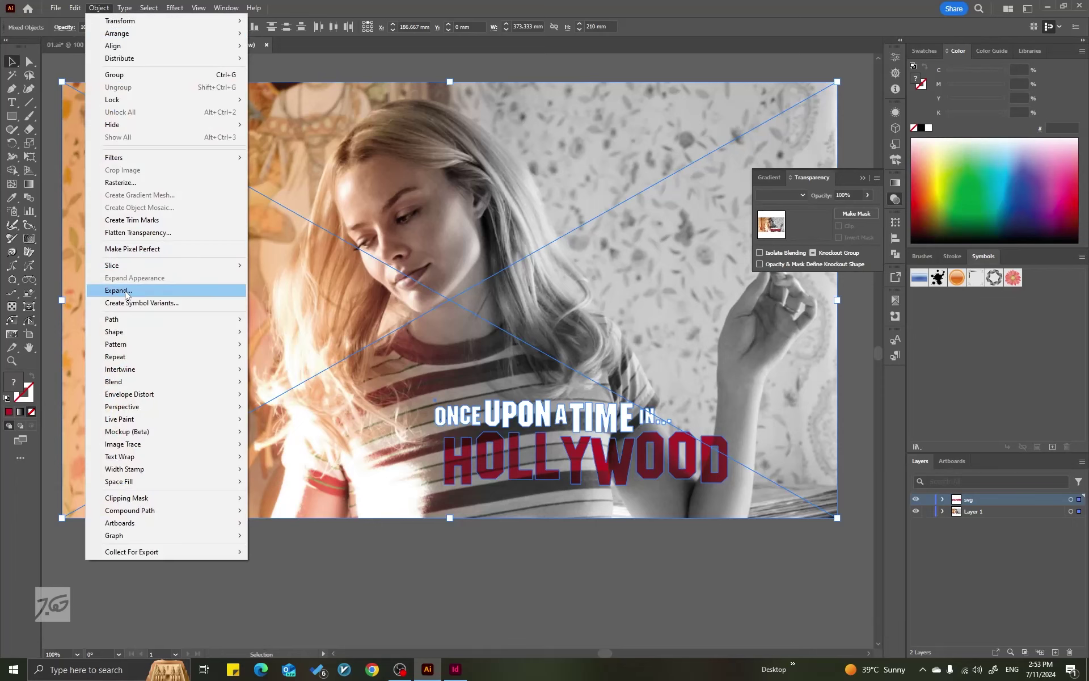
{"action": "left_click", "coordinate": [138, 233]}
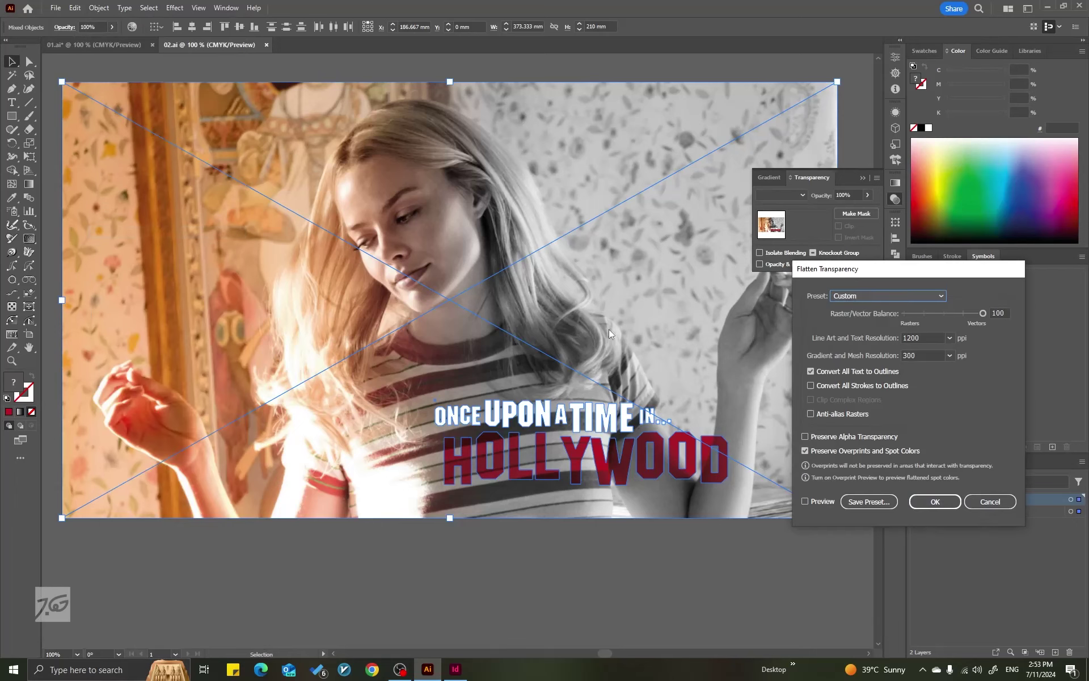
{"action": "left_click", "coordinate": [811, 371]}
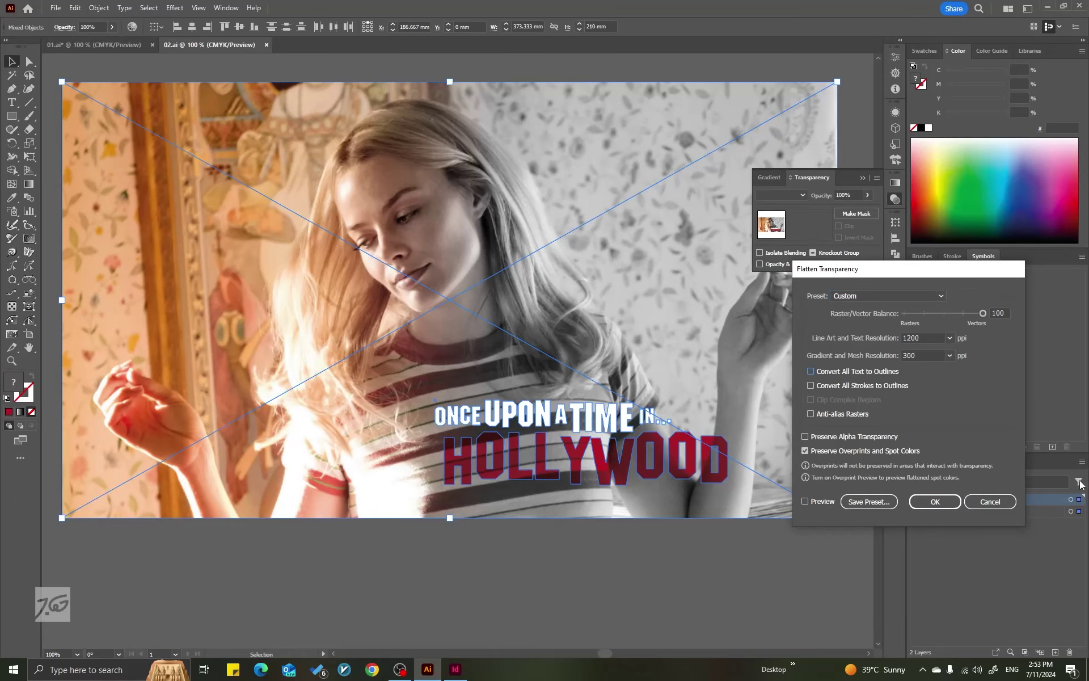
{"action": "left_click", "coordinate": [873, 296]}
{"action": "left_click", "coordinate": [873, 324]}
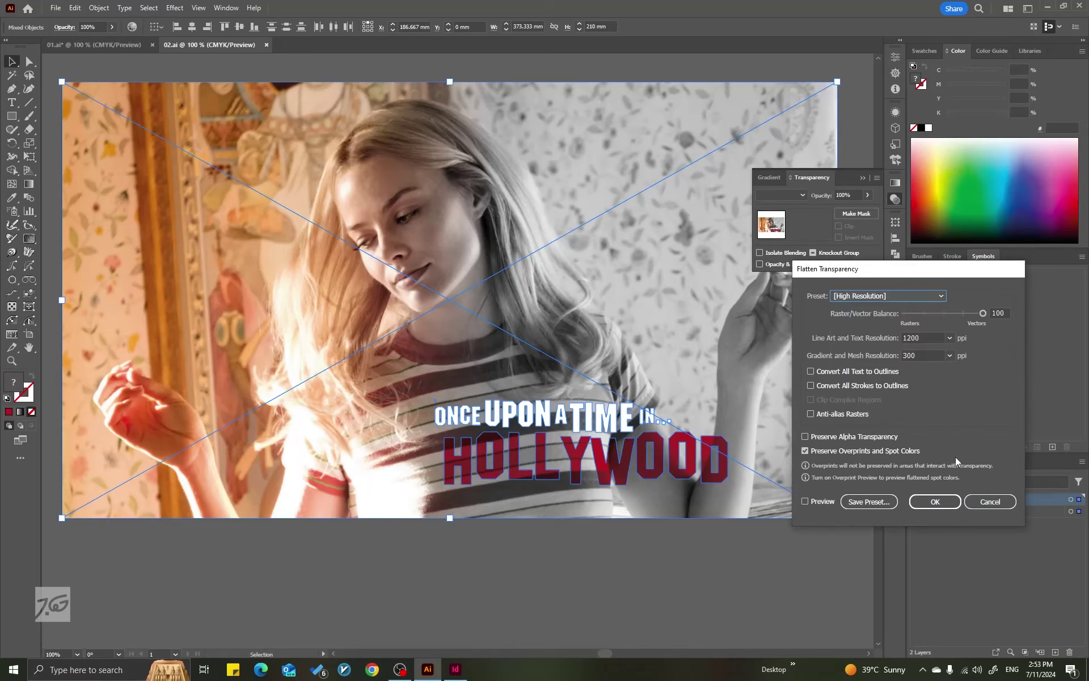
{"action": "left_click", "coordinate": [935, 502]}
{"action": "key", "text": "ctrl+shift+a"}
{"action": "scroll", "coordinate": [561, 400], "scroll_direction": "down", "scroll_amount": 2}
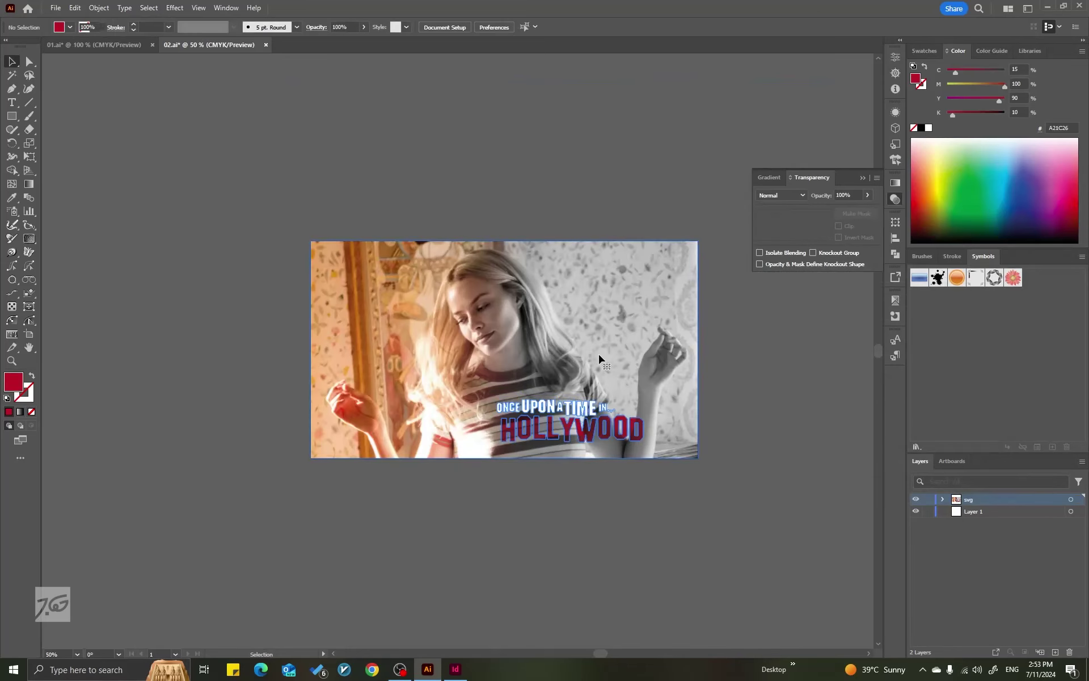
Try pulling the clipped "HOLLYWOOD" lettering off the flattened poster image, and undo the move
{"action": "left_click", "coordinate": [599, 356]}
{"action": "left_click", "coordinate": [607, 492]}
{"action": "scroll", "coordinate": [582, 434], "scroll_direction": "up", "scroll_amount": 1}
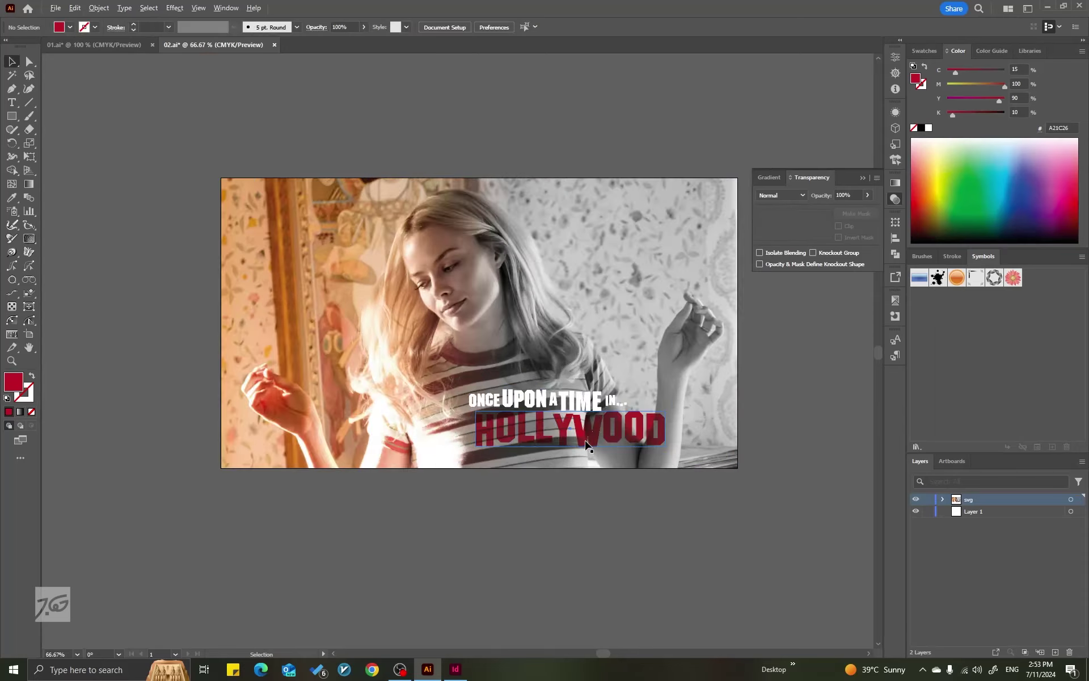
{"action": "scroll", "coordinate": [586, 445], "scroll_direction": "up", "scroll_amount": 3}
{"action": "left_click", "coordinate": [587, 440]}
{"action": "scroll", "coordinate": [560, 403], "scroll_direction": "down", "scroll_amount": 2}
{"action": "left_click_drag", "start_coordinate": [558, 406], "coordinate": [596, 553]}
{"action": "key", "text": "ctrl+z"}
{"action": "scroll", "coordinate": [560, 387], "scroll_direction": "up", "scroll_amount": 1}
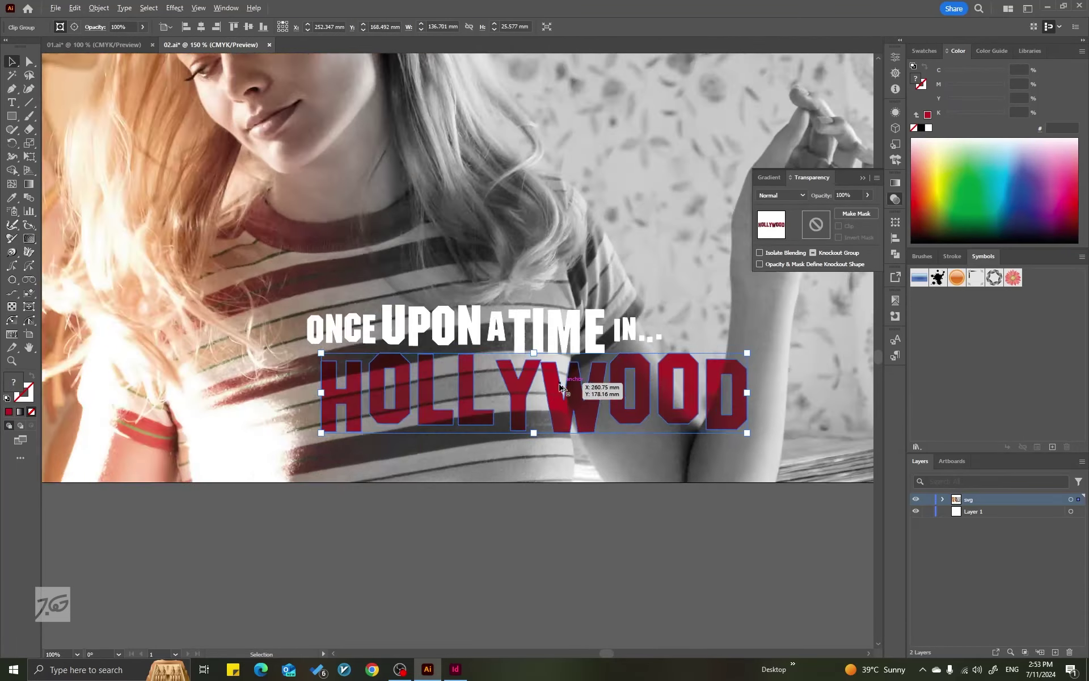
{"action": "scroll", "coordinate": [560, 388], "scroll_direction": "up", "scroll_amount": 2}
{"action": "scroll", "coordinate": [551, 425], "scroll_direction": "down", "scroll_amount": 2}
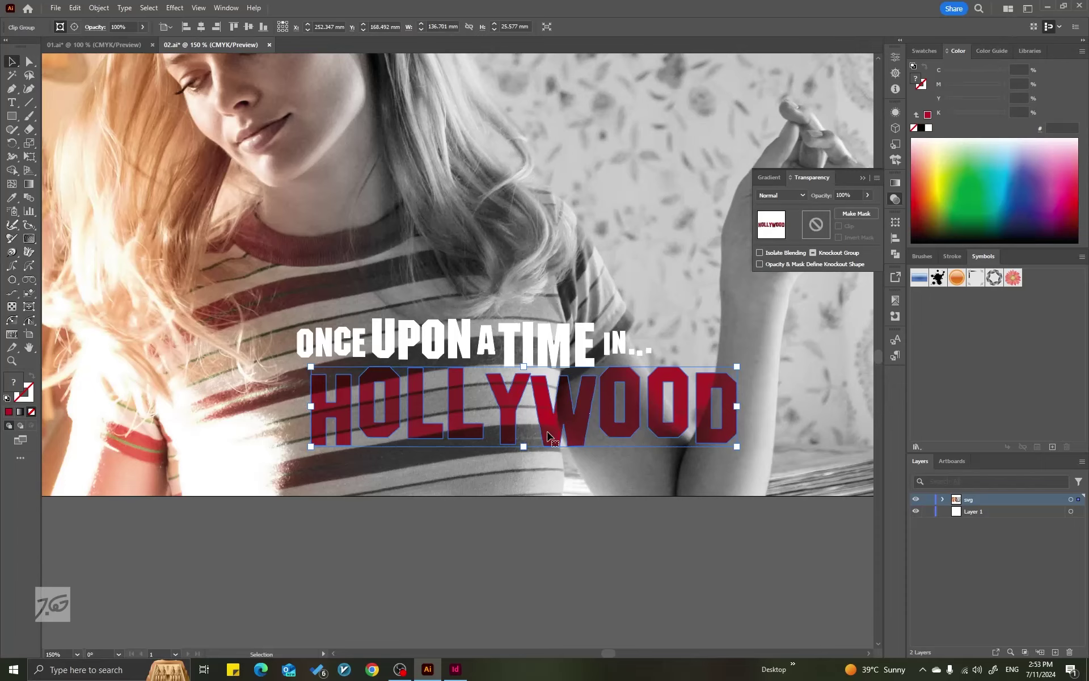
Move the front "HOLLYWOOD" clip group off the poster into the empty area below the artboard
{"action": "scroll", "coordinate": [548, 437], "scroll_direction": "down", "scroll_amount": 1}
{"action": "left_click_drag", "start_coordinate": [543, 454], "coordinate": [587, 579]}
{"action": "scroll", "coordinate": [567, 545], "scroll_direction": "down", "scroll_amount": 1}
{"action": "scroll", "coordinate": [570, 562], "scroll_direction": "up", "scroll_amount": 2}
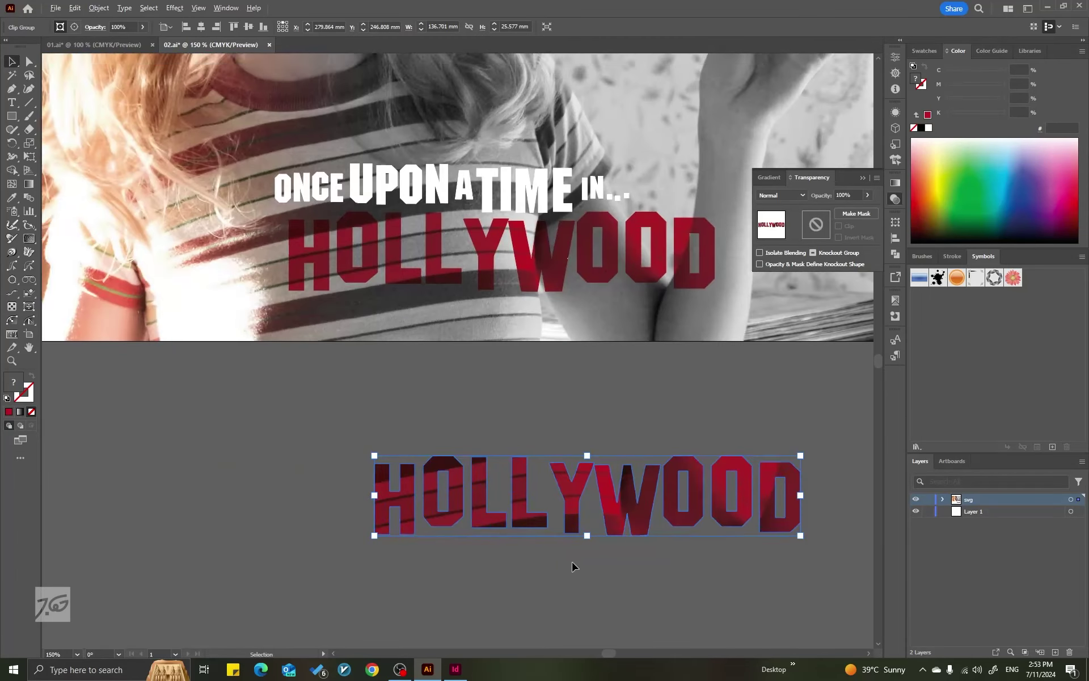
{"action": "scroll", "coordinate": [624, 539], "scroll_direction": "down", "scroll_amount": 1}
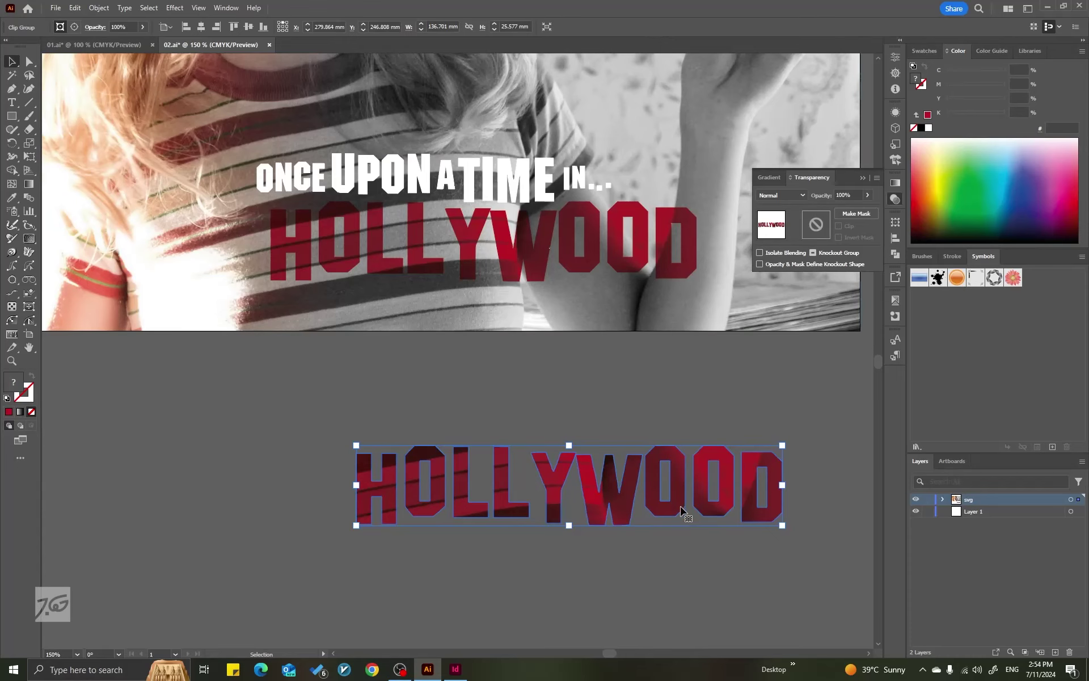
Release the clipping mask of the pulled-out "HOLLYWOOD" piece and move its freed red image up to just below the artboard
{"action": "left_click", "coordinate": [669, 222]}
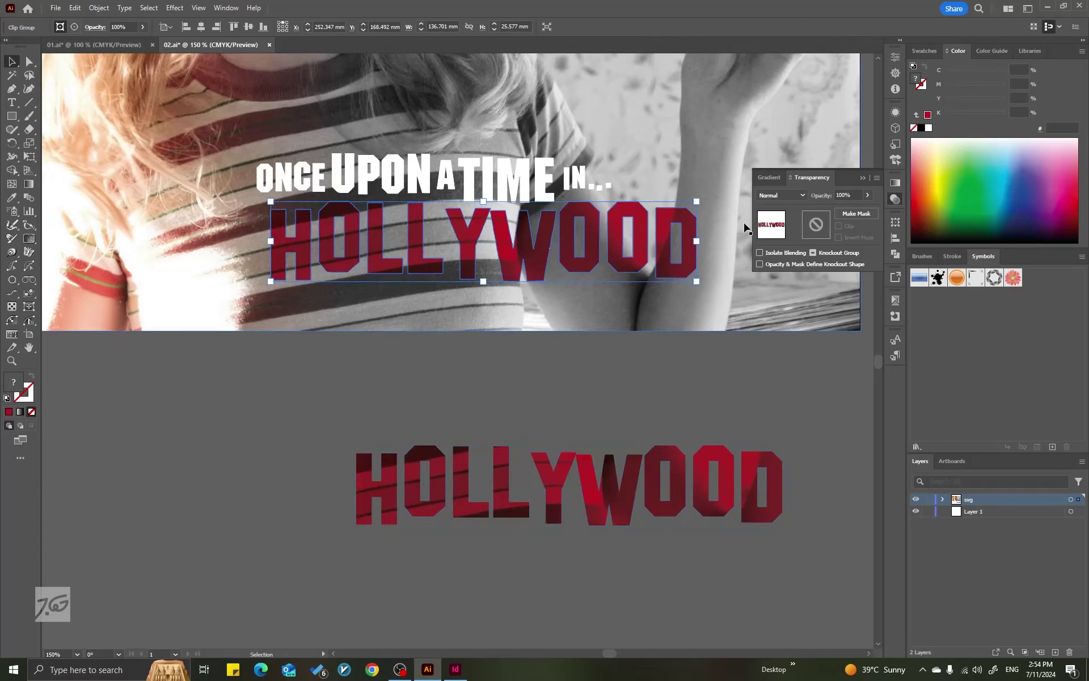
{"action": "left_click", "coordinate": [634, 498]}
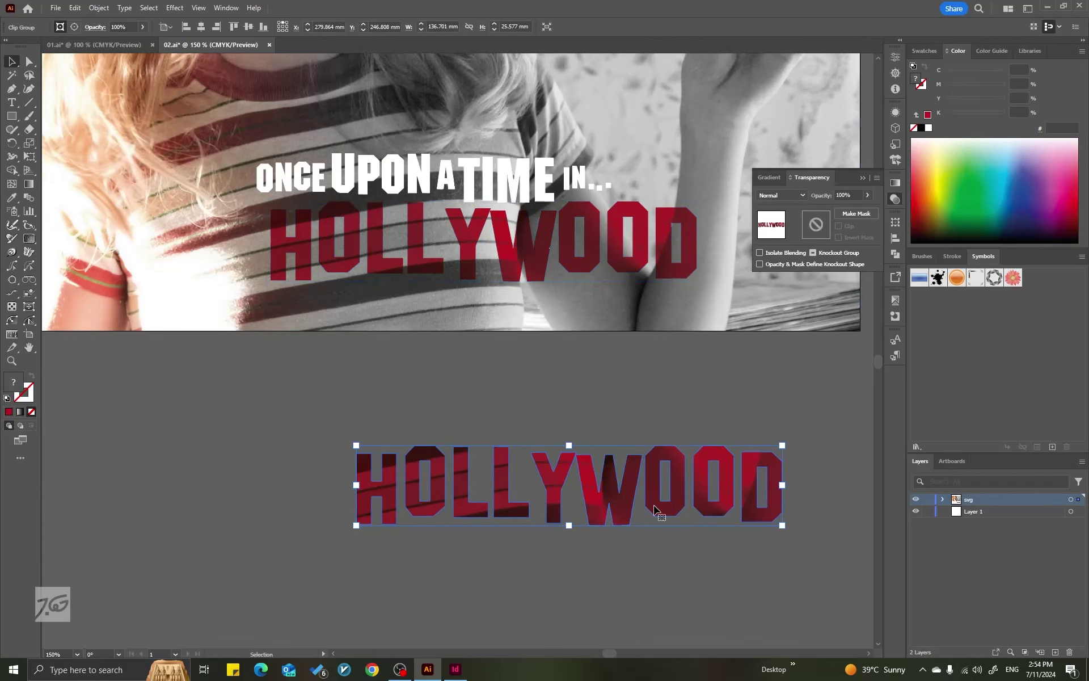
{"action": "right_click", "coordinate": [632, 489]}
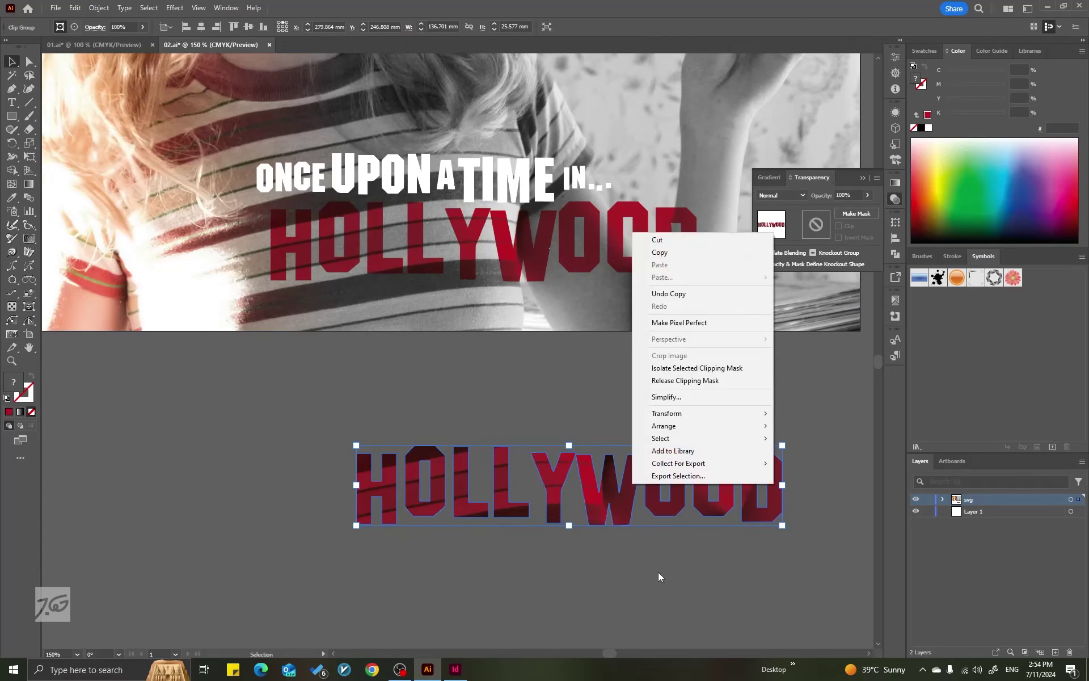
{"action": "left_click", "coordinate": [703, 381]}
{"action": "left_click", "coordinate": [690, 438]}
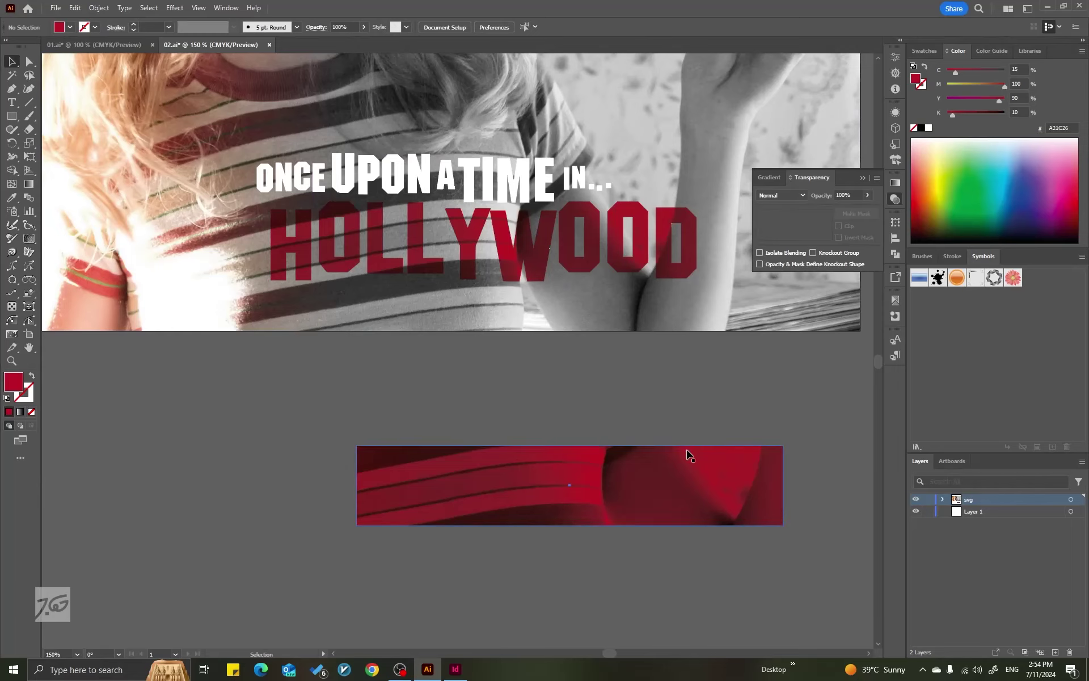
{"action": "left_click_drag", "start_coordinate": [688, 452], "coordinate": [519, 346]}
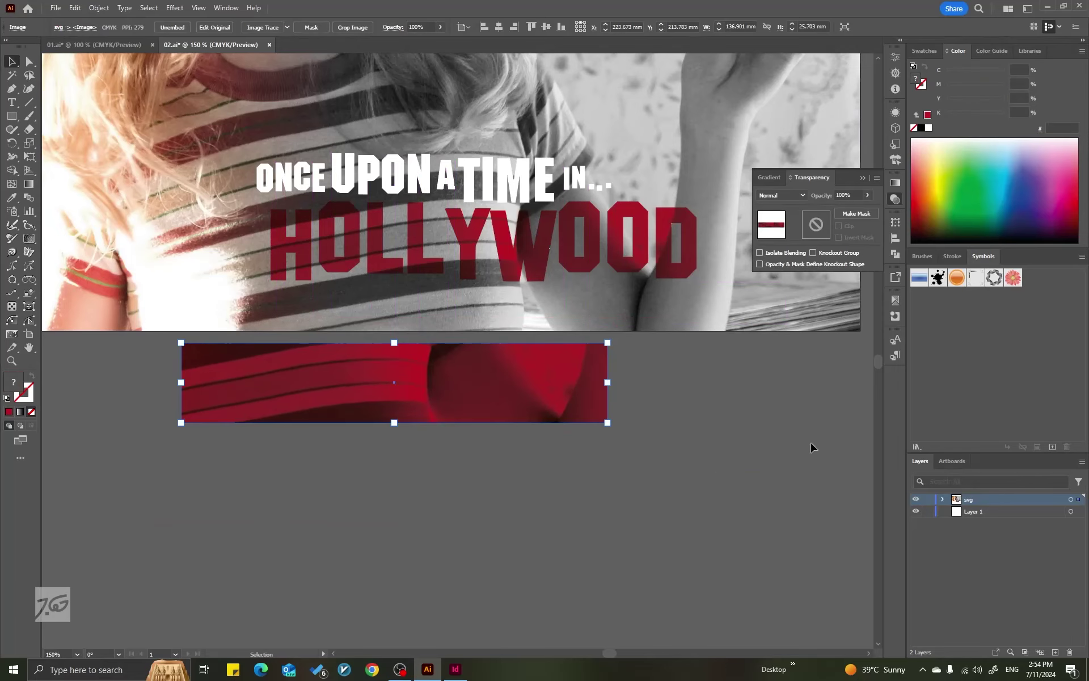
Give the freed "HOLLYWOOD" clipping outline the default white fill and black stroke, and place it to the lower left of the red image
{"action": "left_click_drag", "start_coordinate": [316, 554], "coordinate": [431, 563]}
{"action": "key", "text": "d"}
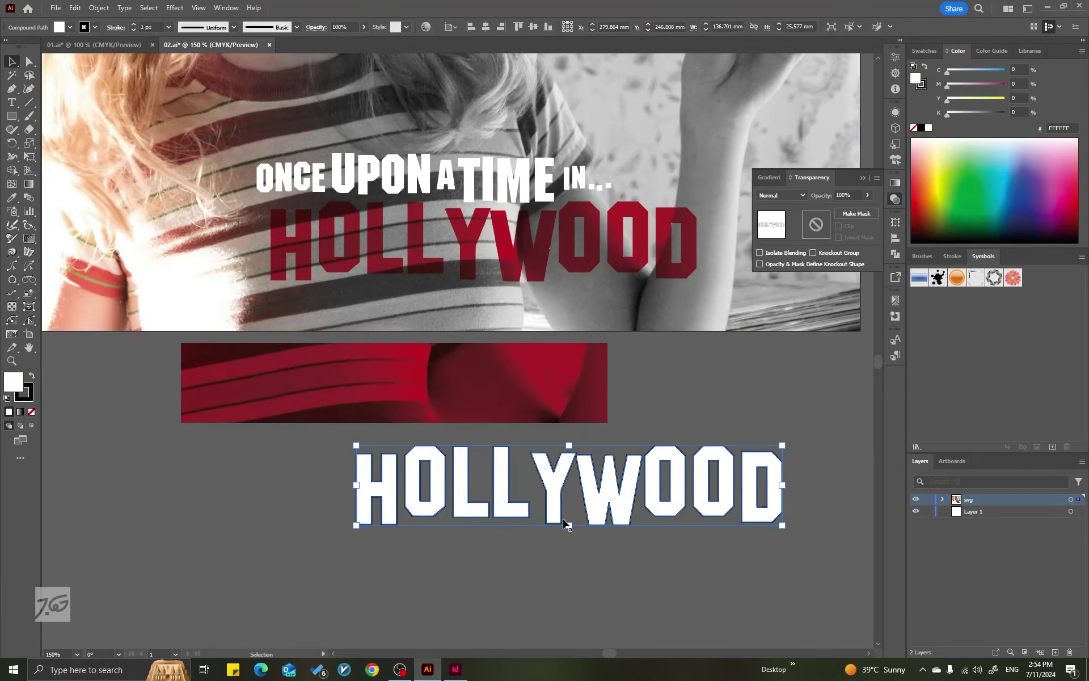
{"action": "left_click", "coordinate": [814, 389]}
{"action": "scroll", "coordinate": [771, 494], "scroll_direction": "down", "scroll_amount": 1}
{"action": "scroll", "coordinate": [771, 462], "scroll_direction": "left", "scroll_amount": 2}
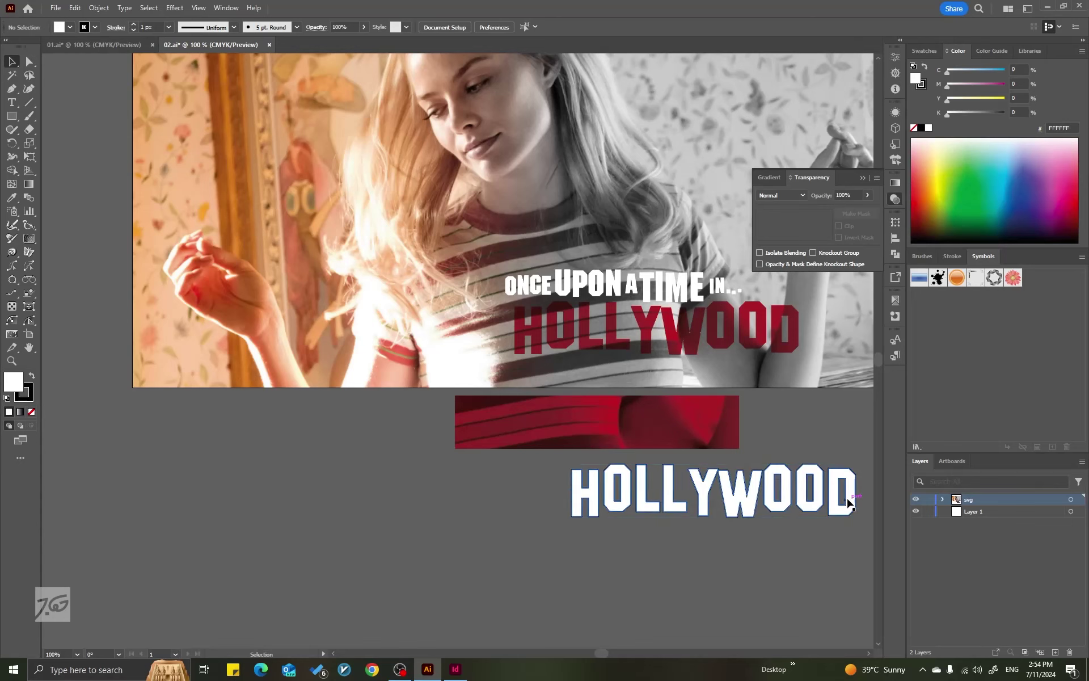
{"action": "left_click_drag", "start_coordinate": [840, 512], "coordinate": [598, 529]}
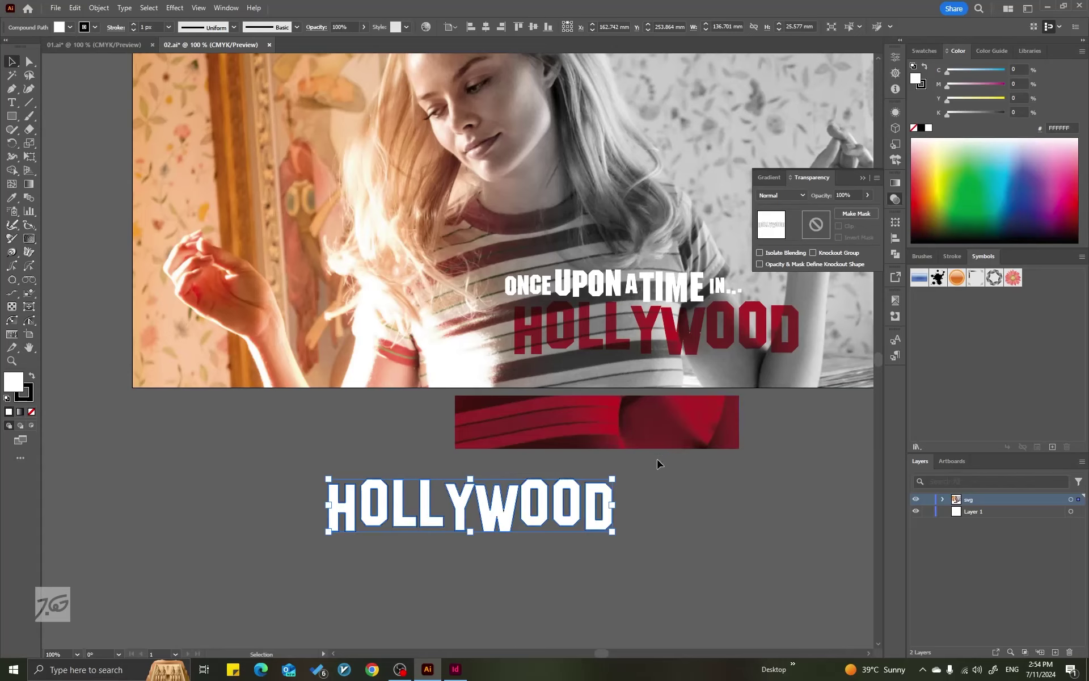
Move the freed red image slightly down and left so it sits just above the white "HOLLYWOOD" outline
{"action": "scroll", "coordinate": [673, 448], "scroll_direction": "up", "scroll_amount": 1}
{"action": "left_click_drag", "start_coordinate": [661, 427], "coordinate": [610, 455]}
{"action": "scroll", "coordinate": [610, 454], "scroll_direction": "down", "scroll_amount": 2}
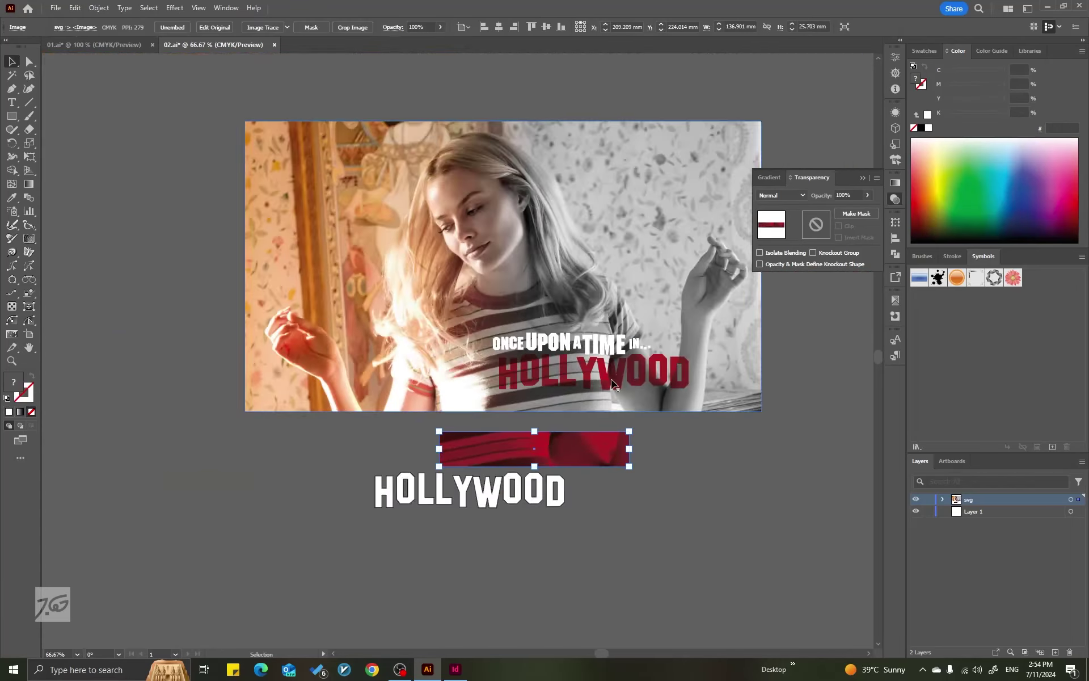
Undo the trial moves of the poster photo, leaving the remaining red "HOLLYWOOD" clip group pulled out below the artboard
{"action": "scroll", "coordinate": [680, 377], "scroll_direction": "up", "scroll_amount": 2}
{"action": "key", "text": "ctrl+z"}
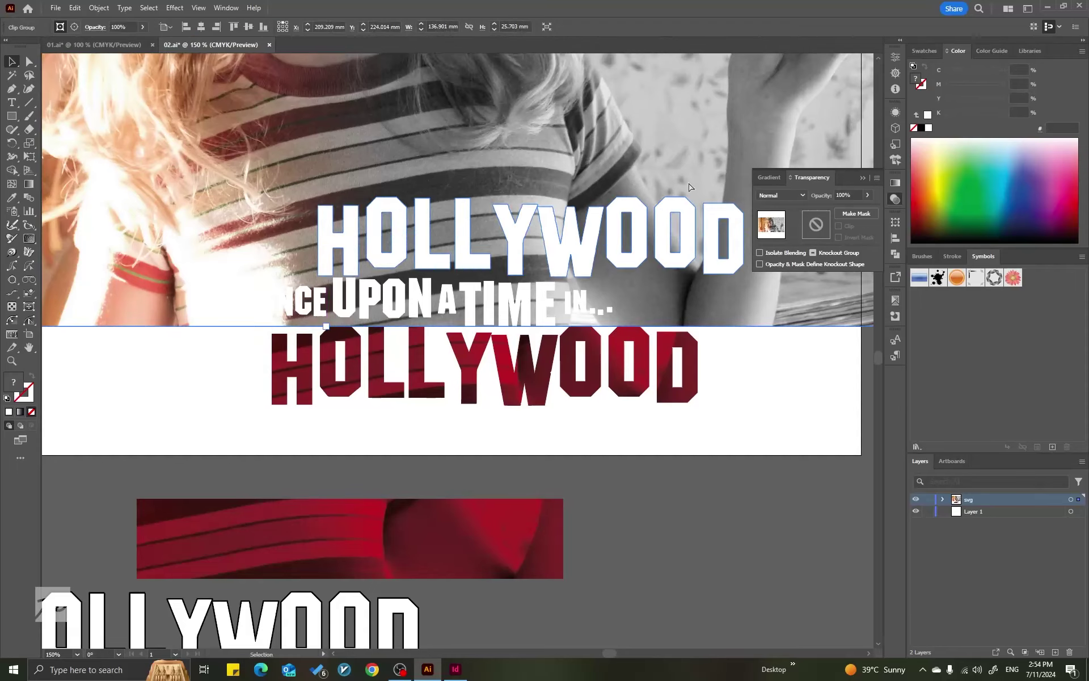
{"action": "key", "text": "ctrl+z"}
{"action": "key", "text": "ctrl+z"}
{"action": "key", "text": "ctrl+z"}
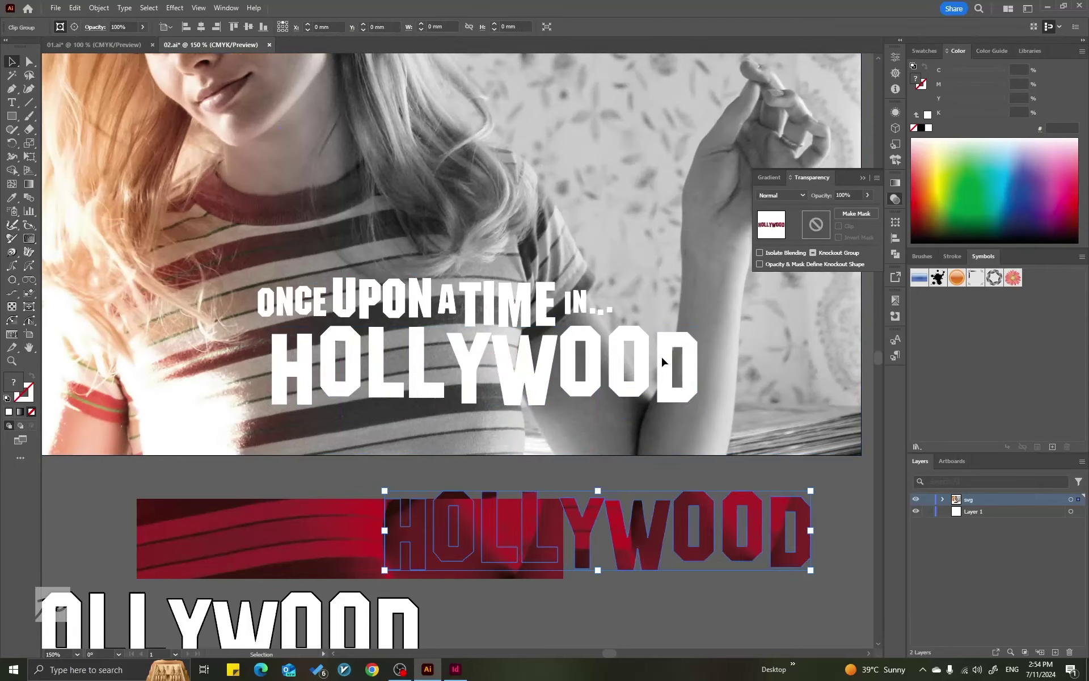
{"action": "key", "text": "ctrl+z"}
{"action": "scroll", "coordinate": [709, 361], "scroll_direction": "down", "scroll_amount": 1}
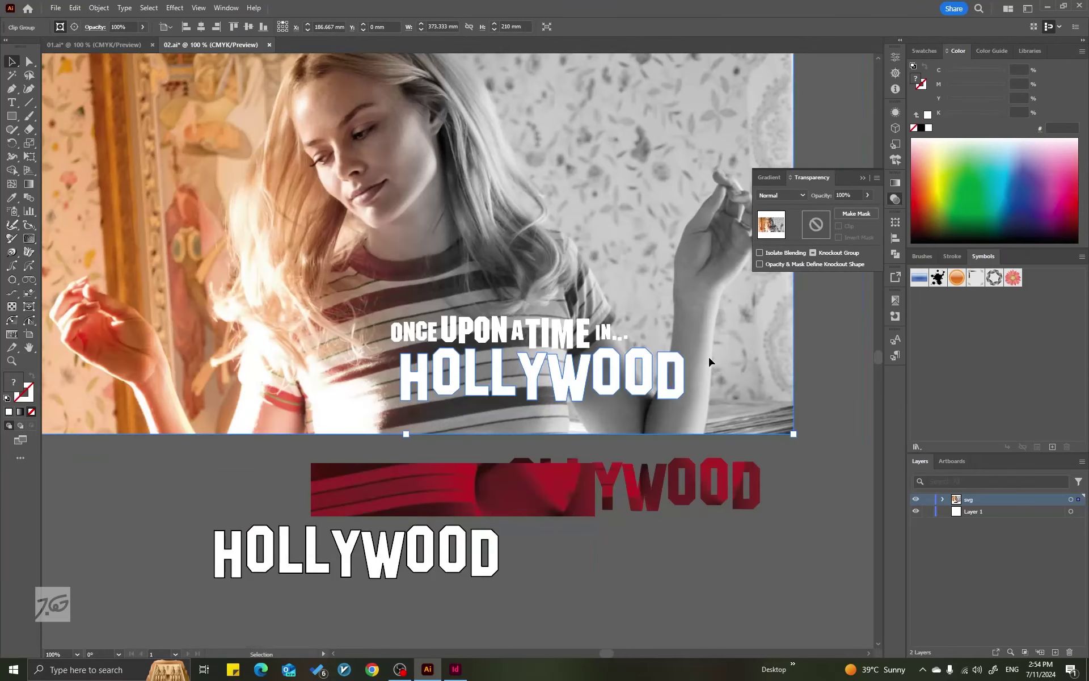
Redo and undo the last moves, and examine the letter shapes knocked out of the poster photo
{"action": "key", "text": "ctrl+shift+z"}
{"action": "key", "text": "ctrl+shift+z"}
{"action": "key", "text": "ctrl+z"}
{"action": "key", "text": "ctrl+z"}
{"action": "scroll", "coordinate": [666, 400], "scroll_direction": "up", "scroll_amount": 3}
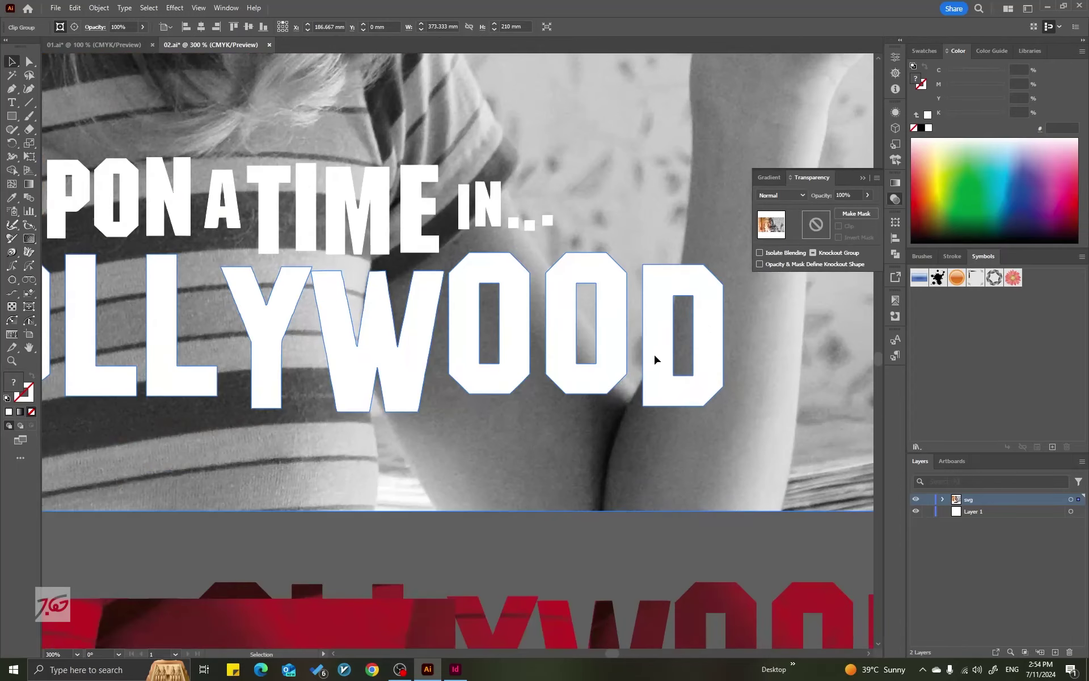
{"action": "scroll", "coordinate": [675, 346], "scroll_direction": "down", "scroll_amount": 2}
{"action": "scroll", "coordinate": [501, 383], "scroll_direction": "down", "scroll_amount": 1}
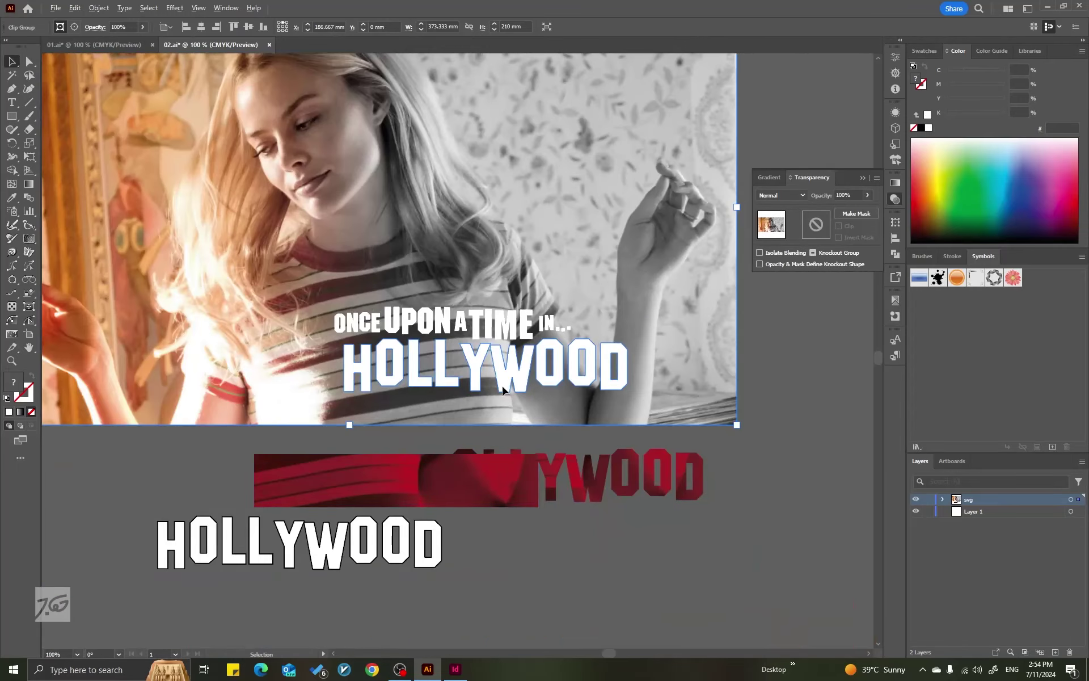
Move the red "HOLLYWOOD" clip group back over the knocked-out letters in the poster photo, aligning it closely, and select the poster artwork
{"action": "left_click", "coordinate": [686, 481]}
{"action": "scroll", "coordinate": [688, 482], "scroll_direction": "up", "scroll_amount": 2}
{"action": "left_click_drag", "start_coordinate": [688, 482], "coordinate": [528, 250]}
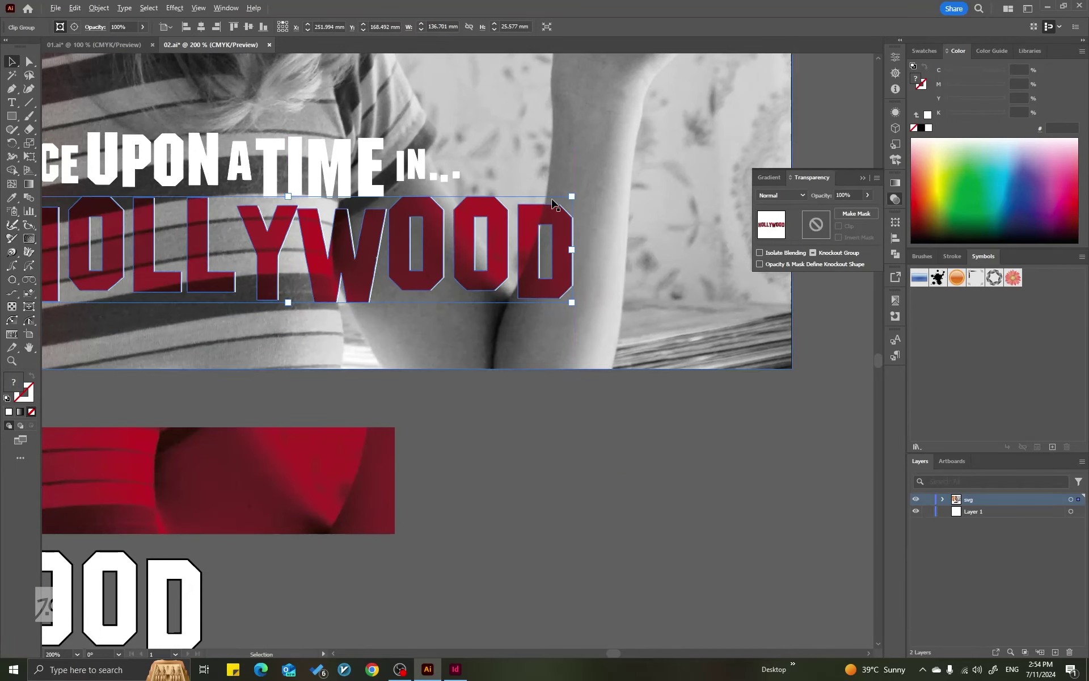
{"action": "scroll", "coordinate": [554, 216], "scroll_direction": "up", "scroll_amount": 4}
{"action": "left_click_drag", "start_coordinate": [591, 263], "coordinate": [590, 261]}
{"action": "scroll", "coordinate": [751, 342], "scroll_direction": "down", "scroll_amount": 8}
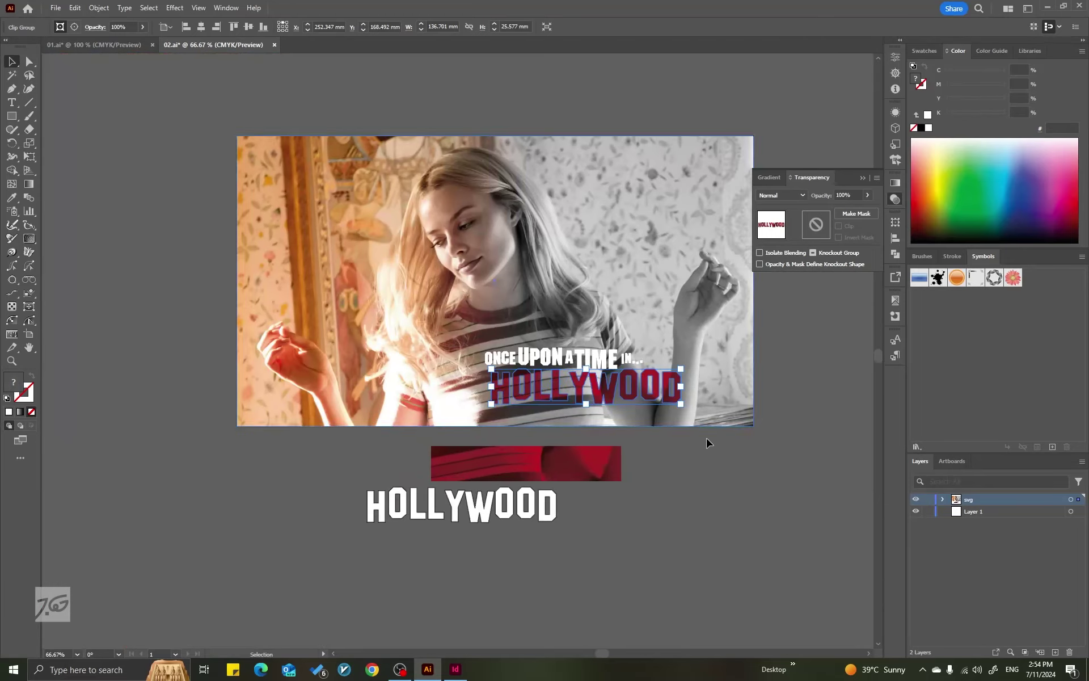
{"action": "left_click", "coordinate": [778, 454]}
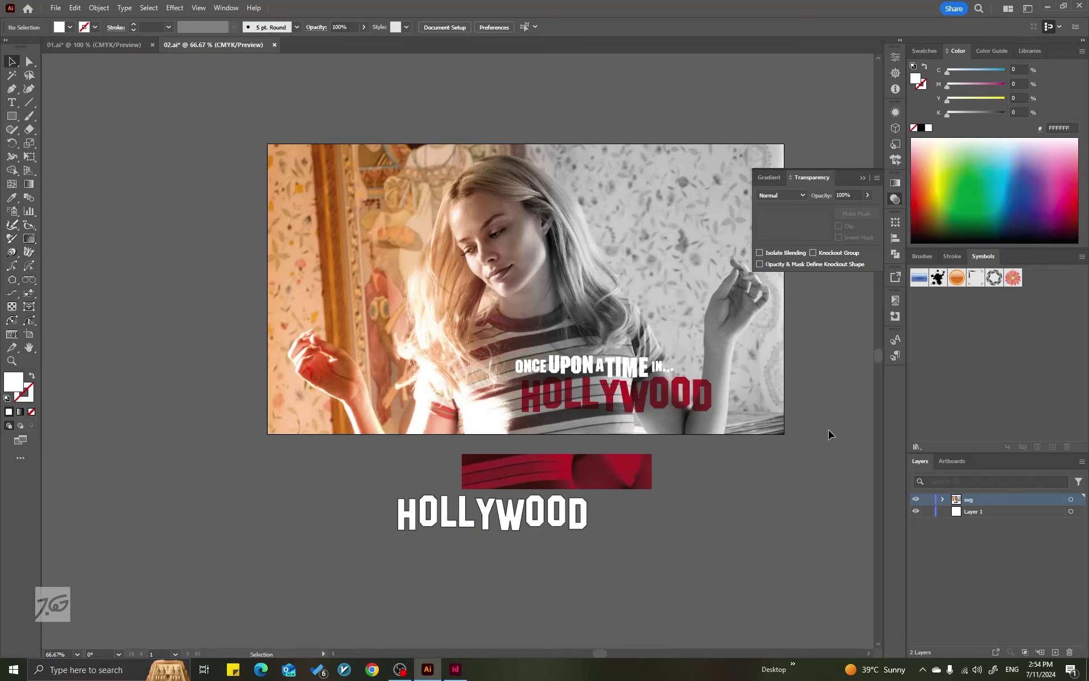
{"action": "left_click", "coordinate": [420, 416]}
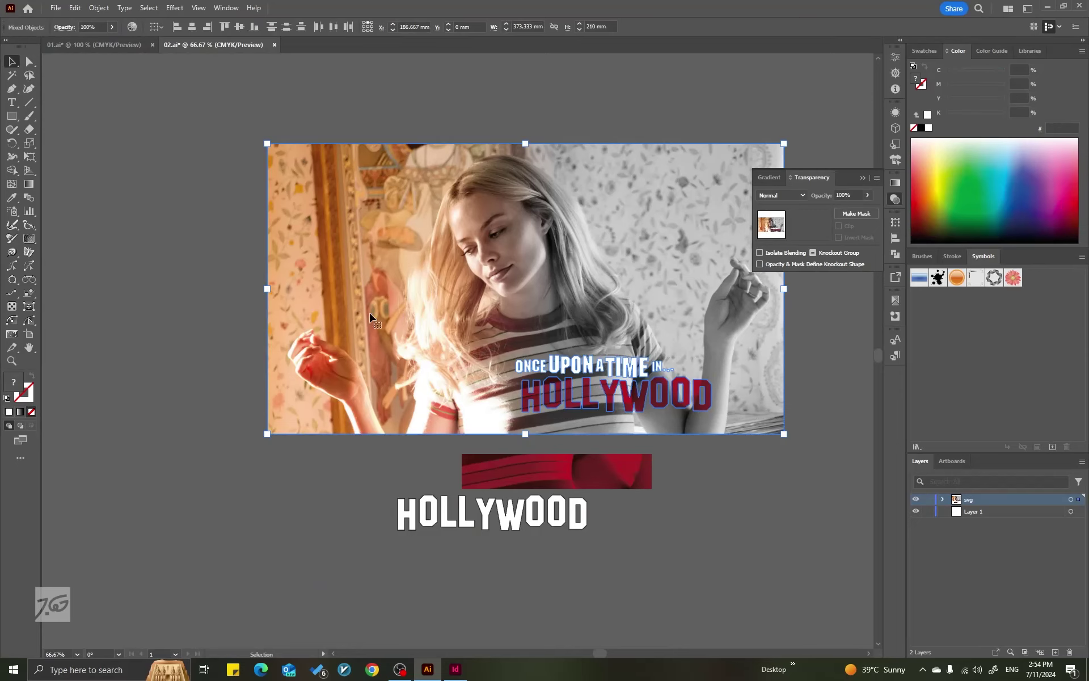
Switch to the 01.ai document, inspect the body text block on the light grey artboard, and close the Transparency panel
{"action": "left_click", "coordinate": [110, 45]}
{"action": "key", "text": "ctrl+minus"}
{"action": "key", "text": "ctrl+minus"}
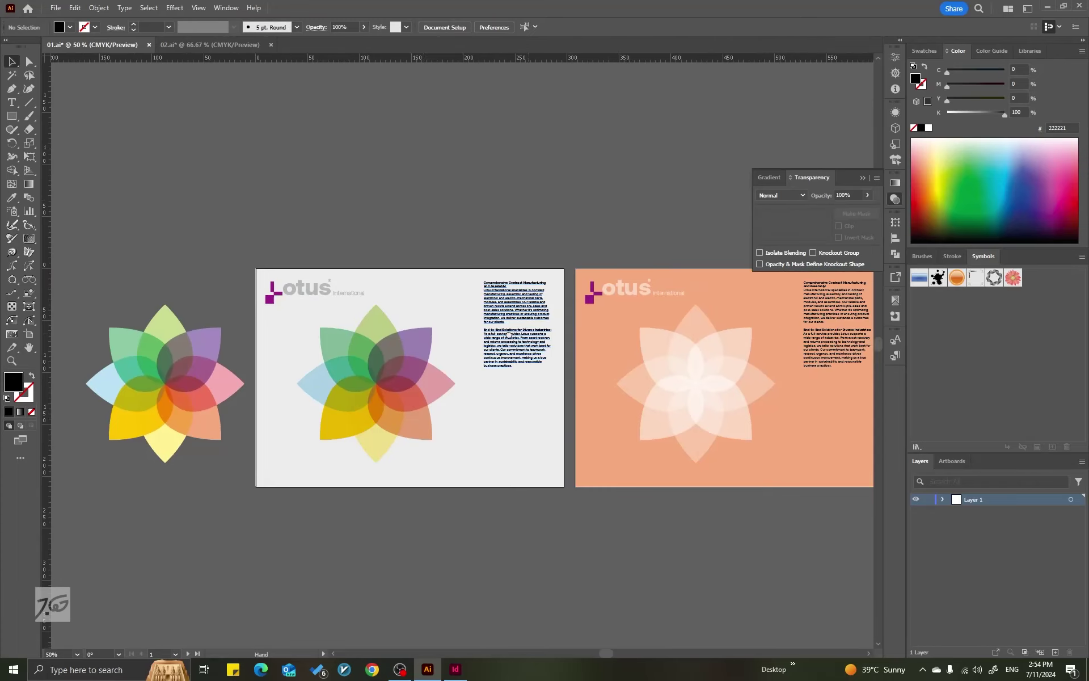
{"action": "key", "text": "ctrl+plus"}
{"action": "key", "text": "ctrl+plus"}
{"action": "left_click", "coordinate": [491, 332]}
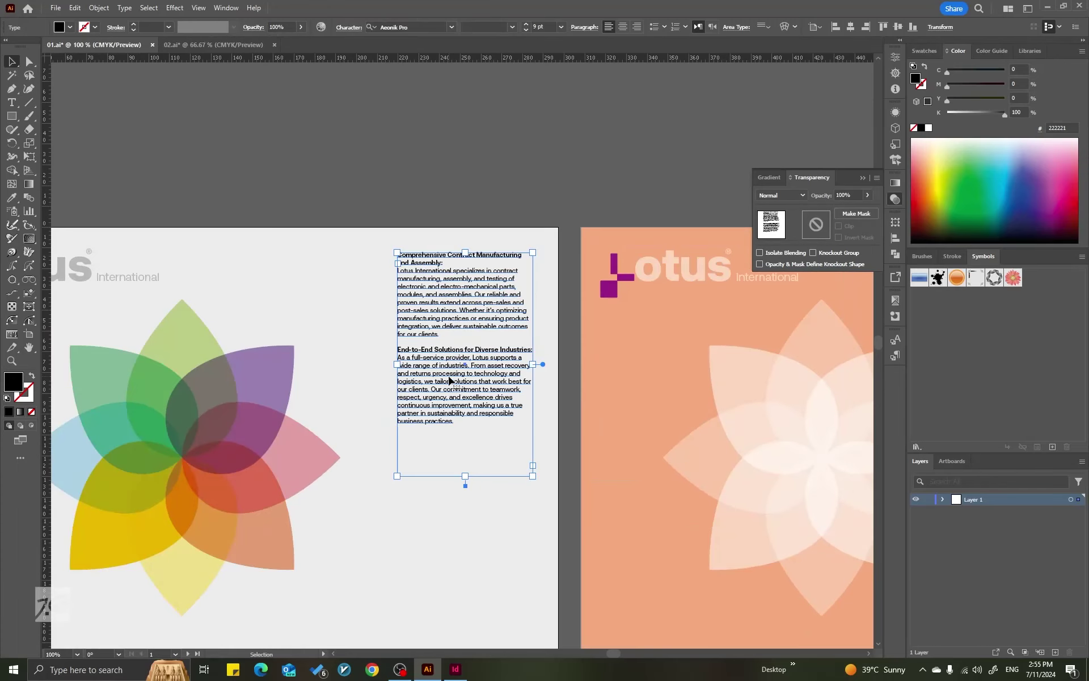
{"action": "key", "text": "ctrl+minus"}
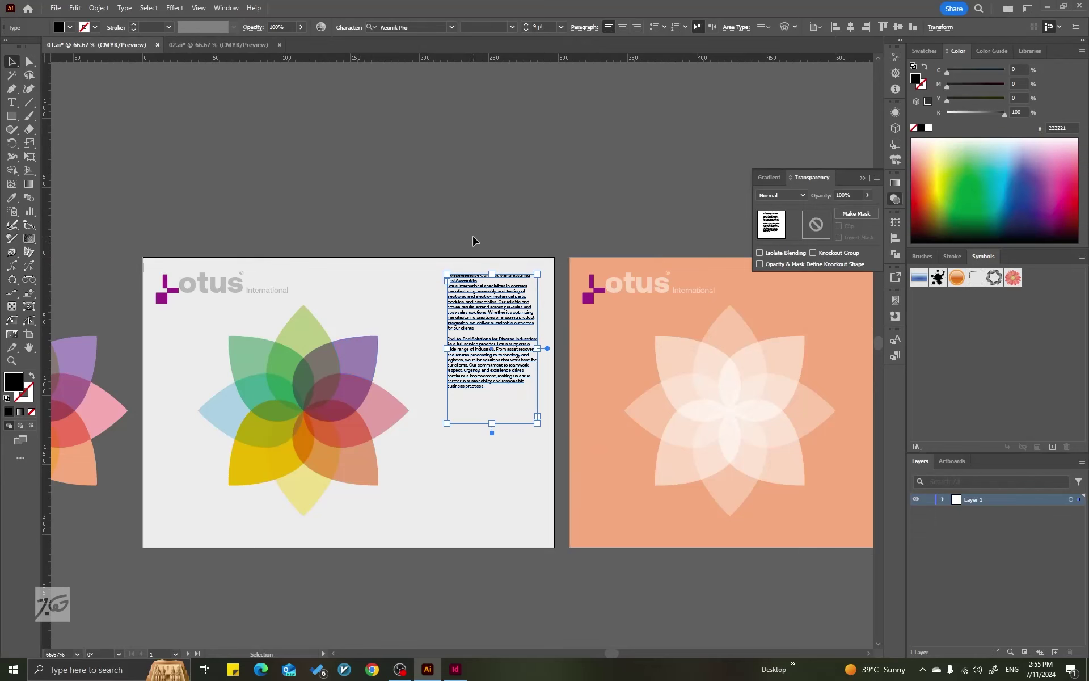
{"action": "left_click", "coordinate": [565, 230]}
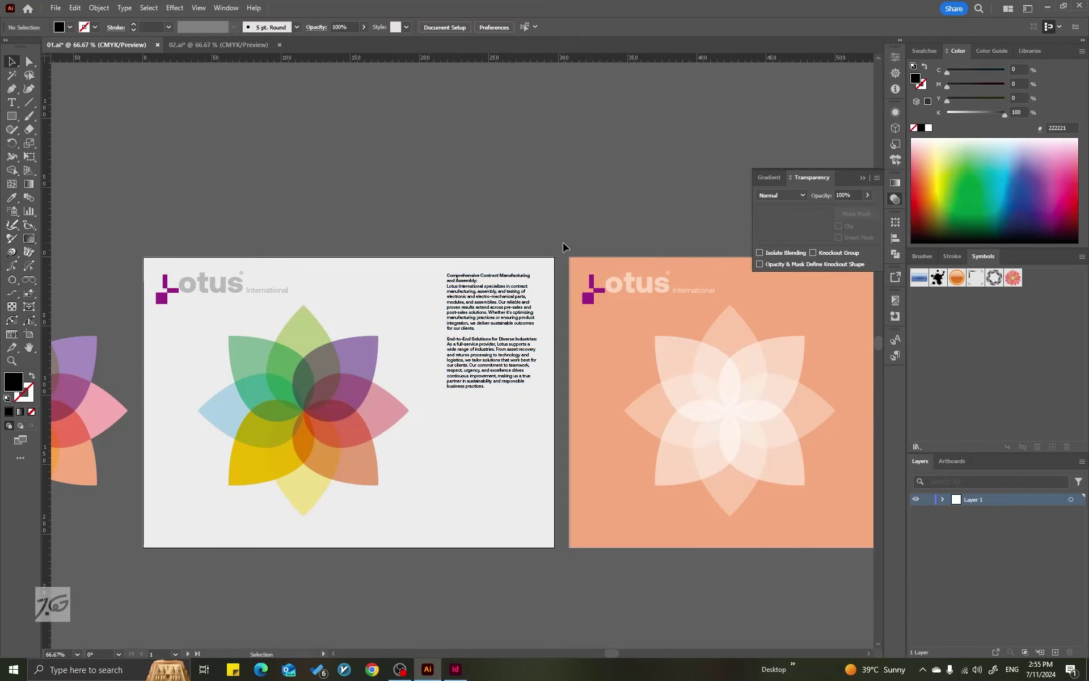
{"action": "left_click", "coordinate": [895, 198]}
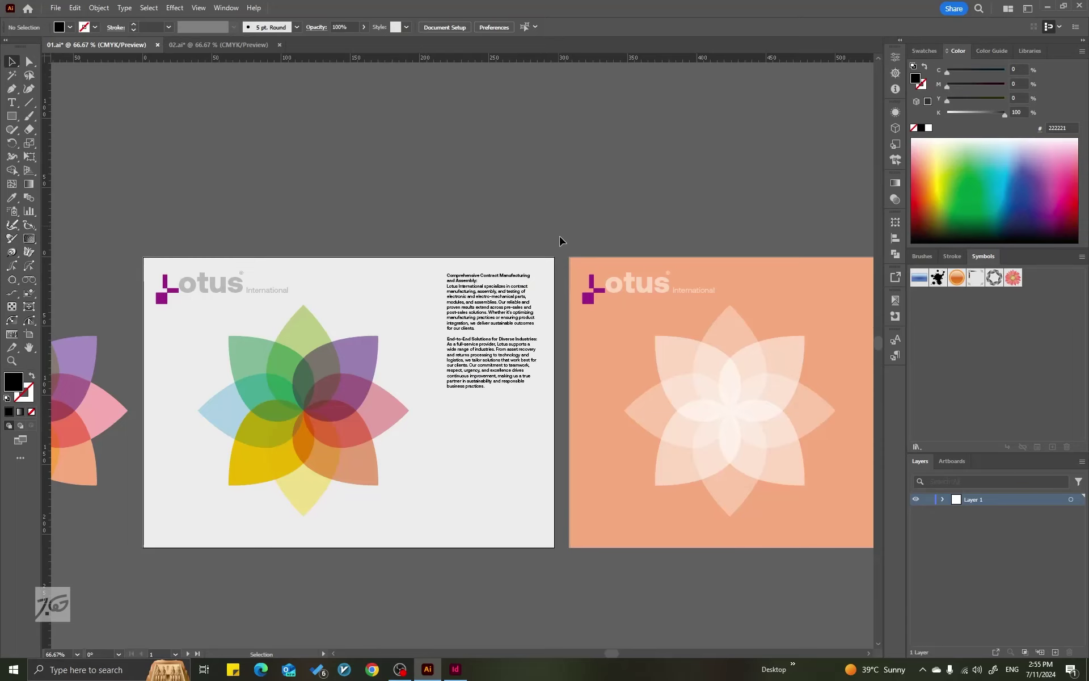
Compare the black body text on the orange artboard with the same text on the light grey artboard
{"action": "scroll", "coordinate": [539, 312], "scroll_direction": "right", "scroll_amount": 5}
{"action": "scroll", "coordinate": [703, 361], "scroll_direction": "up", "scroll_amount": 2}
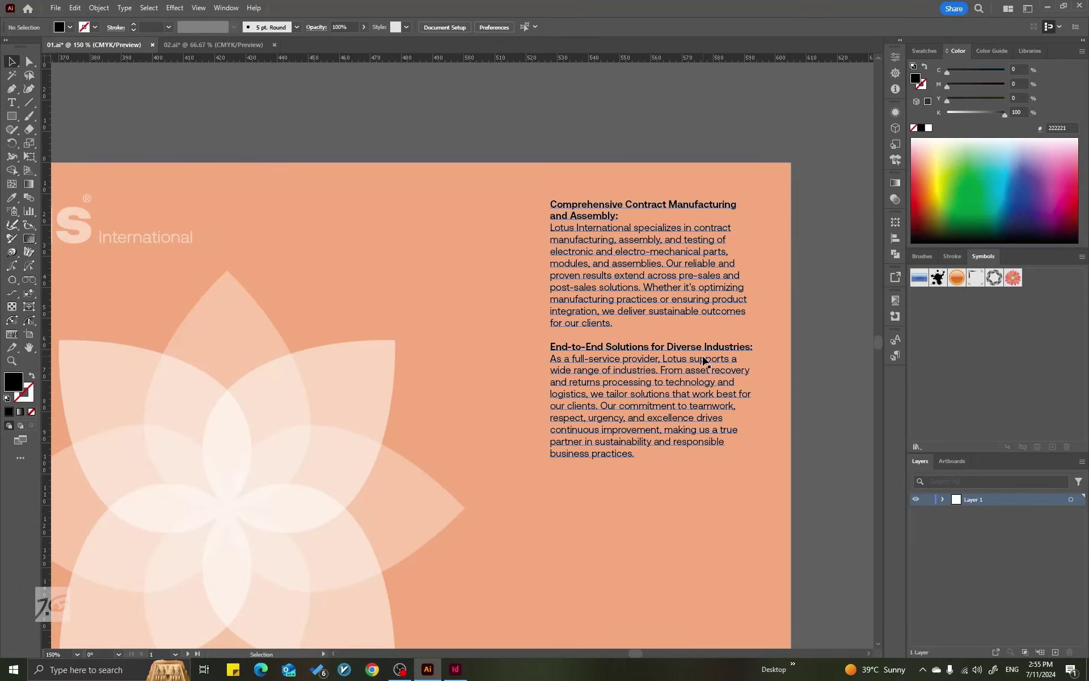
{"action": "scroll", "coordinate": [704, 361], "scroll_direction": "down", "scroll_amount": 2}
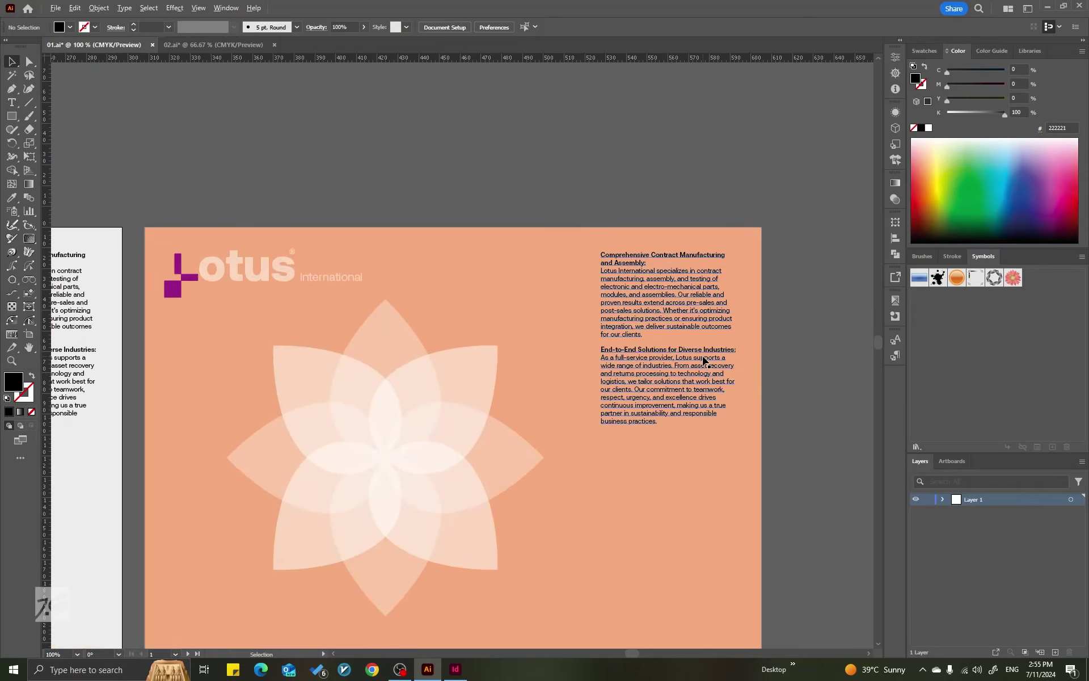
{"action": "left_click_drag", "start_coordinate": [686, 280], "coordinate": [714, 267]}
{"action": "scroll", "coordinate": [685, 272], "scroll_direction": "left", "scroll_amount": 7}
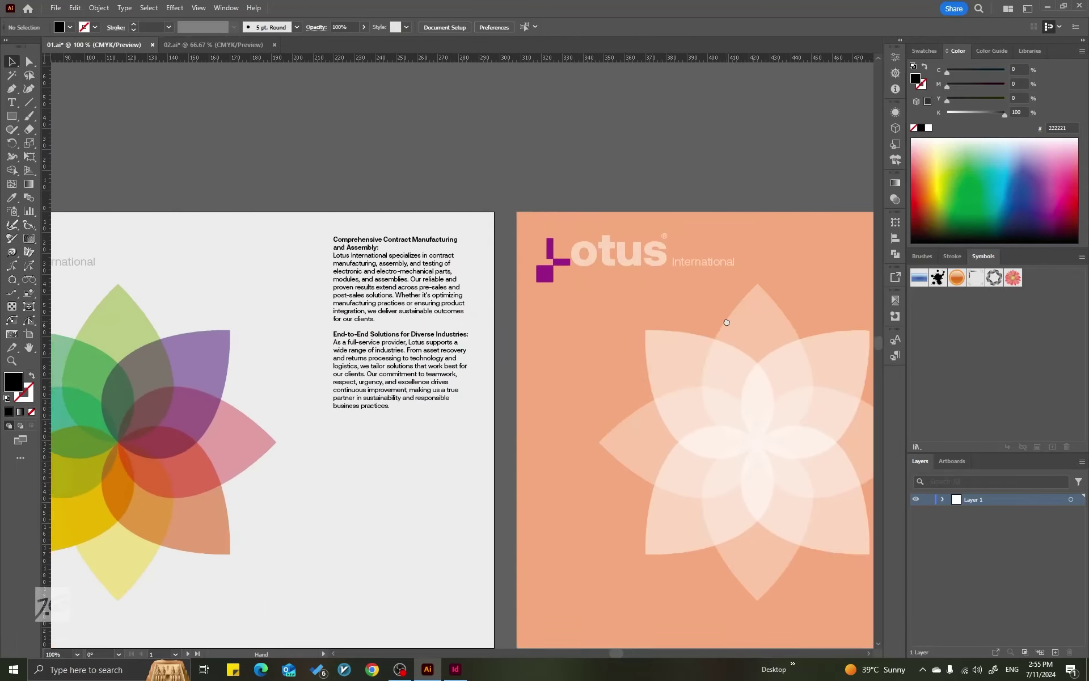
{"action": "left_click_drag", "start_coordinate": [717, 316], "coordinate": [357, 356]}
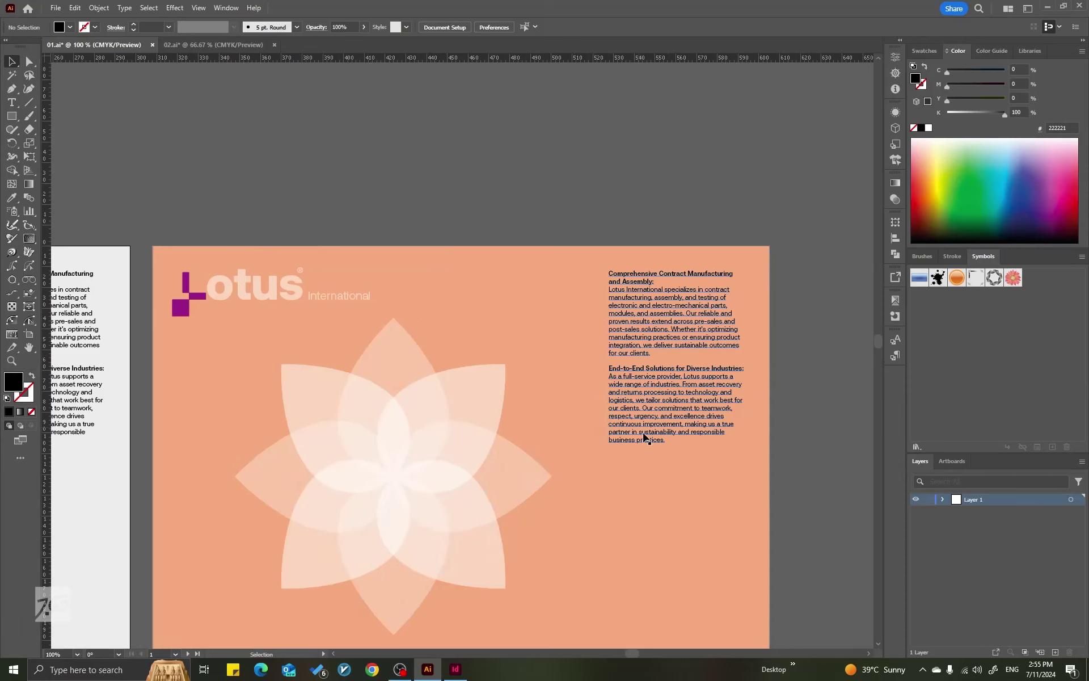
Select the black body text block on the orange artboard and view it close up
{"action": "left_click", "coordinate": [668, 331]}
{"action": "left_click", "coordinate": [669, 331]}
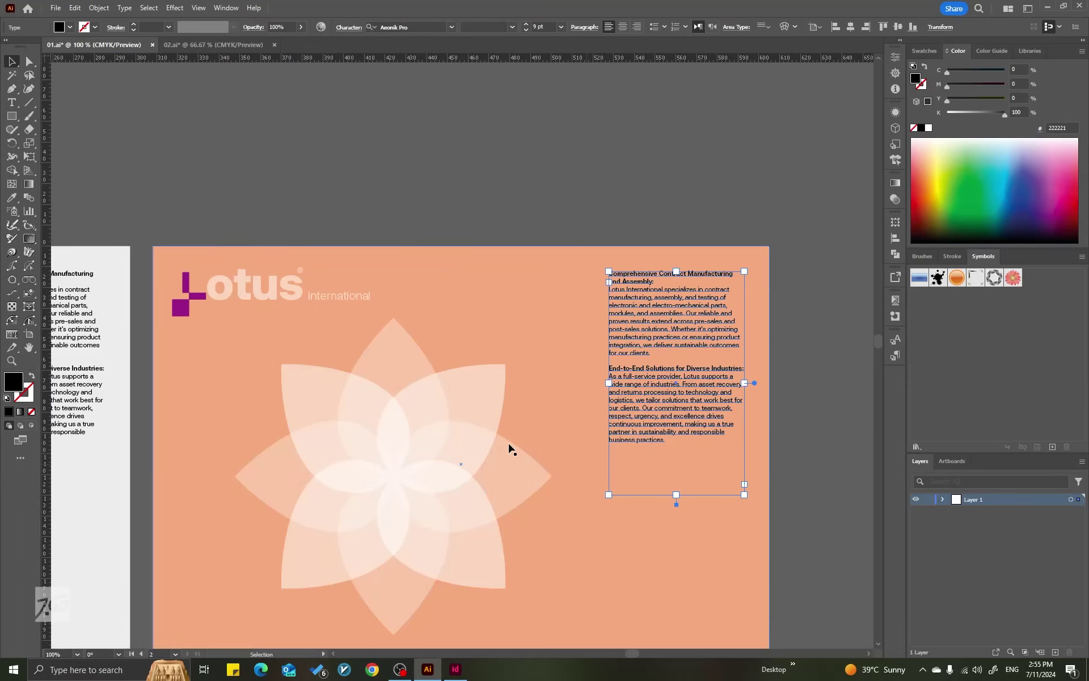
{"action": "scroll", "coordinate": [513, 451], "scroll_direction": "left", "scroll_amount": 6}
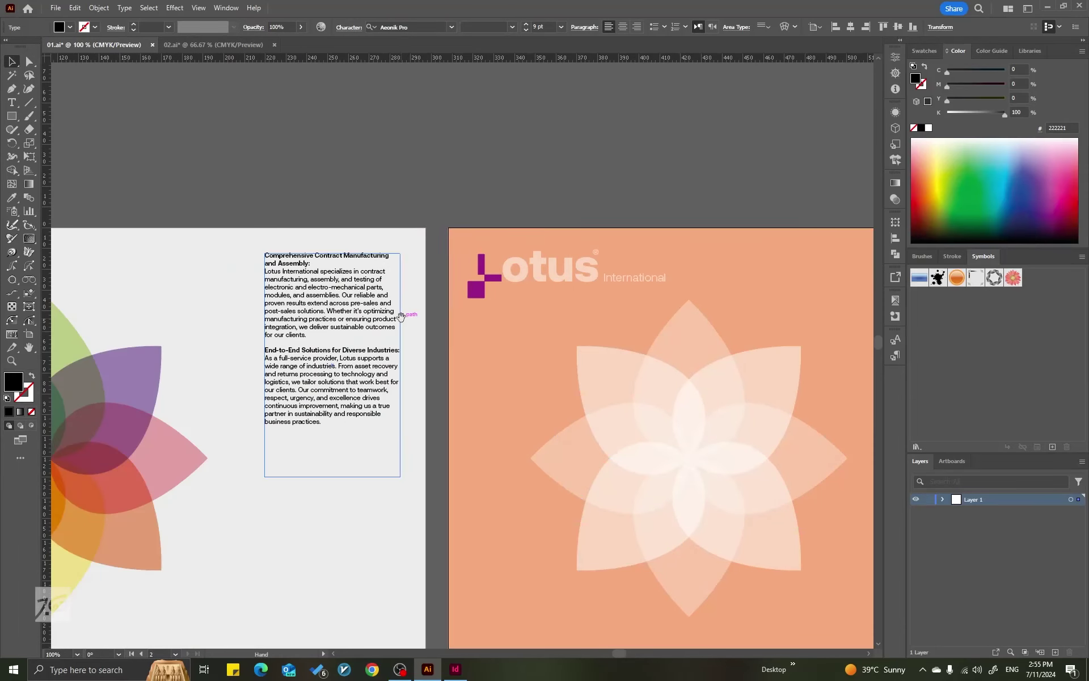
{"action": "left_click_drag", "start_coordinate": [401, 315], "coordinate": [122, 316]}
{"action": "left_click", "coordinate": [740, 343]}
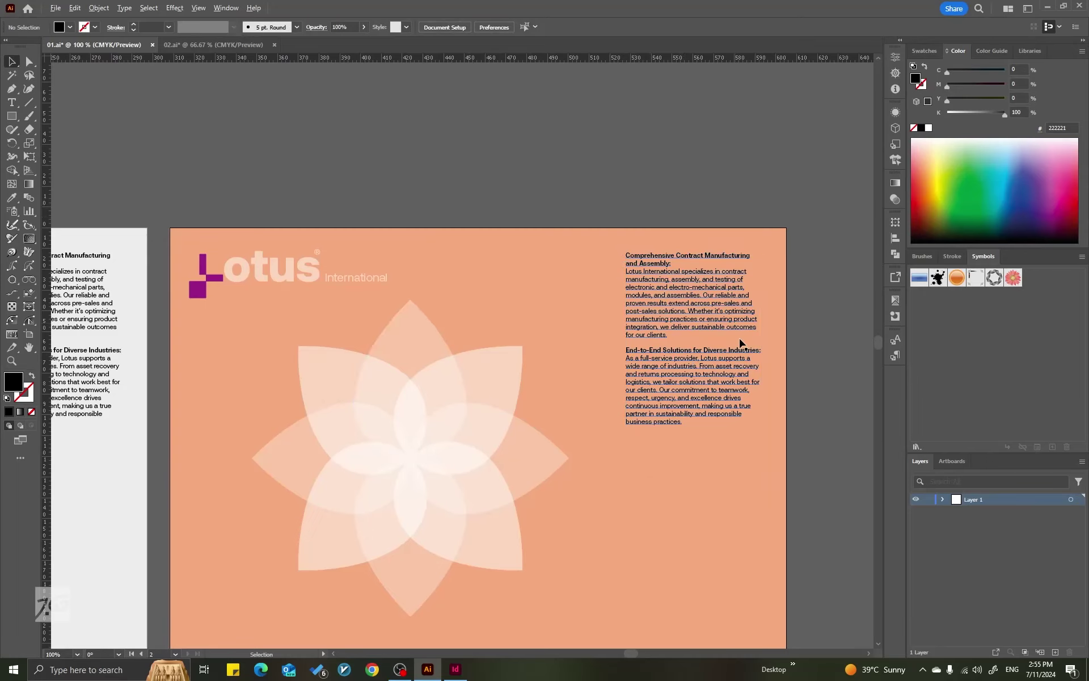
{"action": "scroll", "coordinate": [740, 343], "scroll_direction": "up", "scroll_amount": 2}
{"action": "left_click", "coordinate": [667, 321]}
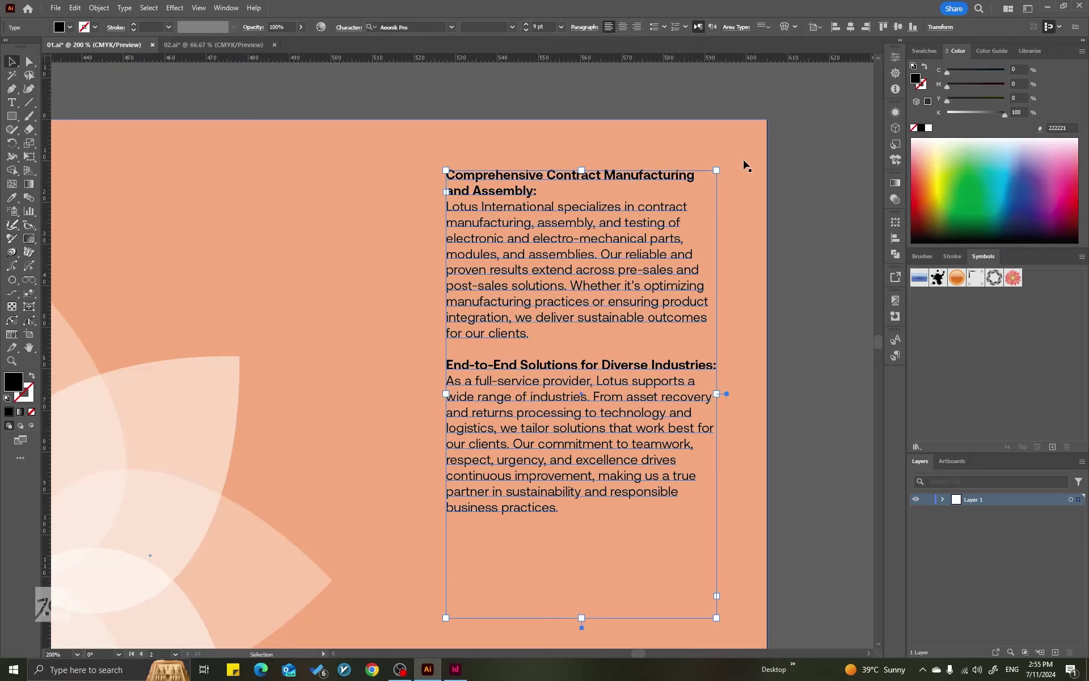
{"action": "left_click_drag", "start_coordinate": [785, 277], "coordinate": [510, 277]}
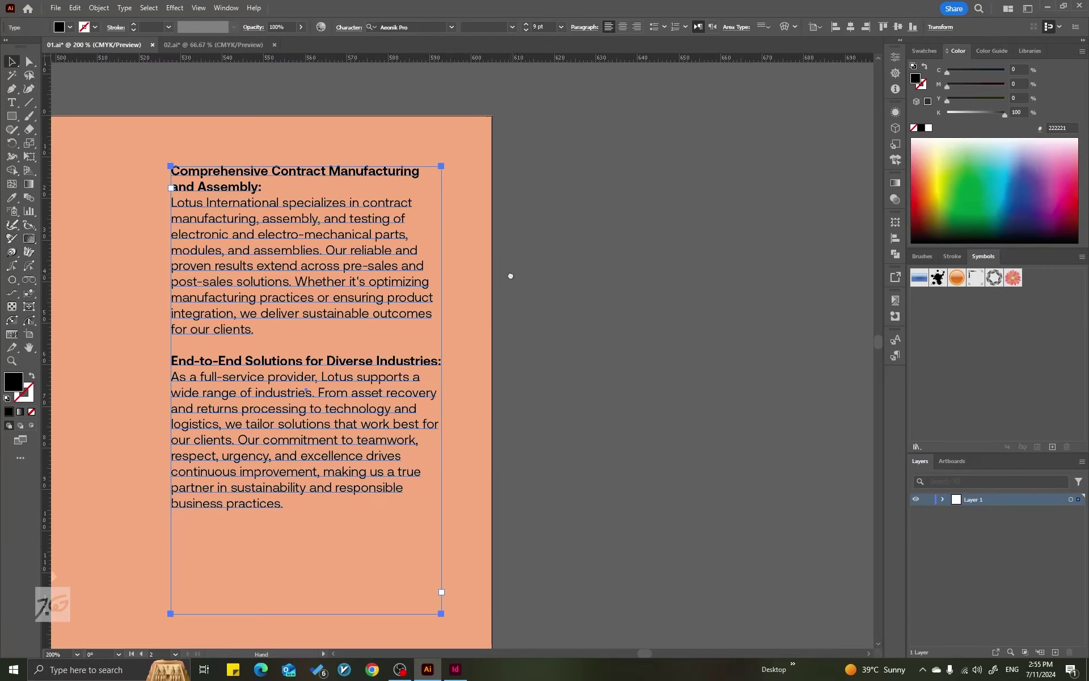
Turn on Overprint Preview in the Separations Preview, enlarge its ink list, and hide the Black plate
{"action": "left_click", "coordinate": [894, 300]}
{"action": "left_click", "coordinate": [675, 224]}
{"action": "left_click", "coordinate": [266, 187]}
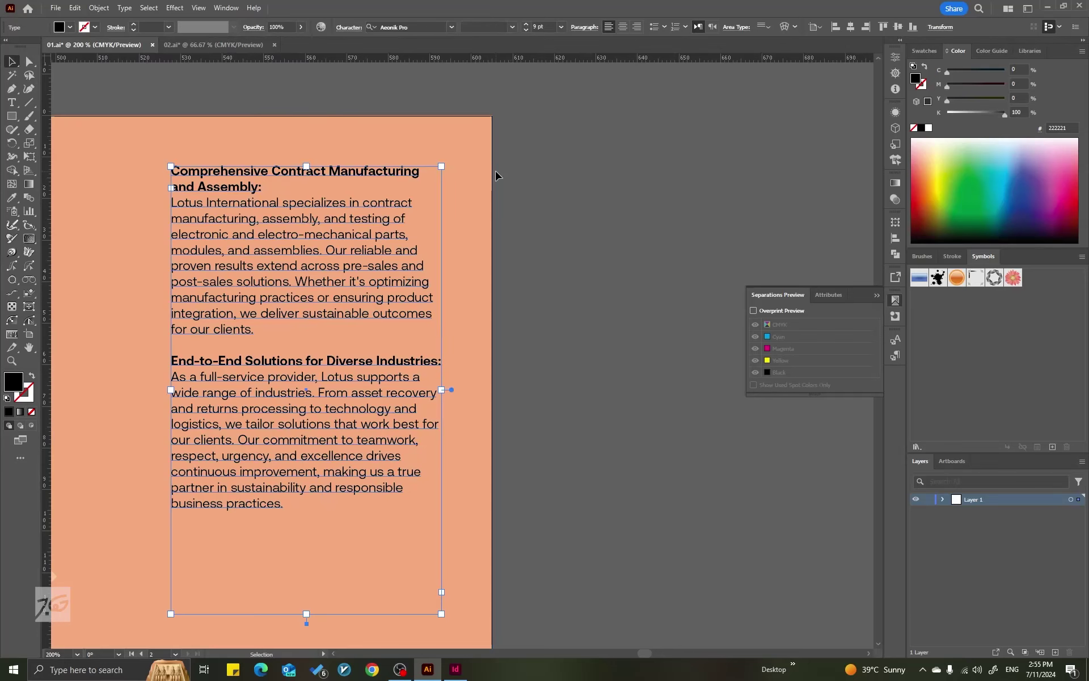
{"action": "left_click", "coordinate": [754, 310]}
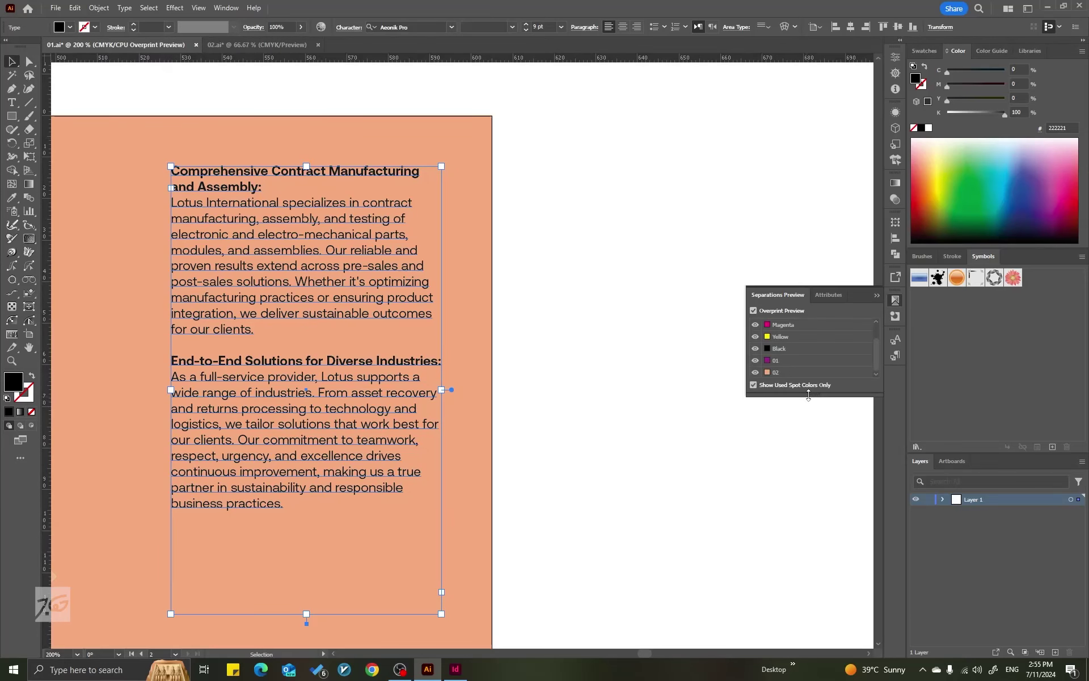
{"action": "left_click_drag", "start_coordinate": [809, 396], "coordinate": [807, 459]}
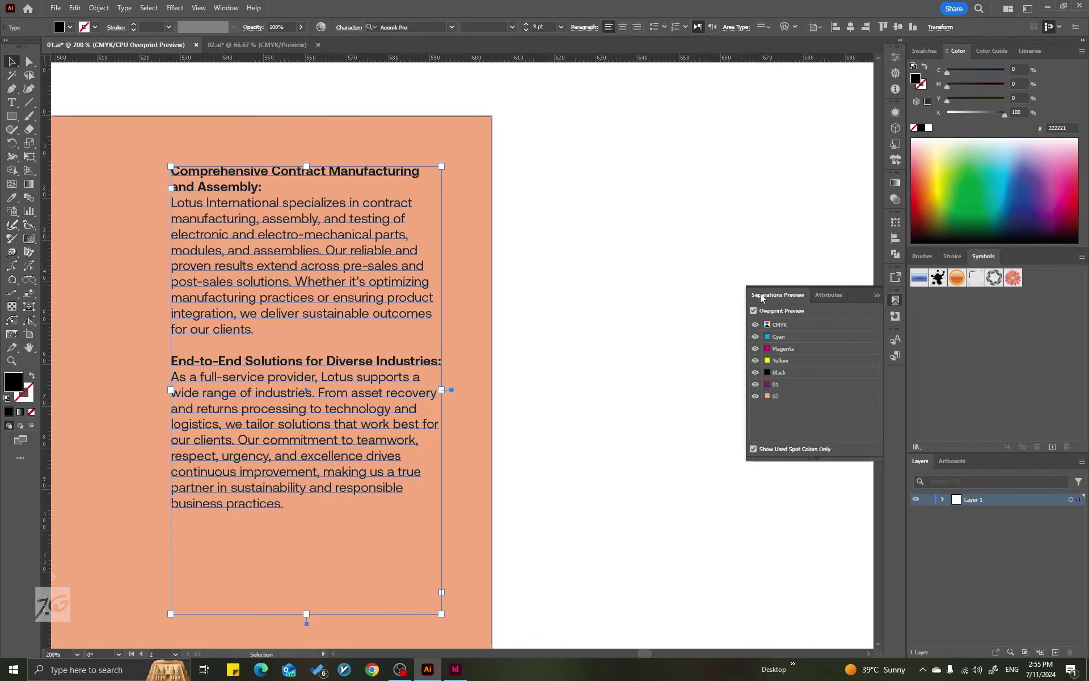
{"action": "left_click", "coordinate": [755, 372]}
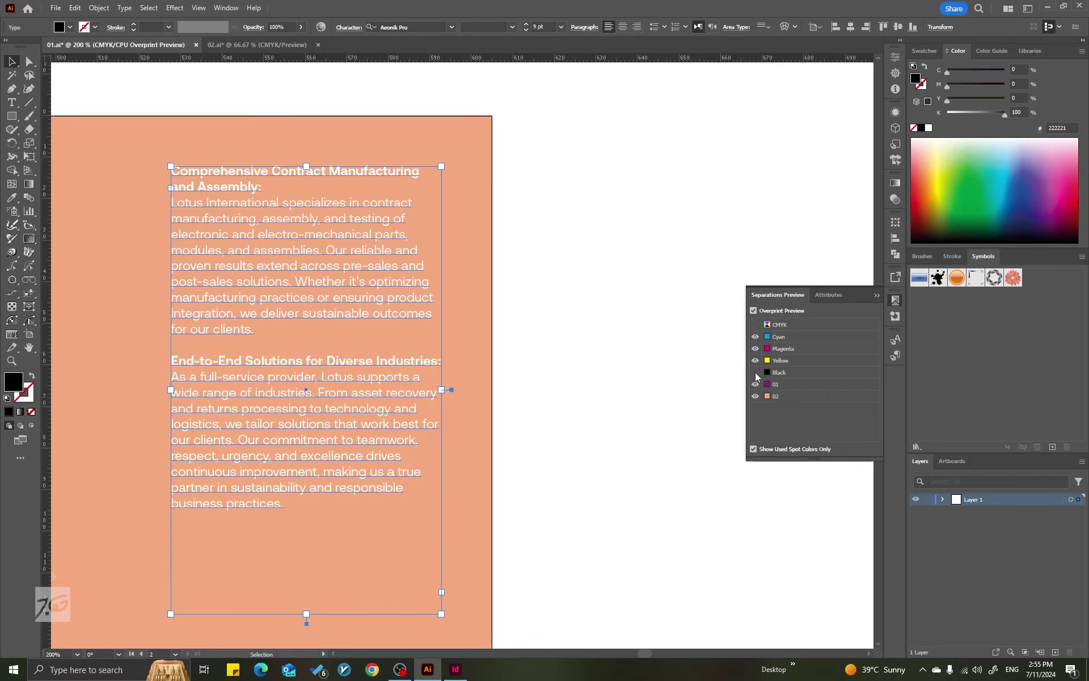
{"action": "left_click", "coordinate": [591, 277]}
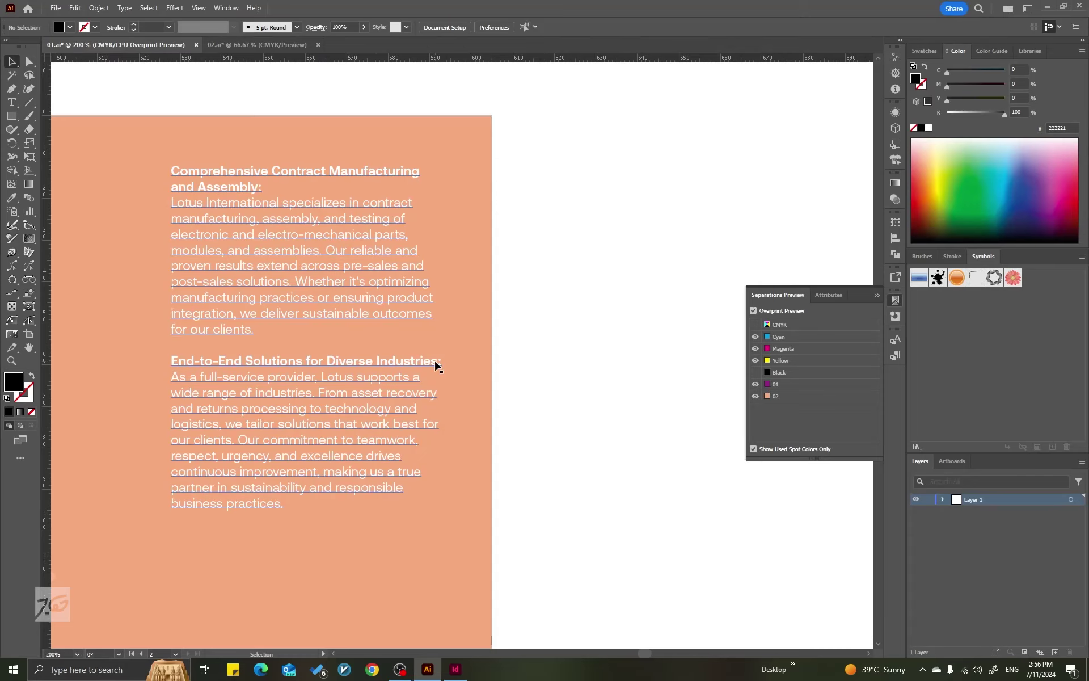
Toggle the Black separation to compare the contract manufacturing text with and without black ink, ending with Black shown
{"action": "scroll", "coordinate": [376, 319], "scroll_direction": "up", "scroll_amount": 2}
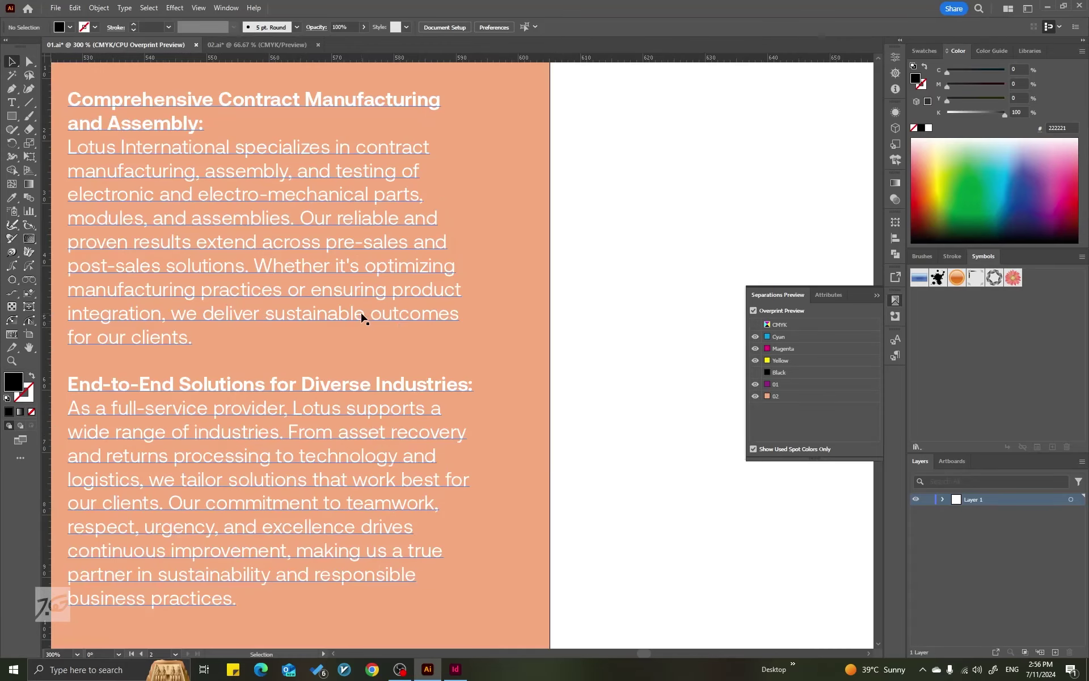
{"action": "scroll", "coordinate": [363, 317], "scroll_direction": "up", "scroll_amount": 1}
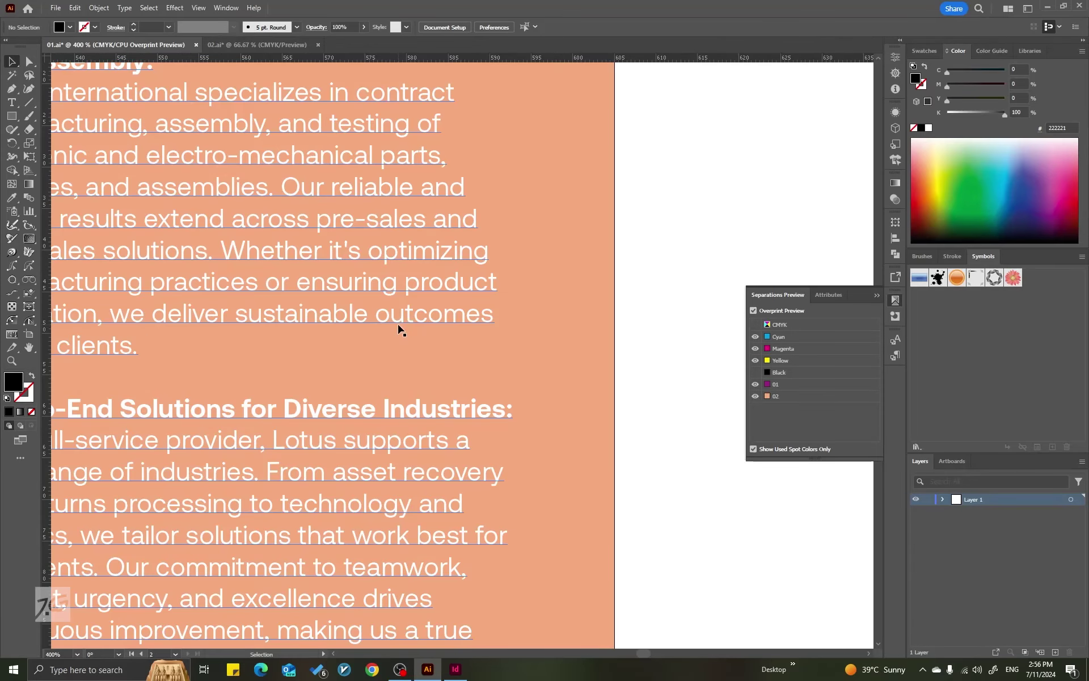
{"action": "scroll", "coordinate": [399, 323], "scroll_direction": "up", "scroll_amount": 3}
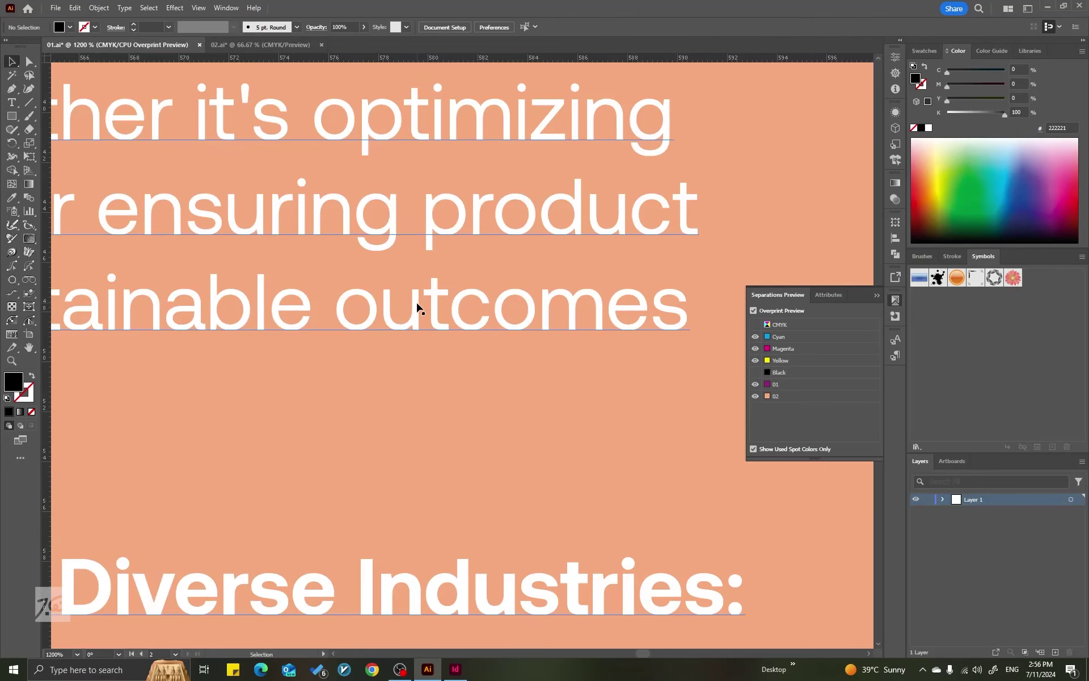
{"action": "scroll", "coordinate": [413, 321], "scroll_direction": "down", "scroll_amount": 5}
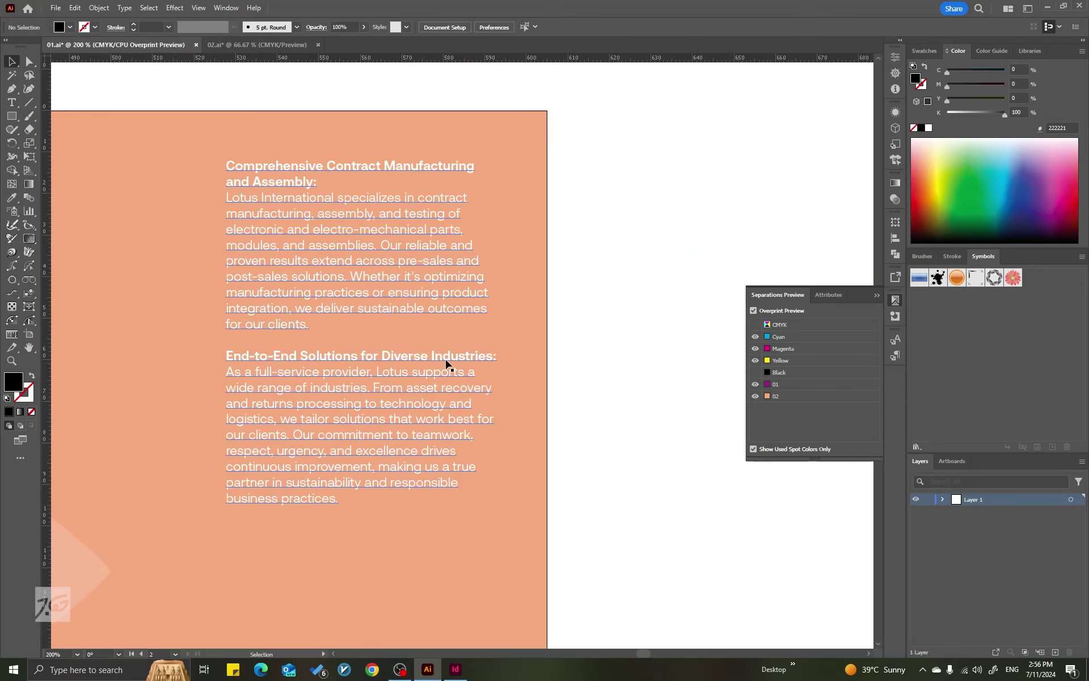
{"action": "left_click", "coordinate": [755, 372]}
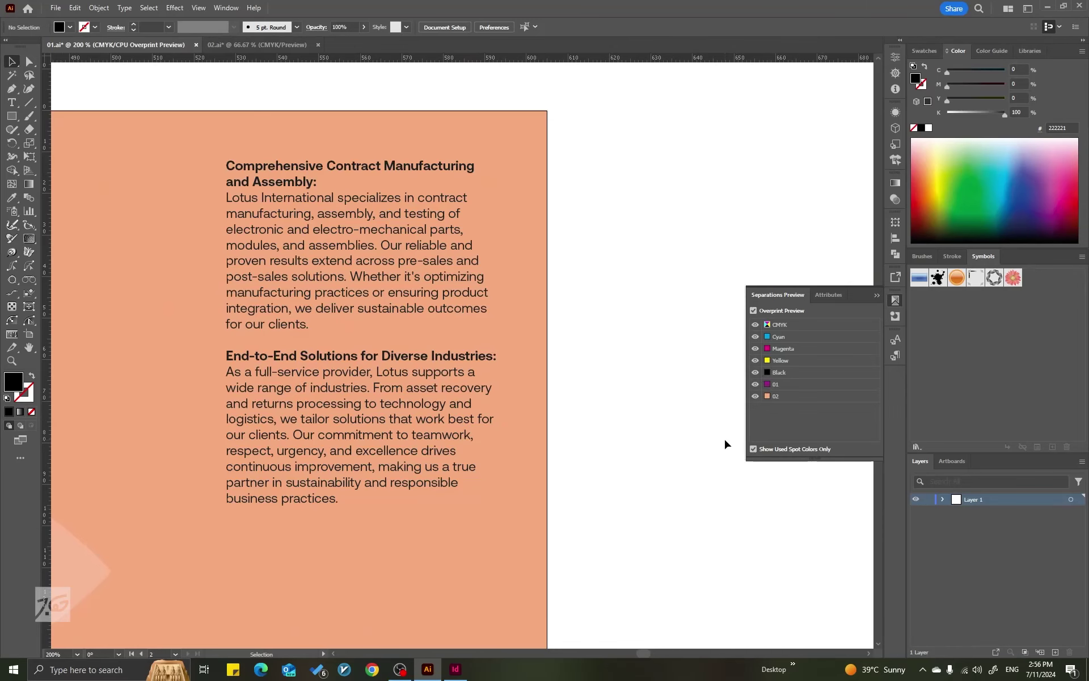
{"action": "left_click", "coordinate": [755, 373]}
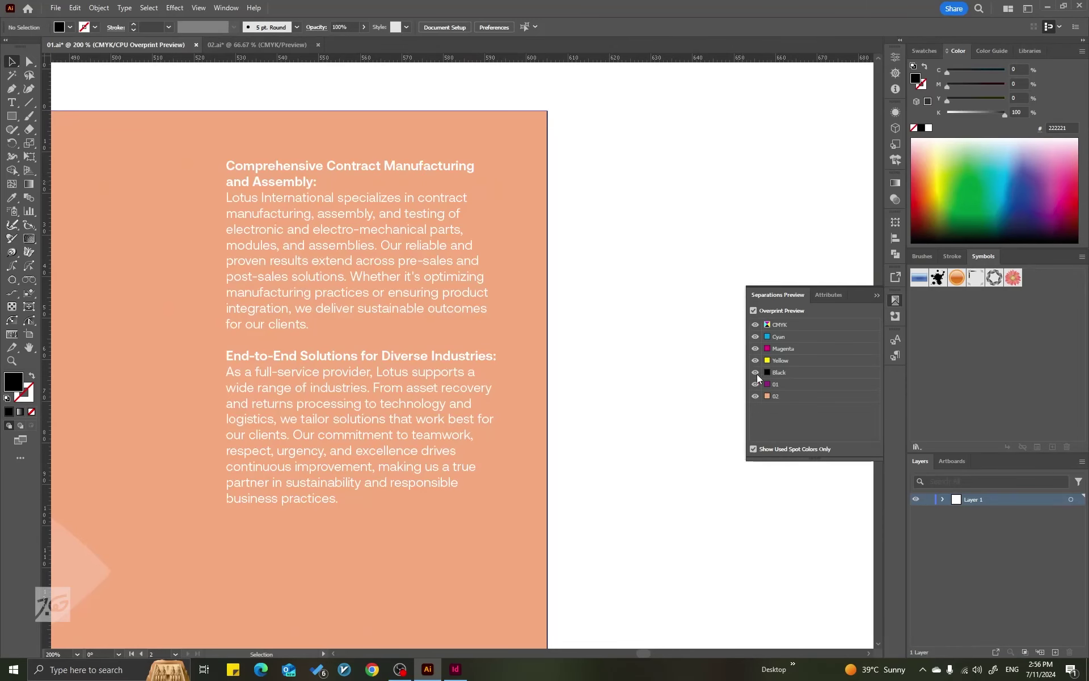
{"action": "left_click", "coordinate": [755, 372]}
{"action": "left_click", "coordinate": [796, 373]}
{"action": "left_click", "coordinate": [795, 372]}
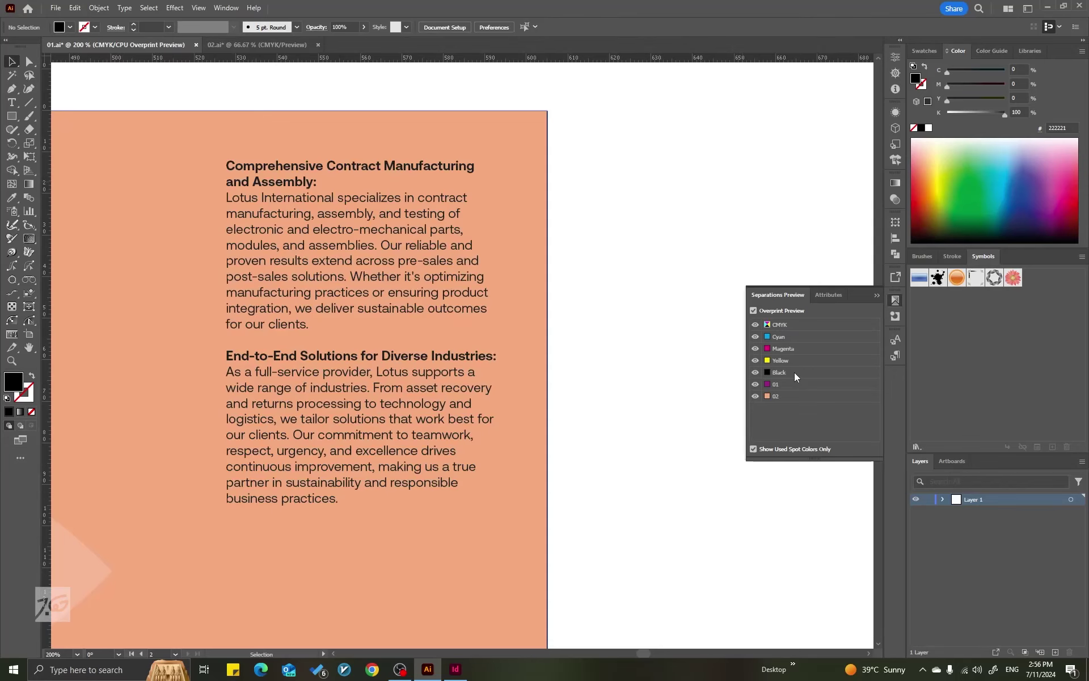
Examine the edges of the black body text against the orange background at high magnification with all separations shown
{"action": "scroll", "coordinate": [487, 330], "scroll_direction": "up", "scroll_amount": 5}
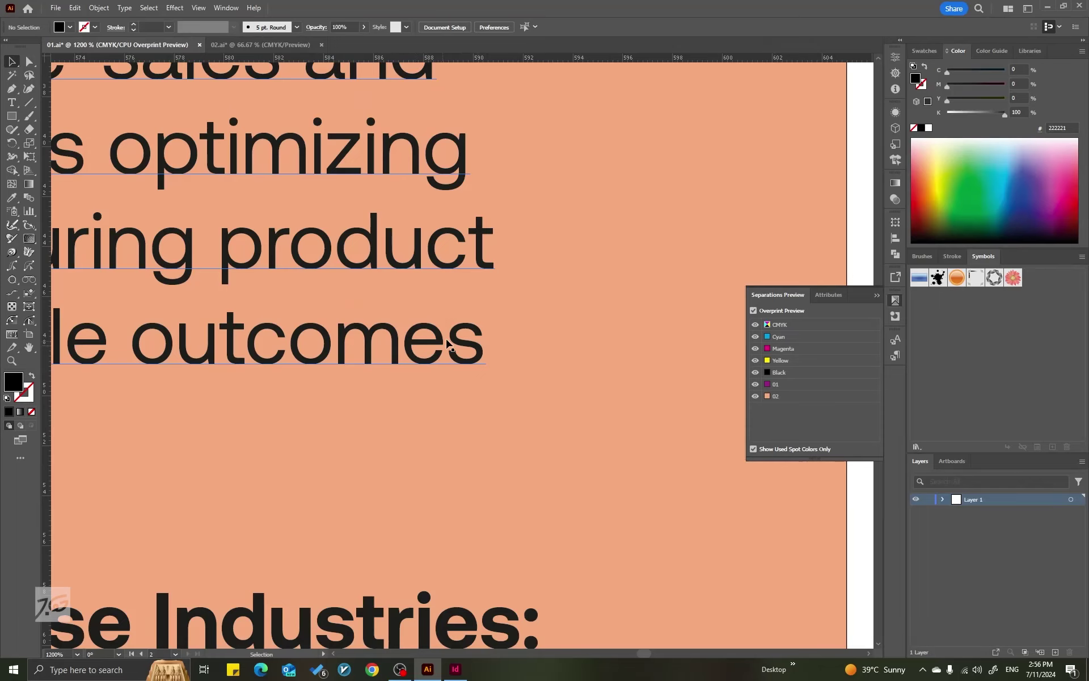
{"action": "scroll", "coordinate": [447, 343], "scroll_direction": "up", "scroll_amount": 3}
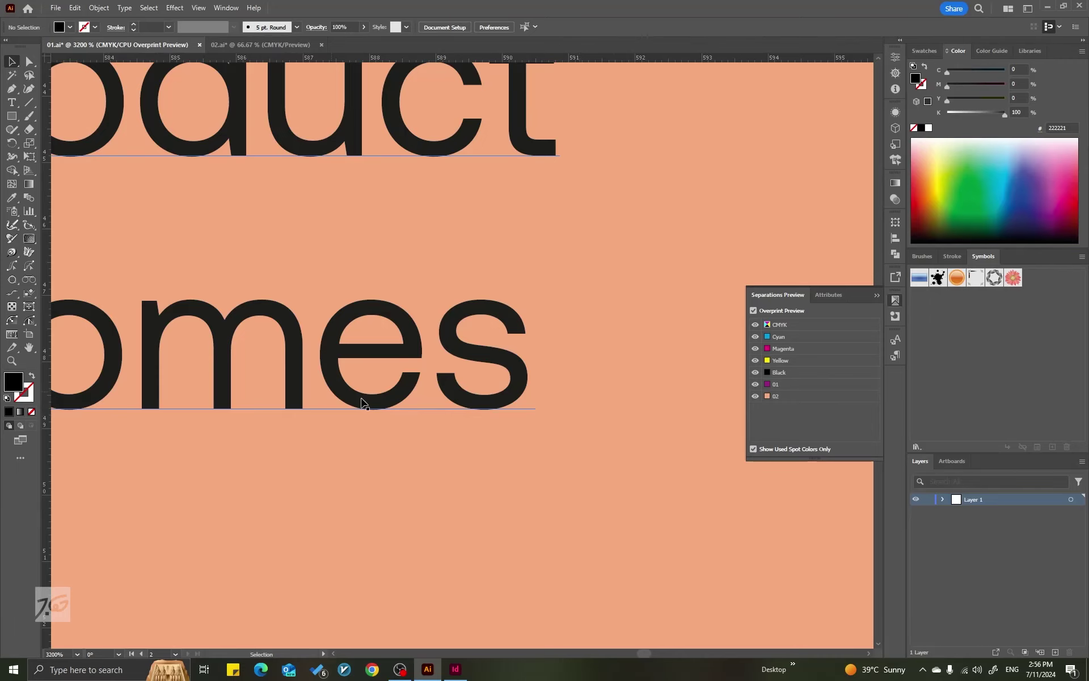
{"action": "scroll", "coordinate": [464, 419], "scroll_direction": "down", "scroll_amount": 3}
{"action": "scroll", "coordinate": [501, 403], "scroll_direction": "down", "scroll_amount": 3}
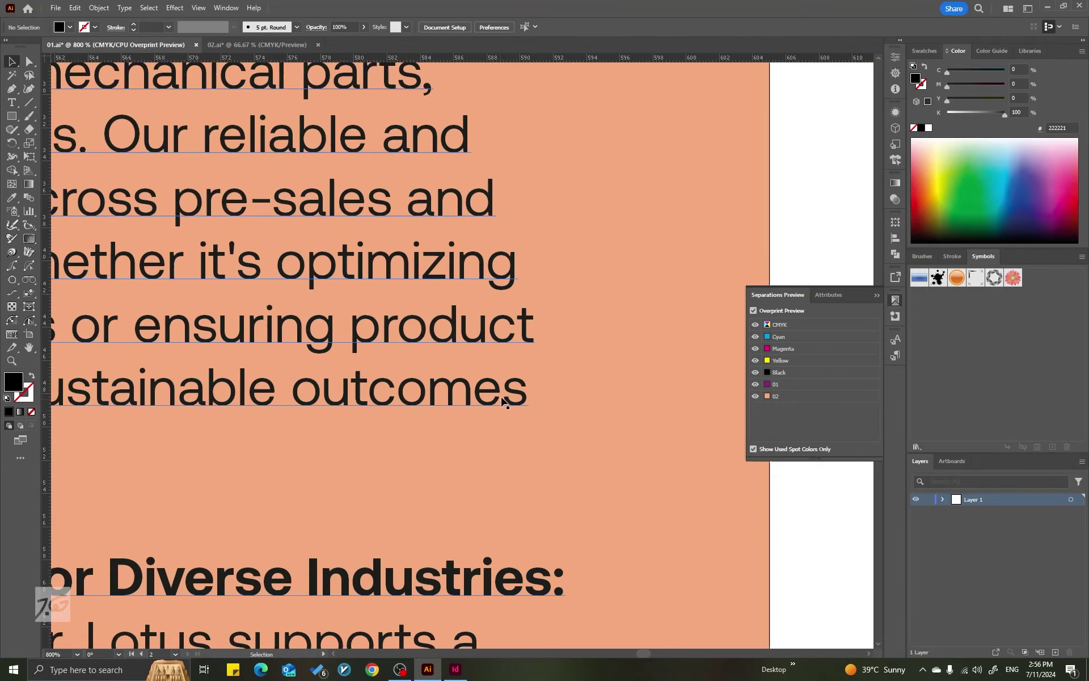
{"action": "scroll", "coordinate": [551, 421], "scroll_direction": "left", "scroll_amount": 1}
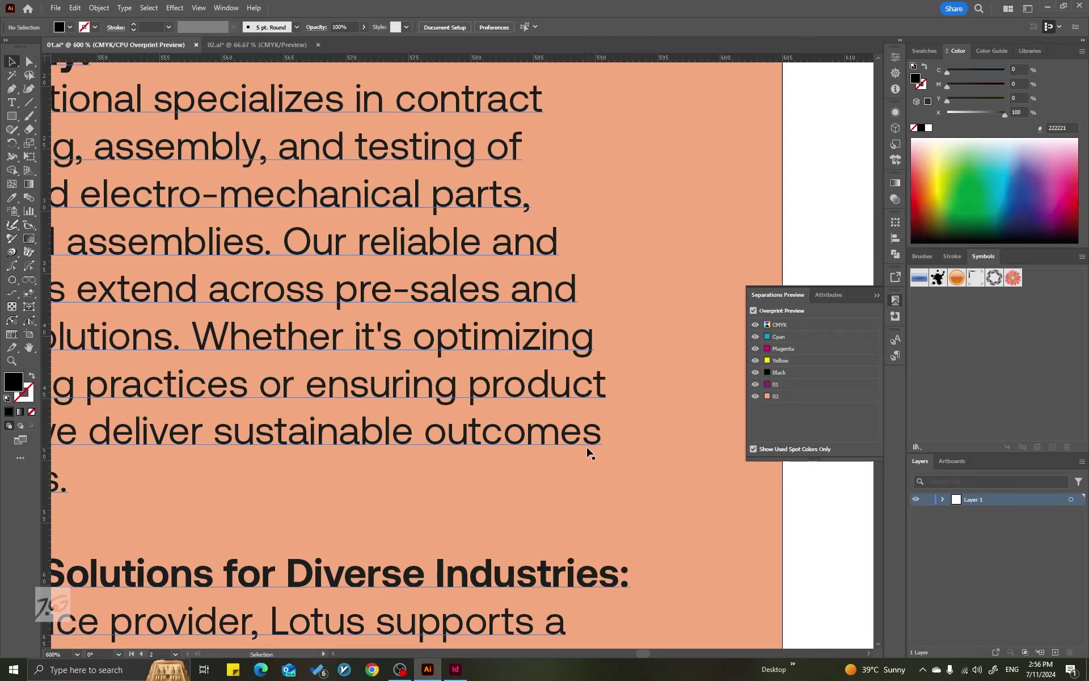
{"action": "scroll", "coordinate": [590, 452], "scroll_direction": "down", "scroll_amount": 2}
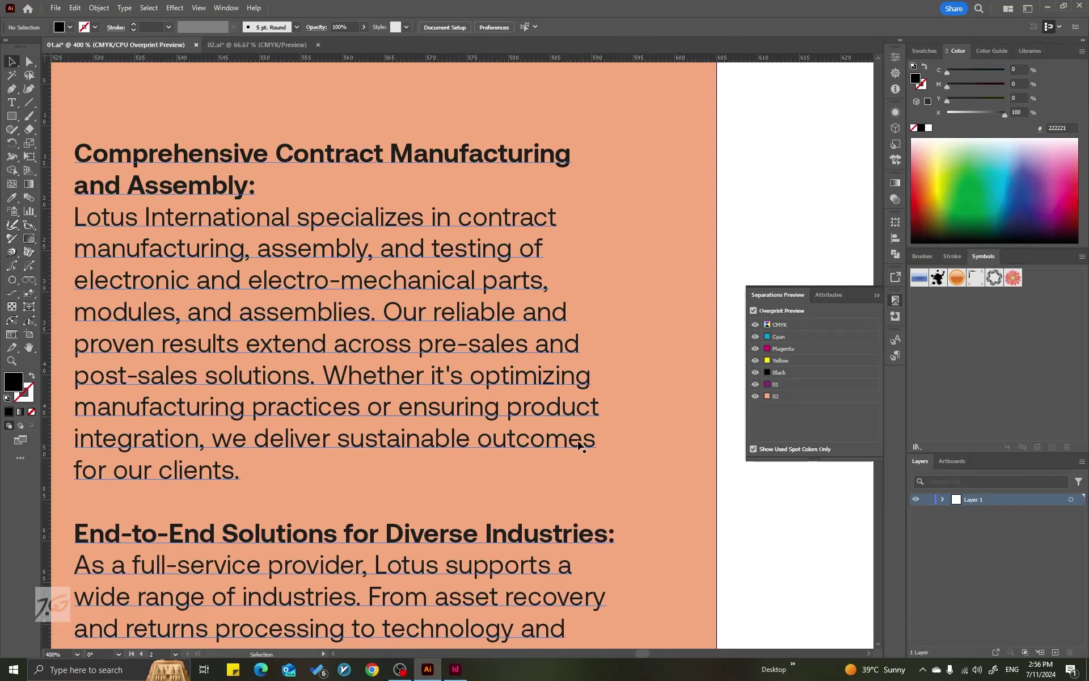
{"action": "scroll", "coordinate": [578, 443], "scroll_direction": "left", "scroll_amount": 1}
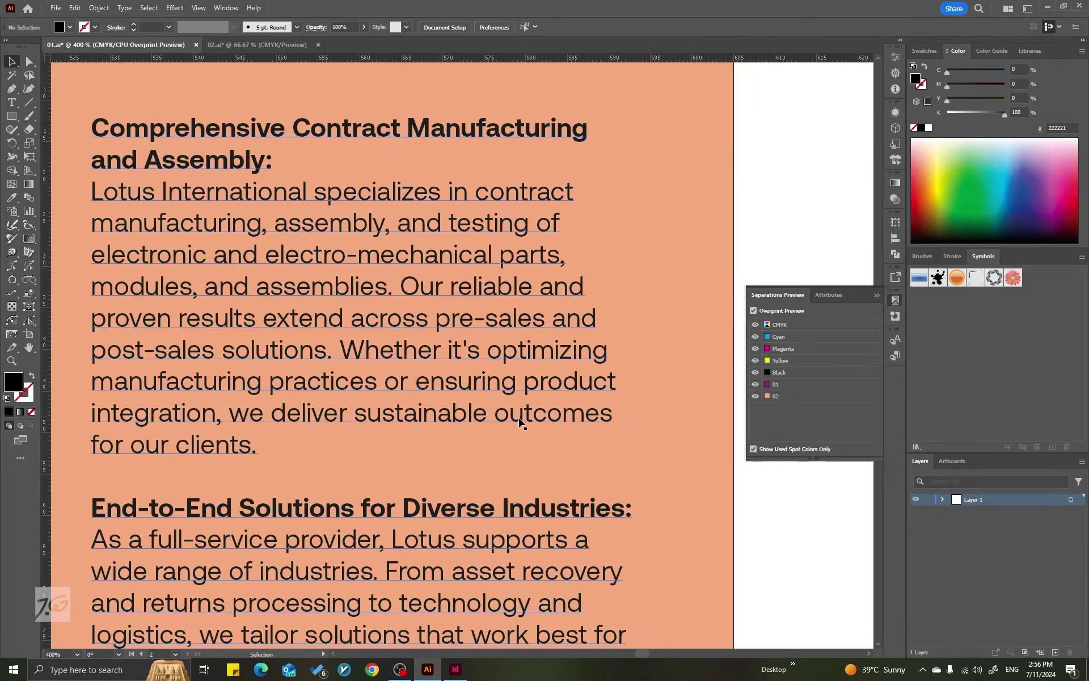
{"action": "scroll", "coordinate": [527, 426], "scroll_direction": "down", "scroll_amount": 2}
{"action": "scroll", "coordinate": [527, 425], "scroll_direction": "down", "scroll_amount": 1}
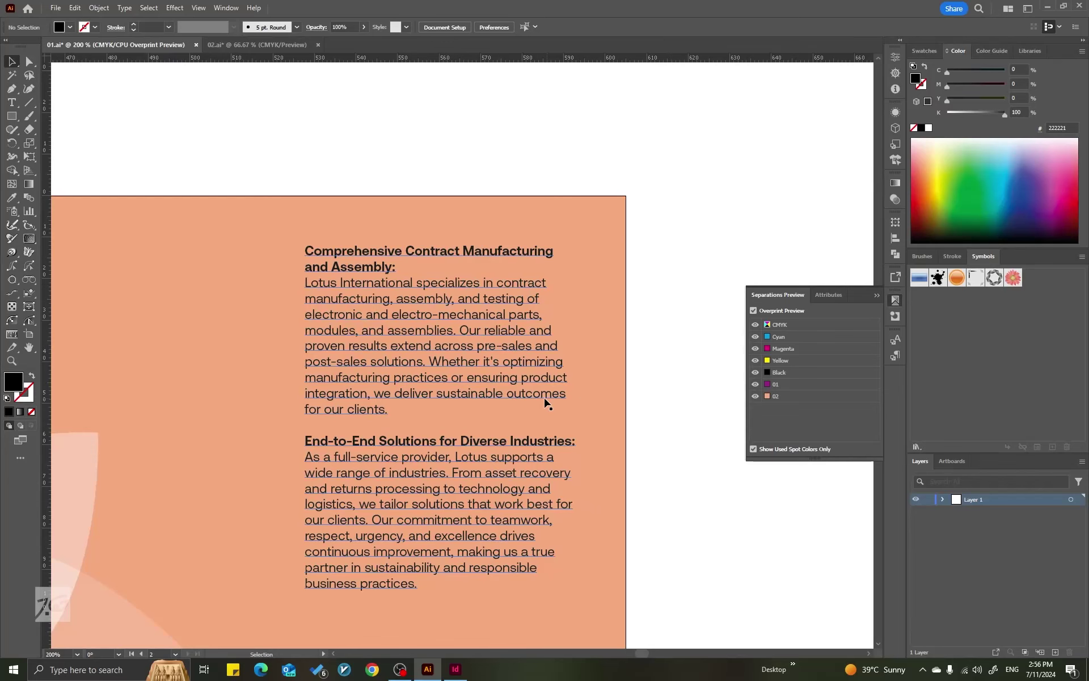
Set the contract manufacturing text block's blending mode to Multiply and check it with the Black separation hidden and shown again
{"action": "left_click", "coordinate": [514, 395]}
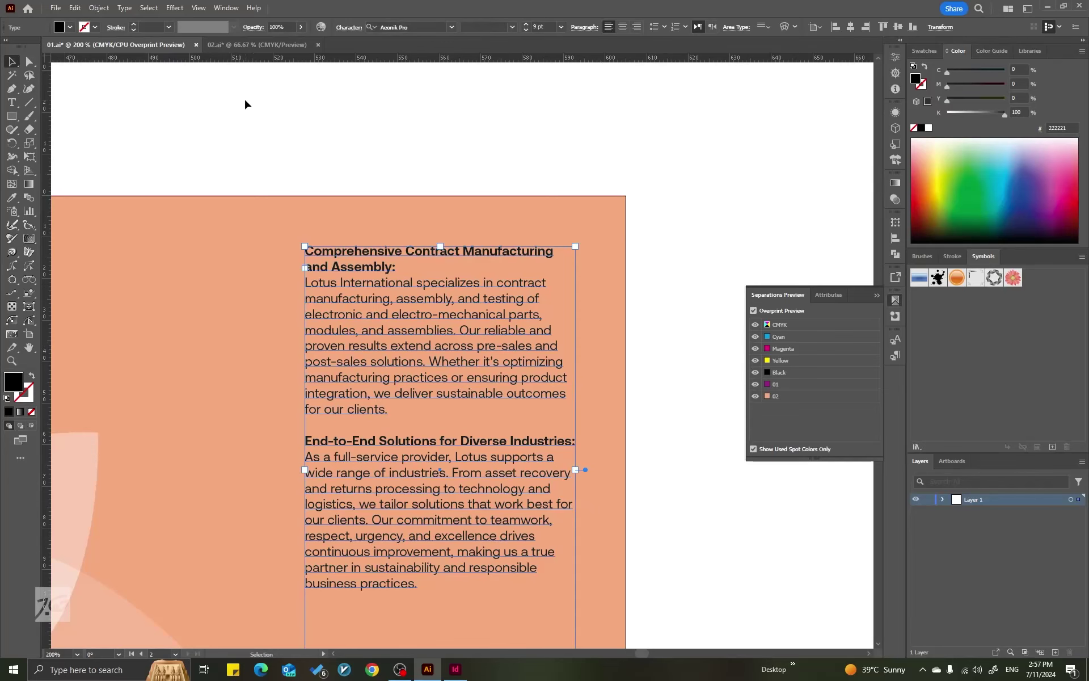
{"action": "left_click", "coordinate": [253, 27]}
{"action": "left_click", "coordinate": [161, 47]}
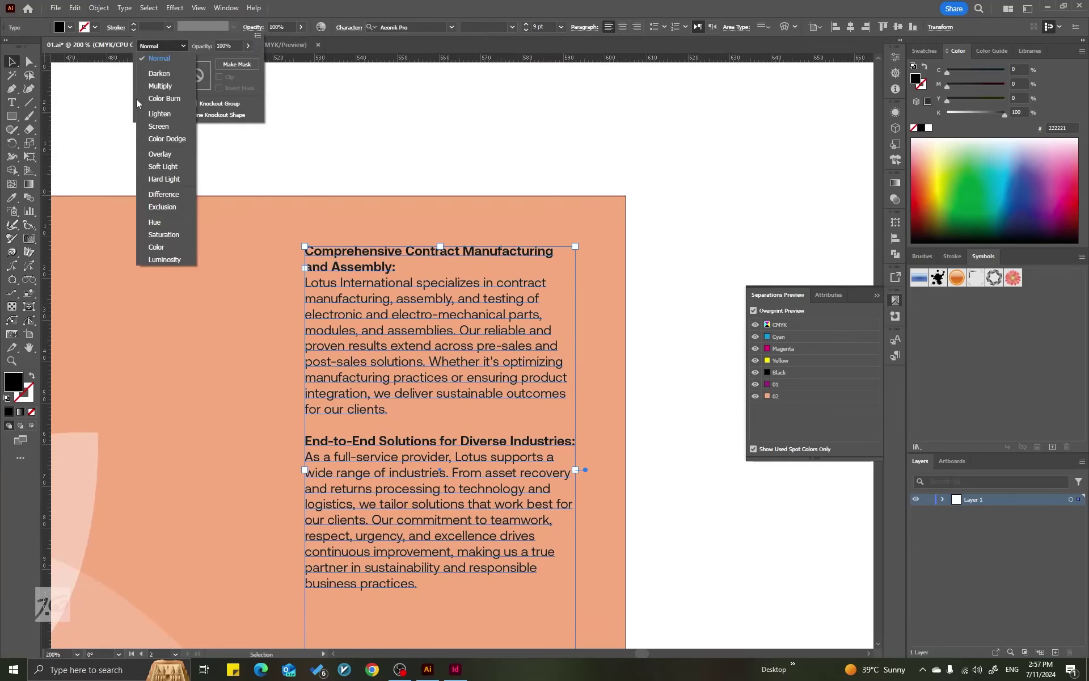
{"action": "left_click", "coordinate": [162, 85]}
{"action": "left_click", "coordinate": [692, 294]}
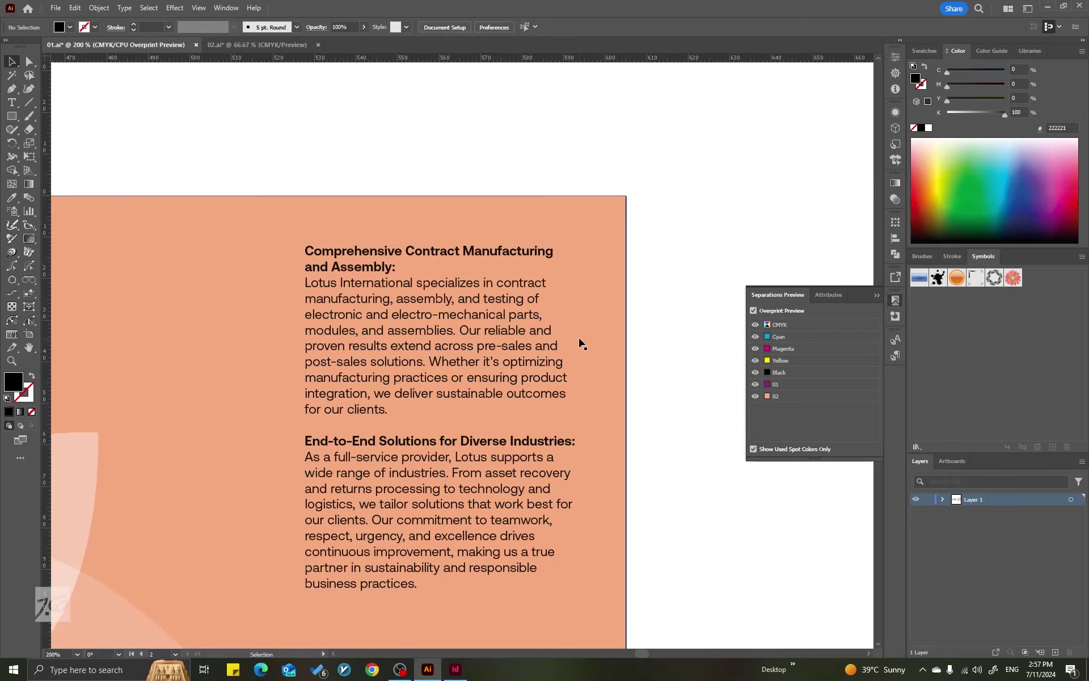
{"action": "left_click", "coordinate": [758, 371]}
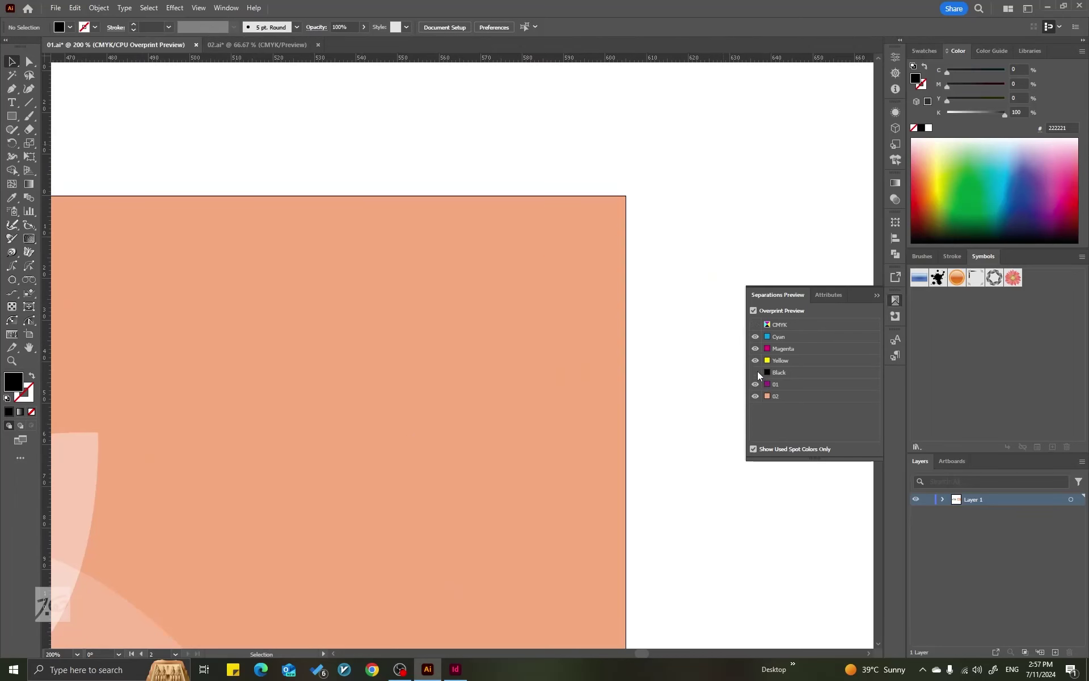
{"action": "left_click", "coordinate": [758, 371]}
Return the contract manufacturing text block's blending mode to Normal
{"action": "left_click", "coordinate": [436, 326]}
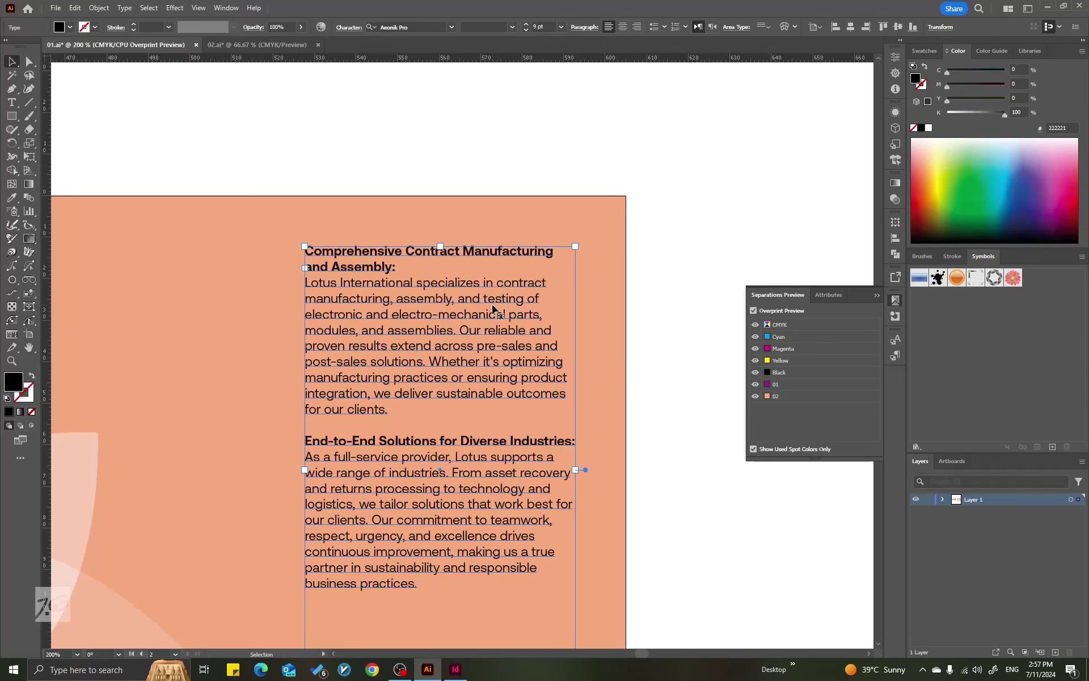
{"action": "left_click", "coordinate": [246, 27]}
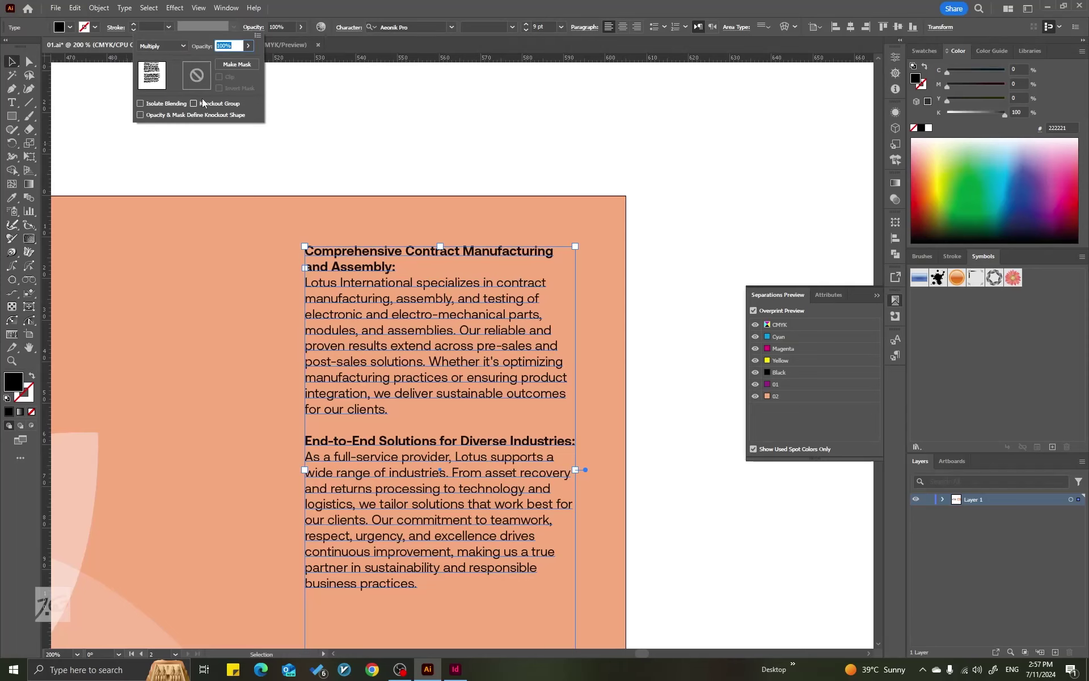
{"action": "left_click", "coordinate": [158, 48]}
{"action": "left_click", "coordinate": [154, 57]}
{"action": "left_click", "coordinate": [638, 270]}
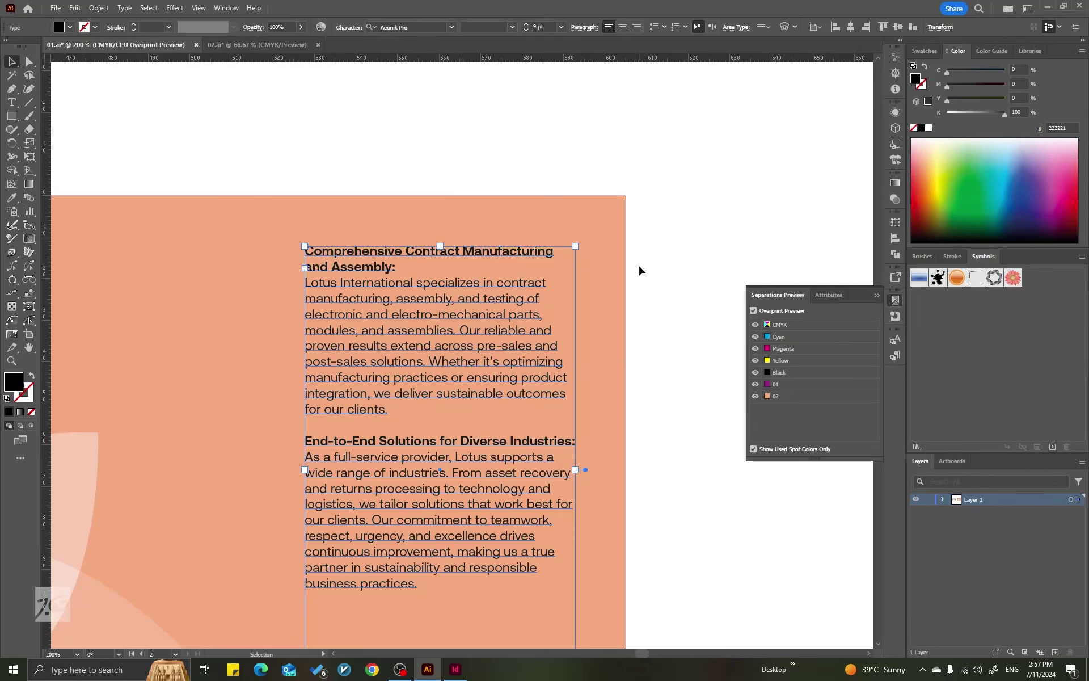
{"action": "left_click", "coordinate": [646, 339]}
Inspect the contract manufacturing text block up close in Normal blending mode with every separation shown
{"action": "scroll", "coordinate": [631, 434], "scroll_direction": "down", "scroll_amount": 2}
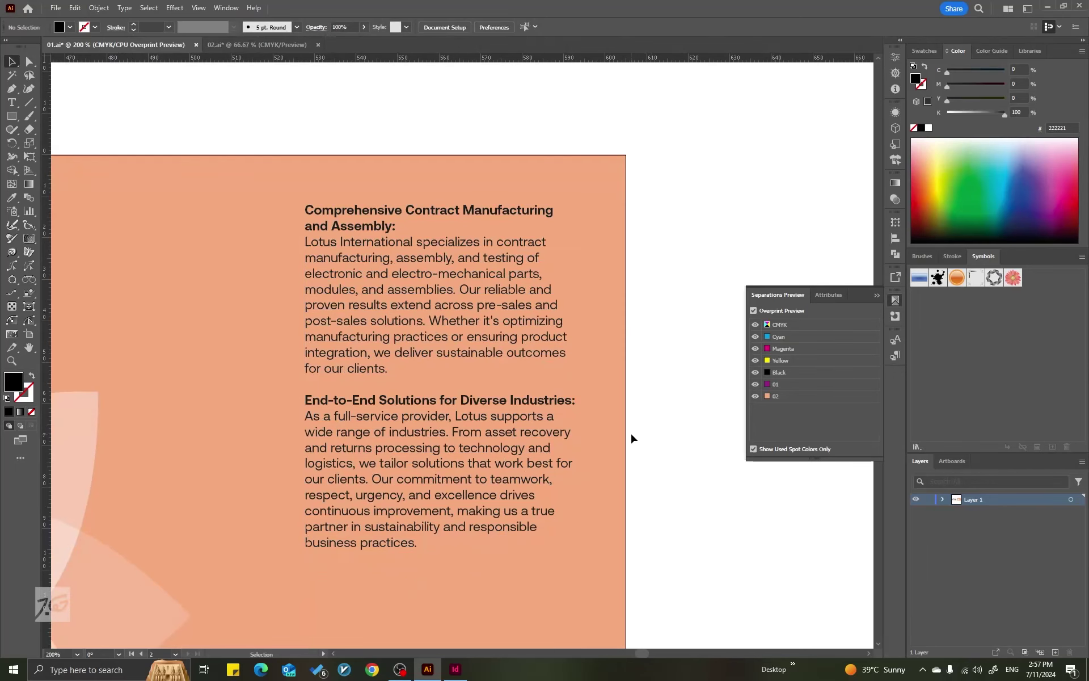
{"action": "key", "text": "z"}
{"action": "left_click", "coordinate": [566, 326]}
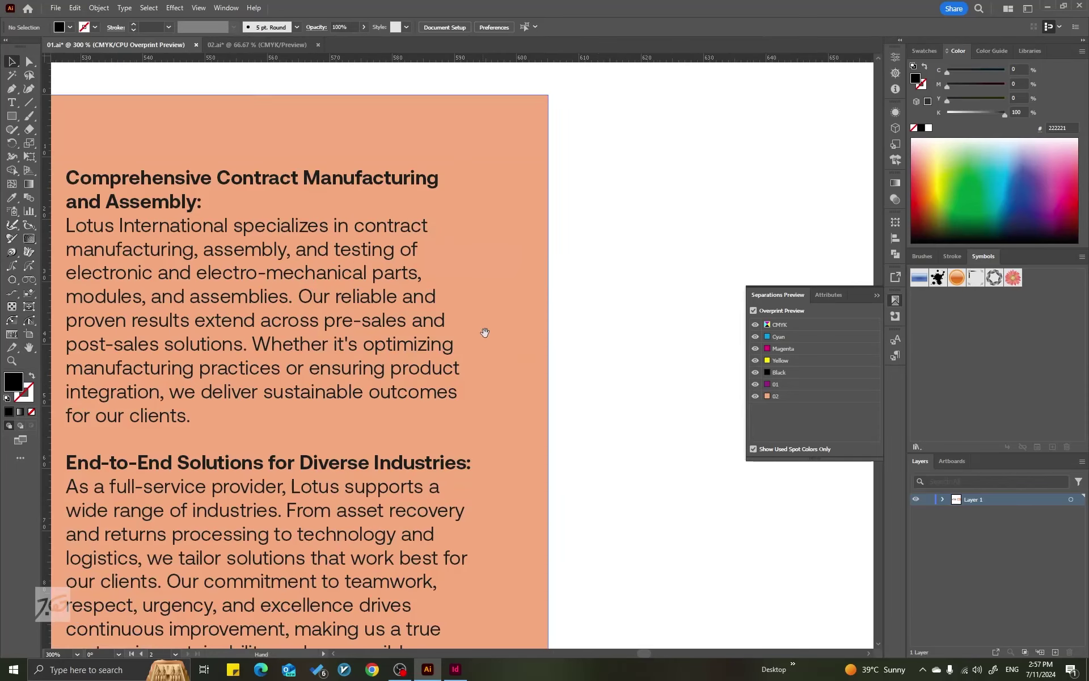
{"action": "left_click_drag", "start_coordinate": [484, 334], "coordinate": [574, 299]}
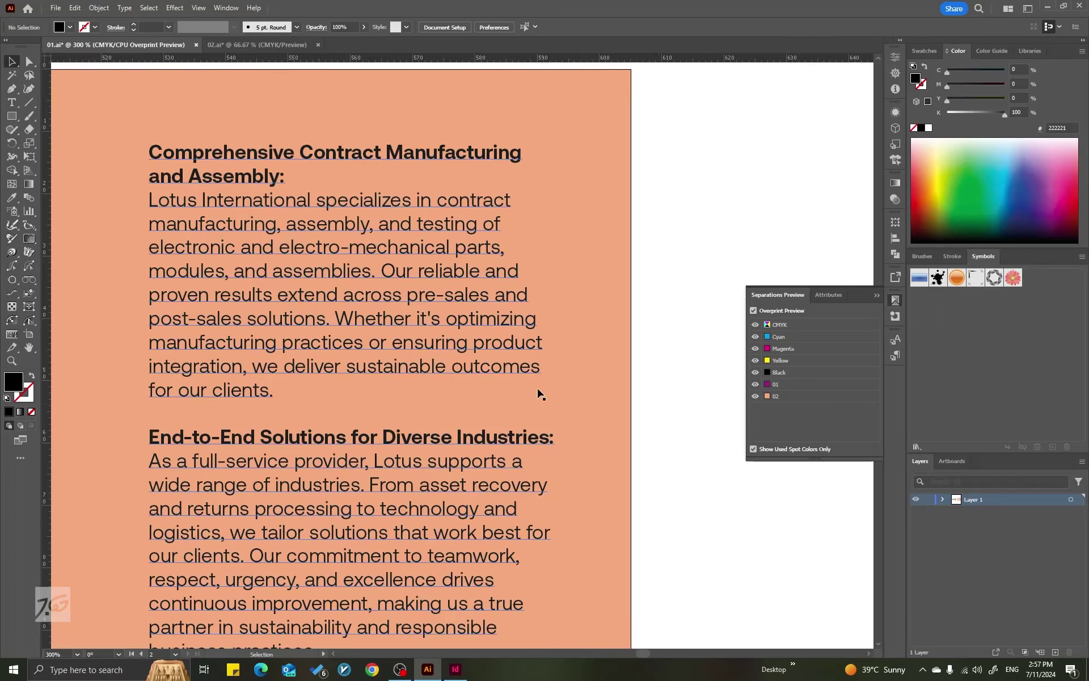
{"action": "scroll", "coordinate": [539, 352], "scroll_direction": "up", "scroll_amount": 2}
{"action": "scroll", "coordinate": [538, 351], "scroll_direction": "up", "scroll_amount": 1}
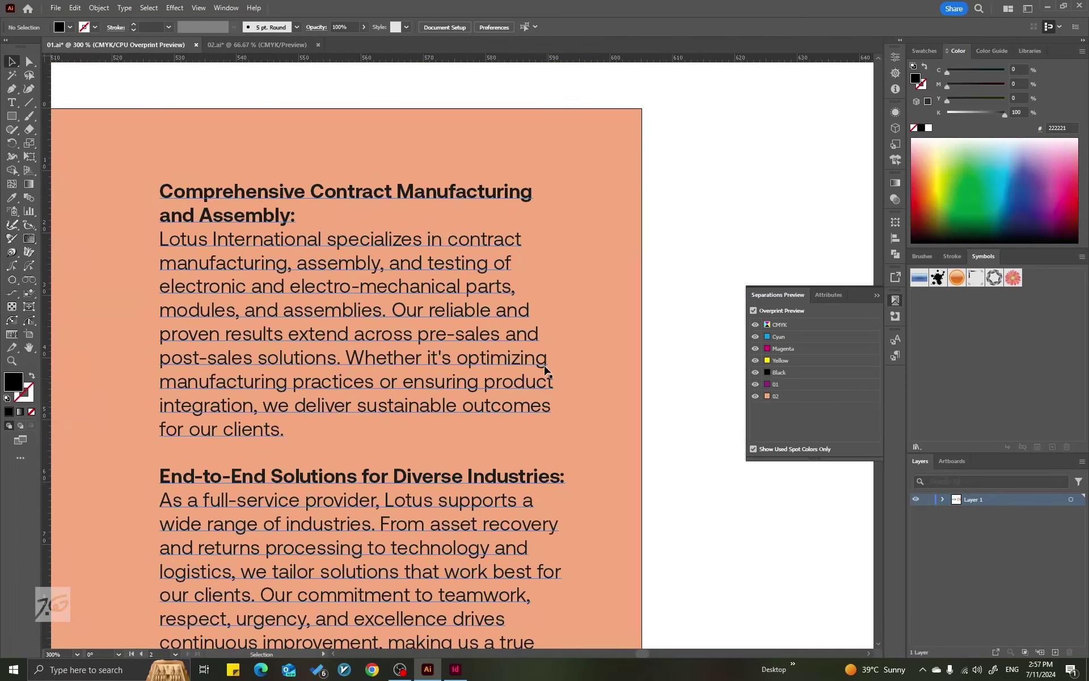
{"action": "scroll", "coordinate": [545, 369], "scroll_direction": "down", "scroll_amount": 3}
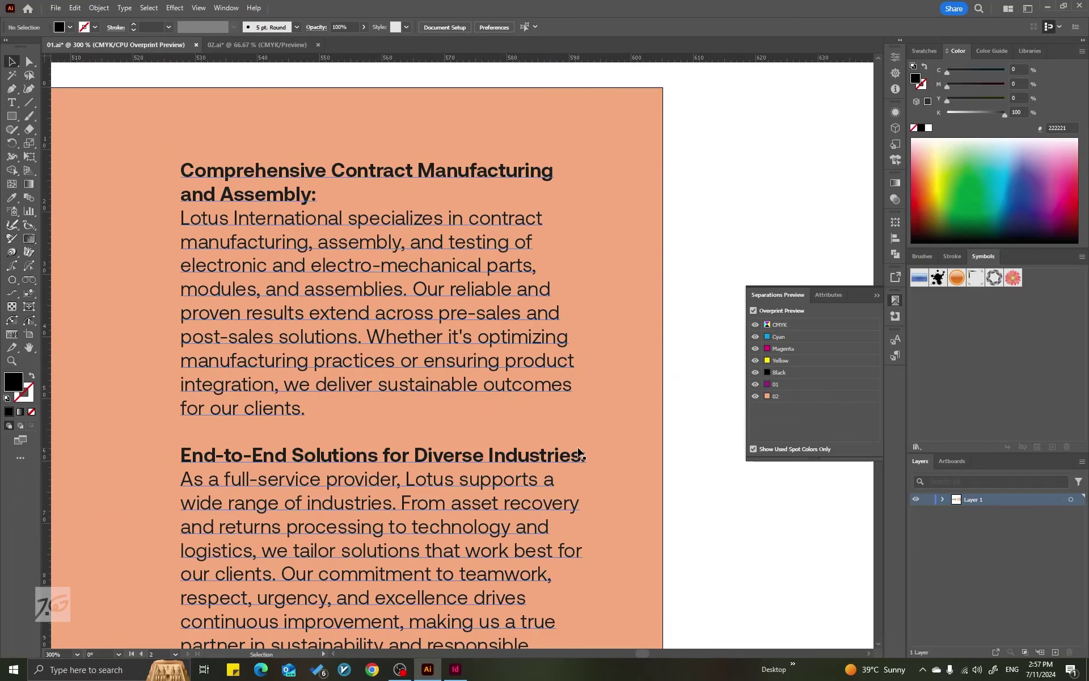
{"action": "left_click", "coordinate": [548, 386]}
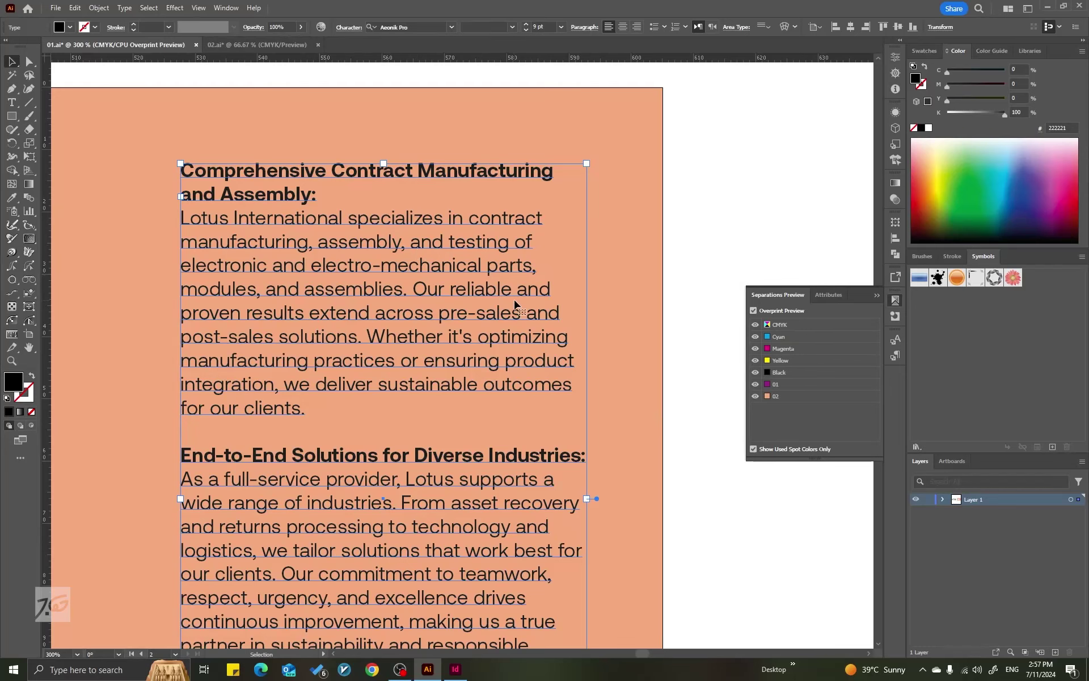
{"action": "left_click", "coordinate": [737, 213]}
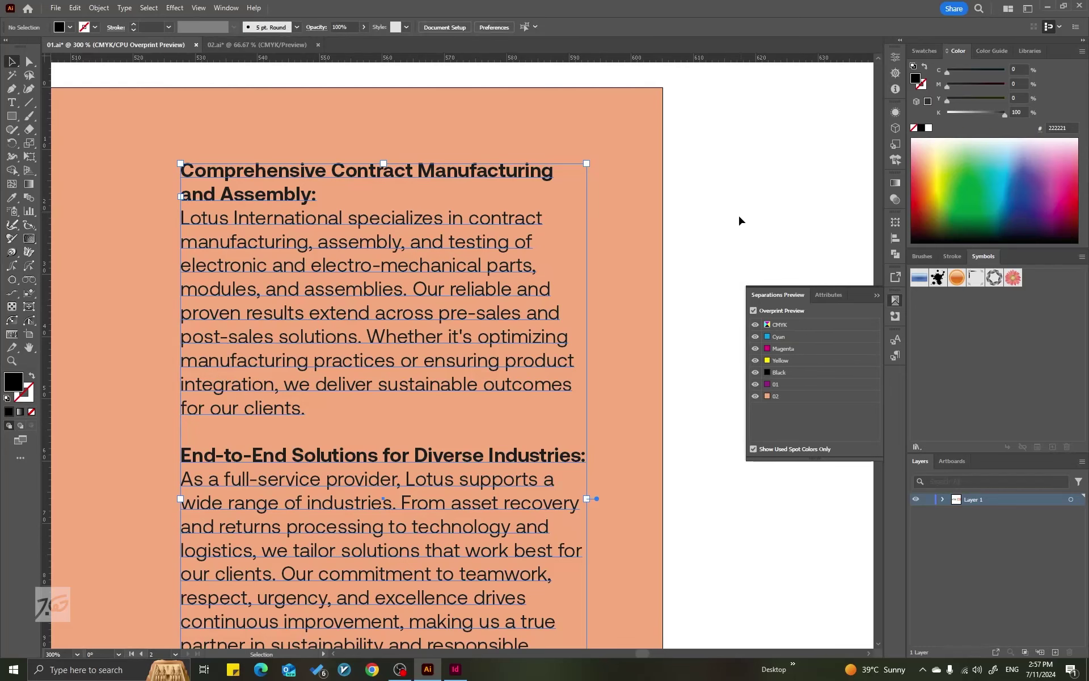
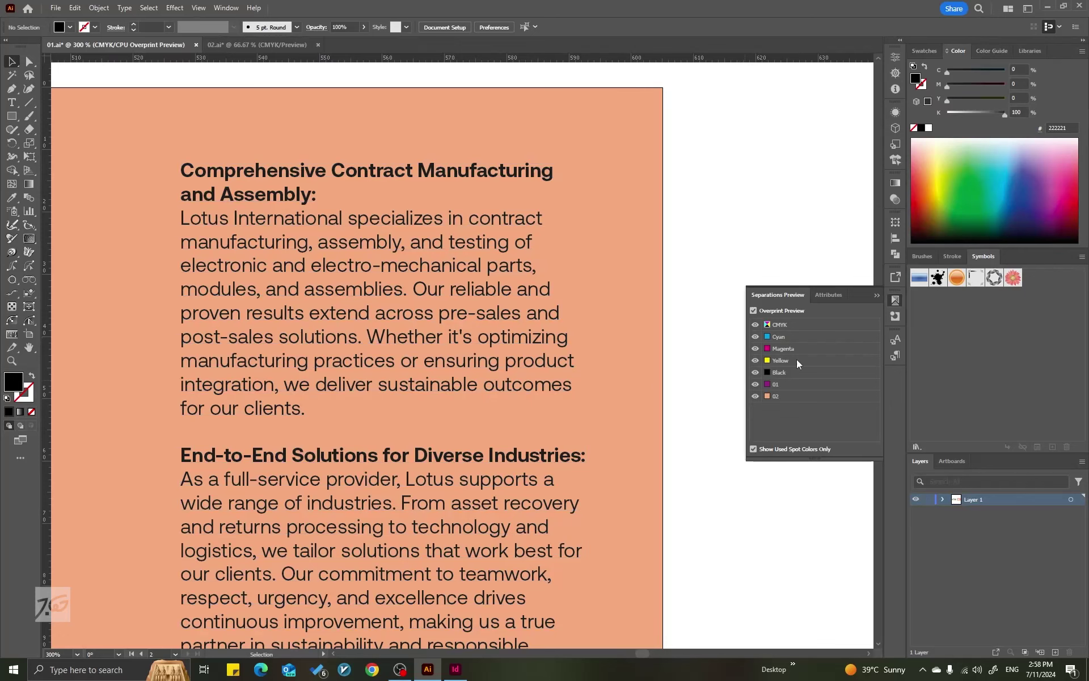
Display the object attributes and check the Overprint Fill option for the contract manufacturing text block
{"action": "left_click", "coordinate": [895, 317]}
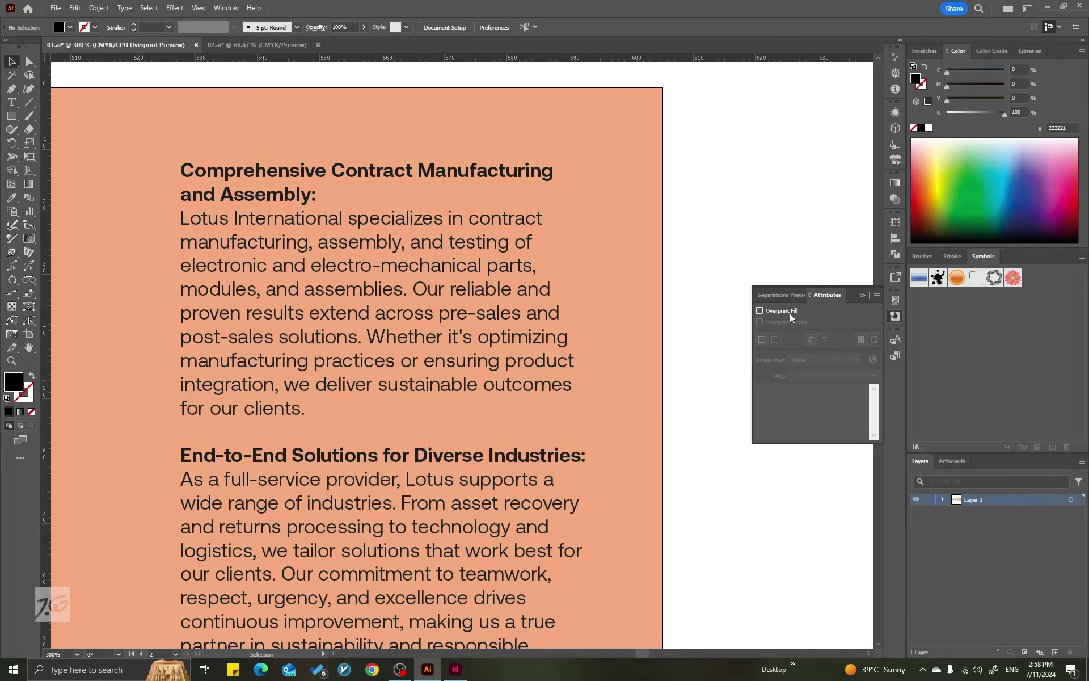
{"action": "left_click", "coordinate": [476, 341]}
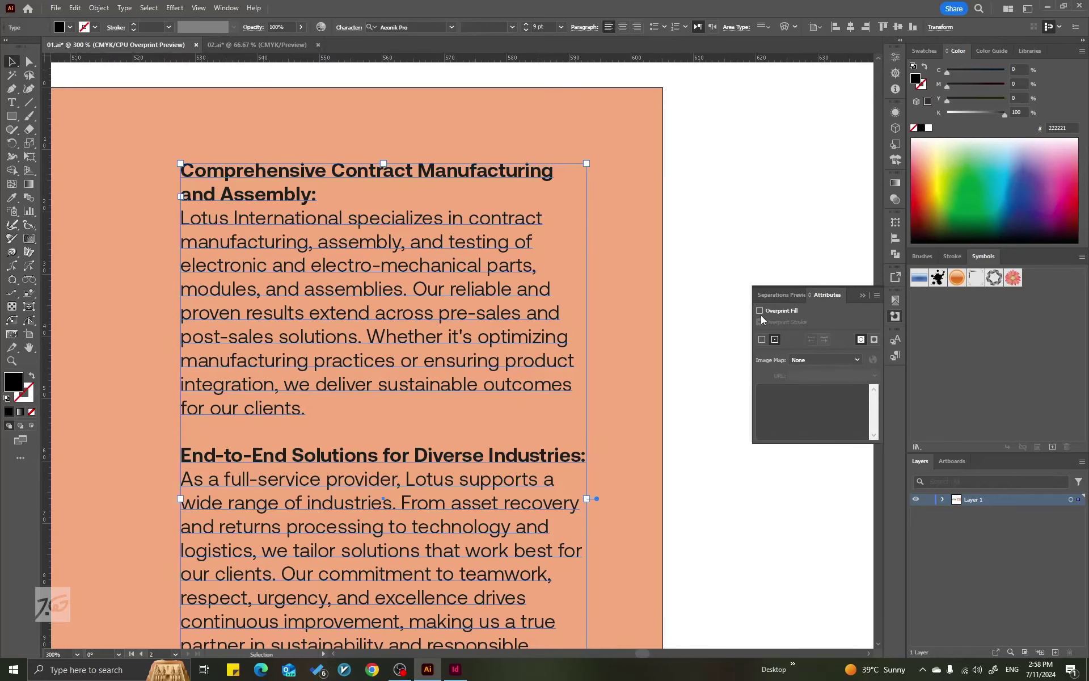
{"action": "left_click", "coordinate": [709, 249]}
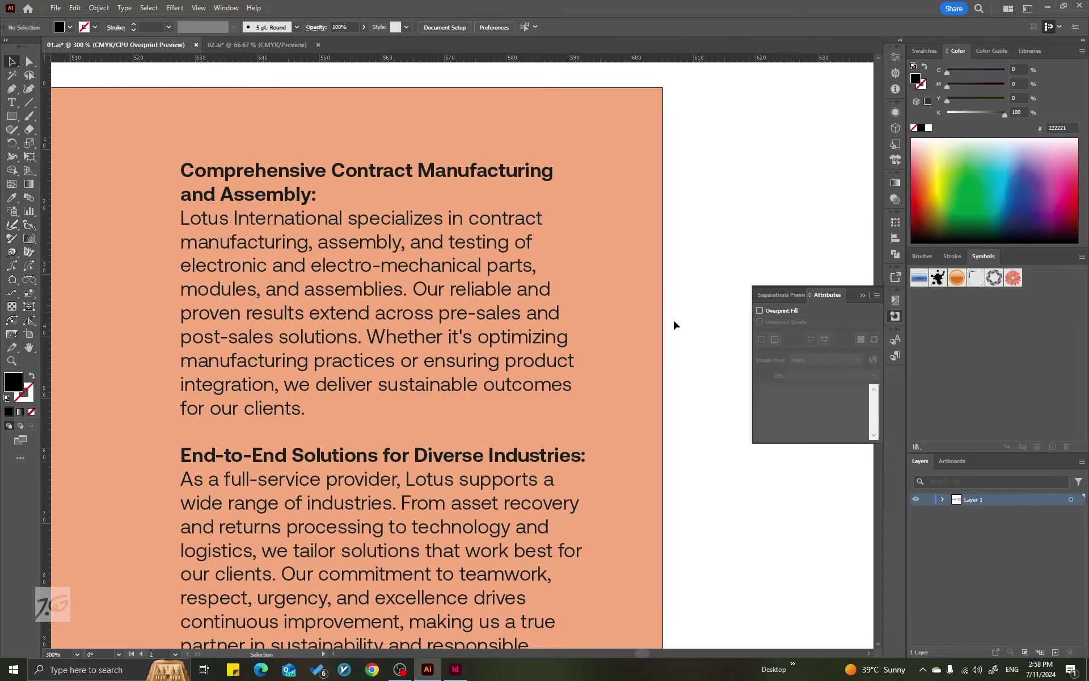
{"action": "scroll", "coordinate": [437, 315], "scroll_direction": "down", "scroll_amount": 2}
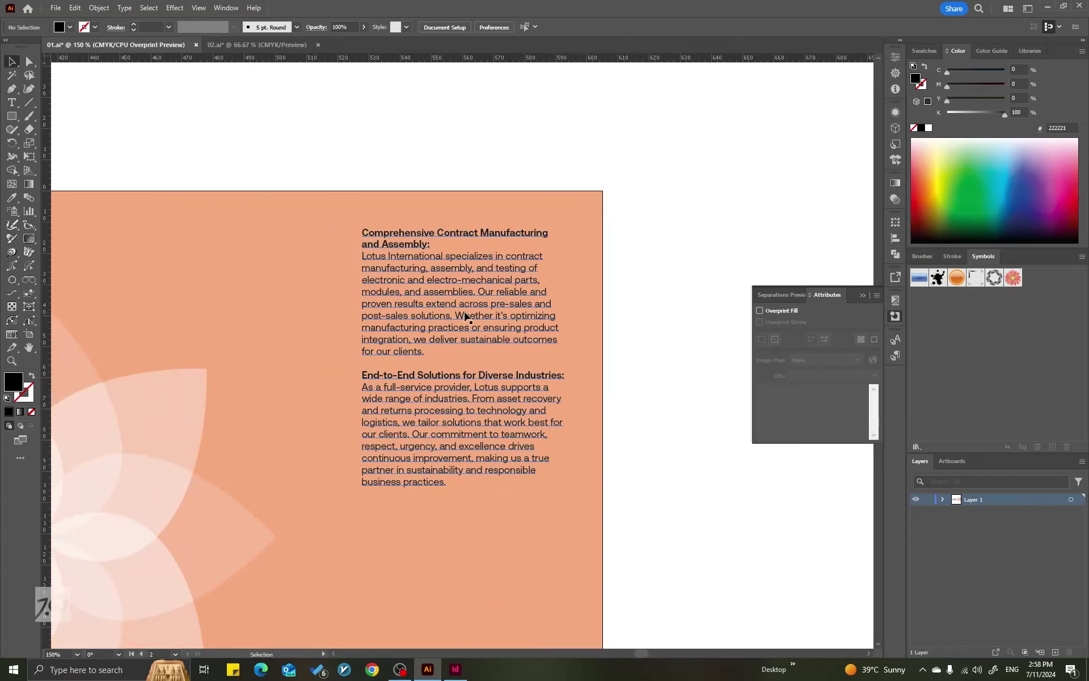
{"action": "left_click_drag", "start_coordinate": [200, 343], "coordinate": [630, 318]}
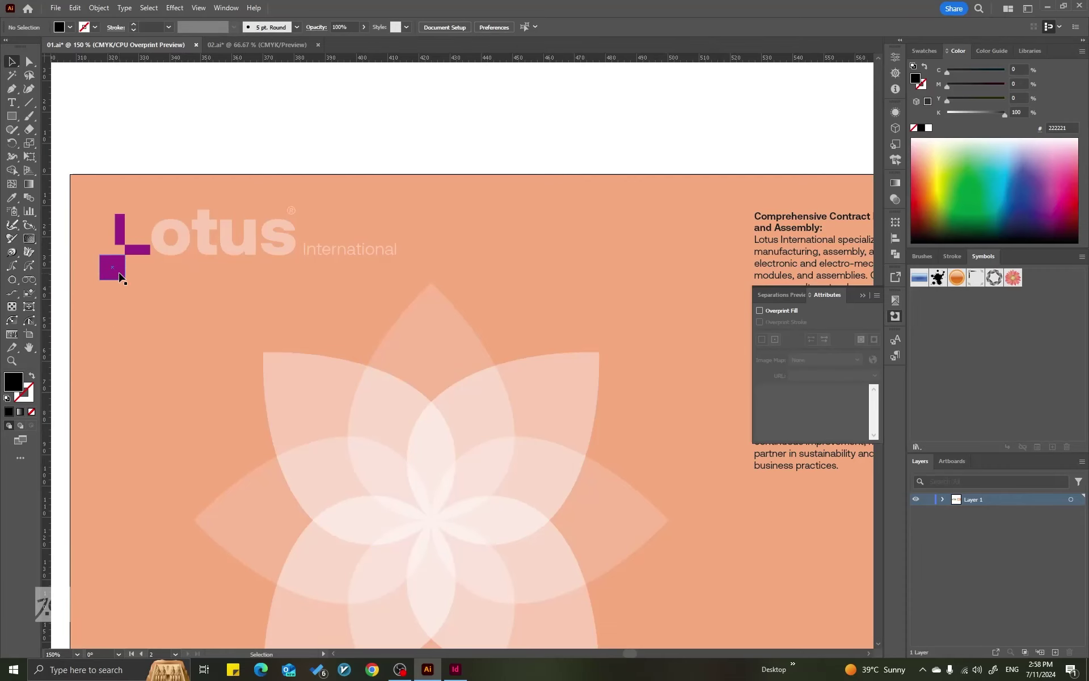
{"action": "scroll", "coordinate": [651, 299], "scroll_direction": "right", "scroll_amount": 6}
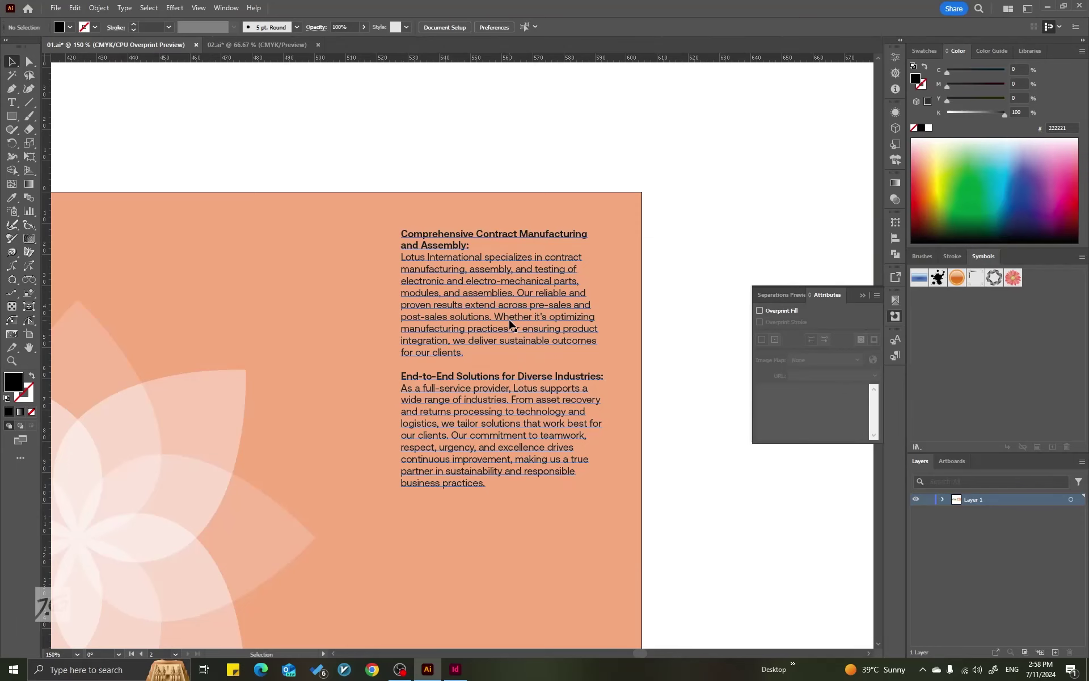
Try Overprint Fill on the contract manufacturing text block, turning it on and back off
{"action": "scroll", "coordinate": [510, 326], "scroll_direction": "up", "scroll_amount": 1, "text": "alt"}
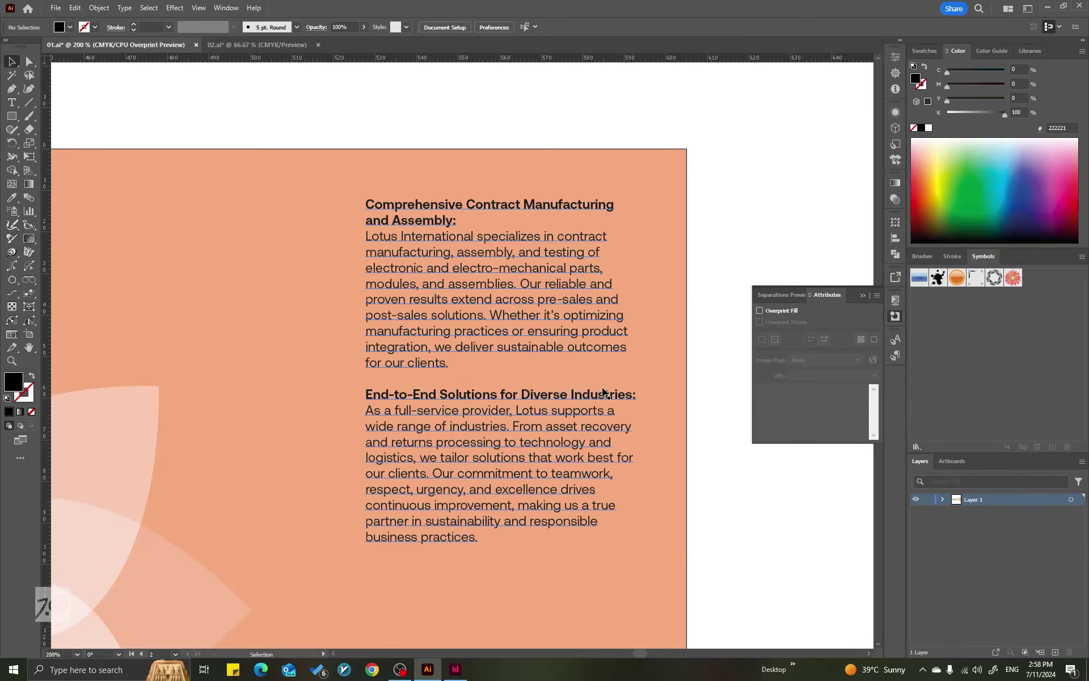
{"action": "left_click", "coordinate": [596, 367]}
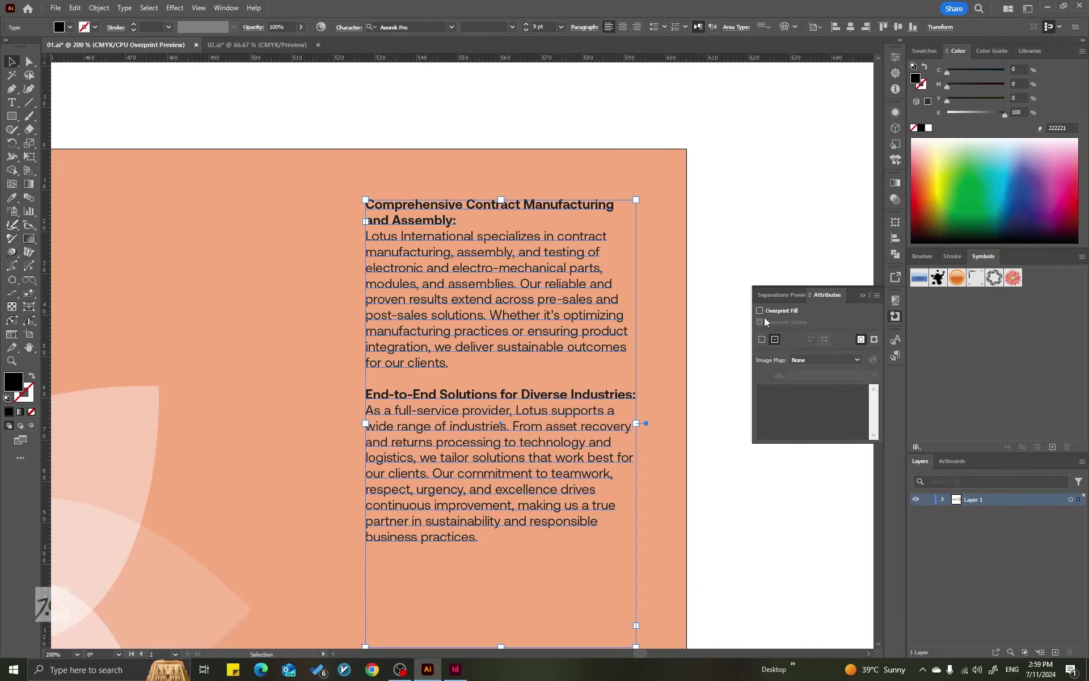
{"action": "left_click", "coordinate": [550, 285]}
{"action": "left_click", "coordinate": [713, 189]}
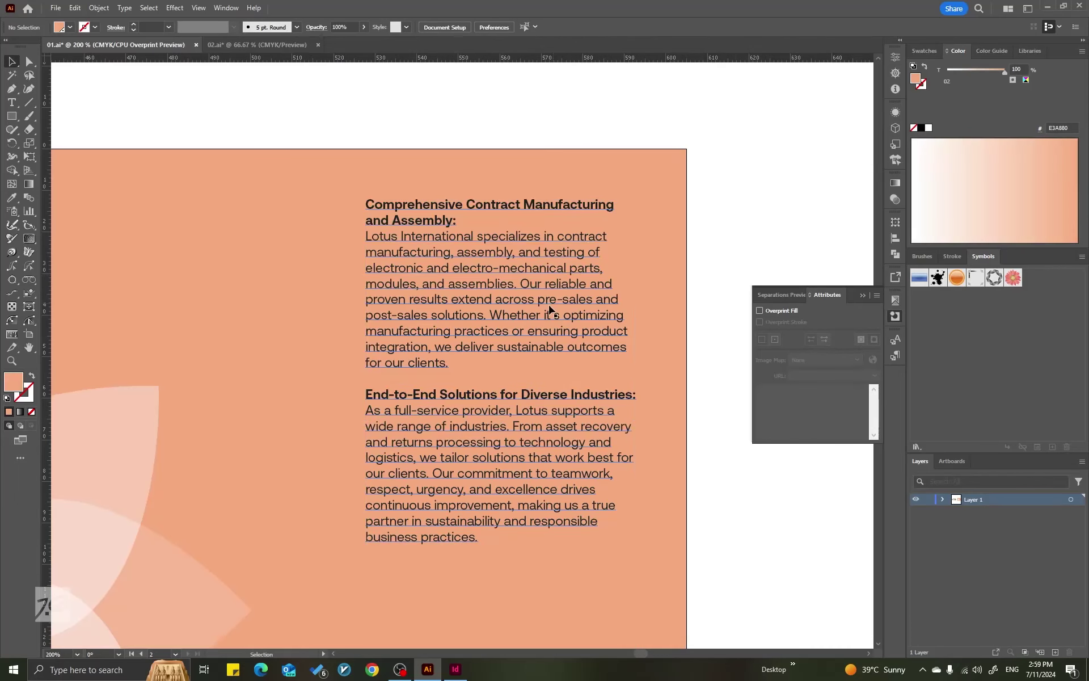
{"action": "left_click", "coordinate": [521, 317]}
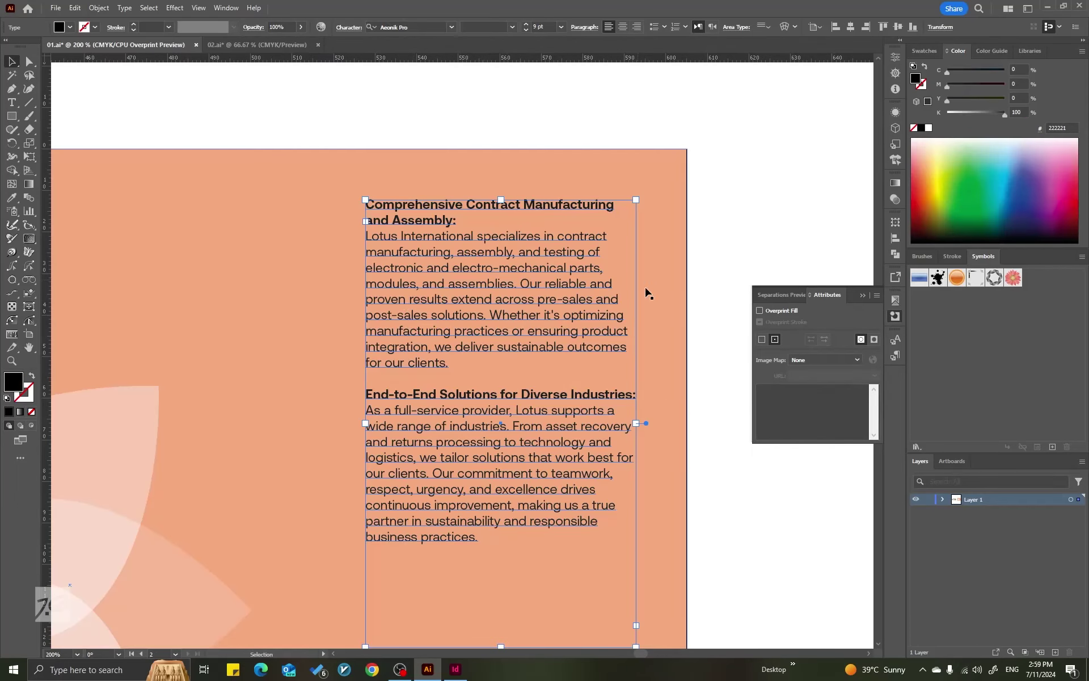
{"action": "left_click", "coordinate": [760, 311]}
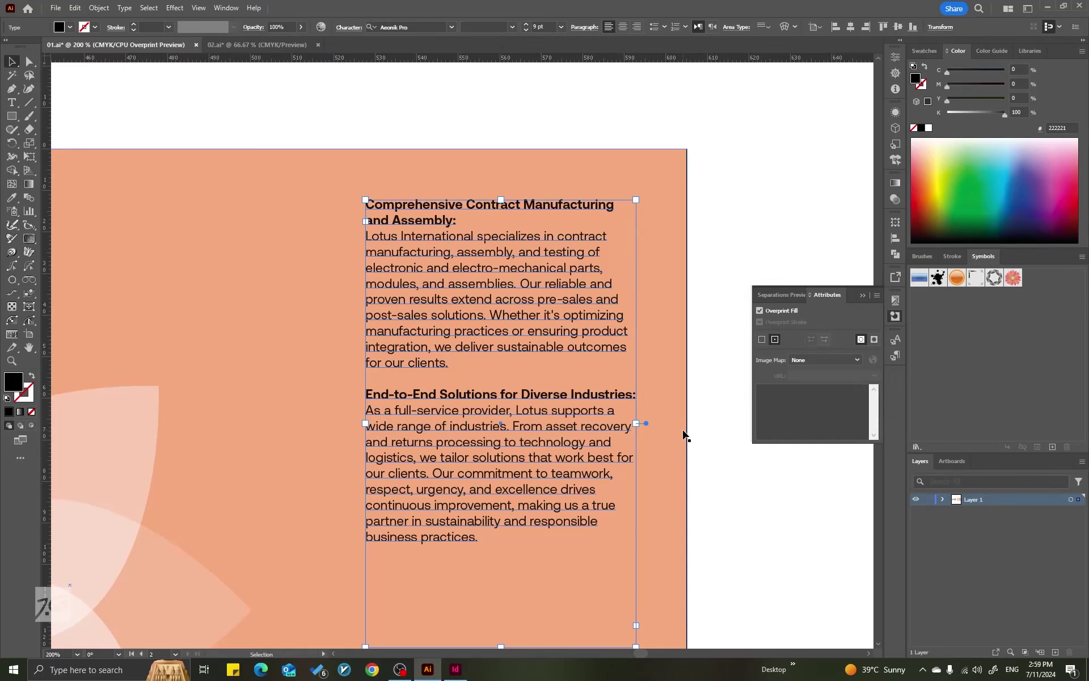
{"action": "left_click", "coordinate": [760, 311]}
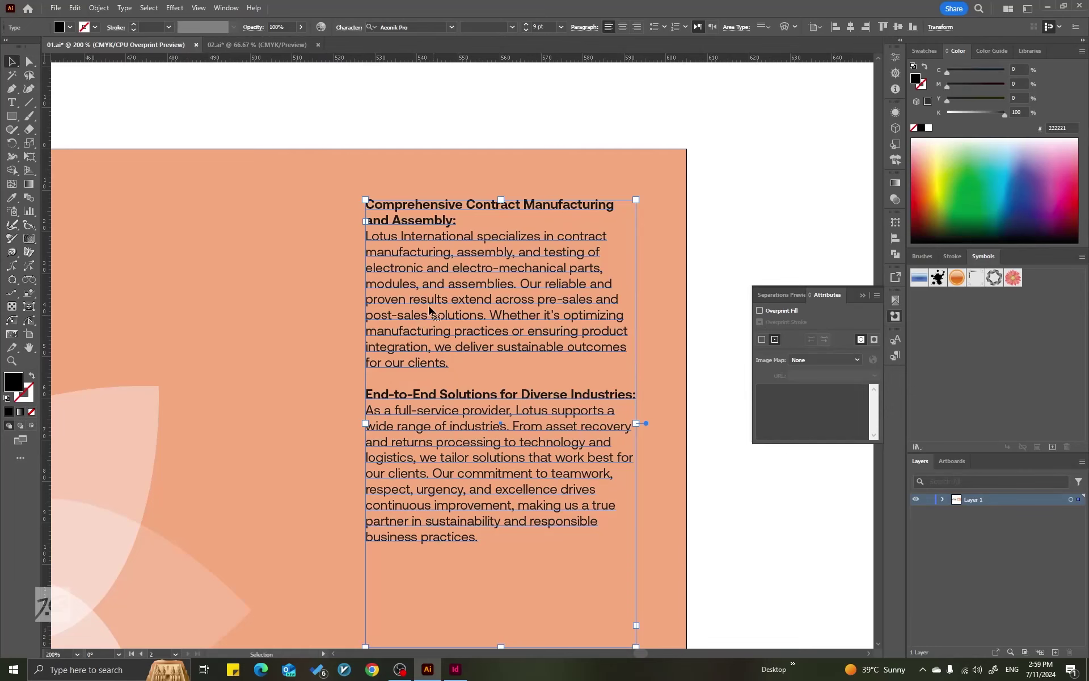
Set the fill of the "Comprehensive Contract Manufacturing and Assembly:" heading to white
{"action": "key", "text": "t"}
{"action": "left_click_drag", "start_coordinate": [457, 218], "coordinate": [360, 202]}
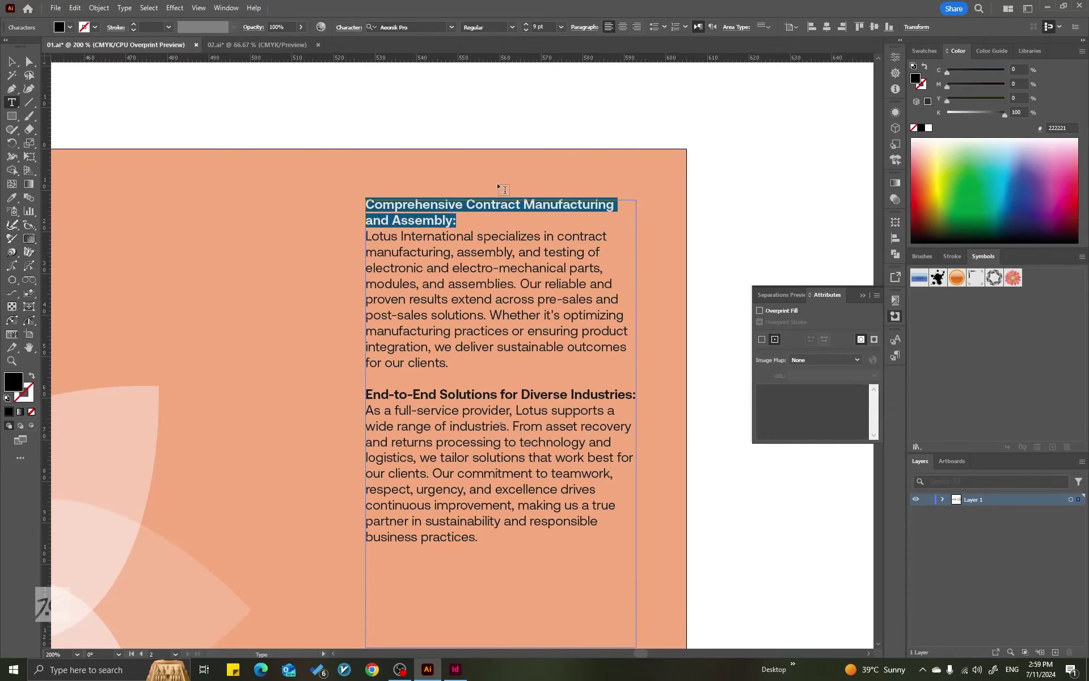
{"action": "left_click", "coordinate": [929, 128]}
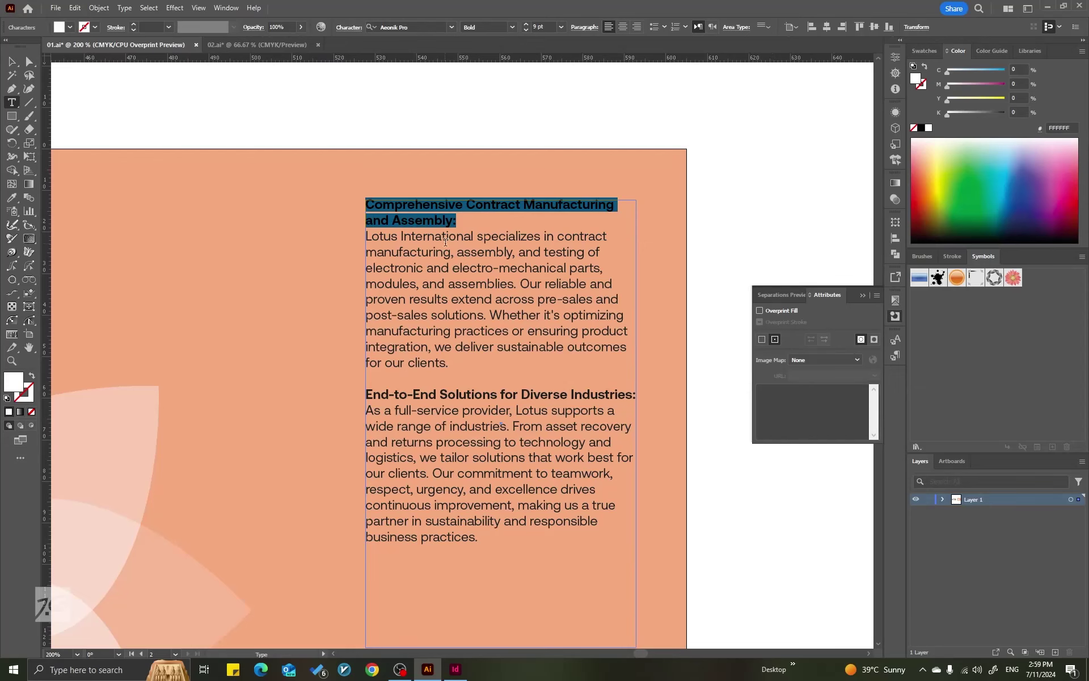
{"action": "left_click", "coordinate": [442, 218]}
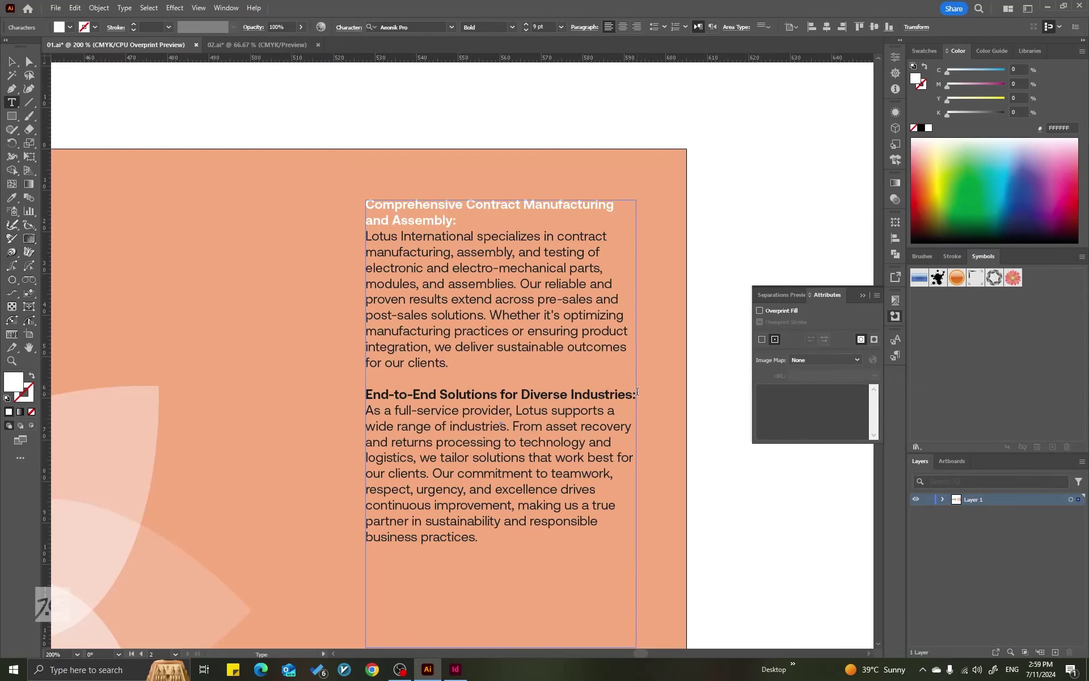
Set the fill of the "End-to-End Solutions for Diverse Industries:" heading to white
{"action": "left_click_drag", "start_coordinate": [636, 394], "coordinate": [364, 394]}
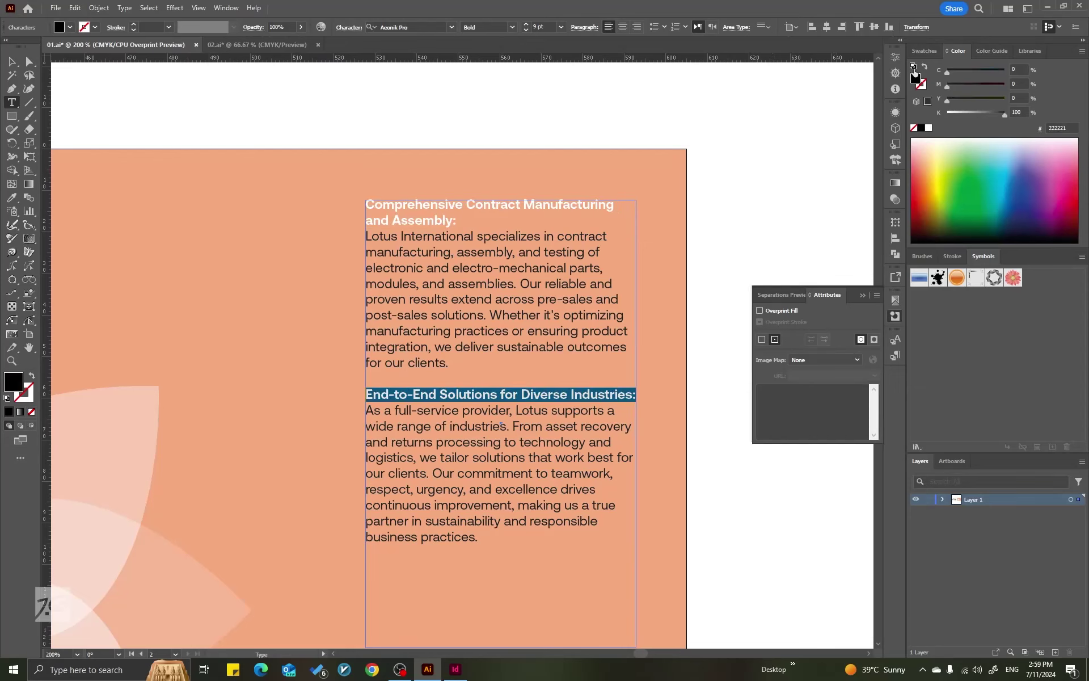
{"action": "left_click", "coordinate": [929, 128]}
{"action": "left_click", "coordinate": [487, 407]}
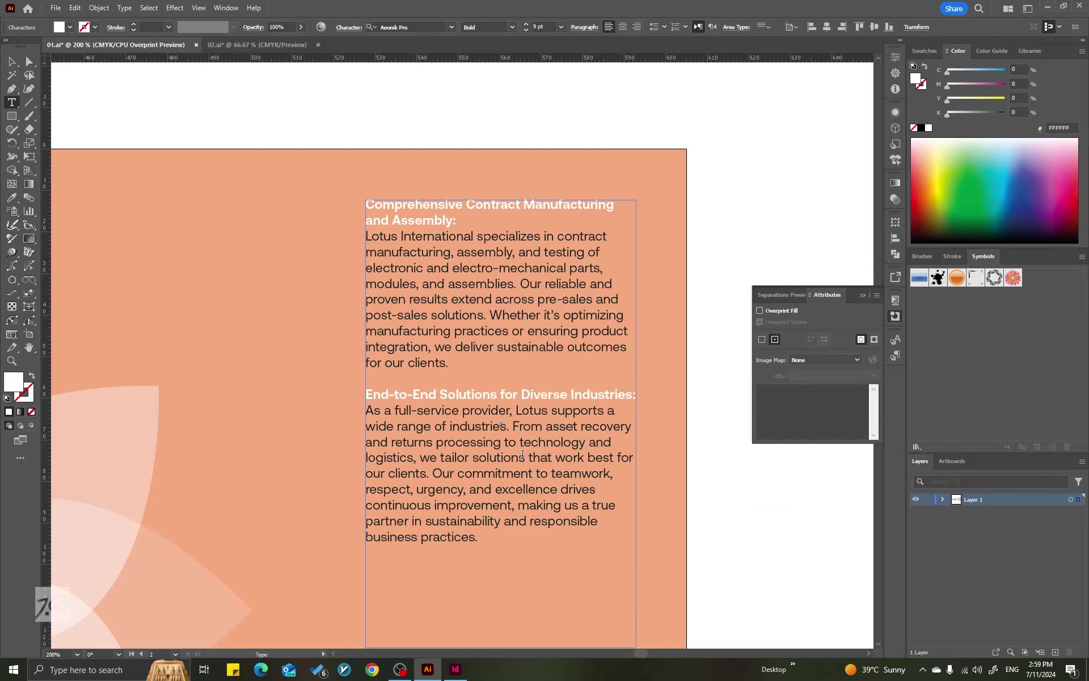
Turn on Overprint Fill for the white "End-to-End Solutions for Diverse Industries:" heading, proceeding despite the process white objects, and deselect the text
{"action": "left_click_drag", "start_coordinate": [637, 394], "coordinate": [365, 394]}
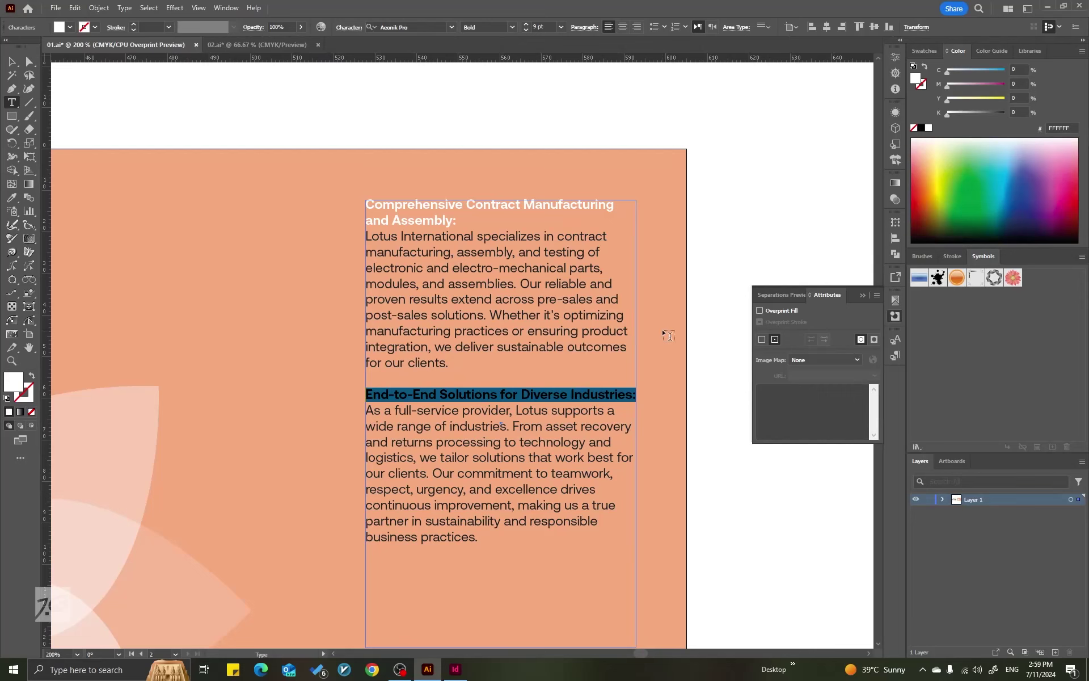
{"action": "left_click", "coordinate": [759, 311]}
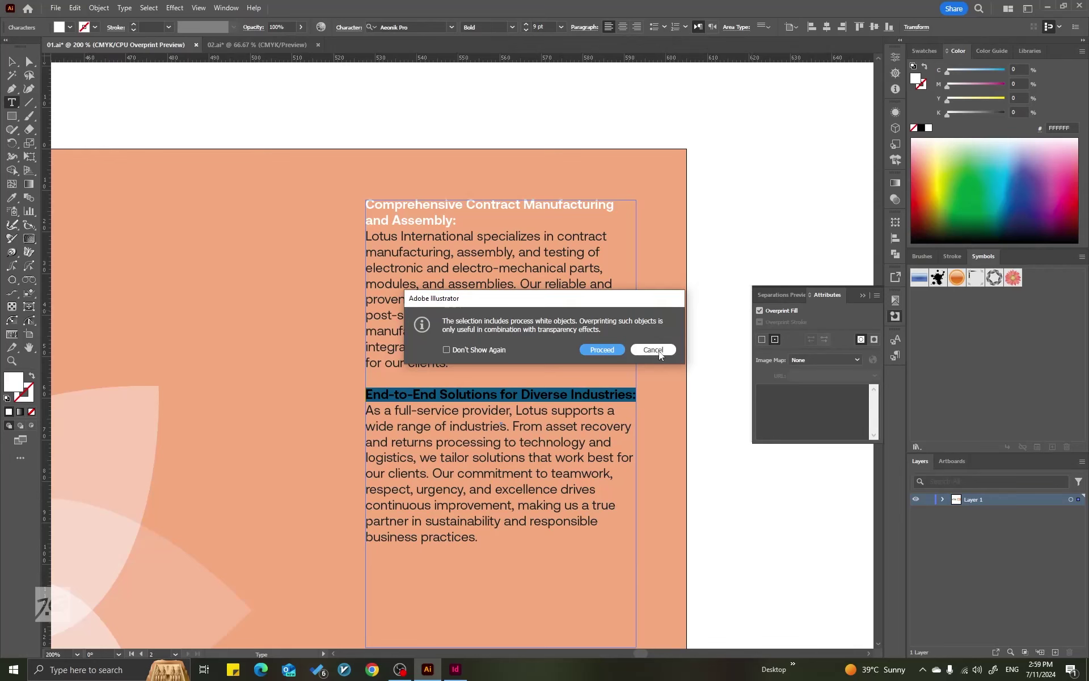
{"action": "left_click", "coordinate": [608, 348]}
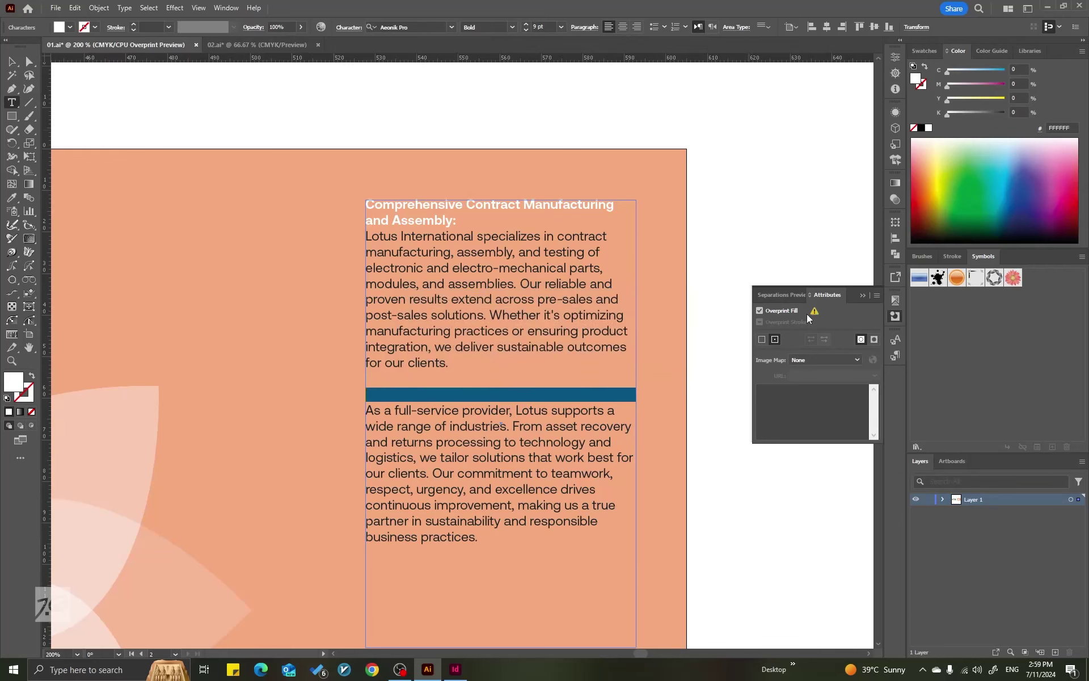
{"action": "mouse_move", "coordinate": [815, 312]}
{"action": "left_click", "coordinate": [671, 313], "text": "ctrl"}
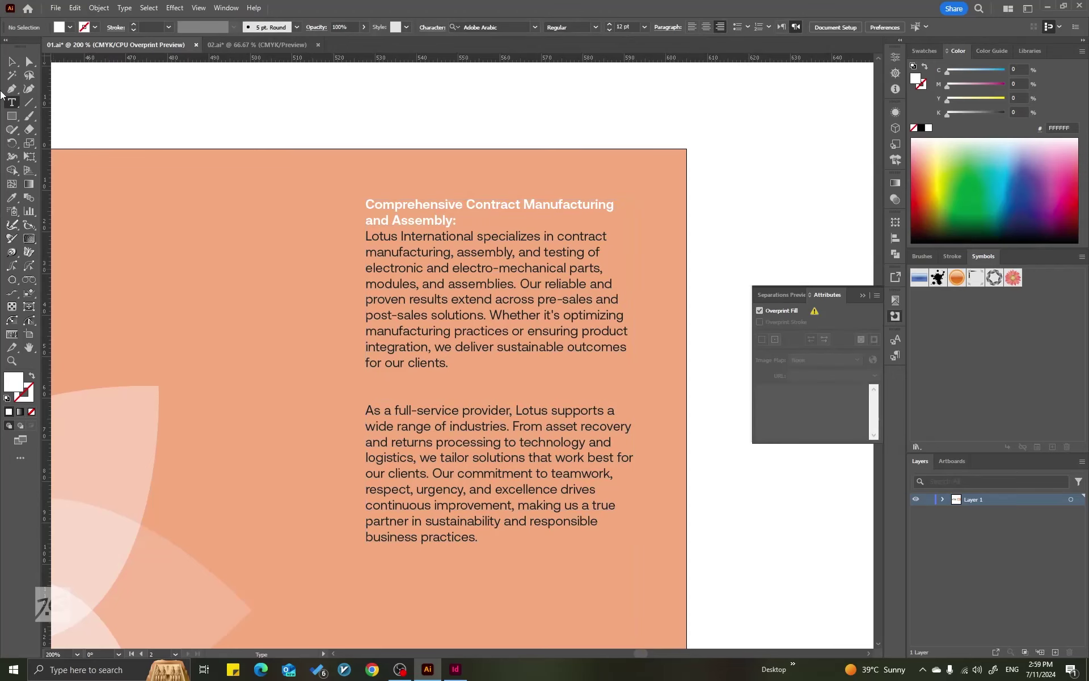
Compare the two white headings with Overprint Preview switched off and back on
{"action": "left_click", "coordinate": [12, 62]}
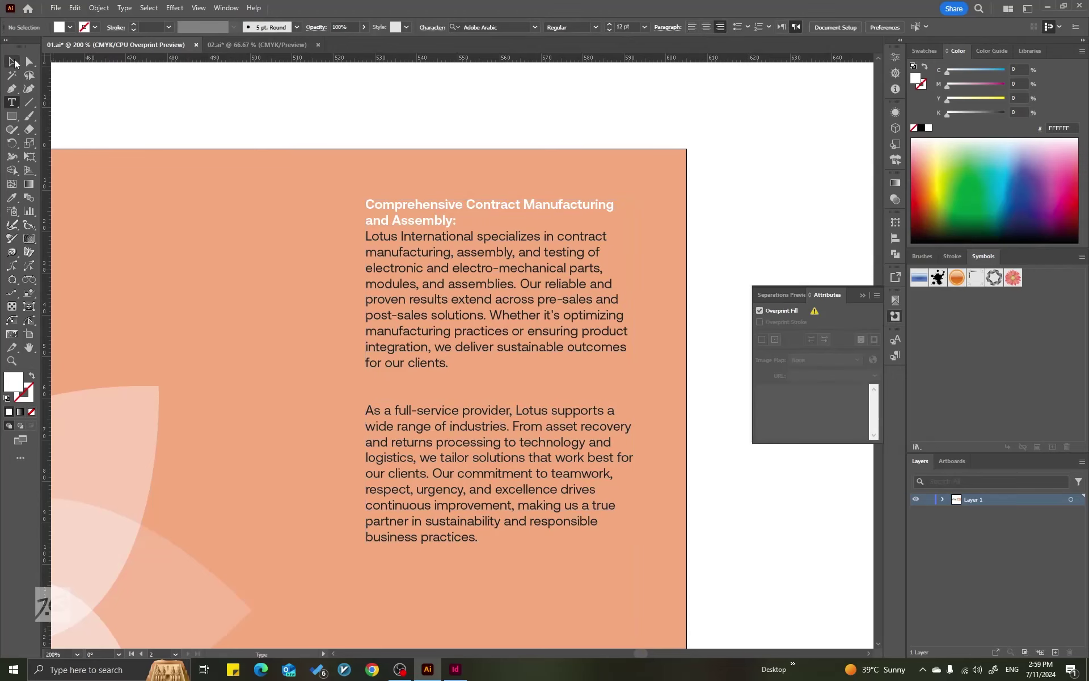
{"action": "left_click", "coordinate": [898, 303]}
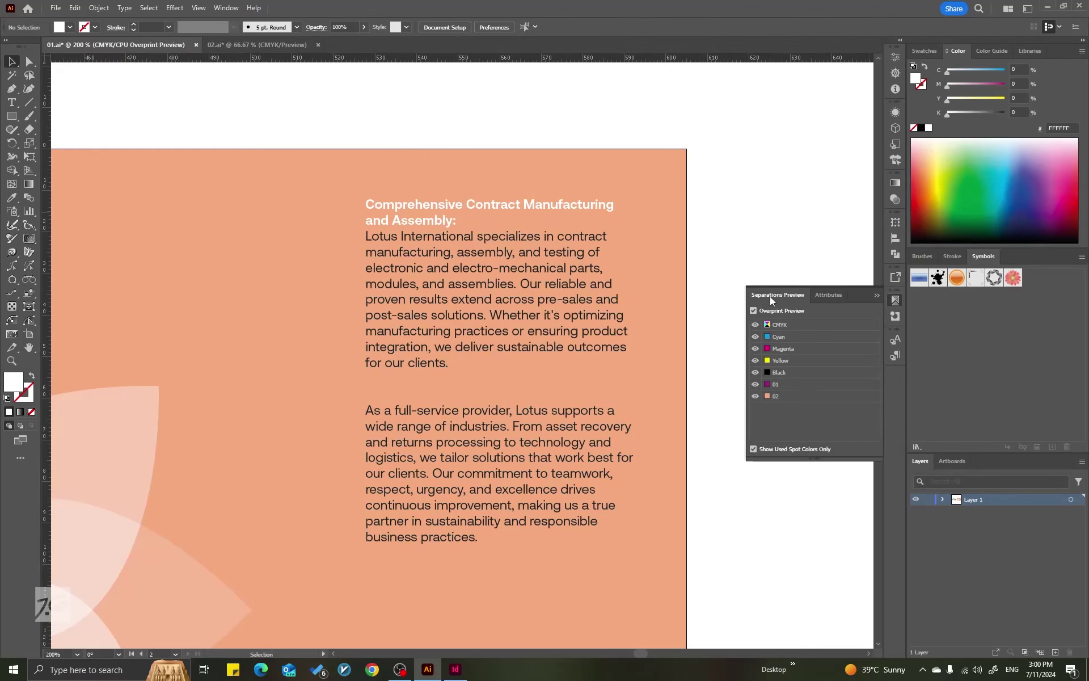
{"action": "left_click", "coordinate": [753, 311]}
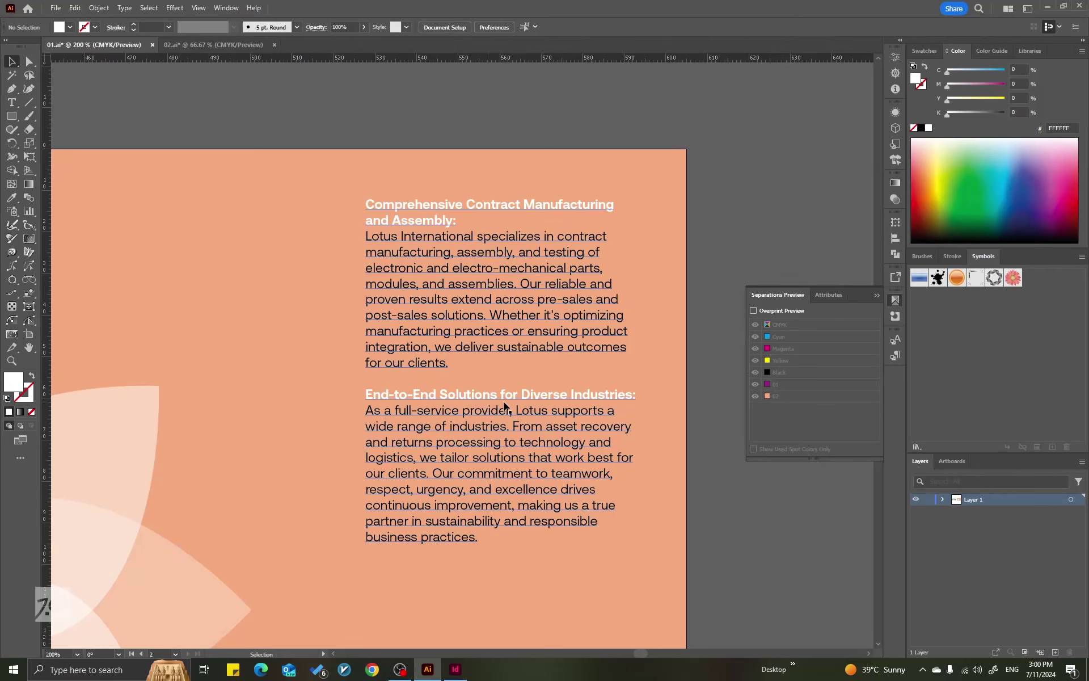
{"action": "left_click", "coordinate": [753, 311]}
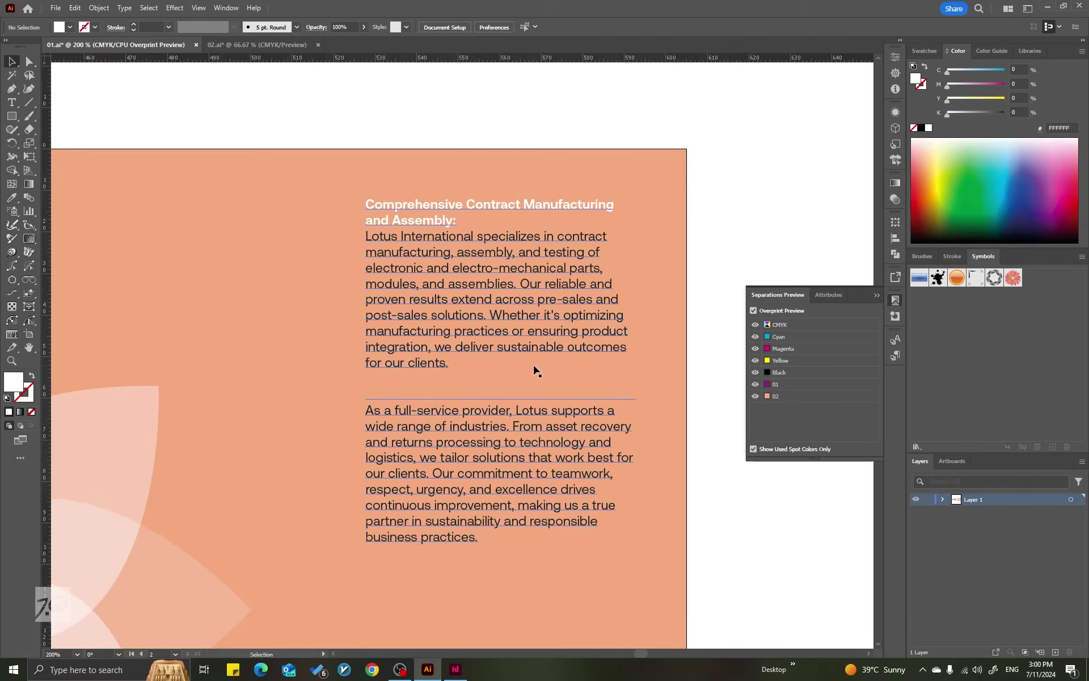
Set the fill of the "End-to-End Solutions for Diverse Industries:" heading to black
{"action": "double_click", "coordinate": [490, 392]}
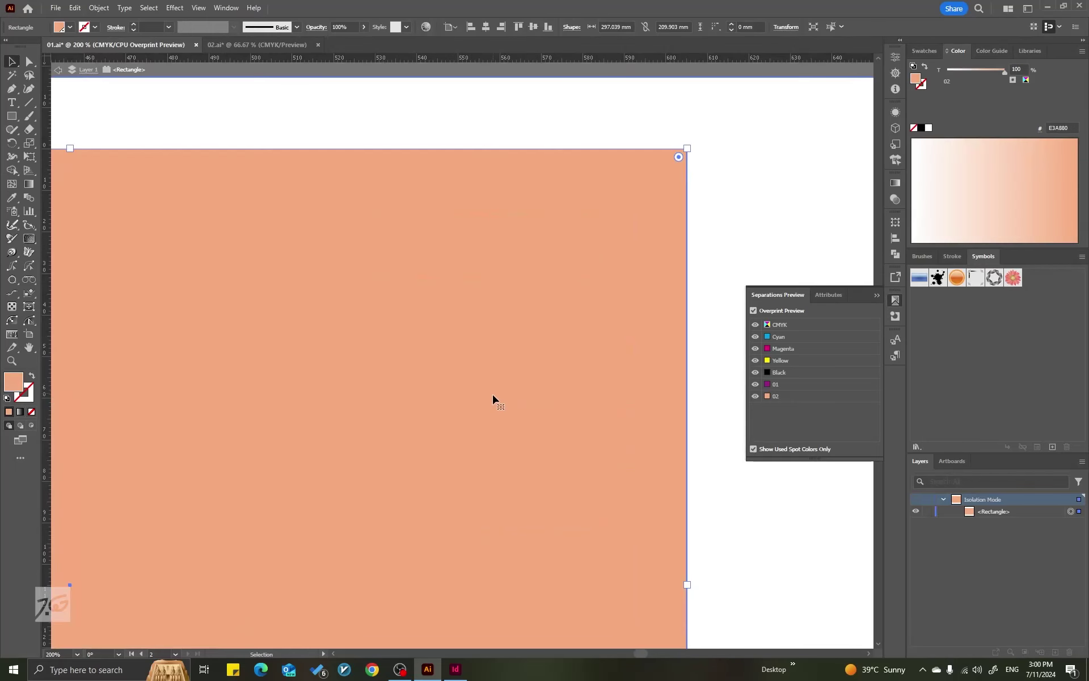
{"action": "double_click", "coordinate": [711, 287]}
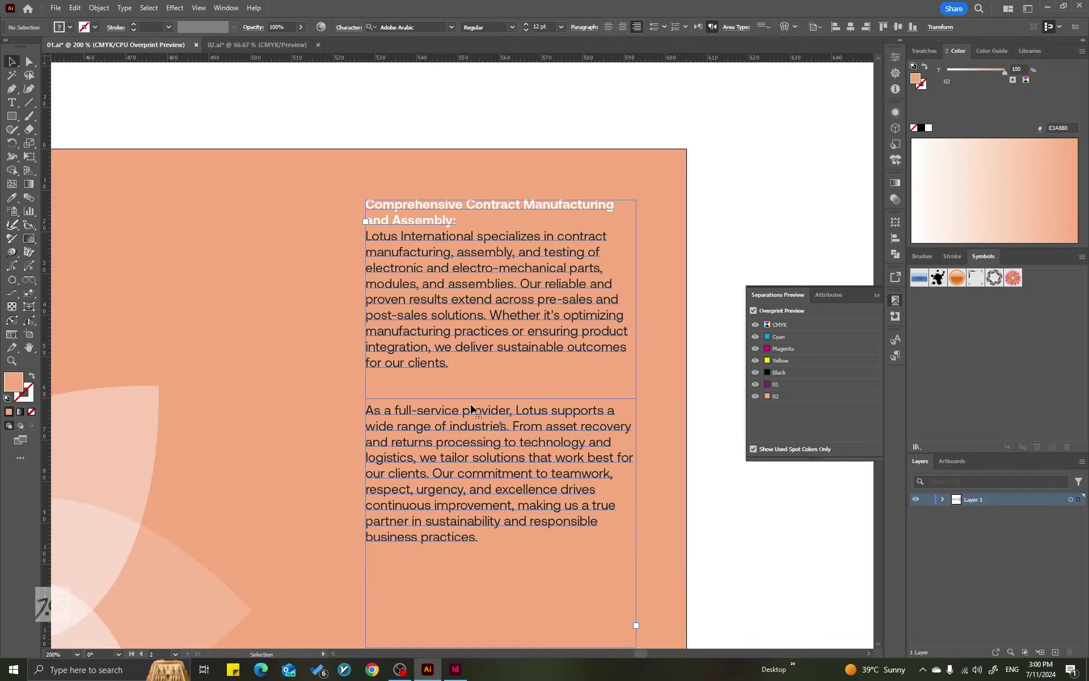
{"action": "double_click", "coordinate": [471, 409]}
{"action": "triple_click", "coordinate": [473, 397]}
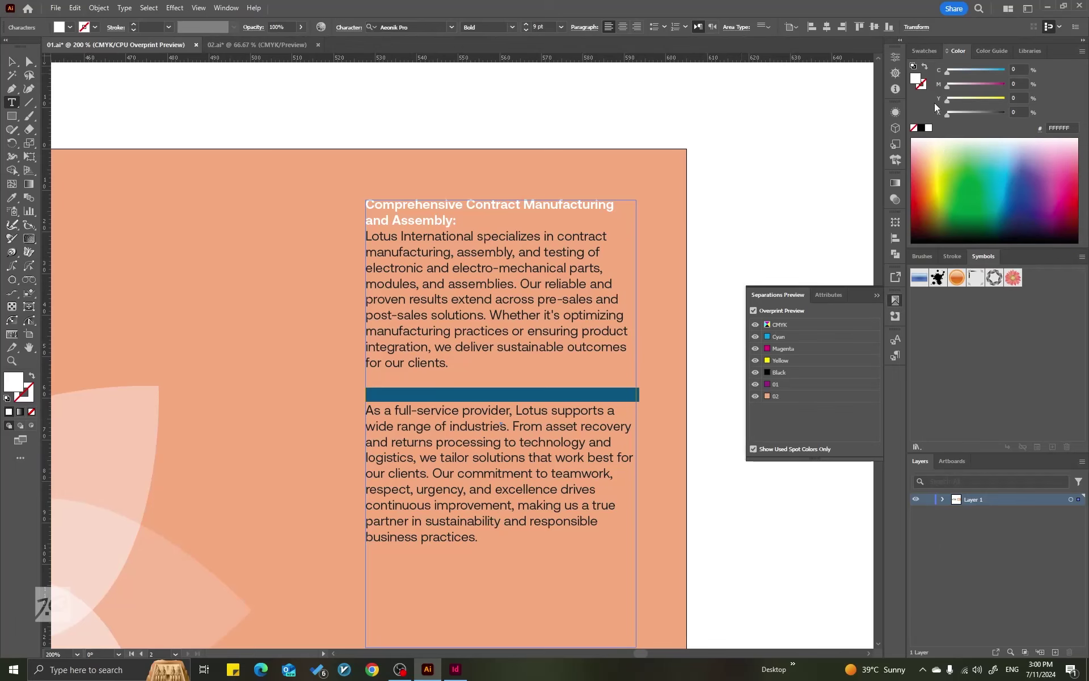
{"action": "left_click", "coordinate": [921, 127]}
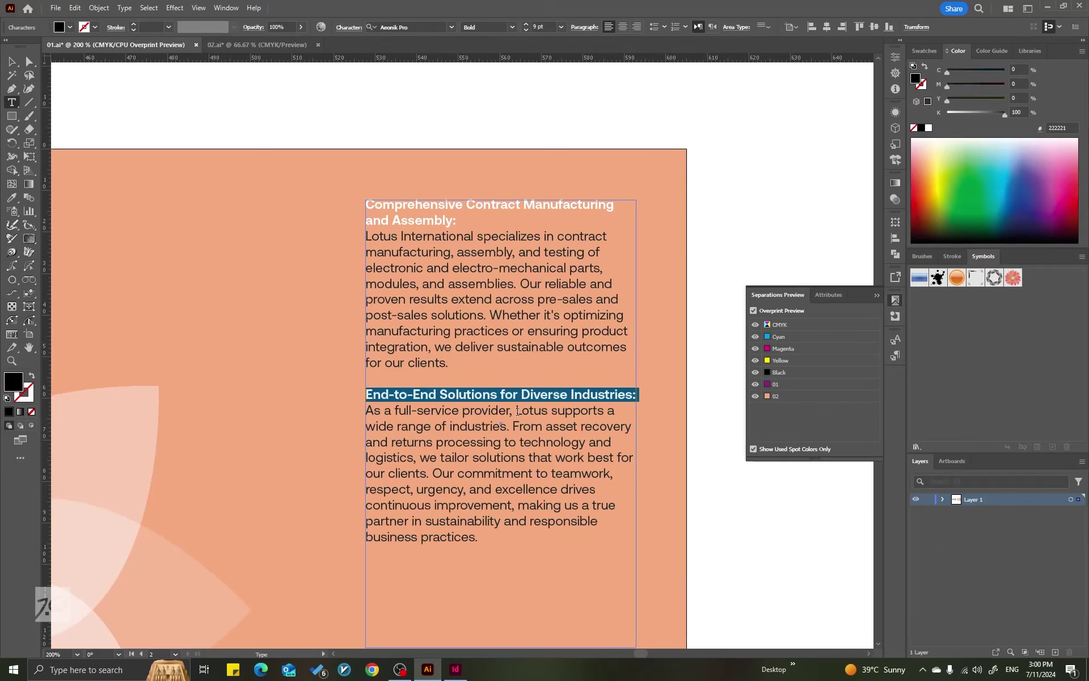
{"action": "left_click", "coordinate": [531, 385]}
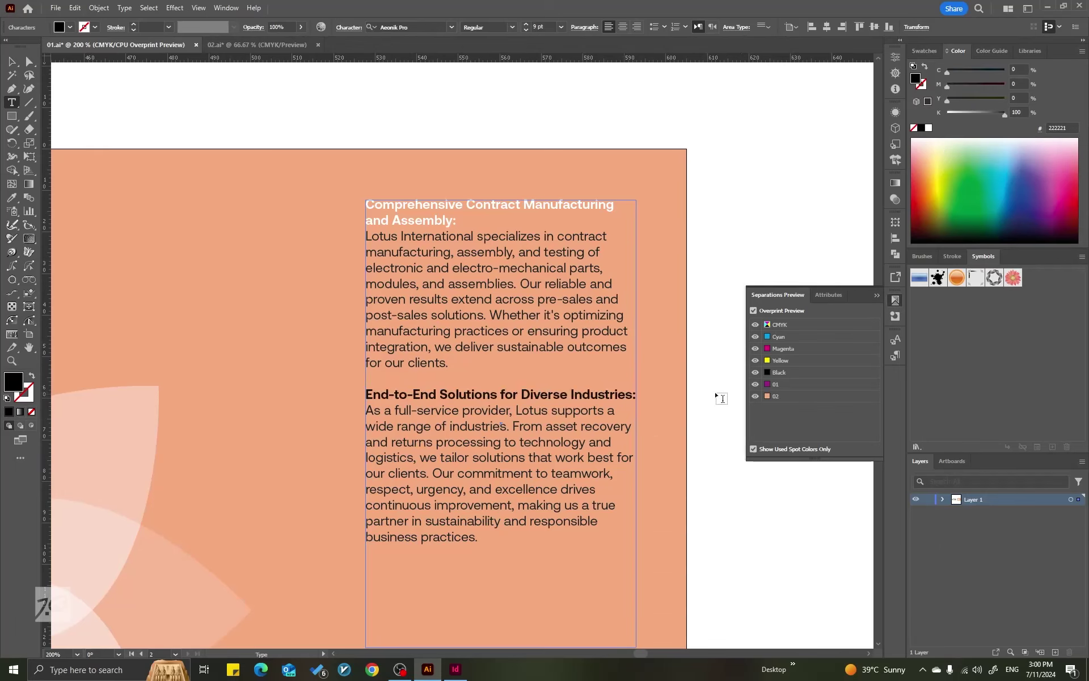
Check the second heading's object attributes and set its fill back to white without Overprint Fill
{"action": "triple_click", "coordinate": [578, 391]}
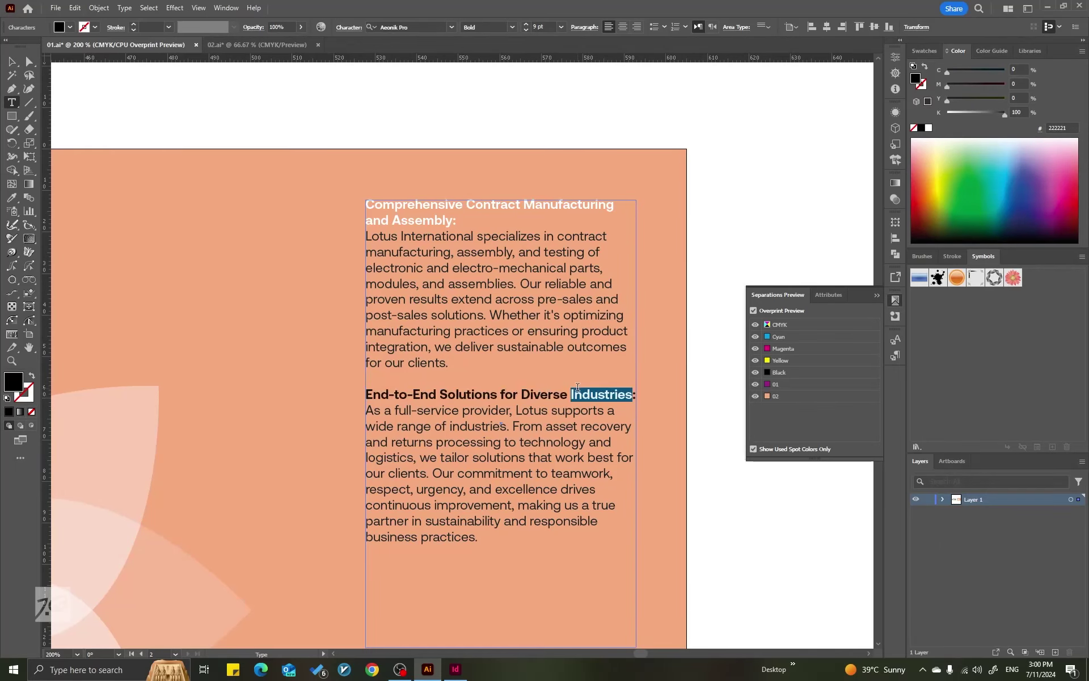
{"action": "left_click", "coordinate": [895, 316]}
{"action": "left_click", "coordinate": [545, 404]}
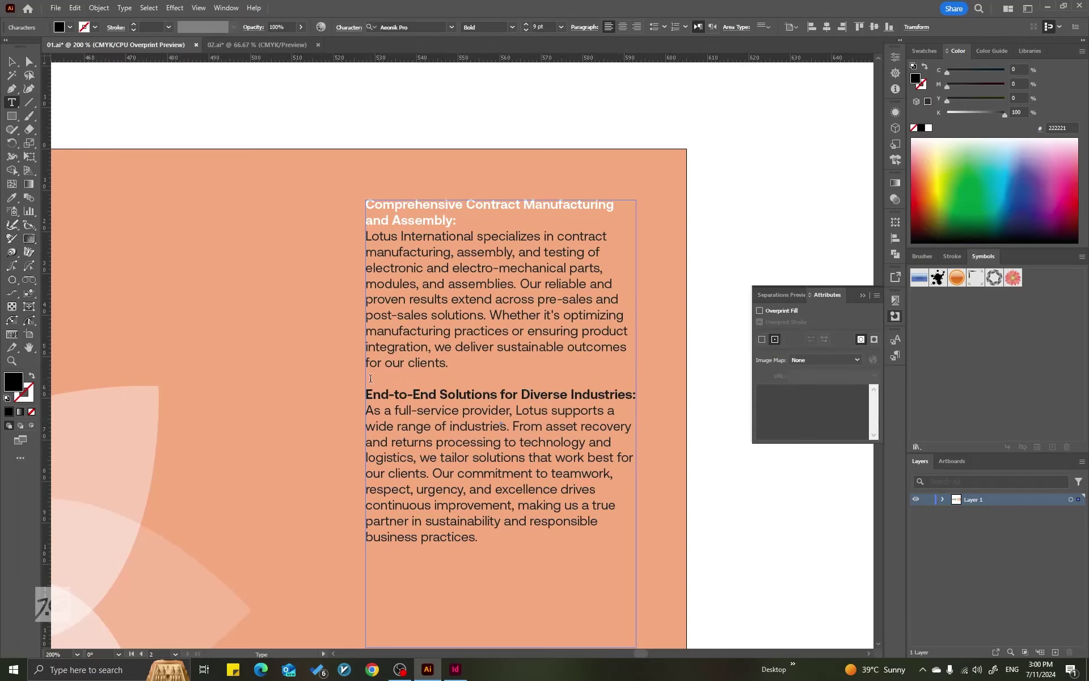
{"action": "left_click_drag", "start_coordinate": [365, 395], "coordinate": [767, 401]}
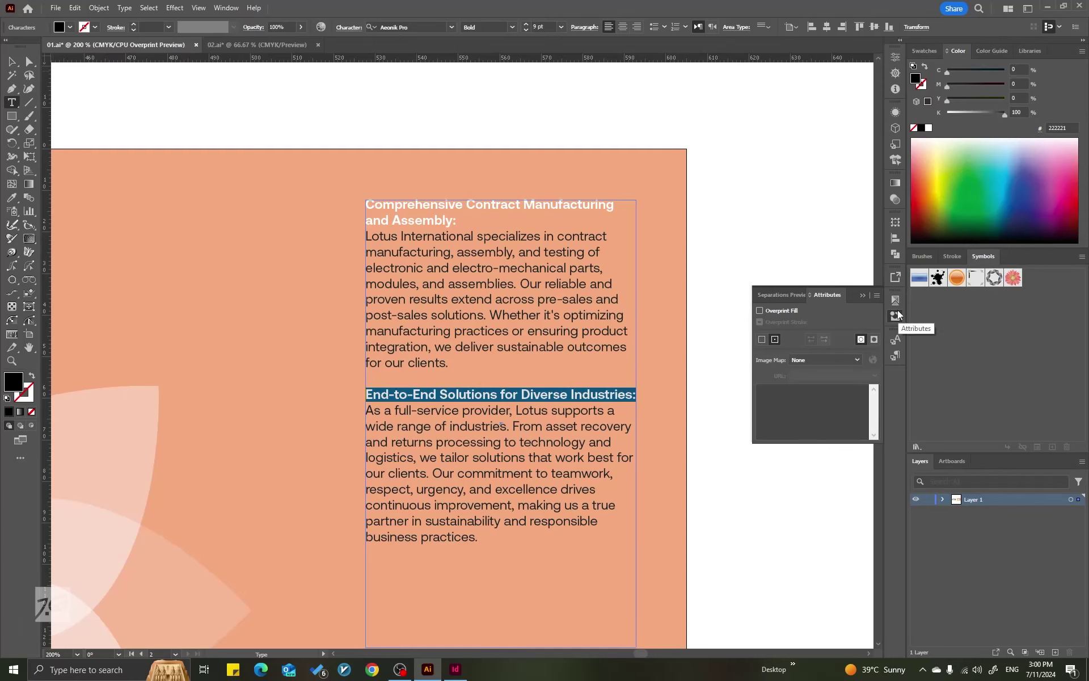
{"action": "left_click", "coordinate": [929, 128]}
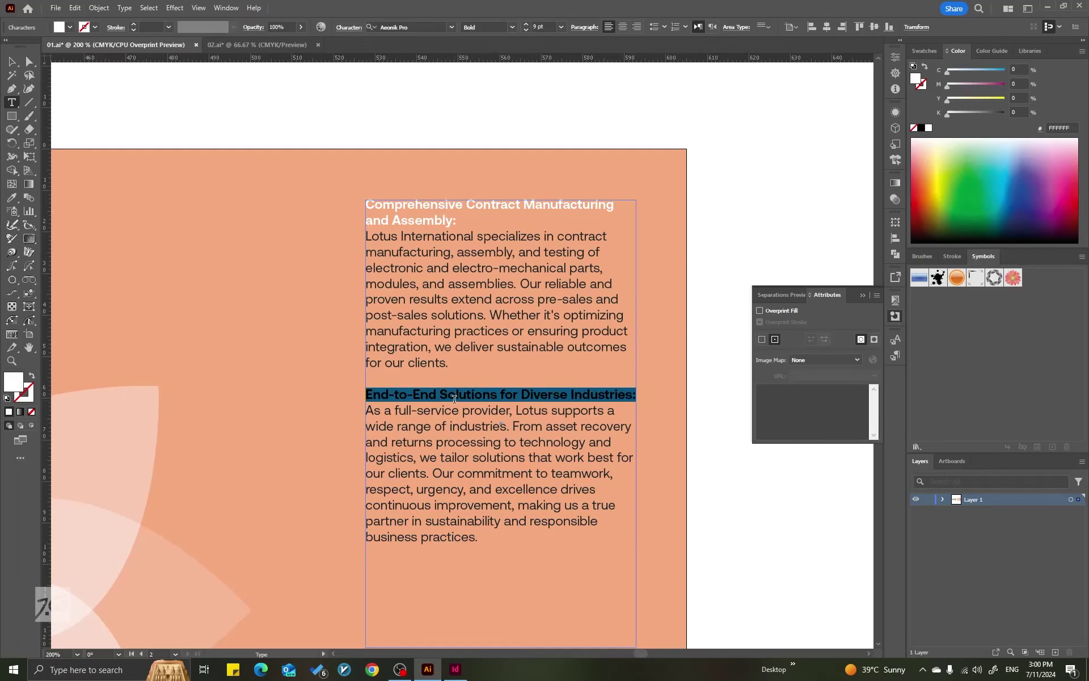
{"action": "left_click", "coordinate": [455, 399]}
Turn on Overprint Fill for the black body paragraphs under both headings and deselect the text
{"action": "left_click_drag", "start_coordinate": [494, 543], "coordinate": [301, 414]}
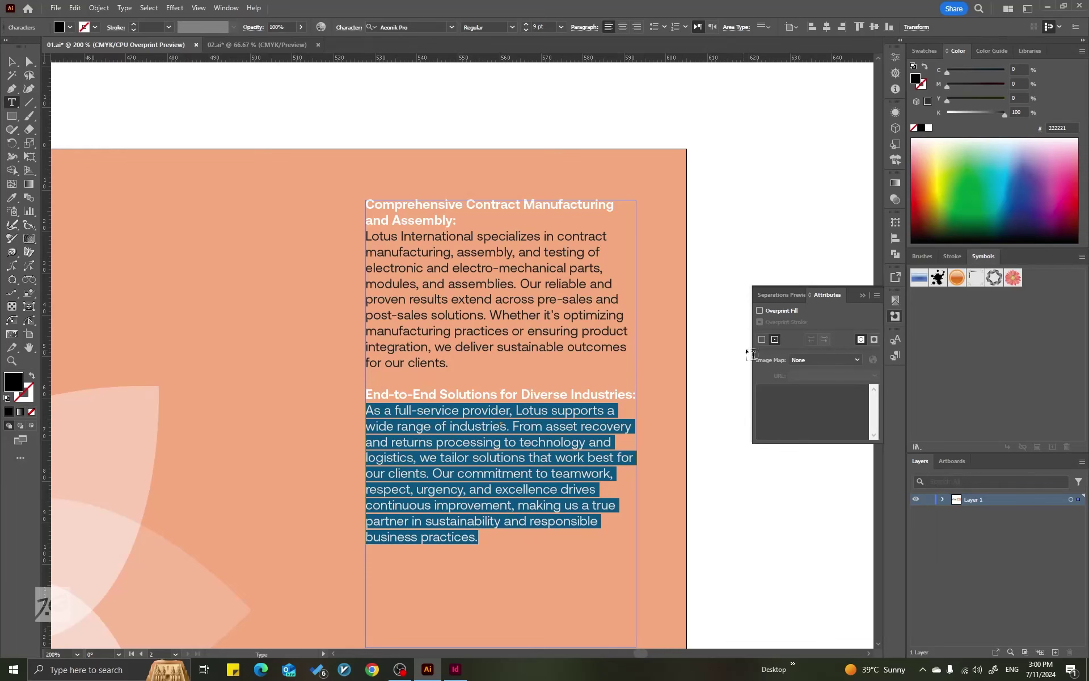
{"action": "left_click", "coordinate": [761, 311]}
{"action": "left_click_drag", "start_coordinate": [466, 368], "coordinate": [301, 238]}
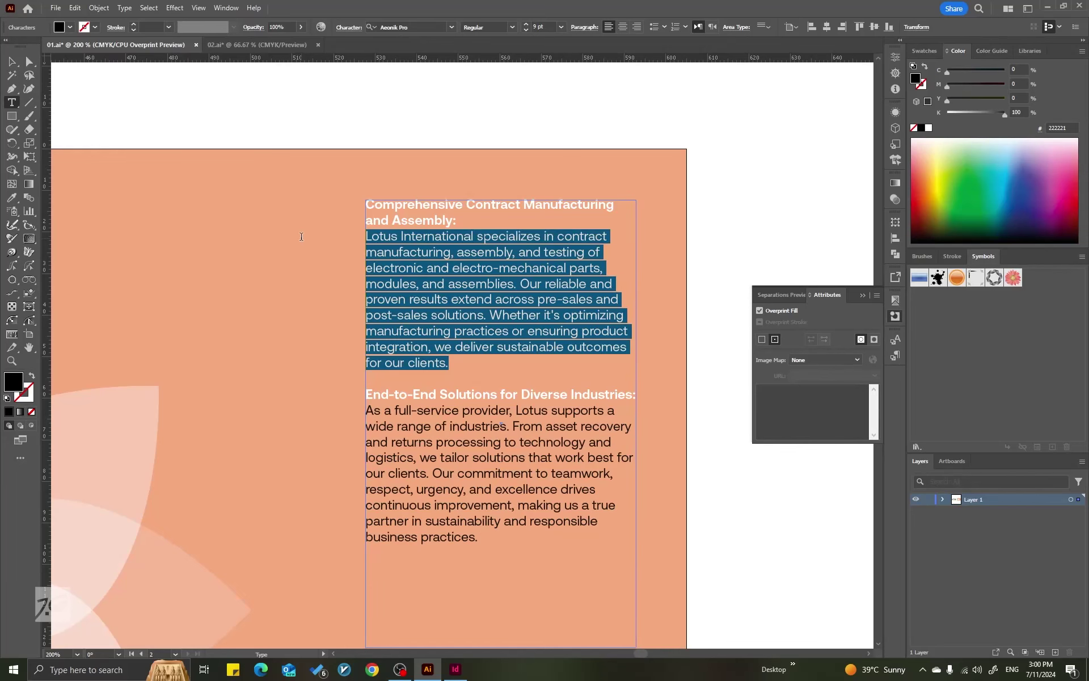
{"action": "left_click", "coordinate": [760, 311]}
{"action": "left_click", "coordinate": [11, 61]}
{"action": "left_click", "coordinate": [457, 85]}
Examine the Overprint Fill setting and spot colour of the three purple shapes in the Lotus logo
{"action": "key", "text": "ctrl+1"}
{"action": "scroll", "coordinate": [418, 219], "scroll_direction": "left", "scroll_amount": 3}
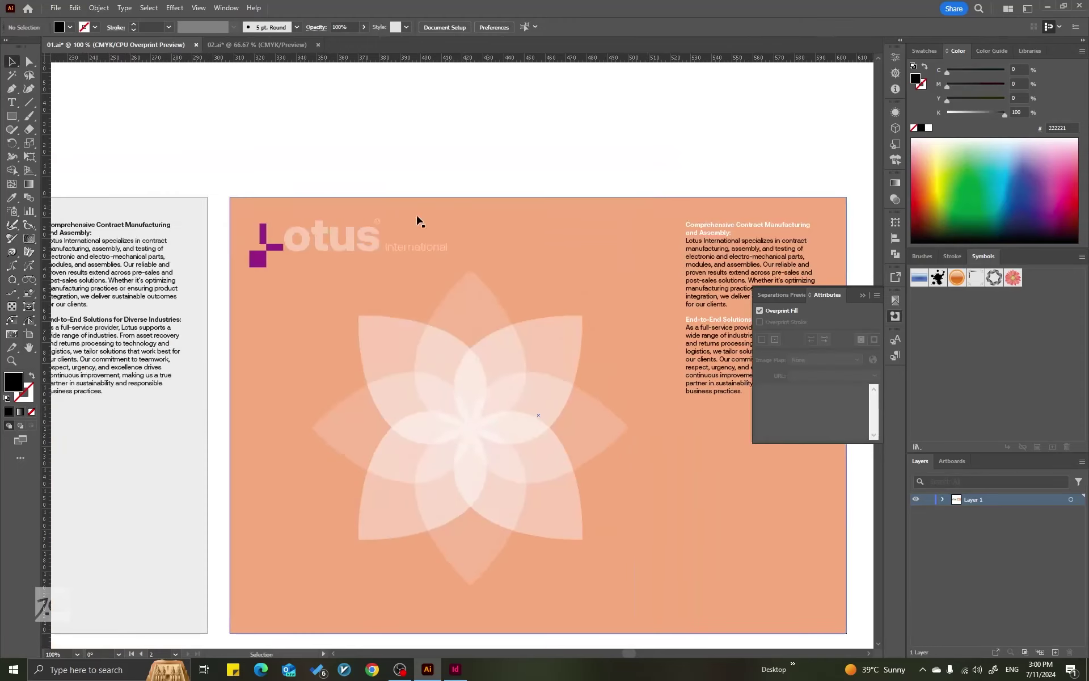
{"action": "scroll", "coordinate": [297, 253], "scroll_direction": "up", "scroll_amount": 3}
{"action": "left_click_drag", "start_coordinate": [385, 256], "coordinate": [375, 215]}
{"action": "key", "text": "ctrl+z"}
{"action": "scroll", "coordinate": [374, 229], "scroll_direction": "up", "scroll_amount": 2}
{"action": "left_click", "coordinate": [381, 198]}
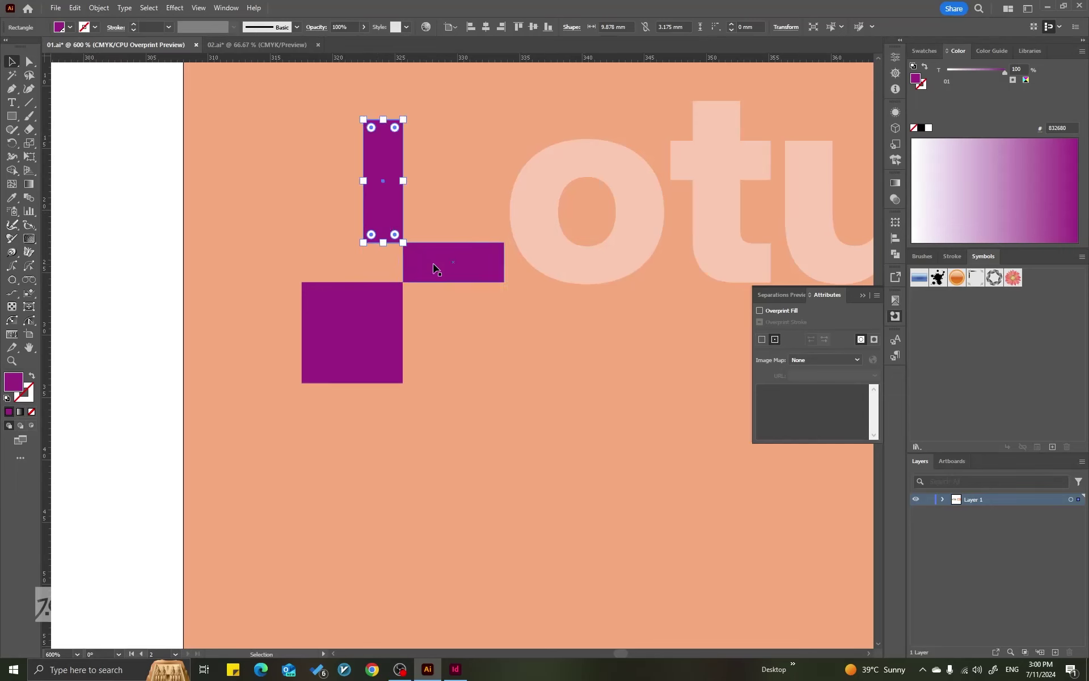
{"action": "left_click", "coordinate": [434, 263]}
{"action": "left_click", "coordinate": [347, 335]}
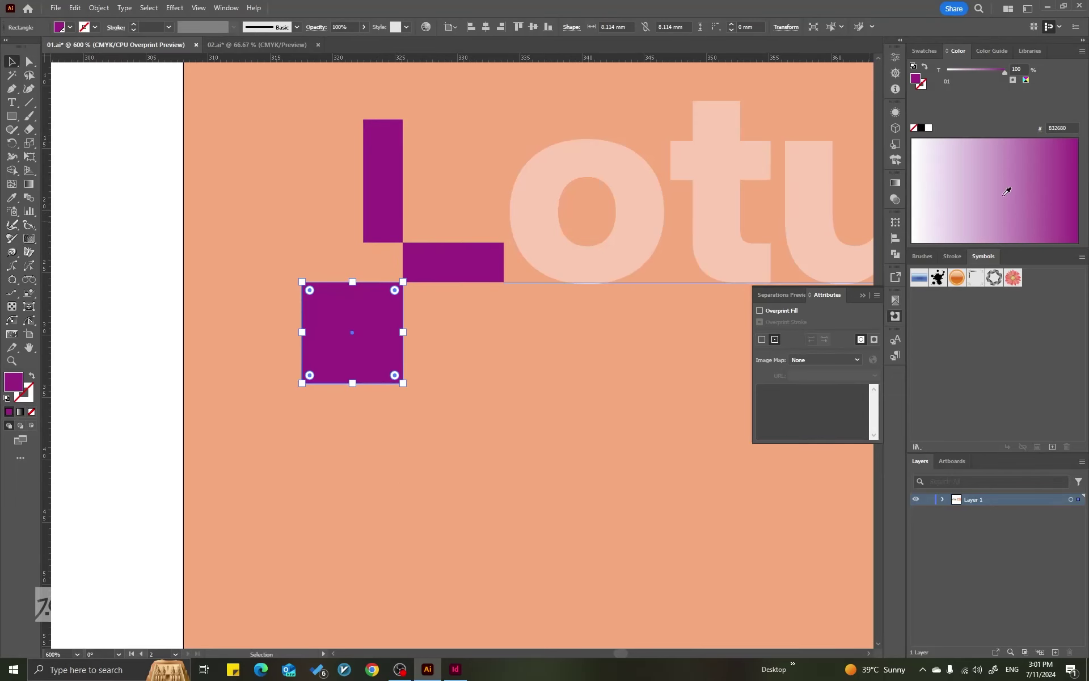
{"action": "scroll", "coordinate": [434, 352], "scroll_direction": "down", "scroll_amount": 2}
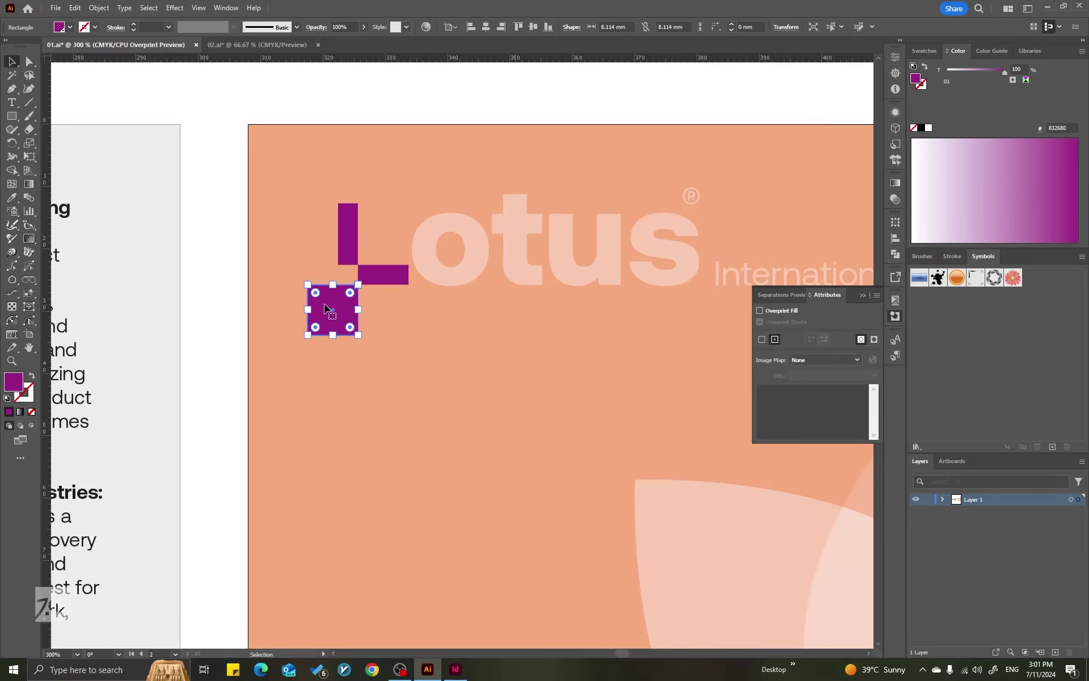
{"action": "scroll", "coordinate": [325, 309], "scroll_direction": "up", "scroll_amount": 1}
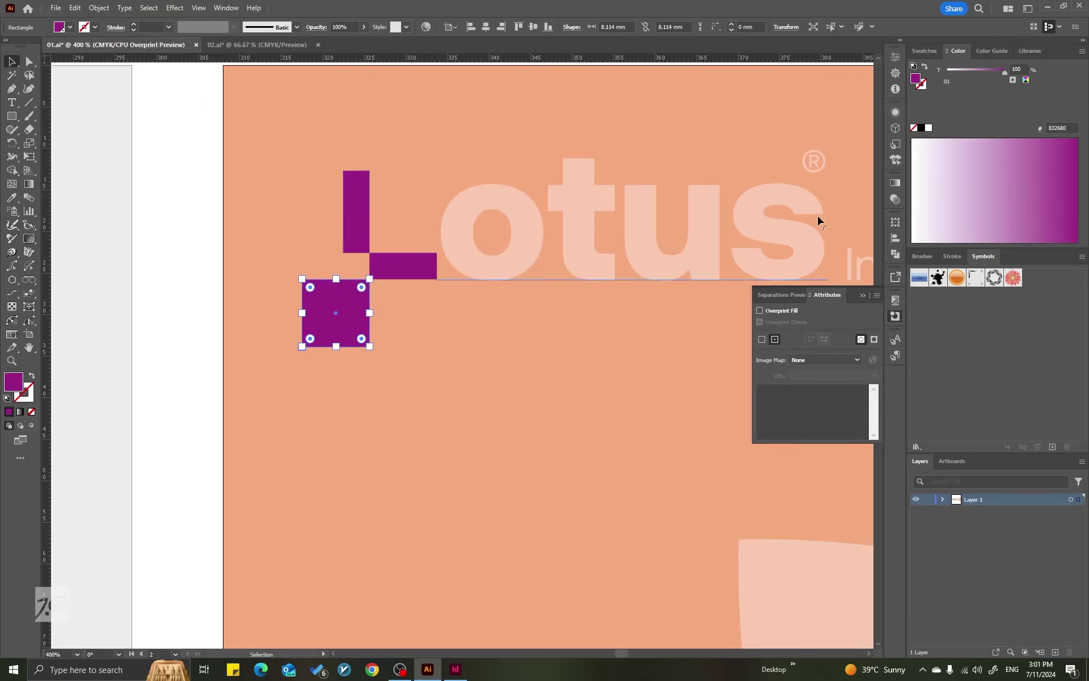
Hide the 01 spot plate in the separations preview to inspect the area beneath the Lotus logo shapes, and show the plate again
{"action": "left_click", "coordinate": [791, 296]}
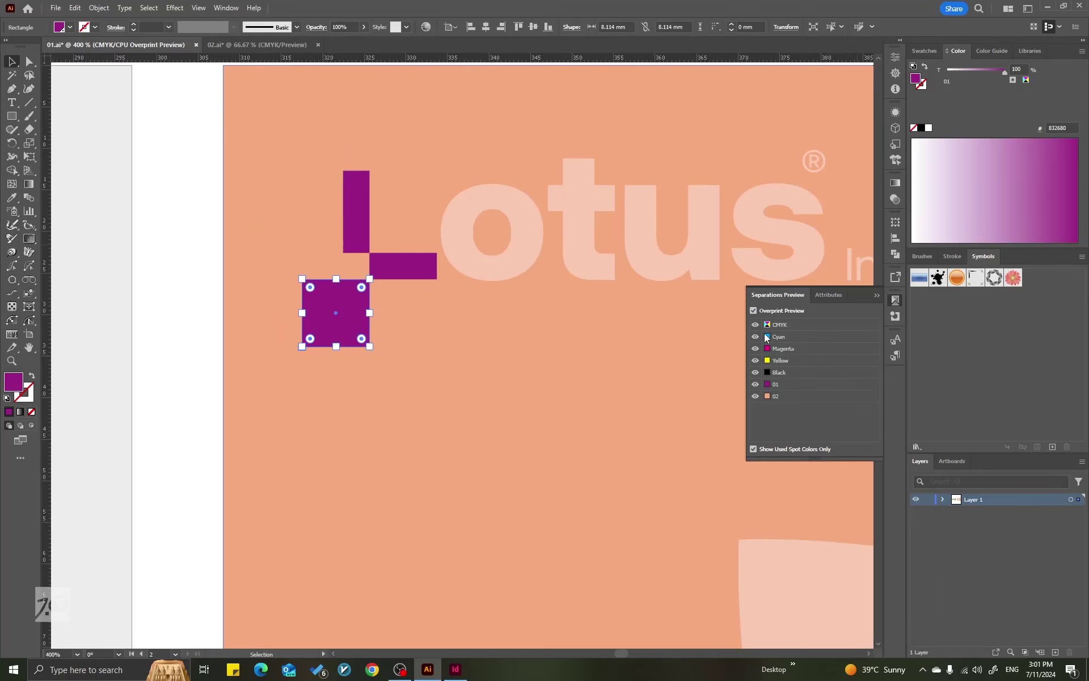
{"action": "left_click", "coordinate": [755, 385]}
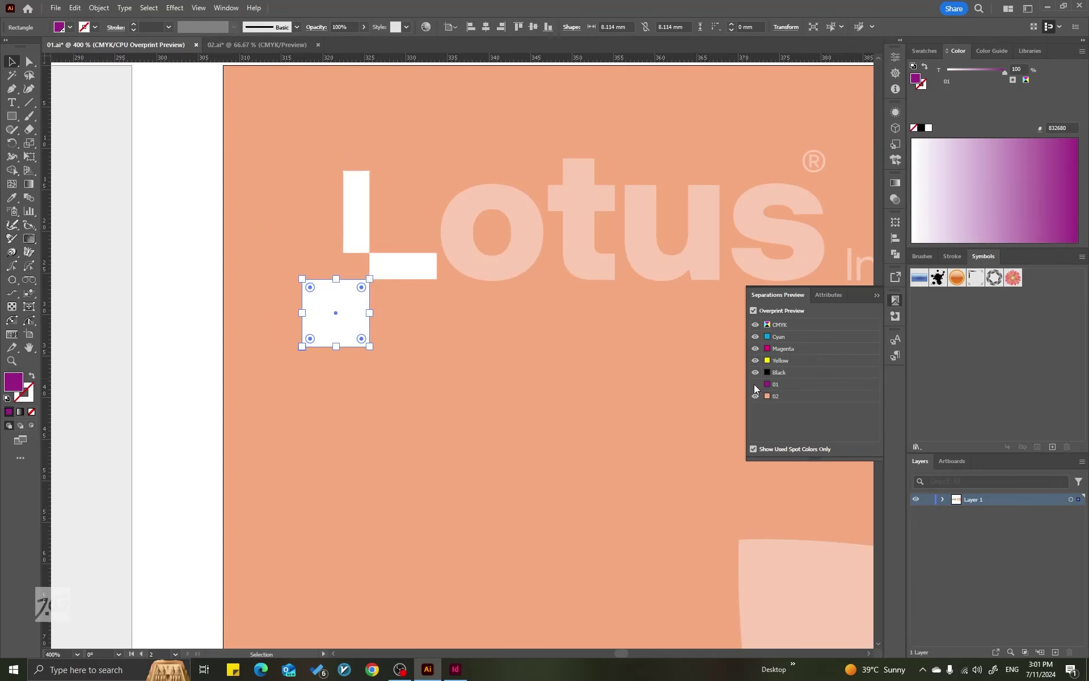
{"action": "left_click", "coordinate": [188, 227]}
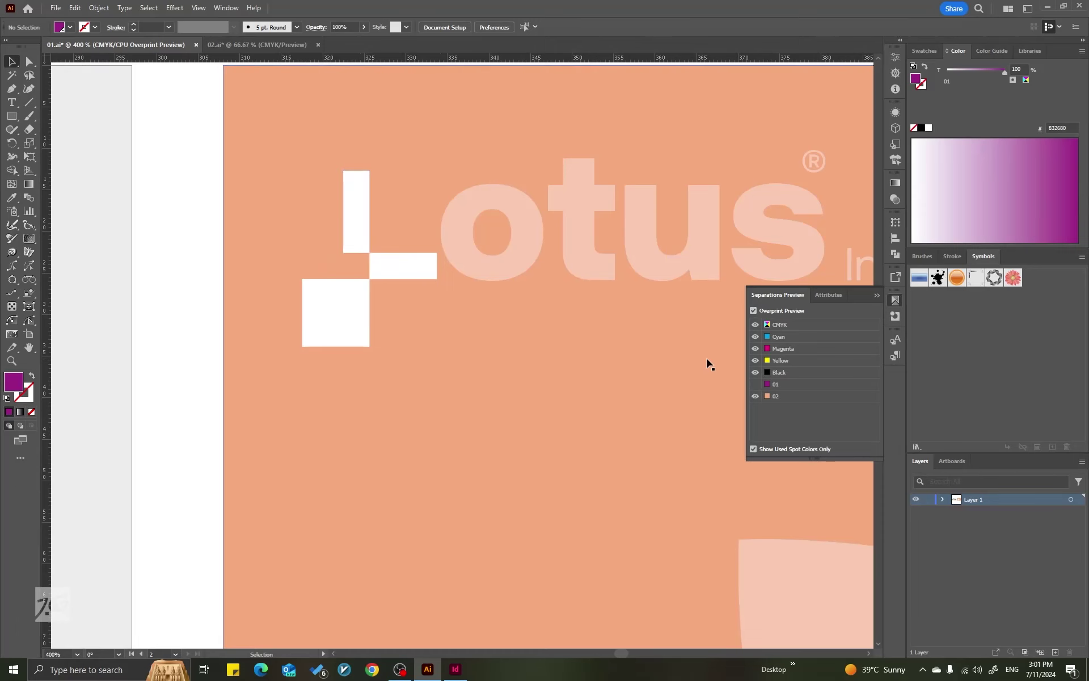
{"action": "left_click", "coordinate": [755, 384]}
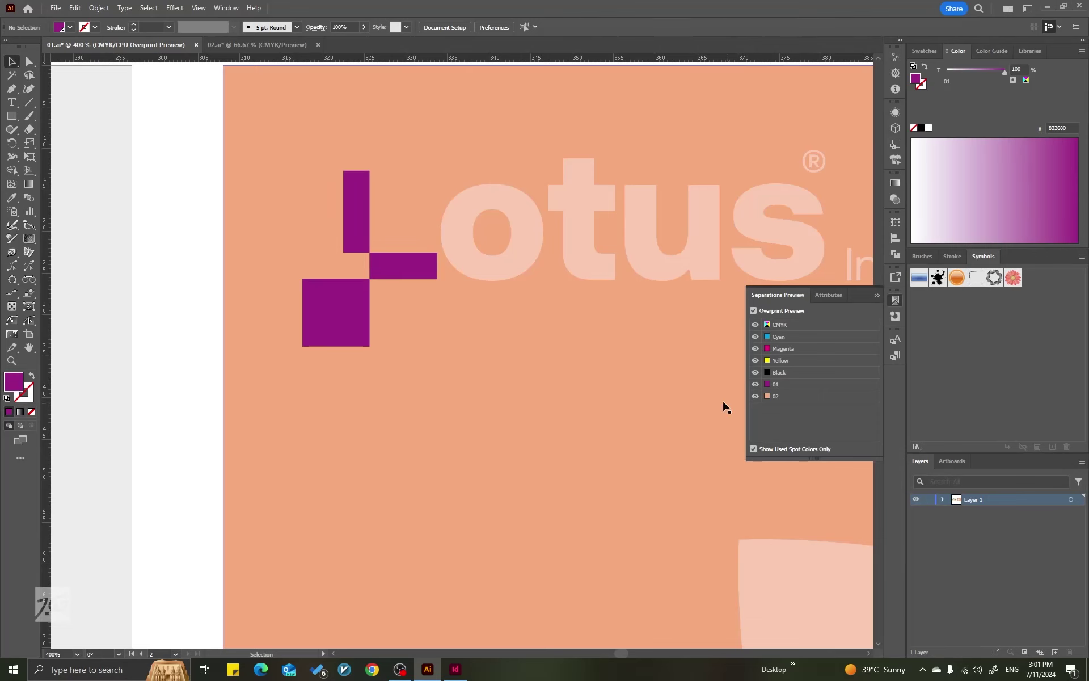
Turn on Overprint Fill for the three purple shapes of the Lotus logo and deselect them
{"action": "left_click", "coordinate": [432, 263]}
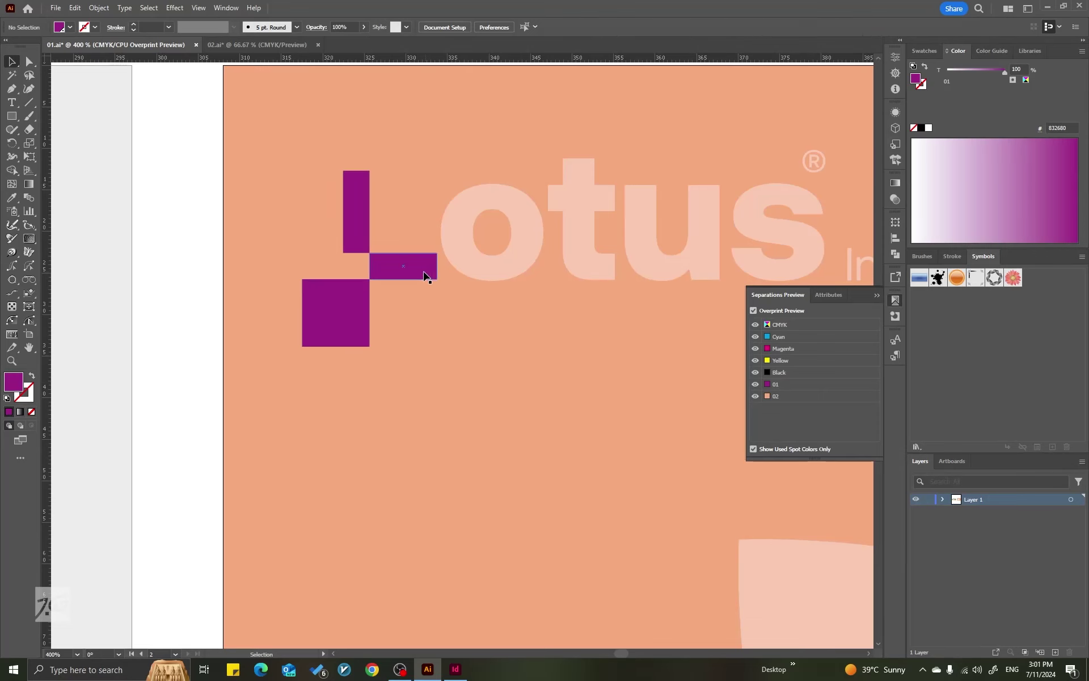
{"action": "left_click", "coordinate": [358, 227], "text": "shift"}
{"action": "left_click", "coordinate": [347, 313], "text": "shift"}
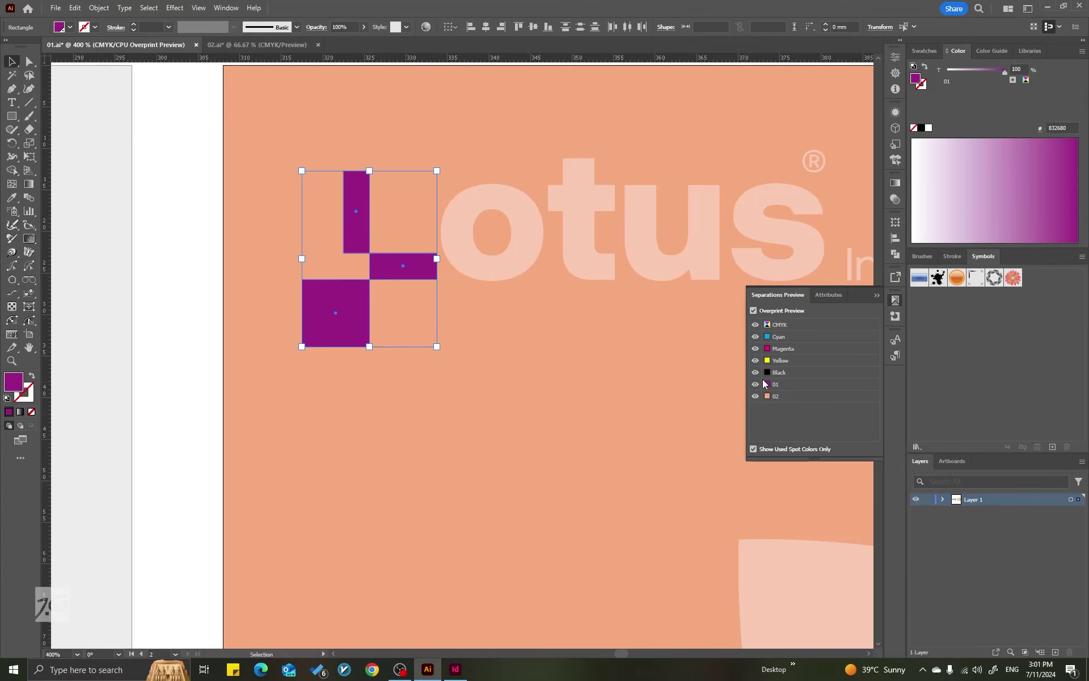
{"action": "left_click", "coordinate": [896, 318]}
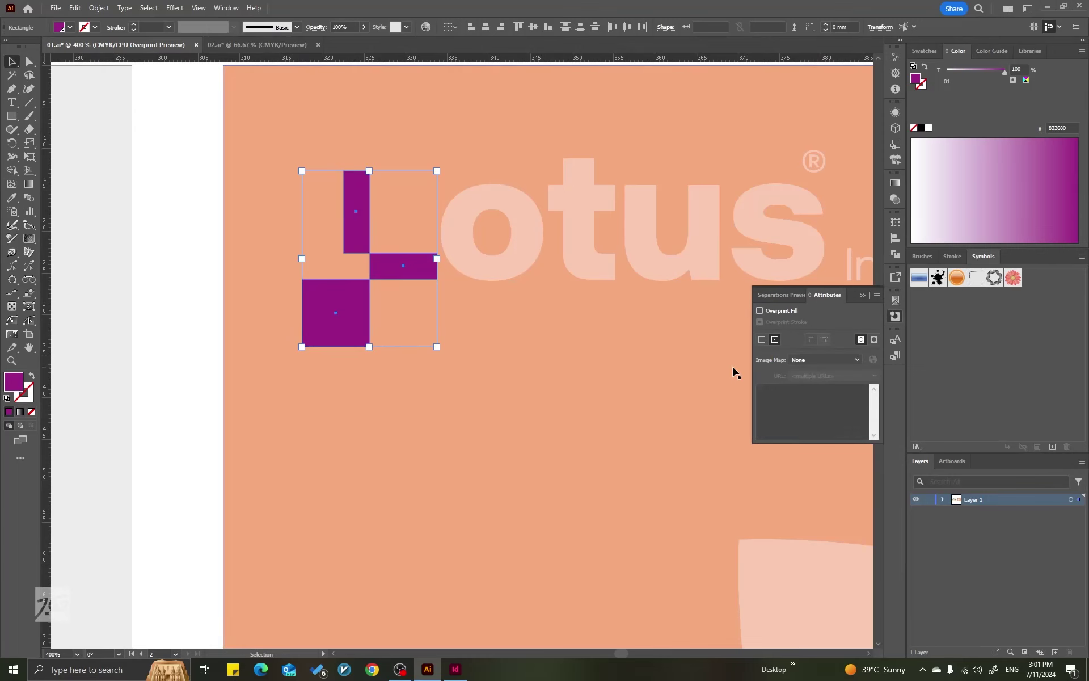
{"action": "left_click", "coordinate": [759, 310]}
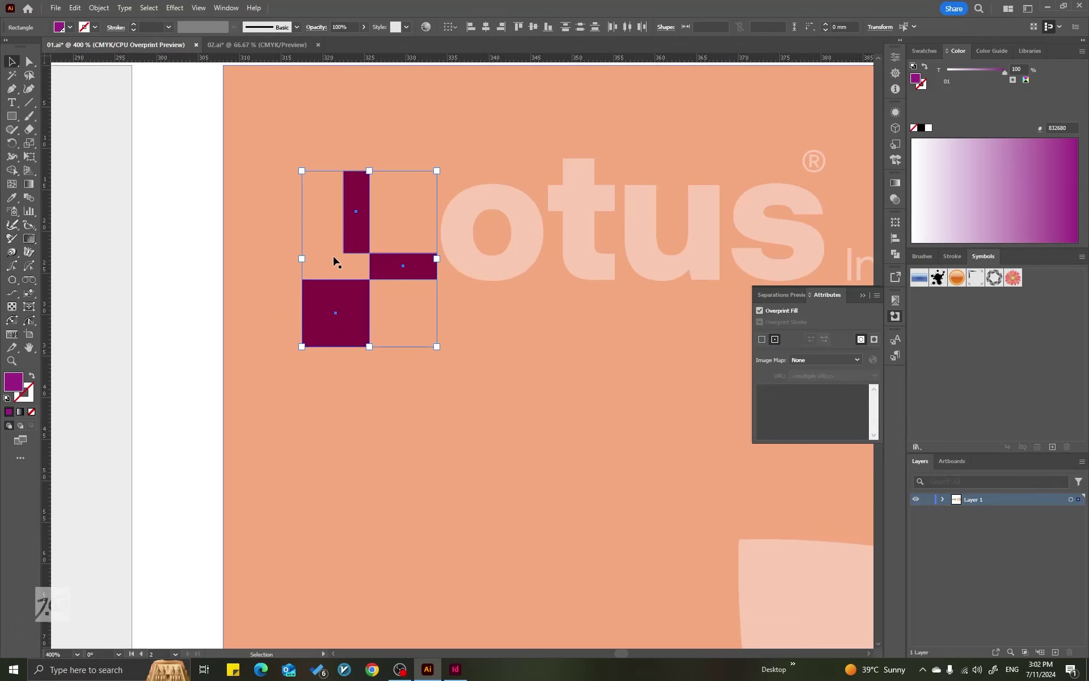
{"action": "left_click", "coordinate": [210, 217]}
Compare the purple Lotus logo shapes with Overprint Preview off and on, and select the vertical bar
{"action": "key", "text": "ctrl+minus"}
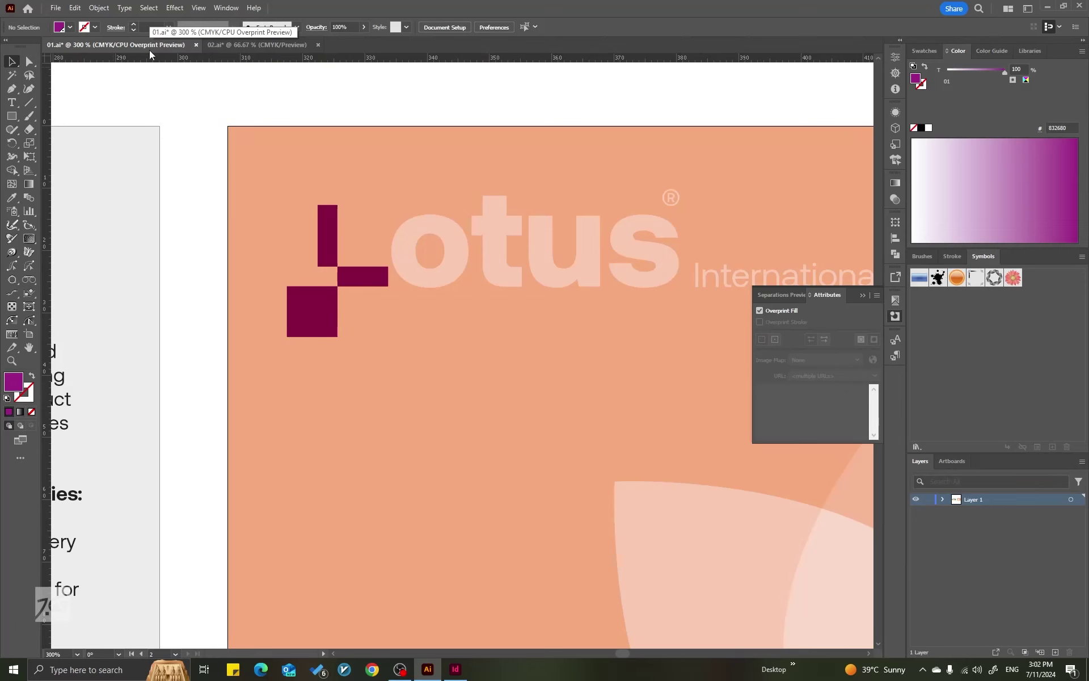
{"action": "left_click", "coordinate": [895, 300]}
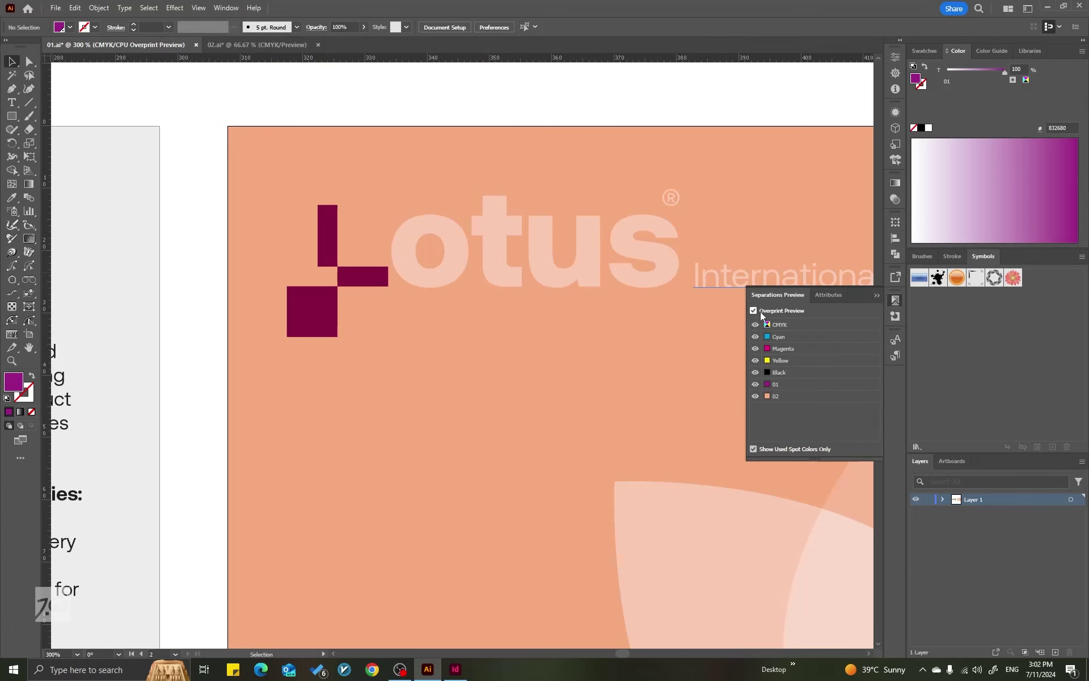
{"action": "left_click", "coordinate": [755, 312]}
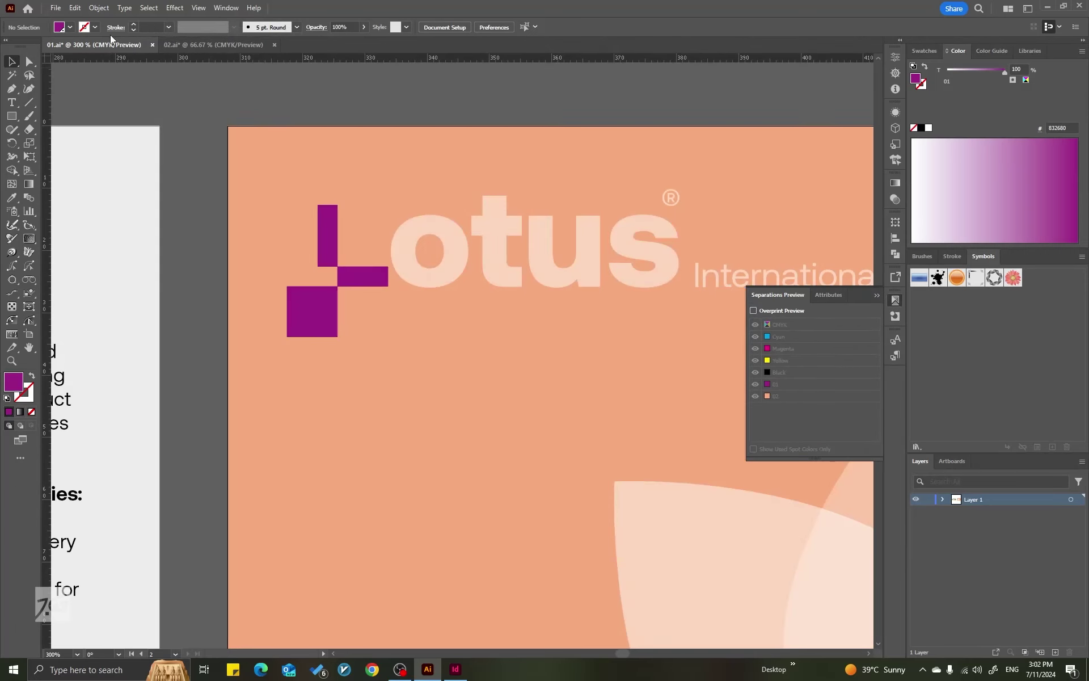
{"action": "left_click", "coordinate": [757, 311]}
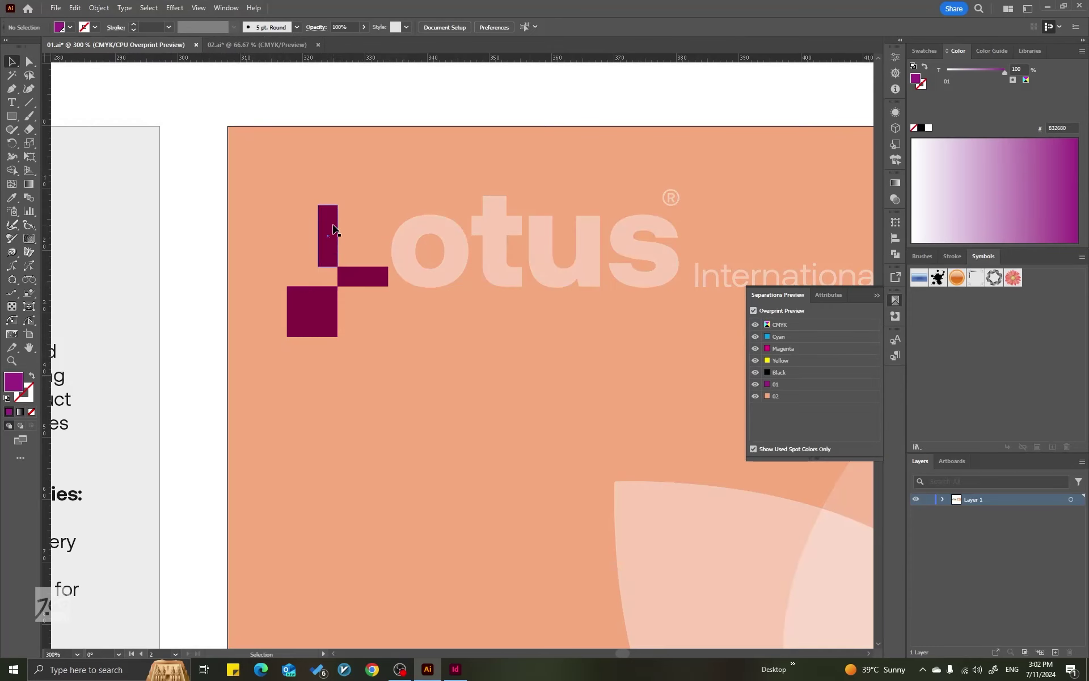
{"action": "left_click", "coordinate": [333, 229]}
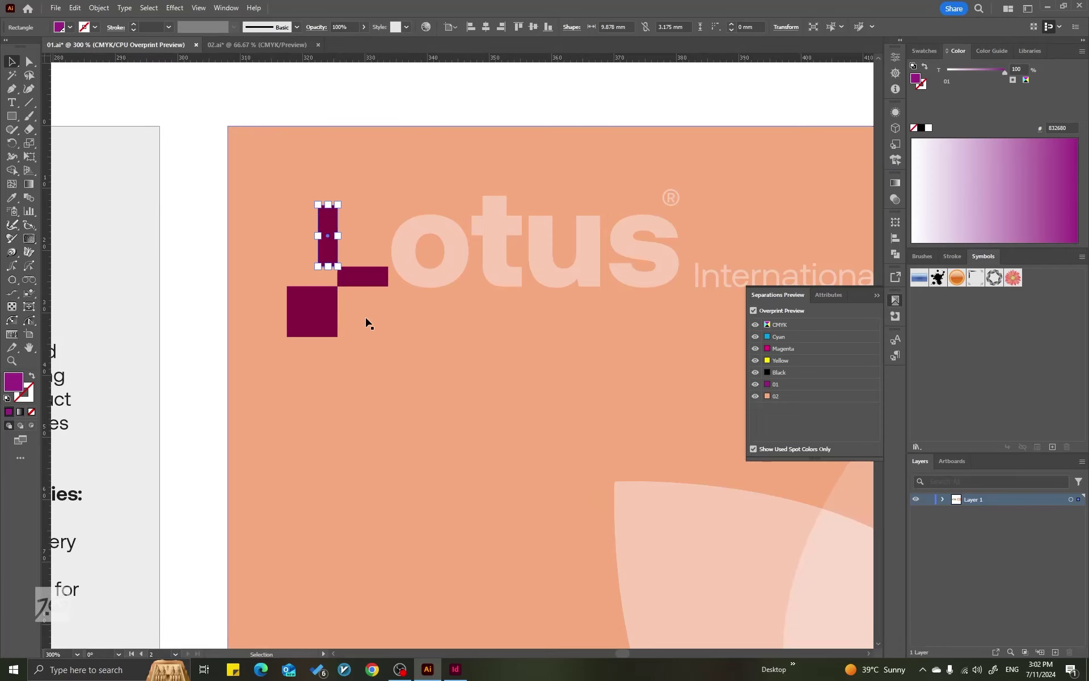
Turn off Overprint Preview while viewing the black paragraphs under the "Comprehensive Contract Manufacturing and Assembly:" heading
{"action": "left_click_drag", "start_coordinate": [747, 225], "coordinate": [151, 272]}
{"action": "left_click_drag", "start_coordinate": [805, 428], "coordinate": [441, 344]}
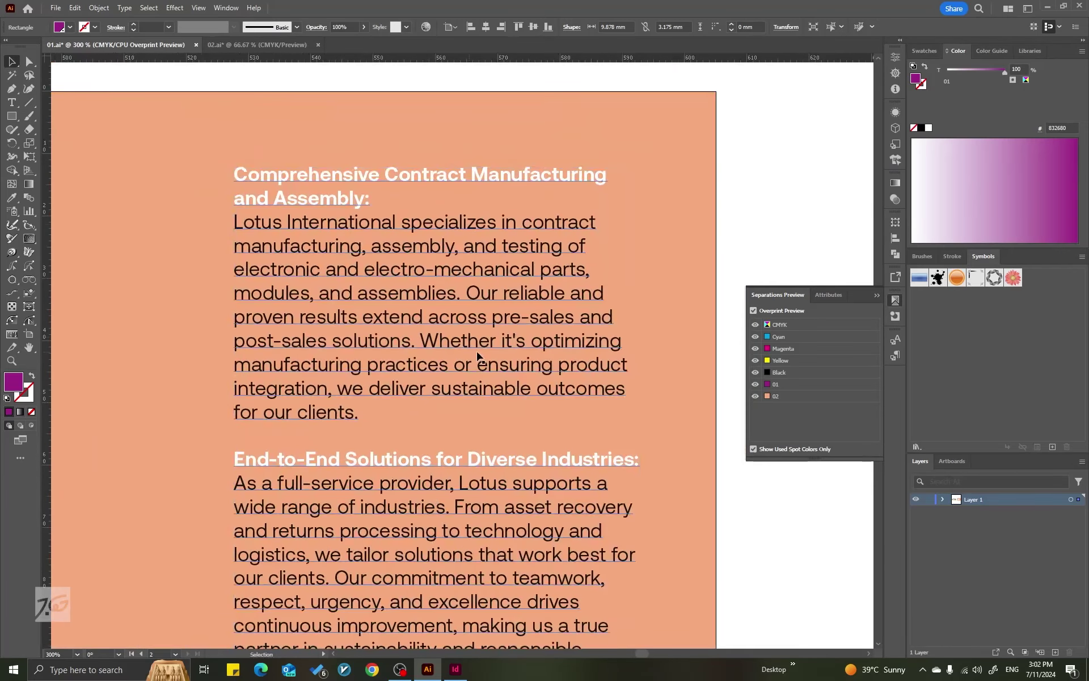
{"action": "left_click", "coordinate": [755, 311]}
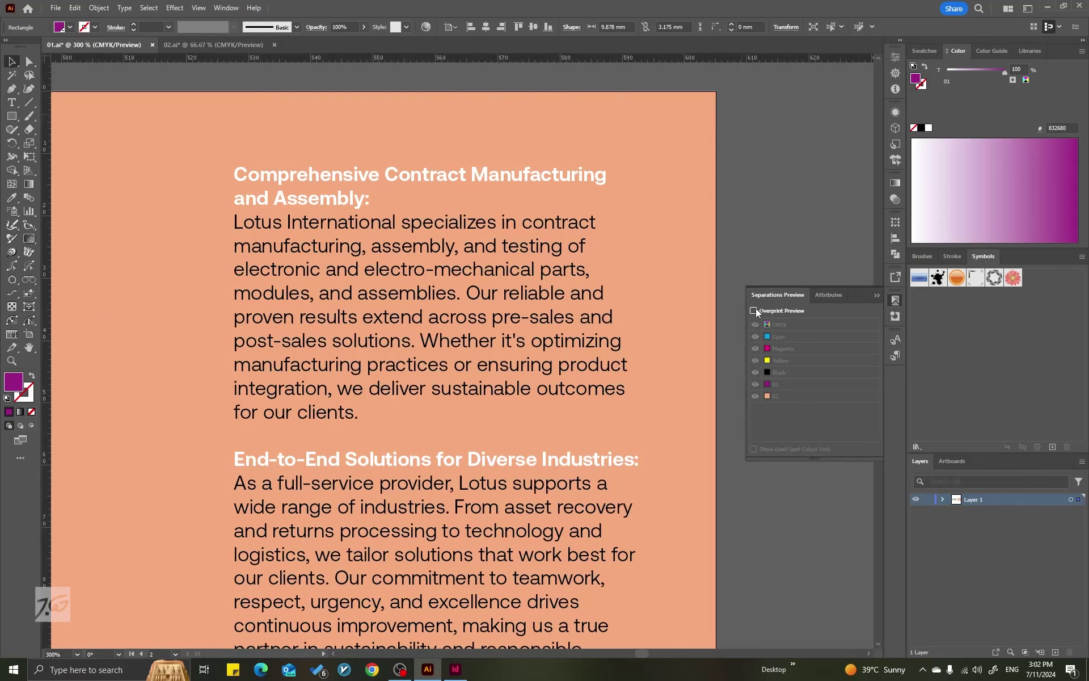
{"action": "left_click", "coordinate": [442, 247]}
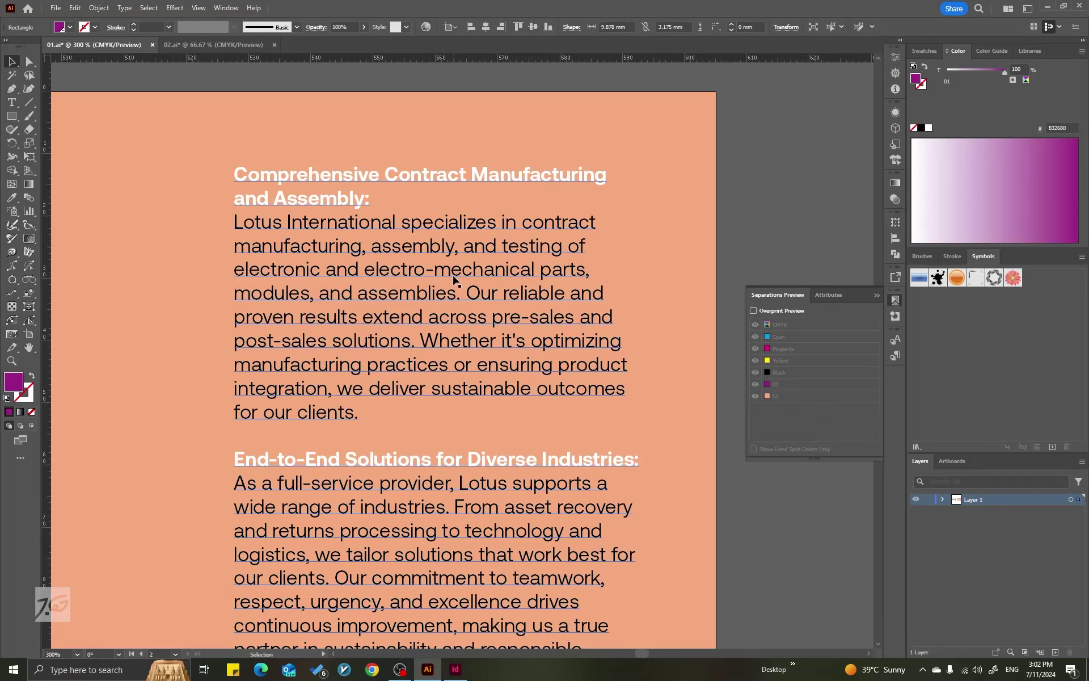
{"action": "left_click", "coordinate": [738, 377]}
Turn on Overprint Fill for the whole text block containing the two white headings and black body paragraphs
{"action": "left_click", "coordinate": [545, 313]}
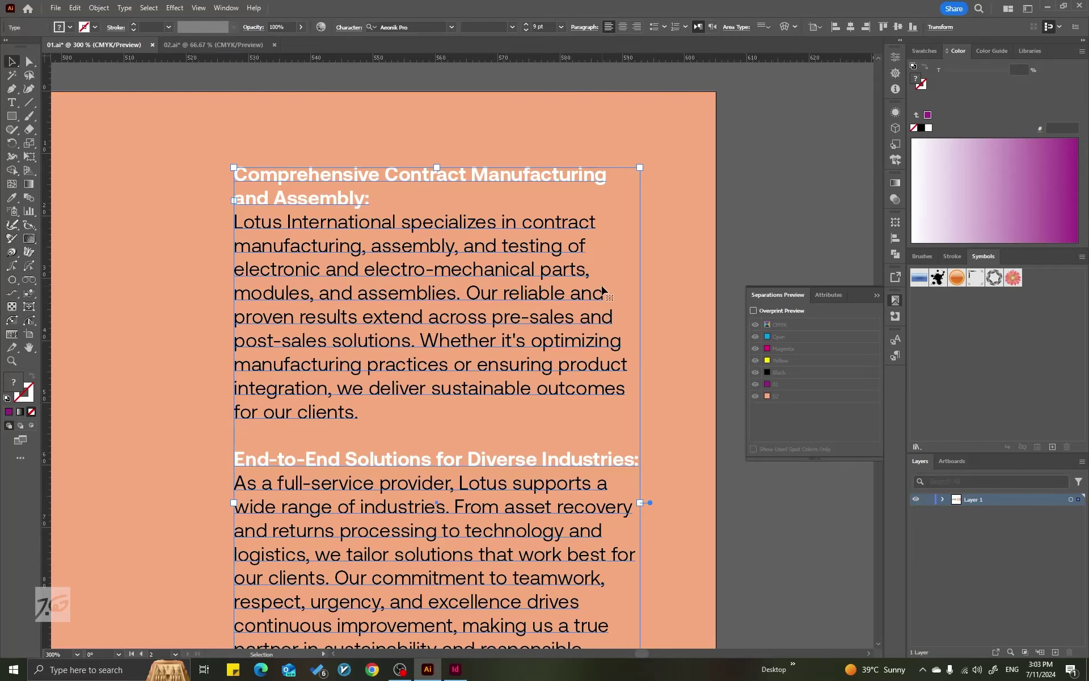
{"action": "scroll", "coordinate": [606, 290], "scroll_direction": "up", "scroll_amount": 3}
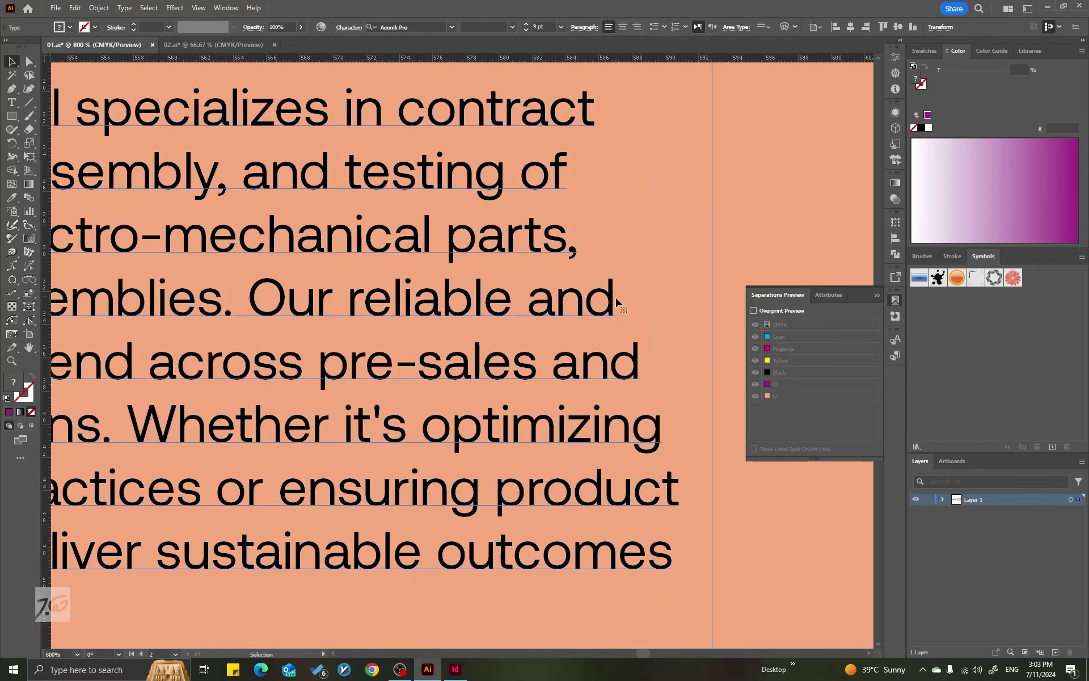
{"action": "scroll", "coordinate": [617, 299], "scroll_direction": "down", "scroll_amount": 2}
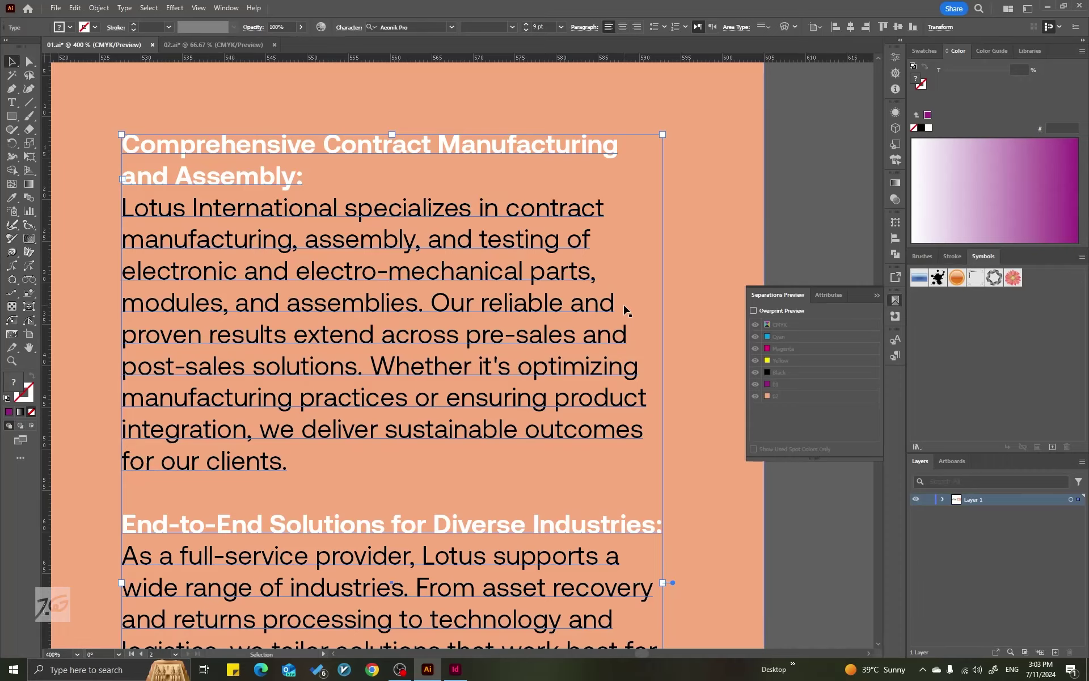
{"action": "scroll", "coordinate": [624, 308], "scroll_direction": "up", "scroll_amount": 3}
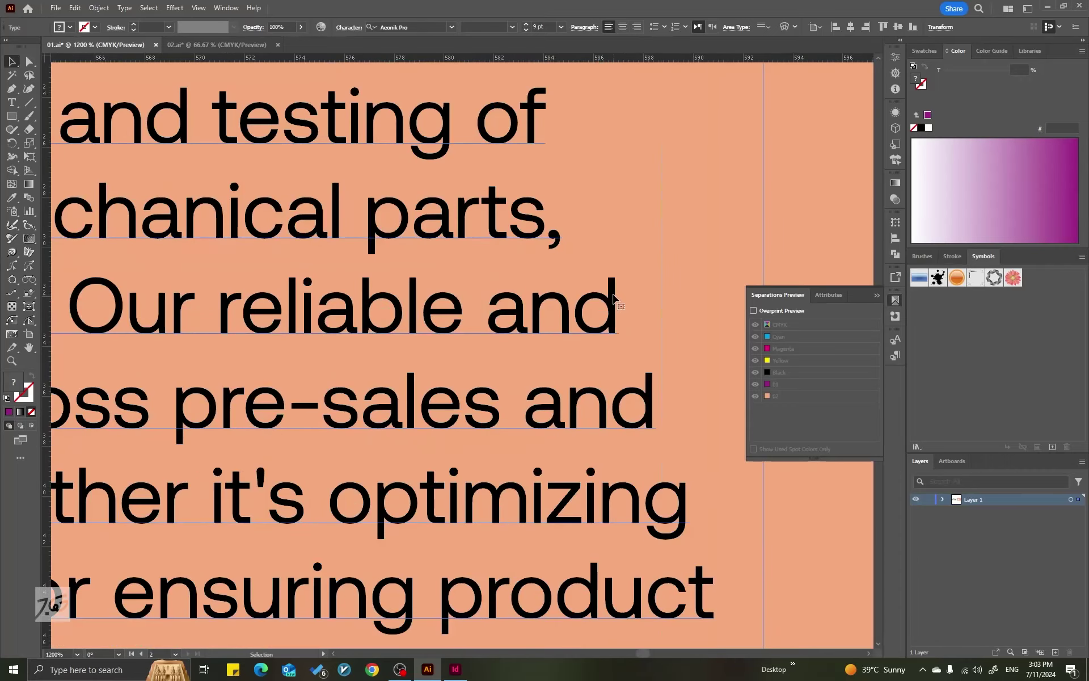
{"action": "scroll", "coordinate": [614, 299], "scroll_direction": "up", "scroll_amount": 2}
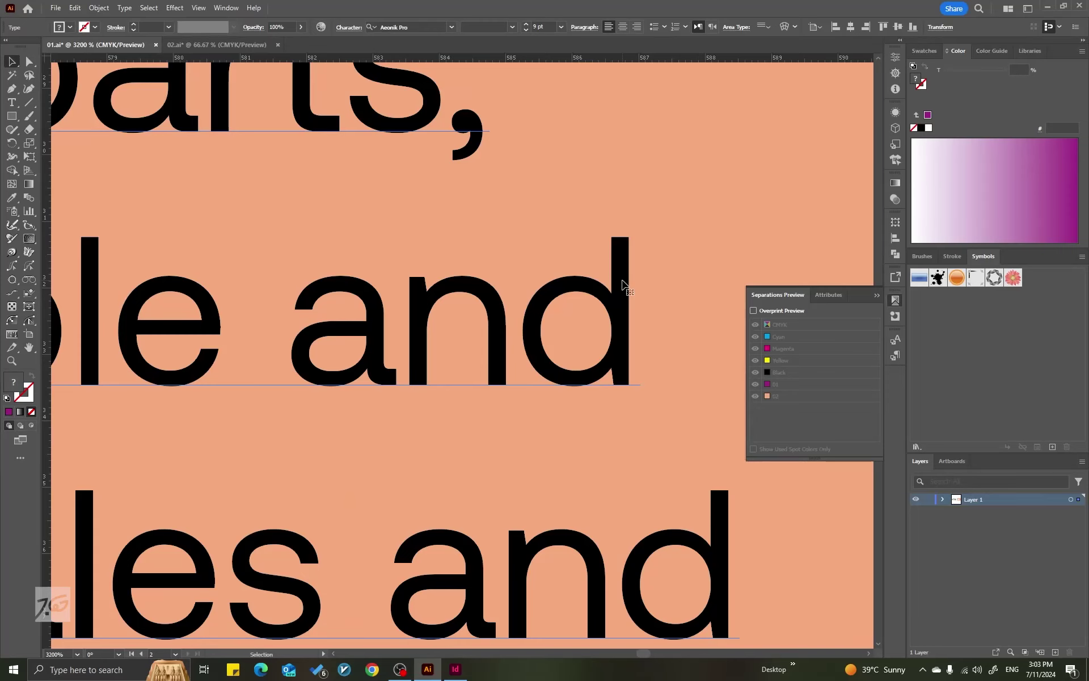
{"action": "scroll", "coordinate": [621, 334], "scroll_direction": "down", "scroll_amount": 3}
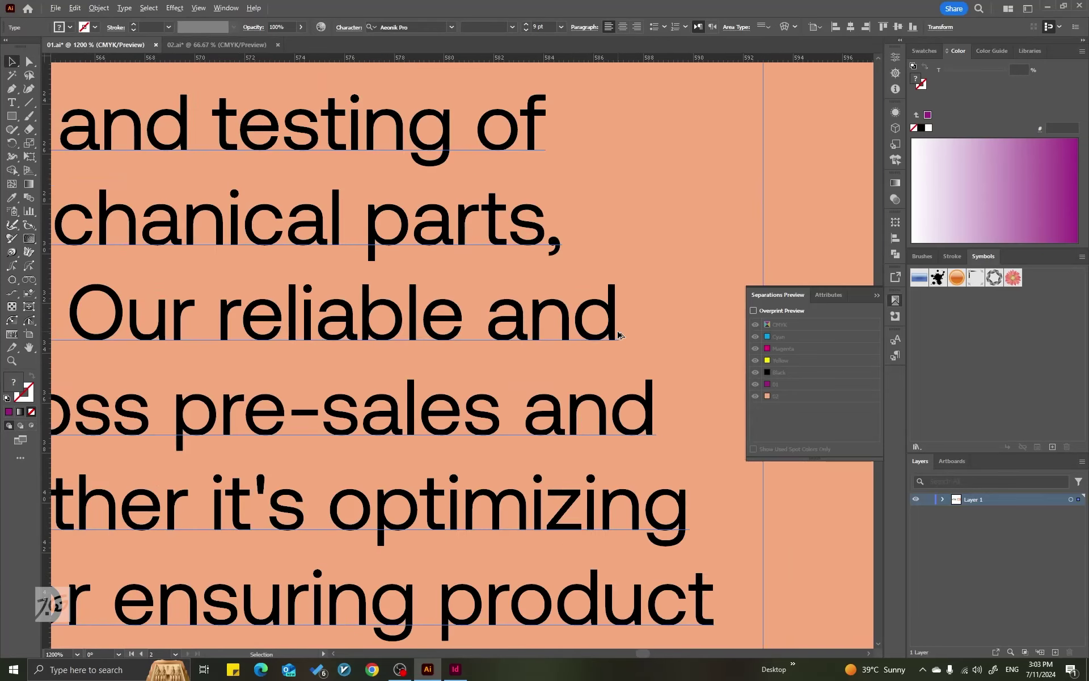
{"action": "scroll", "coordinate": [620, 335], "scroll_direction": "down", "scroll_amount": 2}
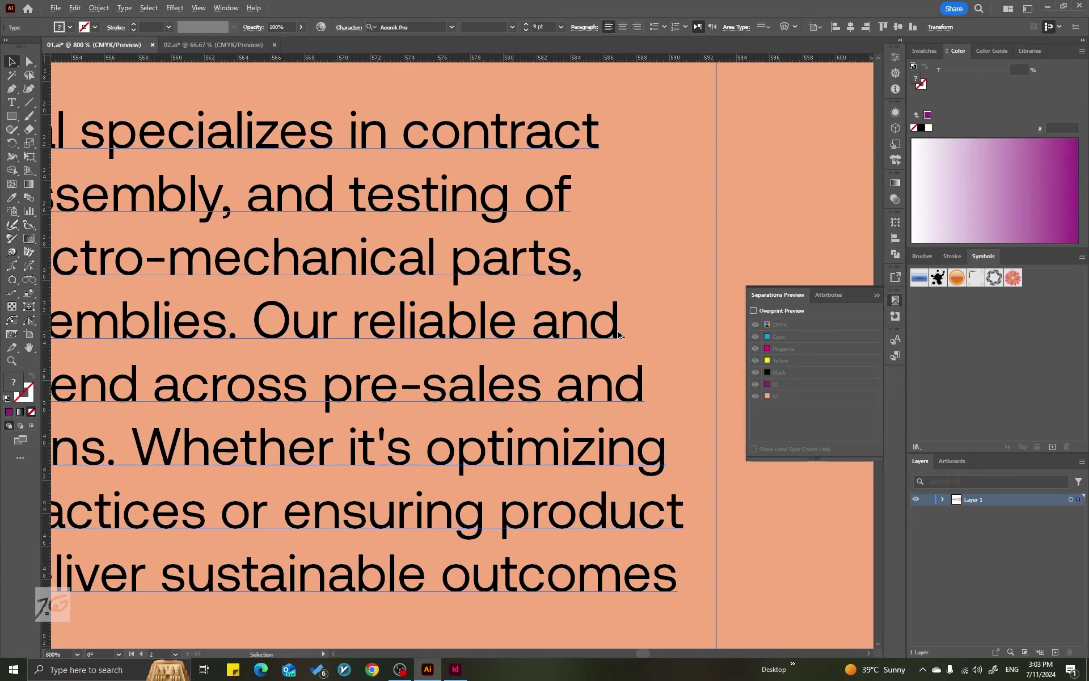
{"action": "scroll", "coordinate": [619, 333], "scroll_direction": "up", "scroll_amount": 5}
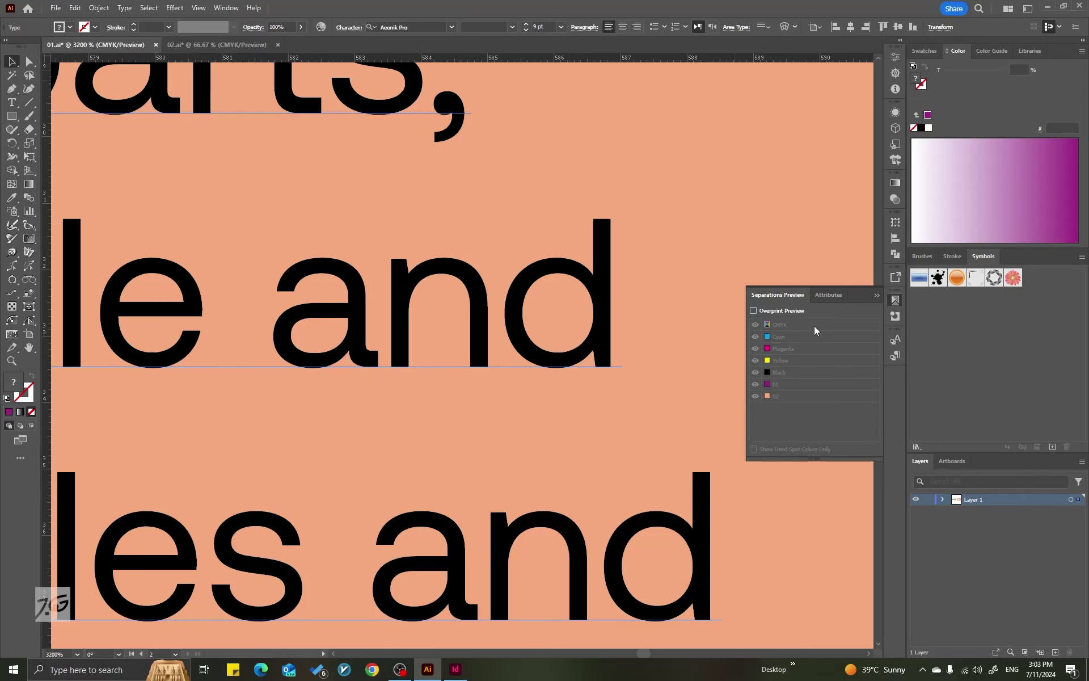
{"action": "left_click", "coordinate": [896, 314]}
{"action": "left_click", "coordinate": [760, 311]}
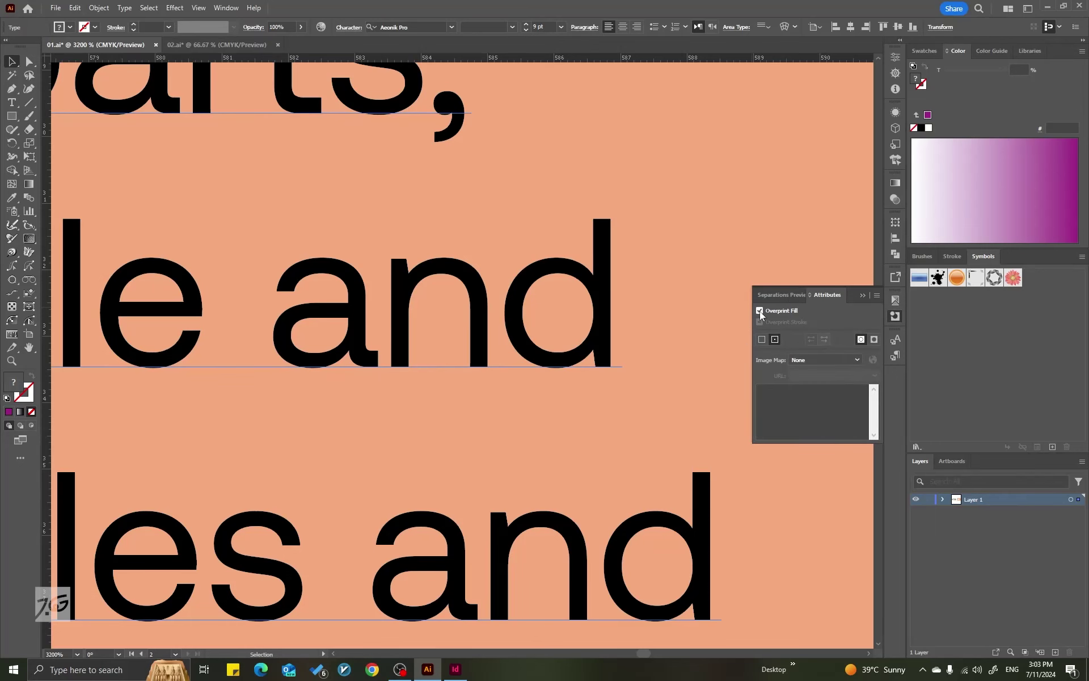
Set the on-screen Appearance of Black preference to Display All Blacks Accurately
{"action": "key", "text": "ctrl+k"}
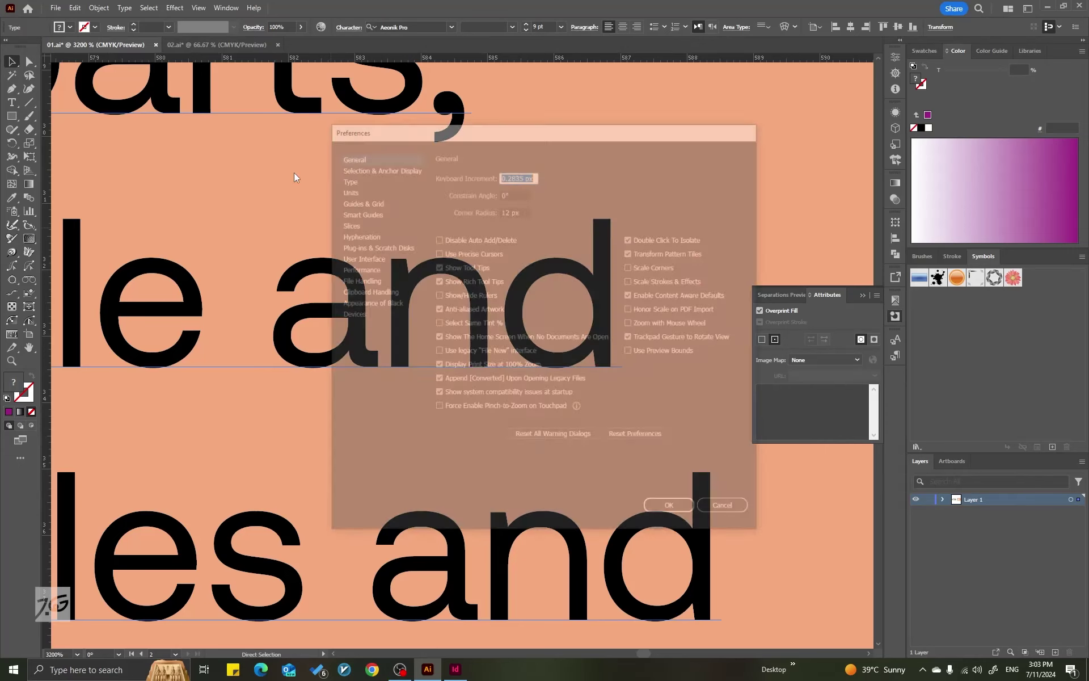
{"action": "left_click", "coordinate": [361, 304]}
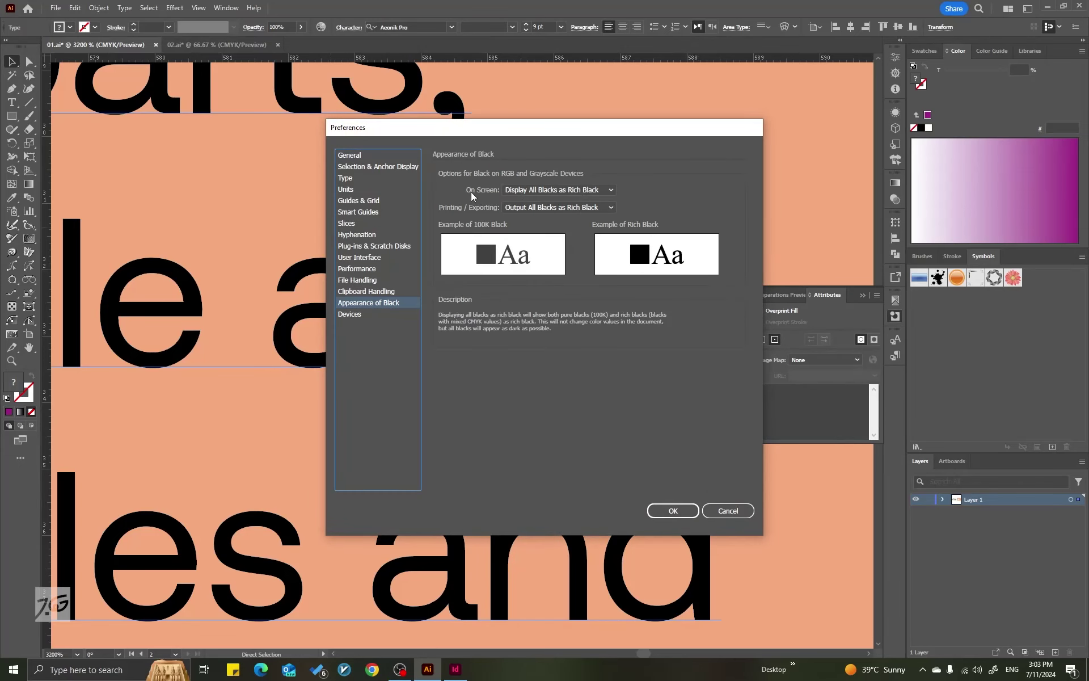
{"action": "left_click", "coordinate": [544, 190]}
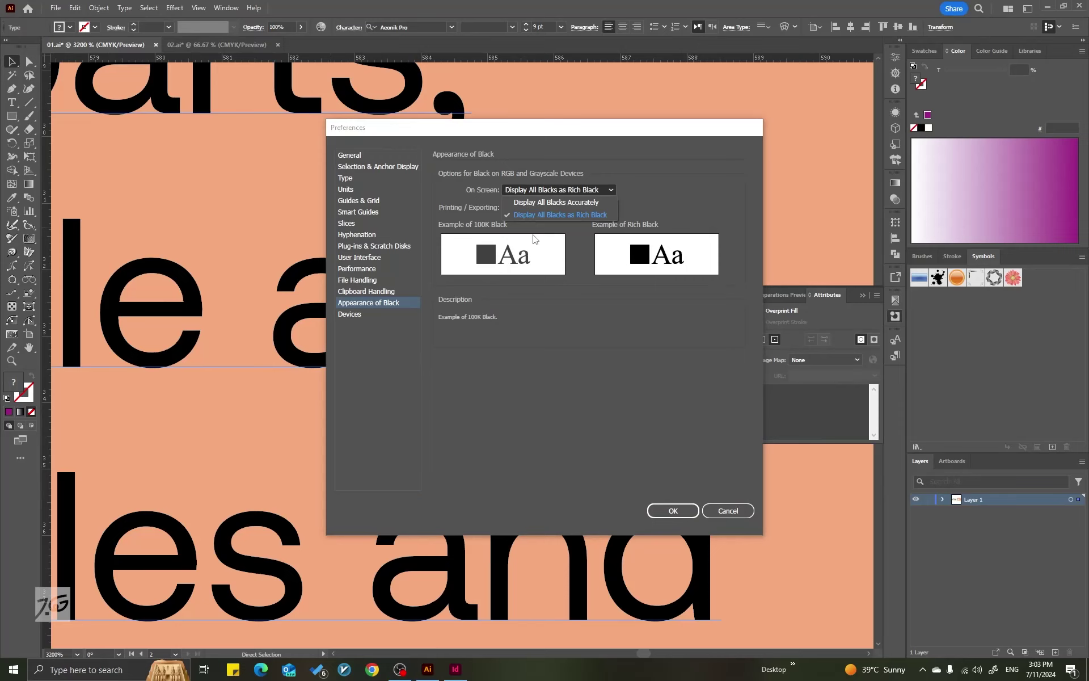
{"action": "left_click", "coordinate": [547, 204]}
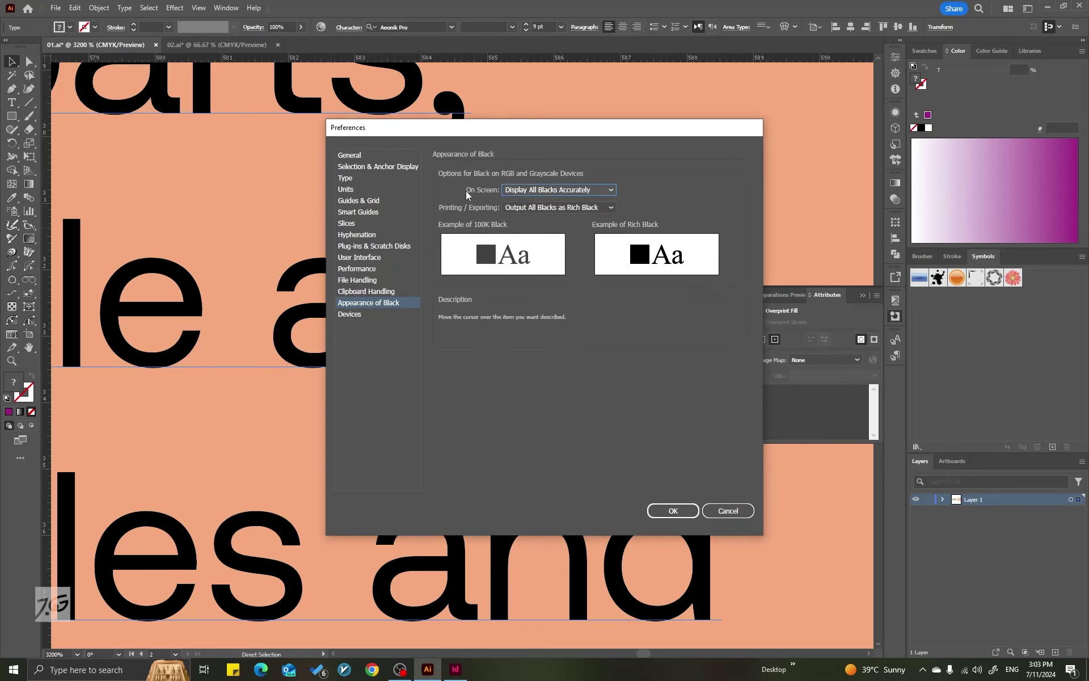
{"action": "left_click", "coordinate": [526, 192]}
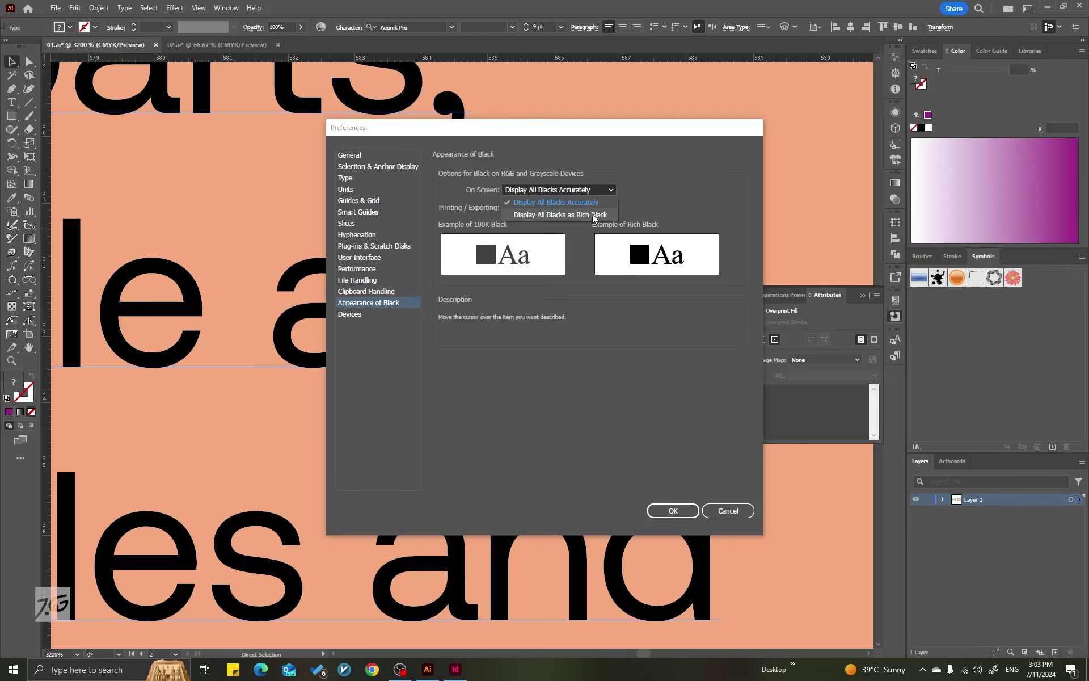
{"action": "left_click", "coordinate": [565, 127]}
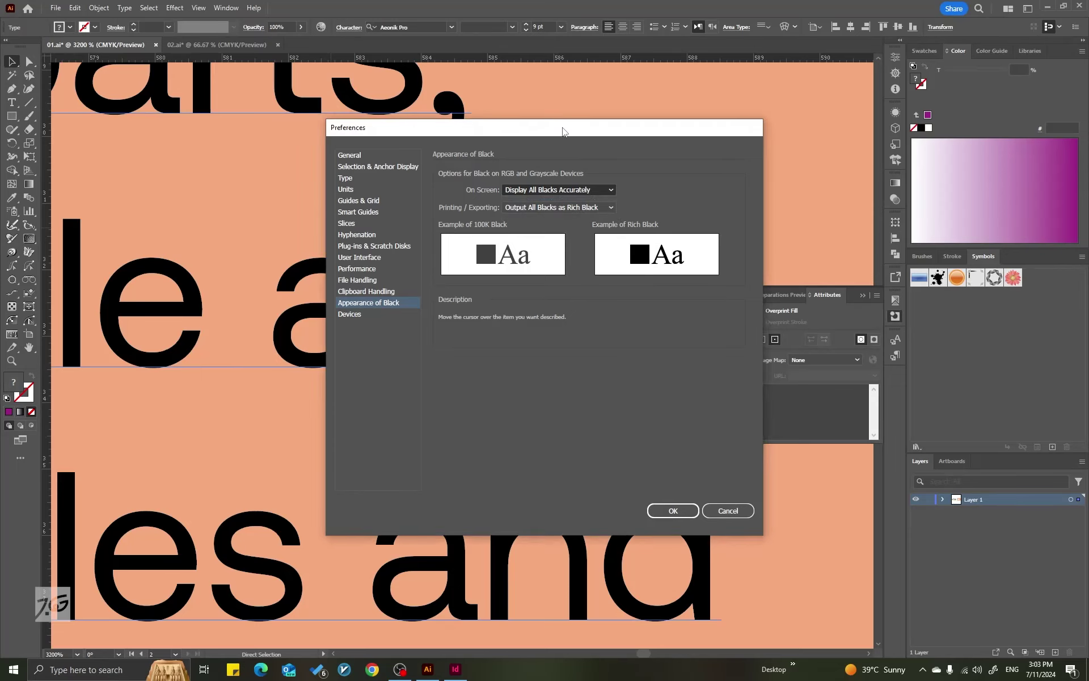
{"action": "left_click_drag", "start_coordinate": [566, 127], "coordinate": [853, 126]}
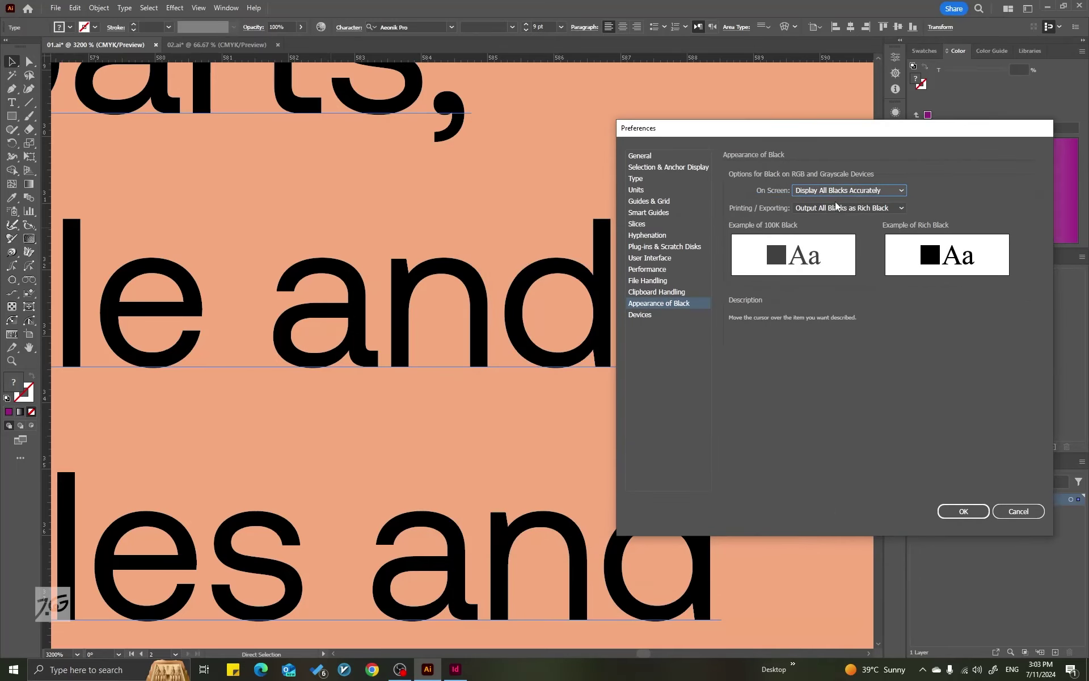
{"action": "left_click", "coordinate": [845, 190]}
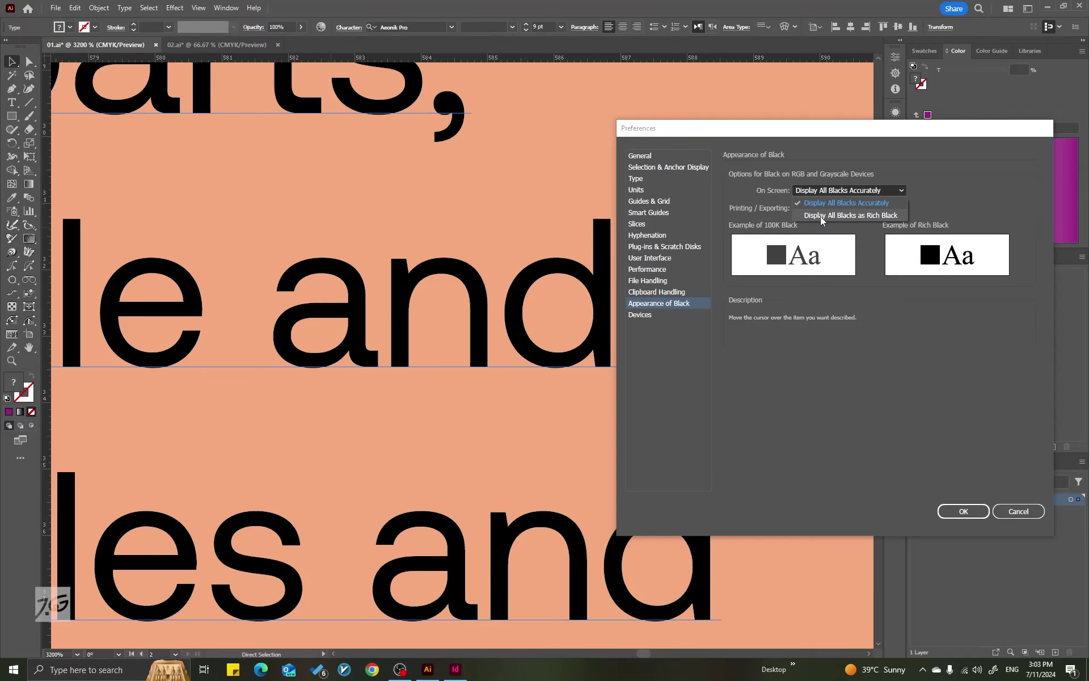
{"action": "left_click", "coordinate": [873, 206]}
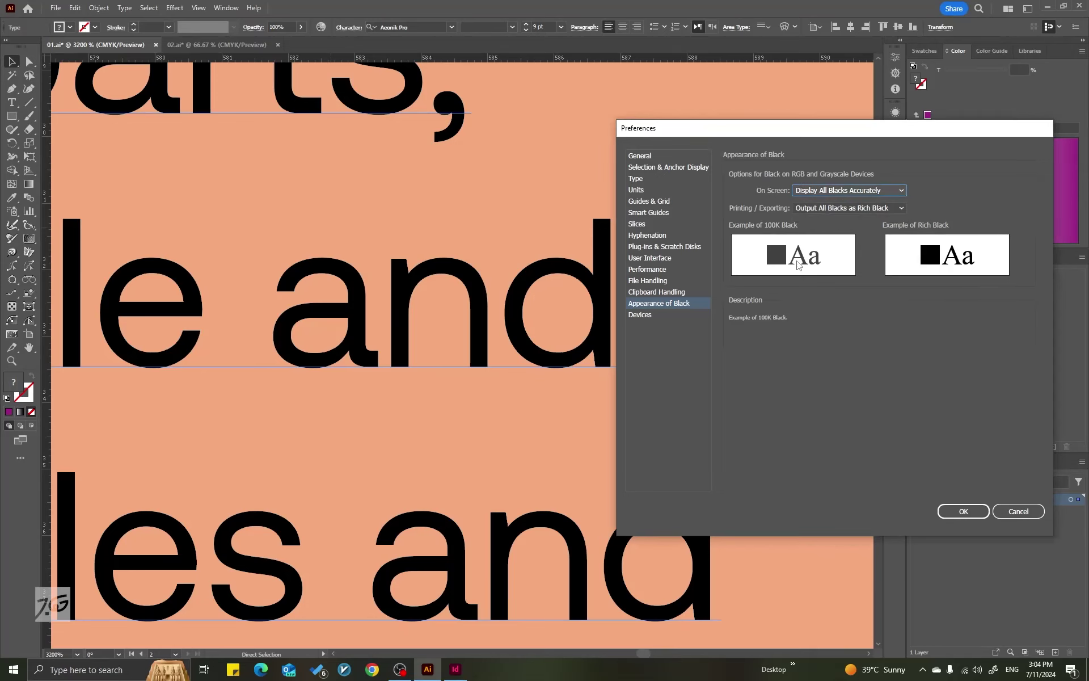
{"action": "left_click_drag", "start_coordinate": [811, 132], "coordinate": [614, 164]}
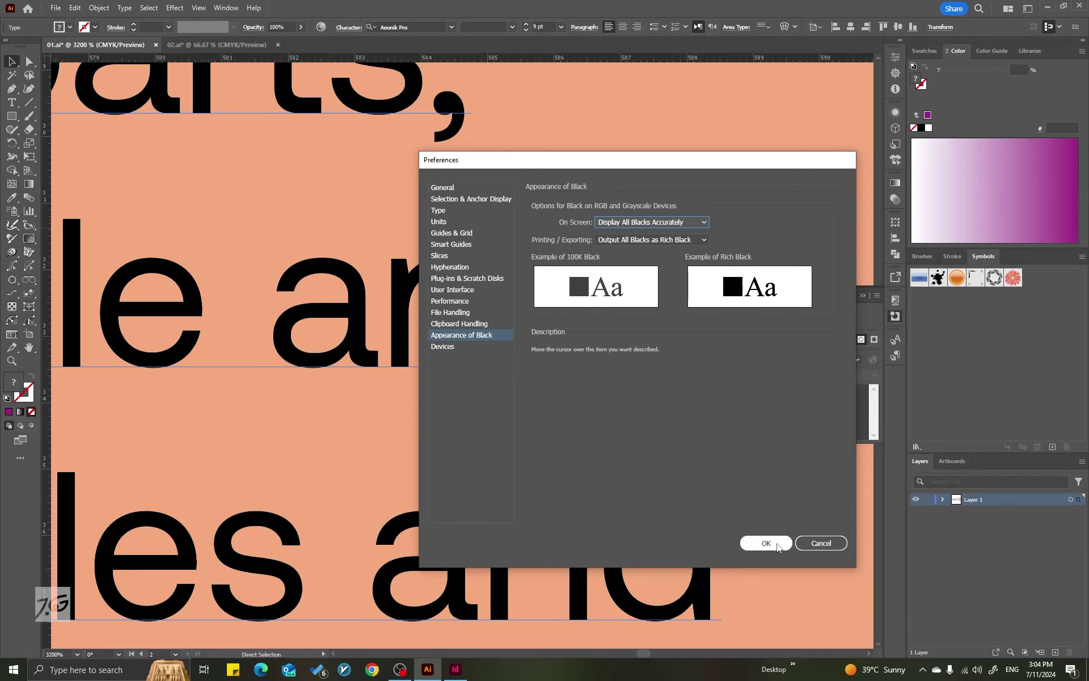
{"action": "left_click", "coordinate": [766, 543]}
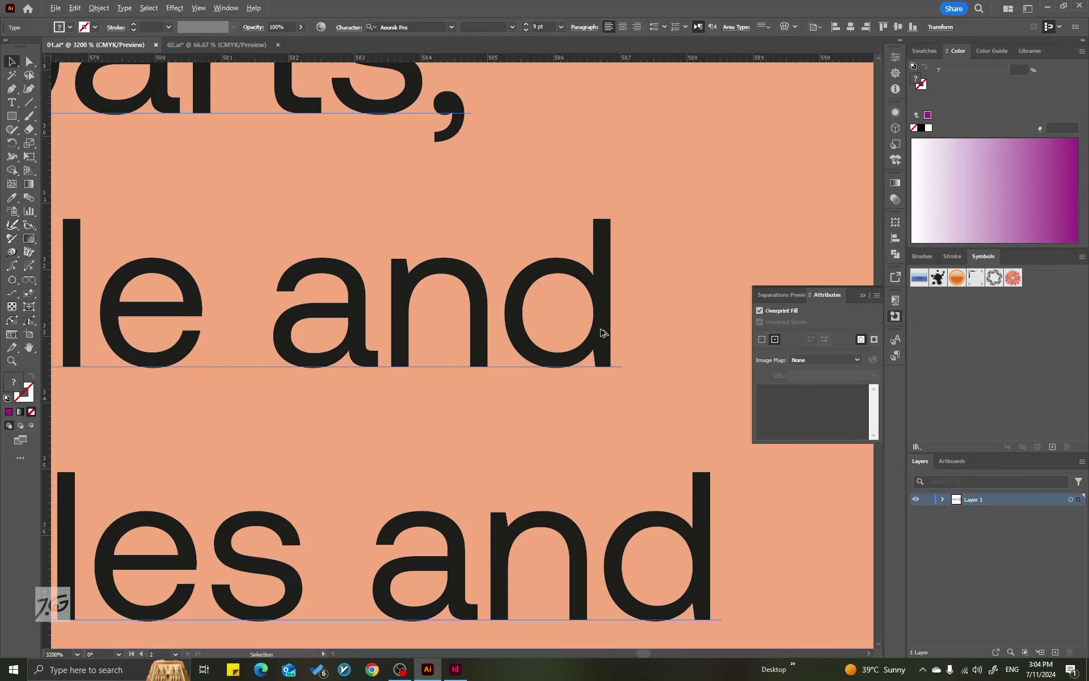
Turn on Overprint Preview and examine the black body text on the orange background
{"action": "scroll", "coordinate": [603, 333], "scroll_direction": "down", "scroll_amount": 1}
{"action": "scroll", "coordinate": [603, 332], "scroll_direction": "down", "scroll_amount": 1}
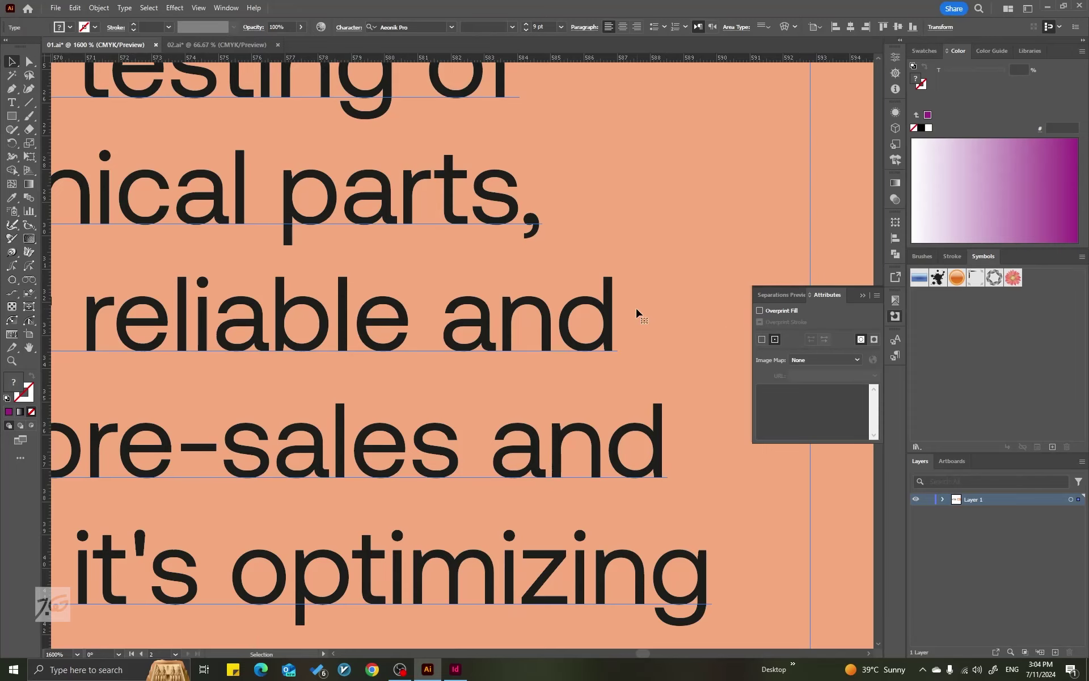
{"action": "key", "text": "alt"}
{"action": "key", "text": "ctrl+alt+shift+y"}
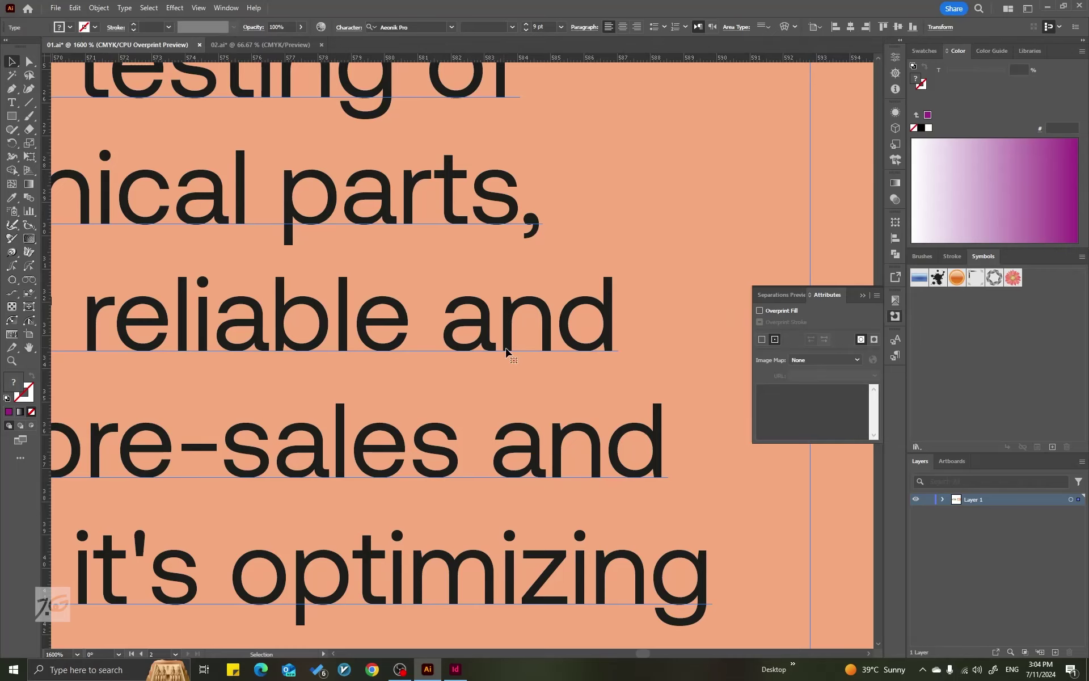
{"action": "scroll", "coordinate": [590, 334], "scroll_direction": "down", "scroll_amount": 1}
{"action": "scroll", "coordinate": [596, 332], "scroll_direction": "up", "scroll_amount": 2}
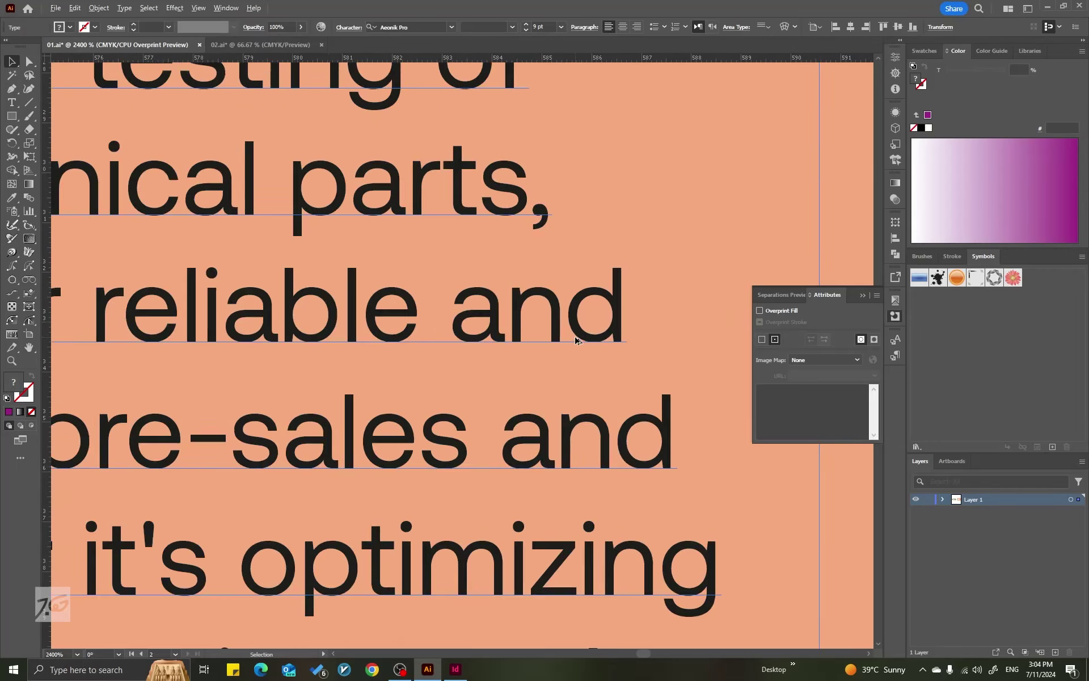
{"action": "scroll", "coordinate": [576, 341], "scroll_direction": "up", "scroll_amount": 1}
{"action": "scroll", "coordinate": [574, 343], "scroll_direction": "down", "scroll_amount": 2}
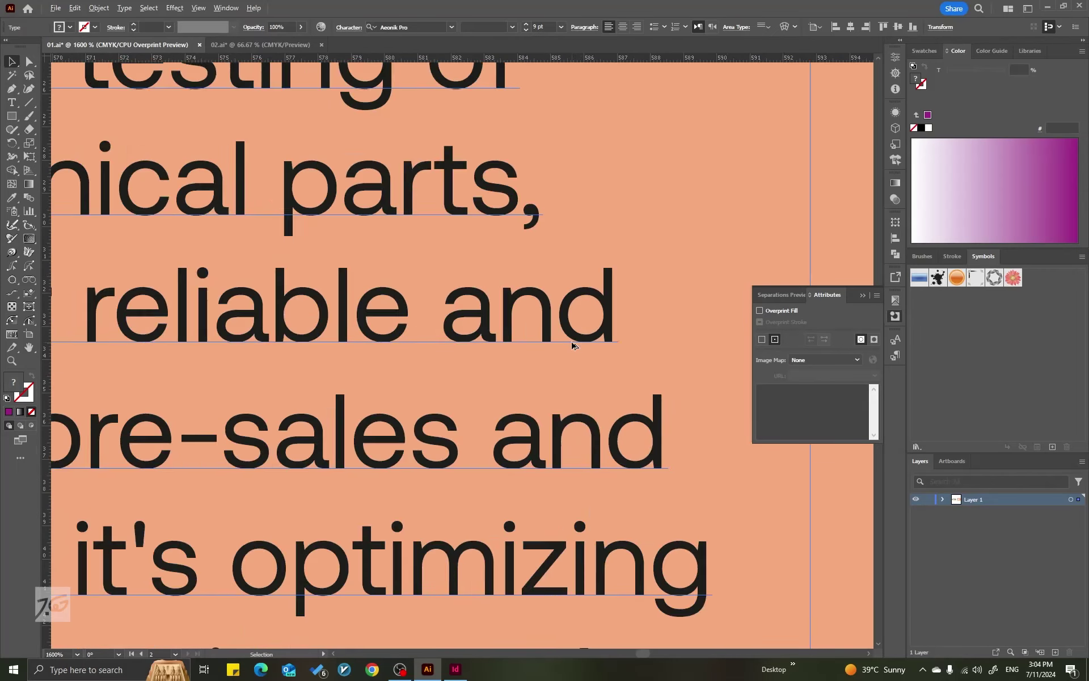
{"action": "scroll", "coordinate": [573, 345], "scroll_direction": "down", "scroll_amount": 3}
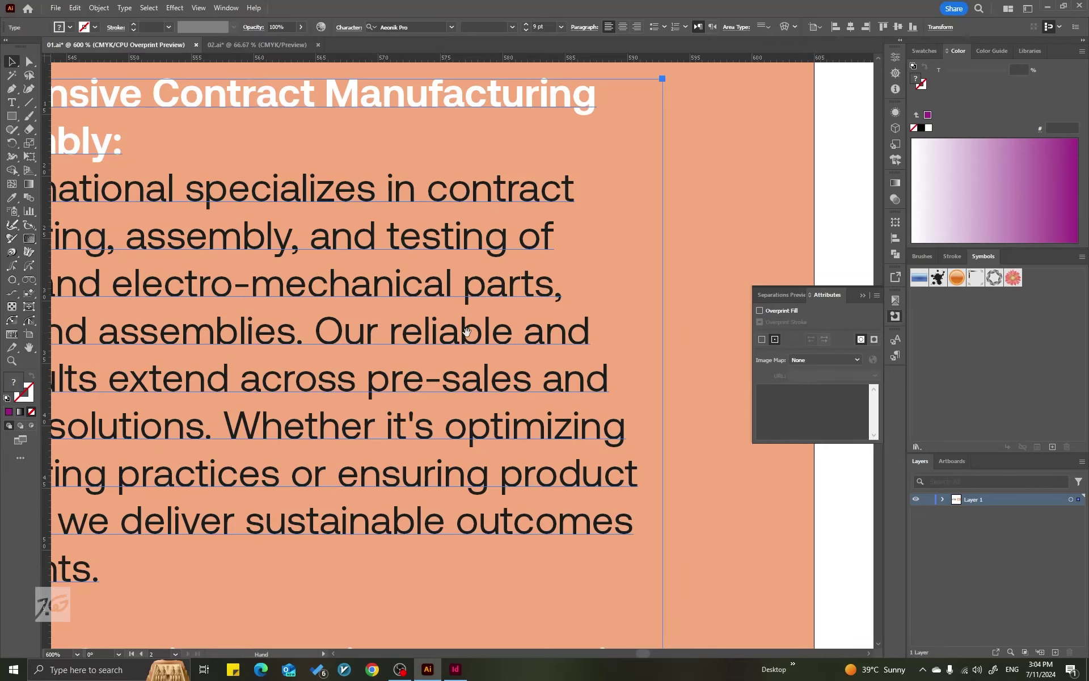
{"action": "scroll", "coordinate": [573, 340], "scroll_direction": "down", "scroll_amount": 1}
{"action": "scroll", "coordinate": [572, 343], "scroll_direction": "down", "scroll_amount": 1}
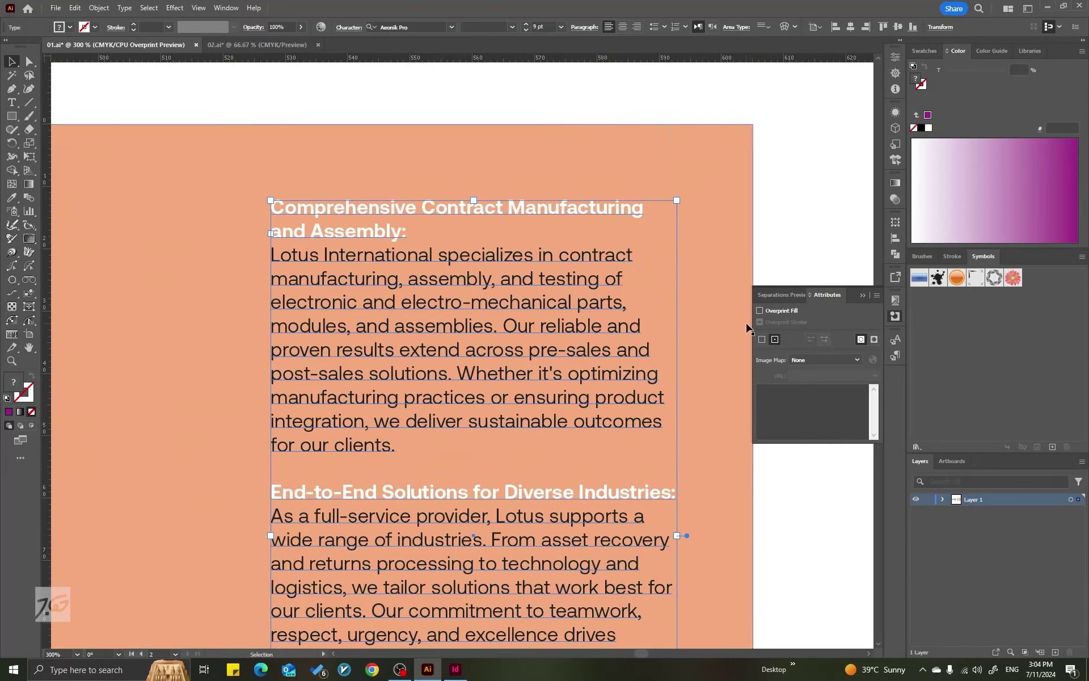
Try Overprint Fill on the entire text block, including the white headings, and undo it
{"action": "left_click", "coordinate": [759, 311]}
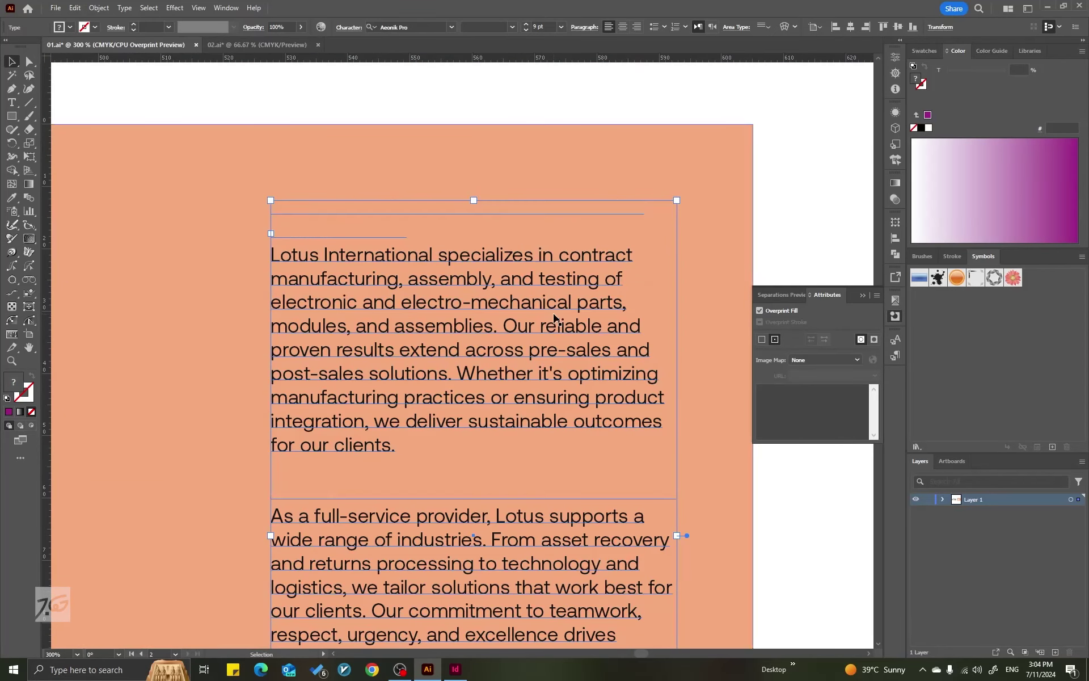
{"action": "left_click", "coordinate": [808, 178]}
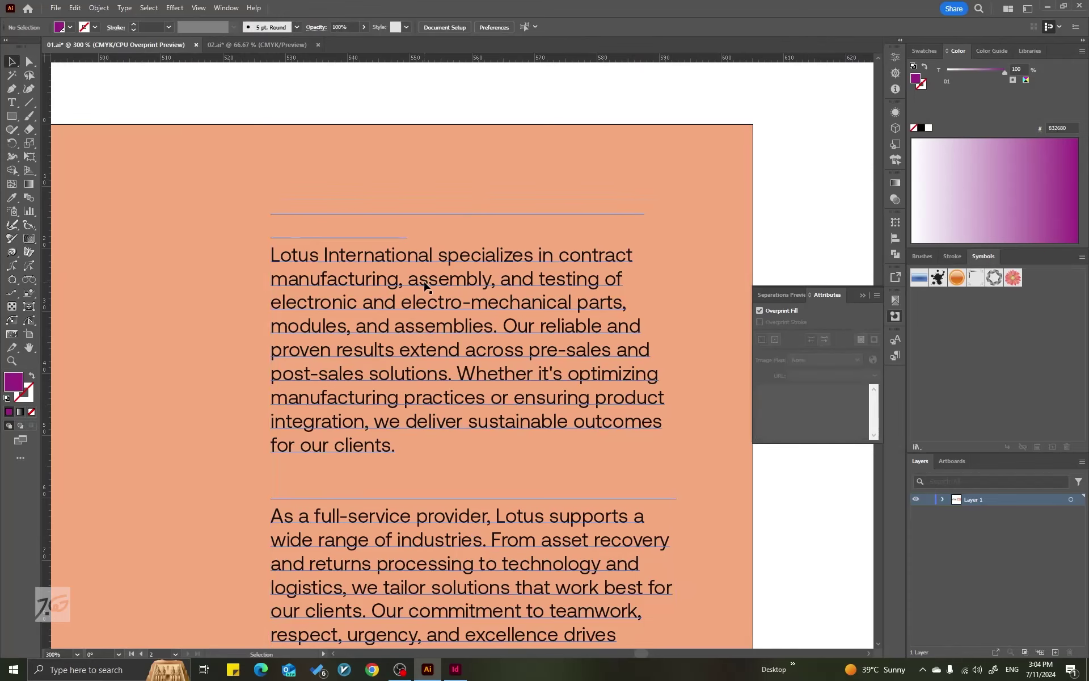
{"action": "left_click", "coordinate": [424, 287]}
{"action": "key", "text": "ctrl+z"}
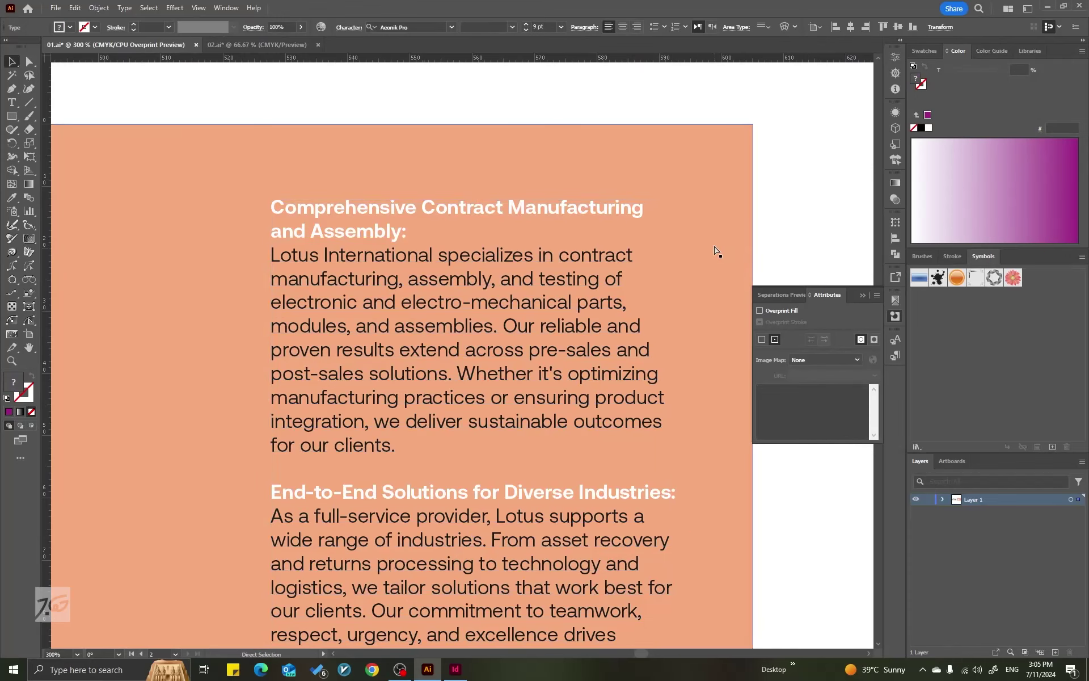
{"action": "key", "text": "ctrl+shift+z"}
{"action": "key", "text": "ctrl+z"}
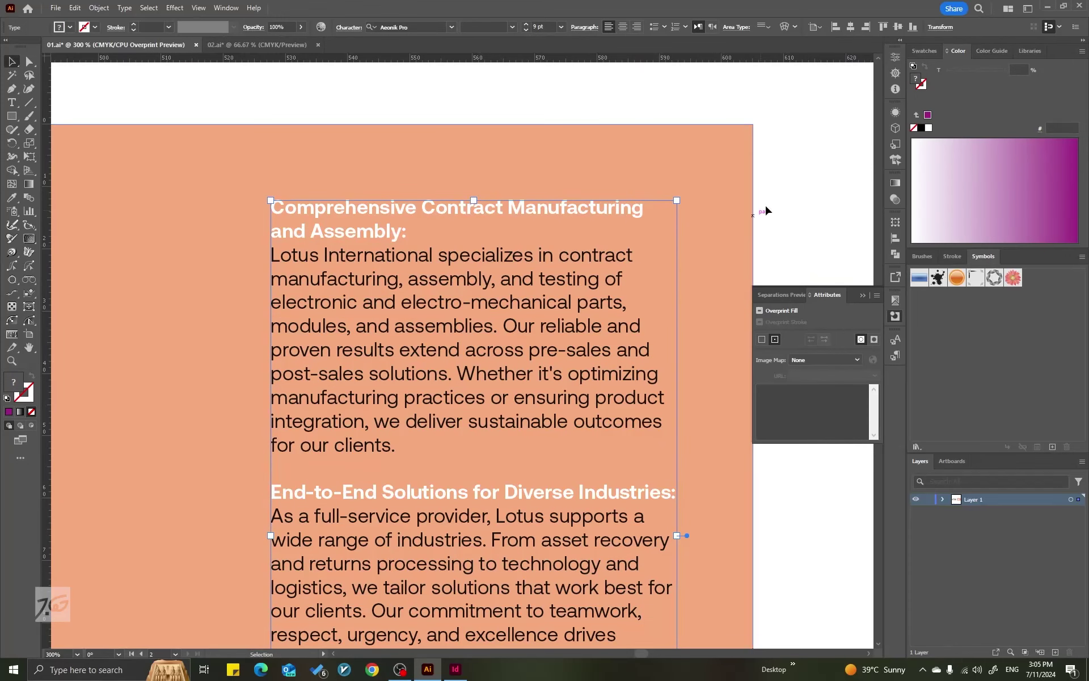
Examine the black text of the first body paragraph up close in Overprint Preview
{"action": "left_click", "coordinate": [766, 211]}
{"action": "left_click", "coordinate": [639, 316]}
{"action": "scroll", "coordinate": [641, 329], "scroll_direction": "up", "scroll_amount": 5}
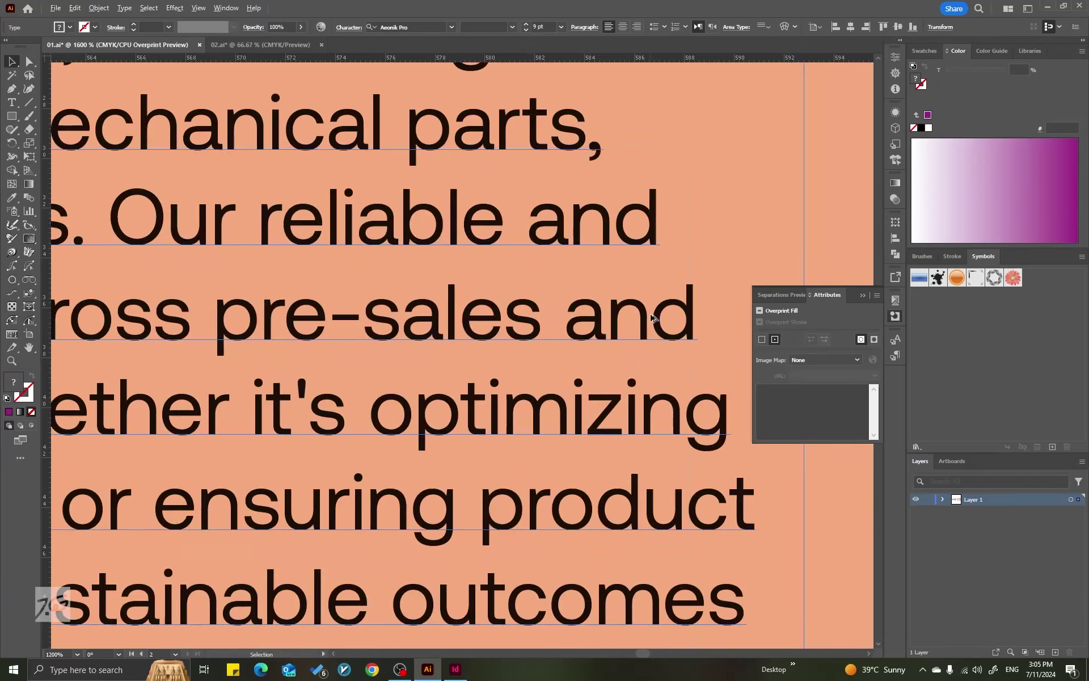
{"action": "scroll", "coordinate": [652, 318], "scroll_direction": "up", "scroll_amount": 3}
{"action": "scroll", "coordinate": [656, 316], "scroll_direction": "down", "scroll_amount": 2}
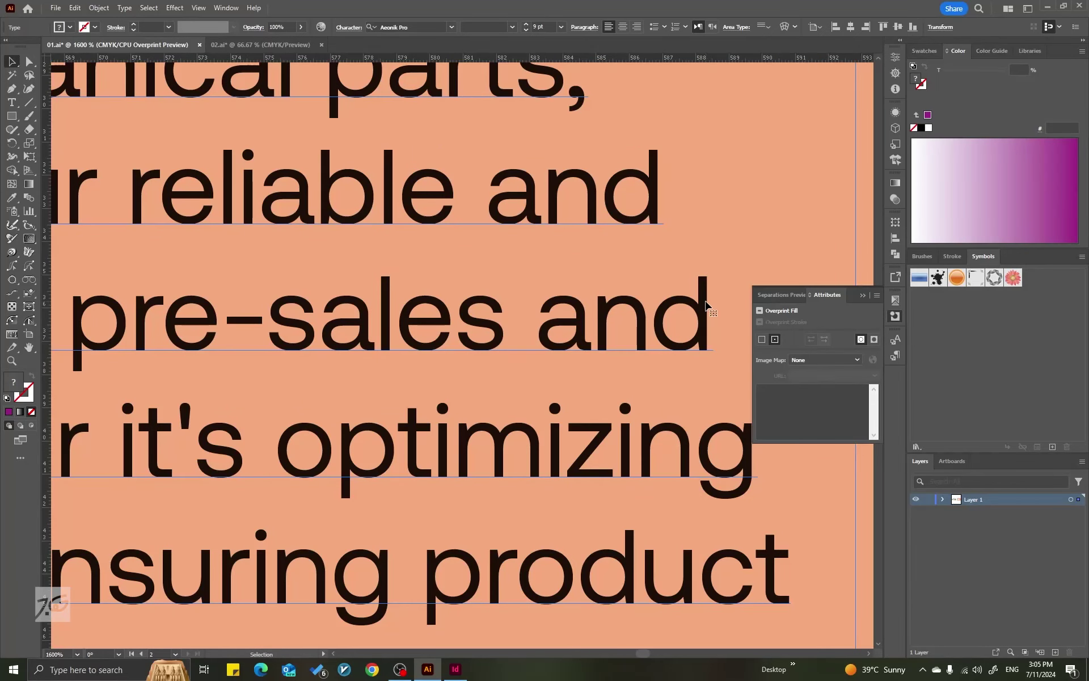
Select the word "and" following "pre-sales" to check its fill colour and overprint setting, then leave text editing
{"action": "double_click", "coordinate": [682, 307]}
{"action": "double_click", "coordinate": [695, 316]}
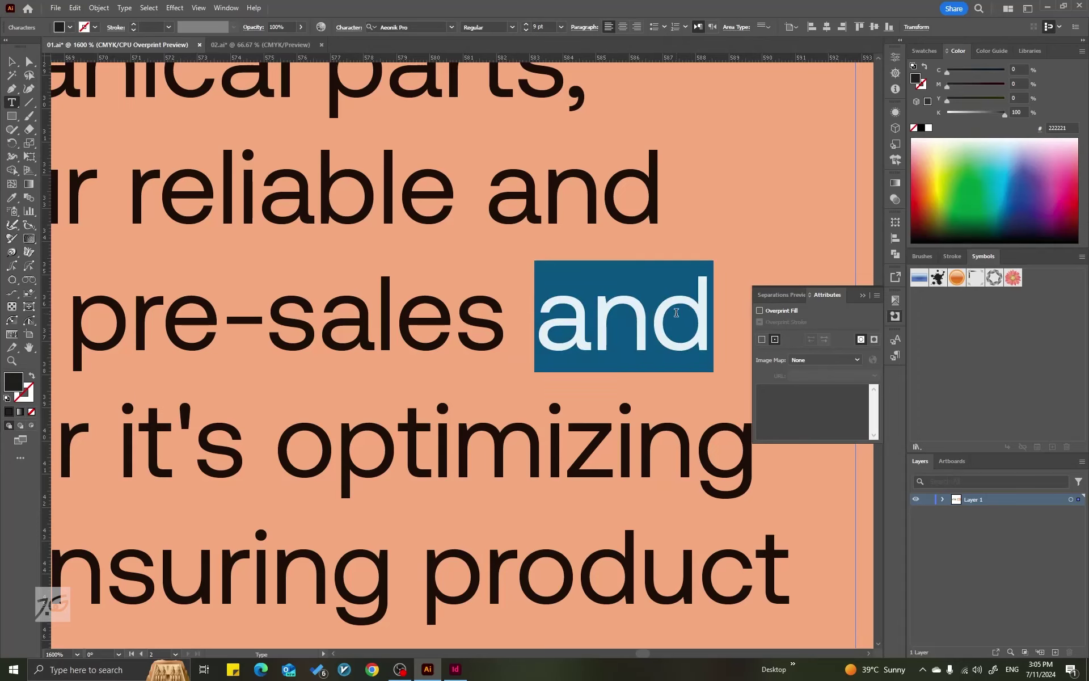
{"action": "left_click", "coordinate": [677, 312]}
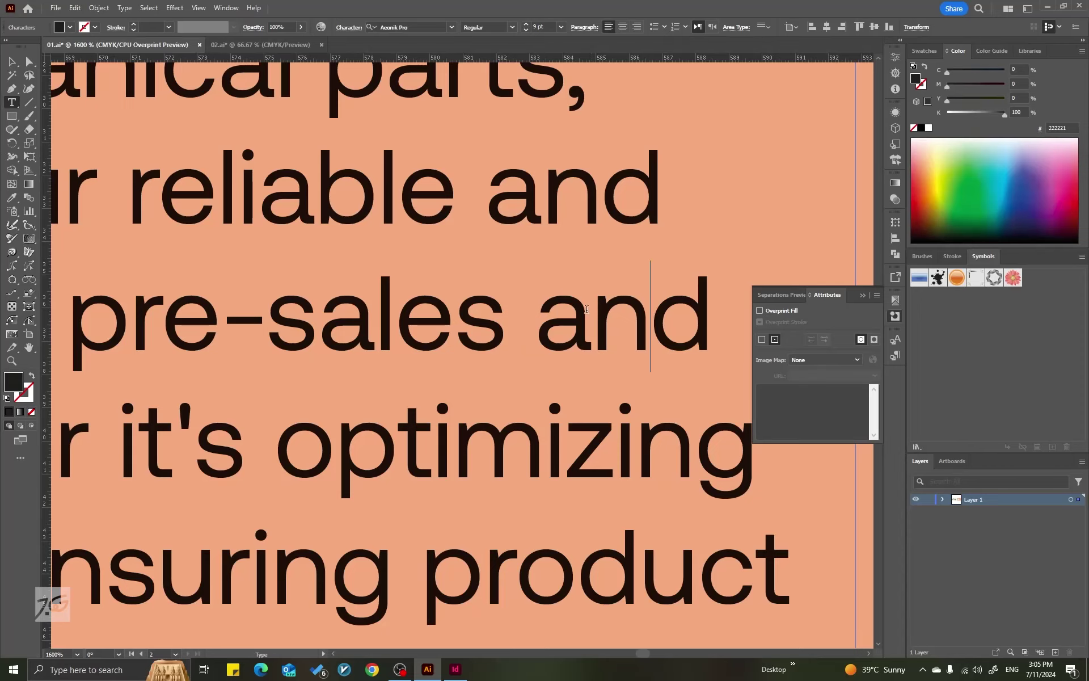
{"action": "scroll", "coordinate": [587, 309], "scroll_direction": "down", "scroll_amount": 3}
{"action": "left_click_drag", "start_coordinate": [538, 322], "coordinate": [609, 321]}
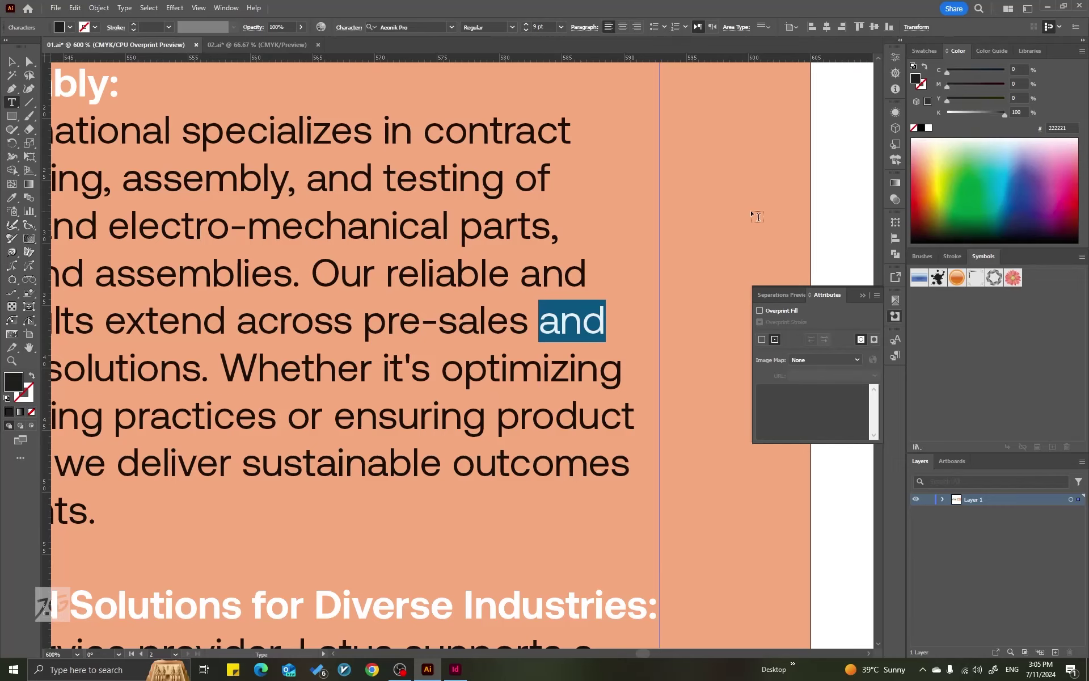
{"action": "left_click", "coordinate": [568, 328]}
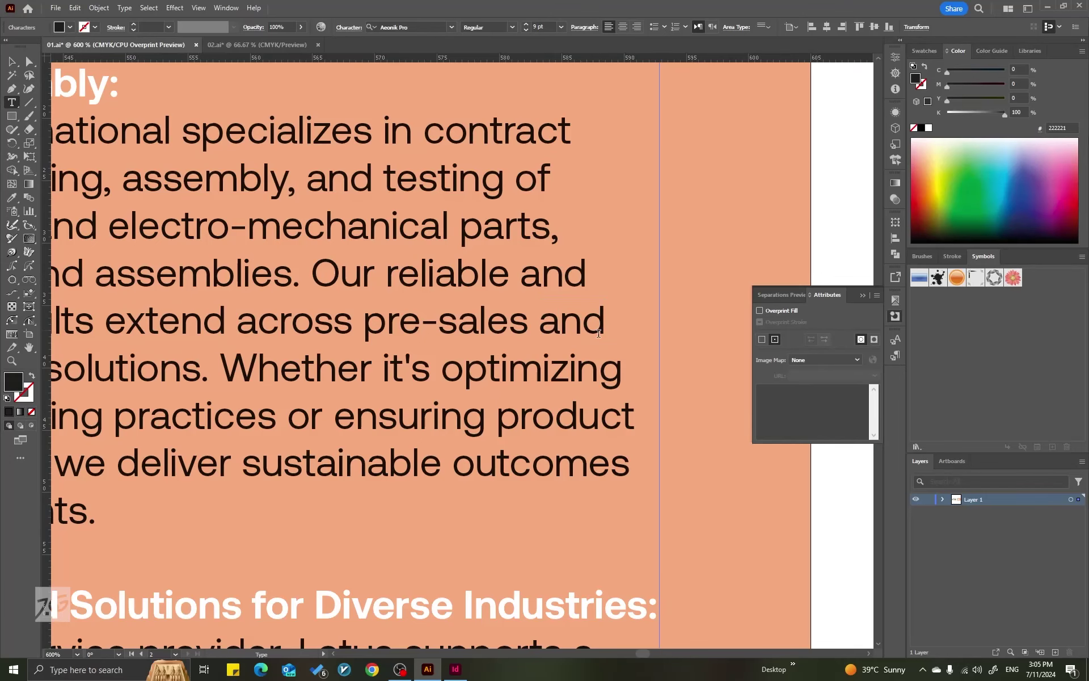
{"action": "key", "text": "ctrl+minus"}
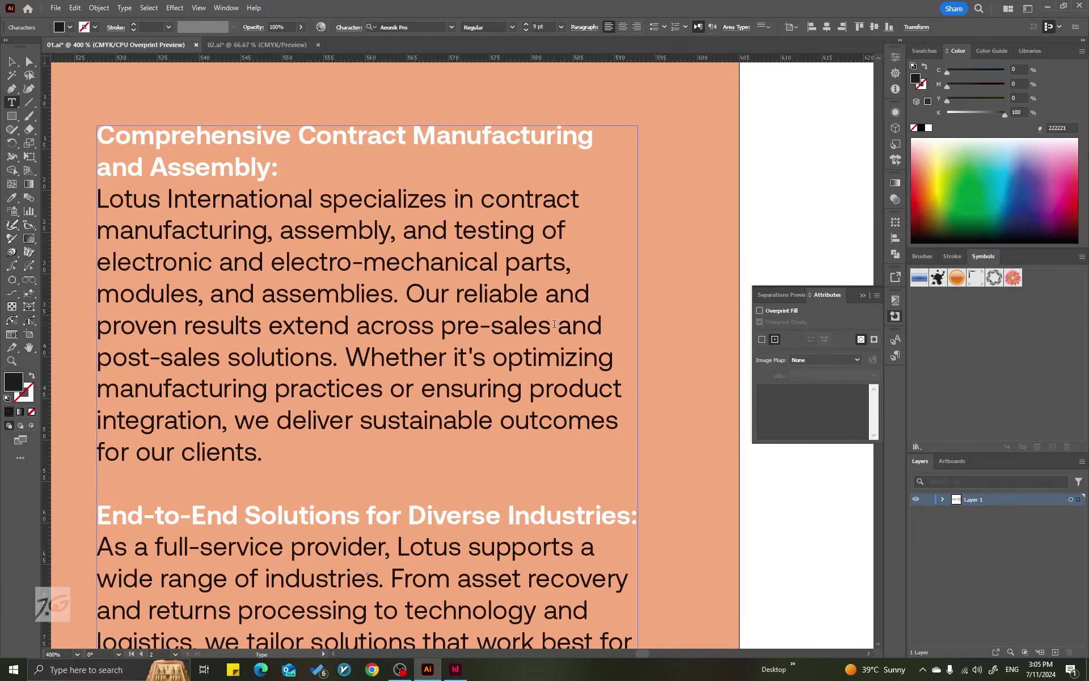
{"action": "left_click_drag", "start_coordinate": [551, 323], "coordinate": [601, 323]}
{"action": "left_click", "coordinate": [591, 327]}
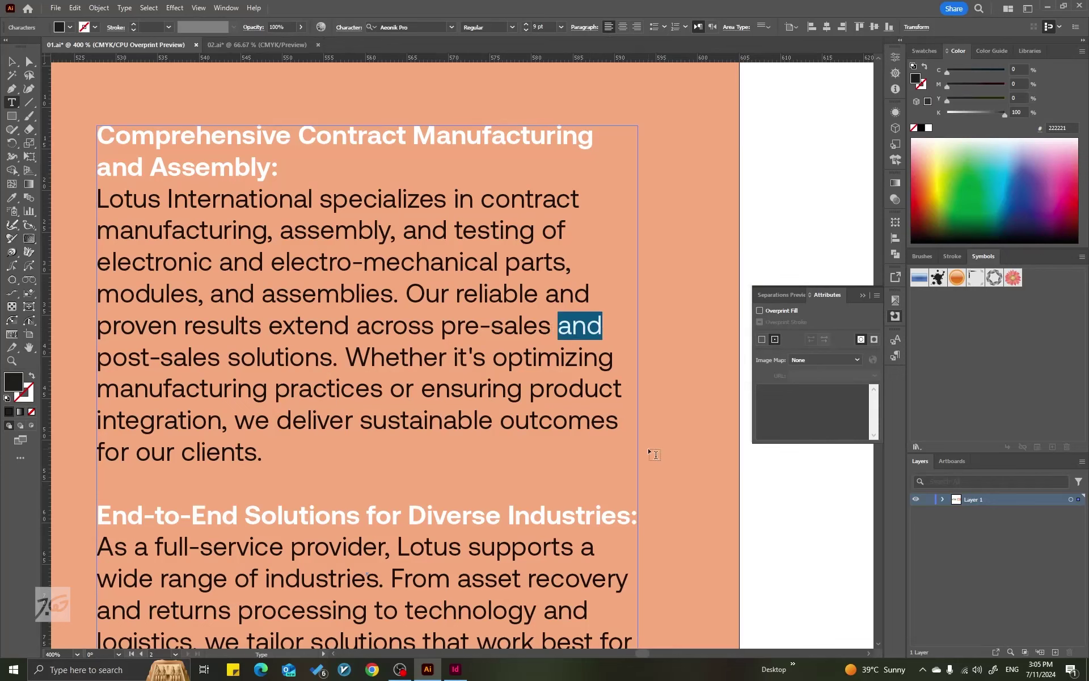
{"action": "key", "text": "Escape"}
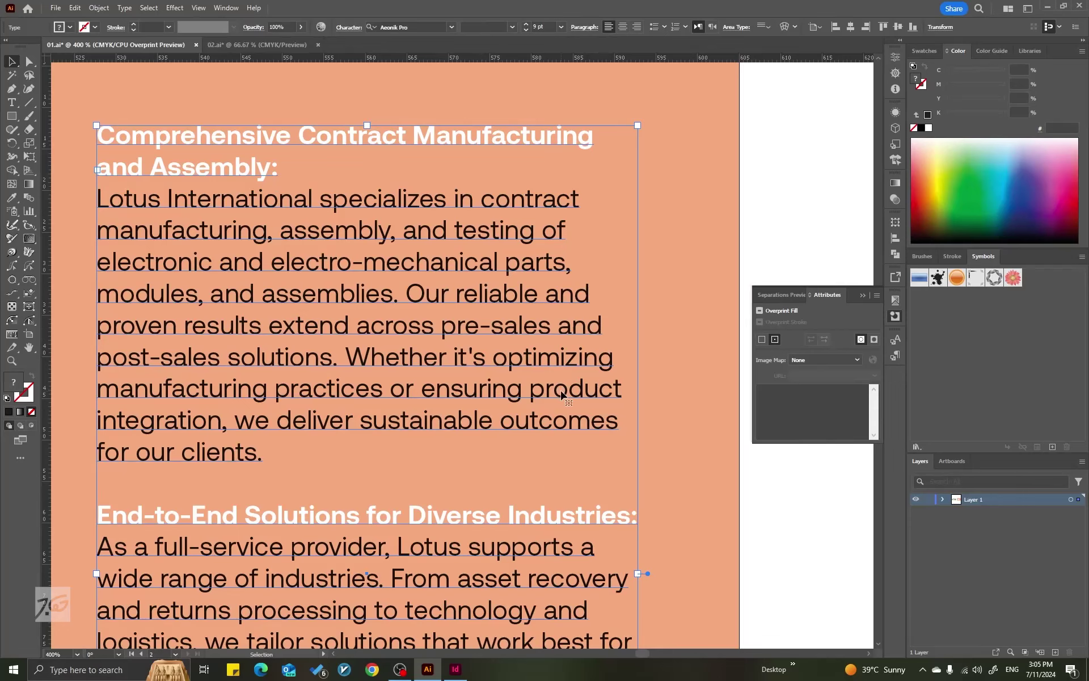
Turn on Overprint Fill for only the black paragraph below the "Comprehensive Contract Manufacturing and Assembly:" heading
{"action": "double_click", "coordinate": [562, 326]}
{"action": "triple_click", "coordinate": [564, 327]}
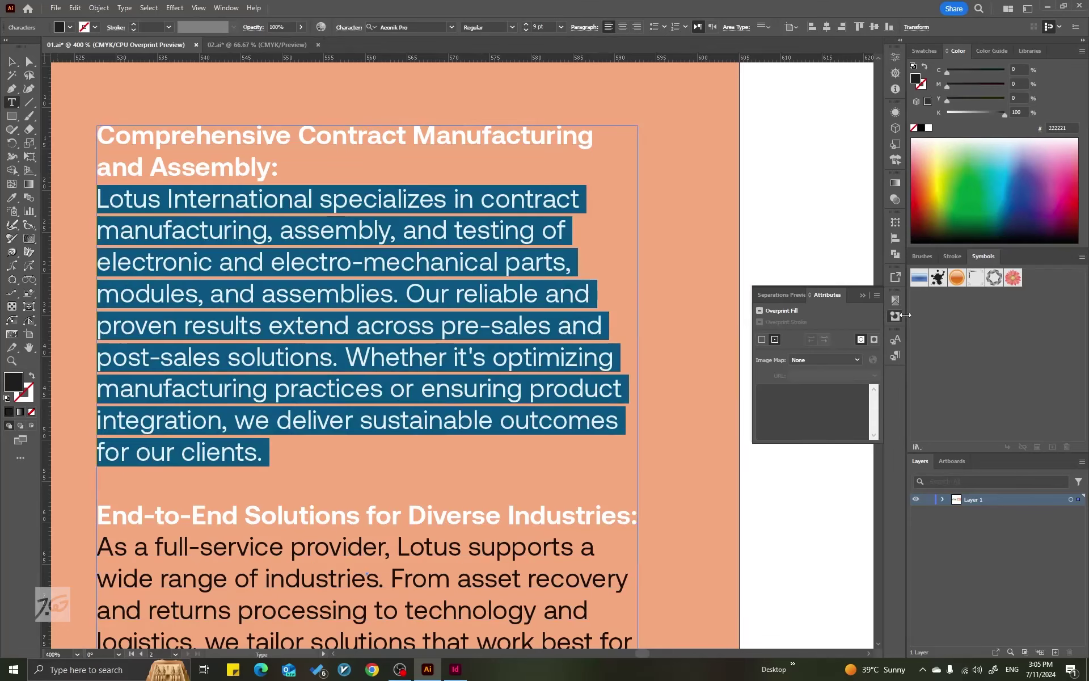
{"action": "left_click", "coordinate": [771, 312]}
Turn on Overprint Fill for only the black paragraph below the "End-to-End Solutions for Diverse Industries:" heading
{"action": "scroll", "coordinate": [401, 437], "scroll_direction": "down", "scroll_amount": 2}
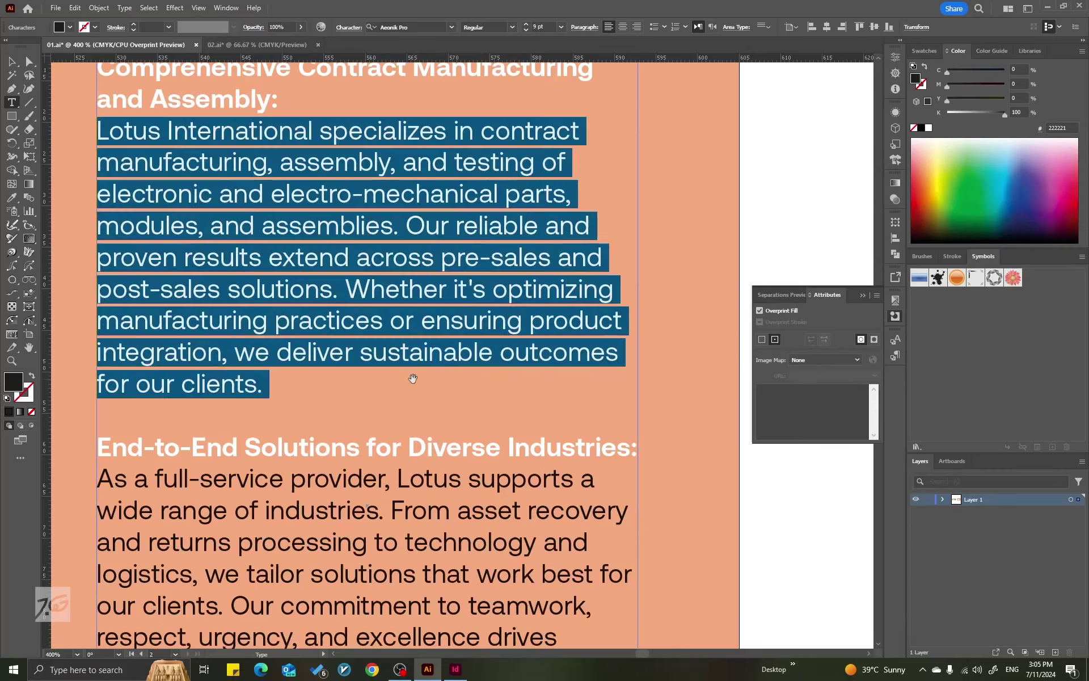
{"action": "key", "text": "ctrl+1"}
{"action": "scroll", "coordinate": [401, 437], "scroll_direction": "up", "scroll_amount": 2}
{"action": "left_click_drag", "start_coordinate": [402, 478], "coordinate": [255, 356]}
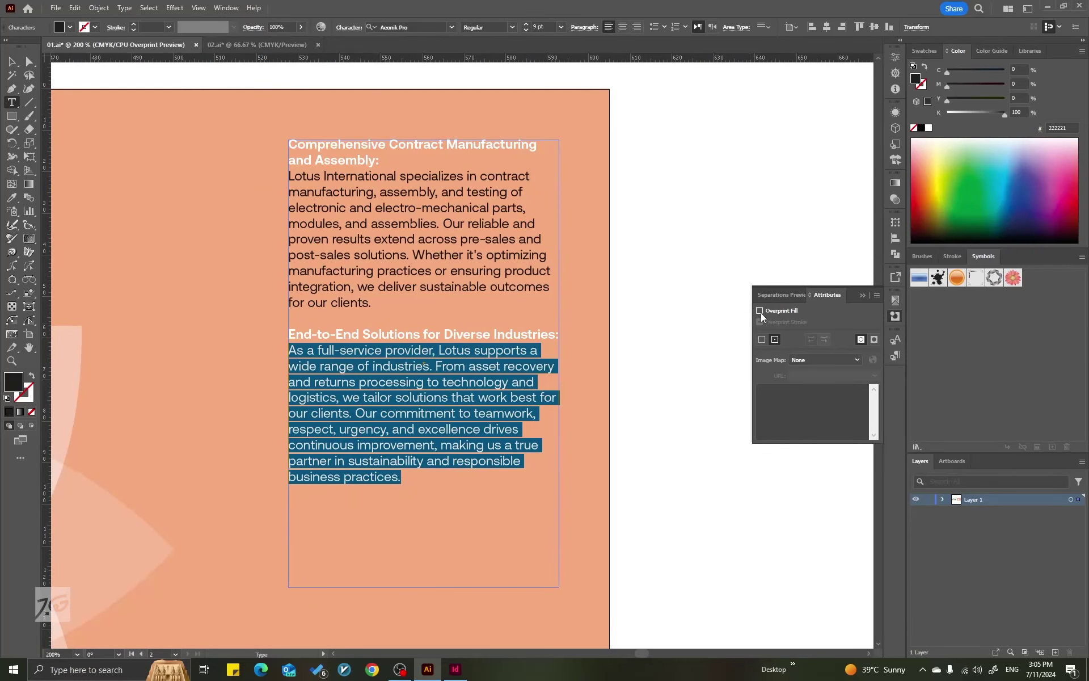
{"action": "key", "text": "ctrl+plus"}
{"action": "key", "text": "ctrl+plus"}
{"action": "key", "text": "ctrl+plus"}
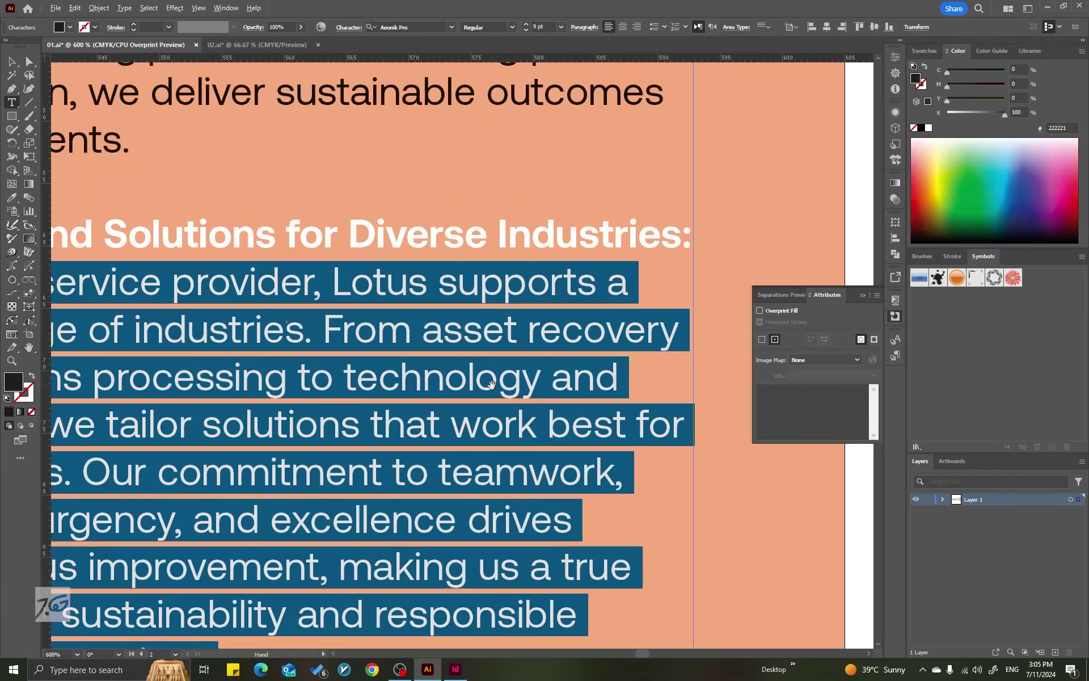
{"action": "left_click", "coordinate": [760, 311]}
{"action": "left_click", "coordinate": [760, 311]}
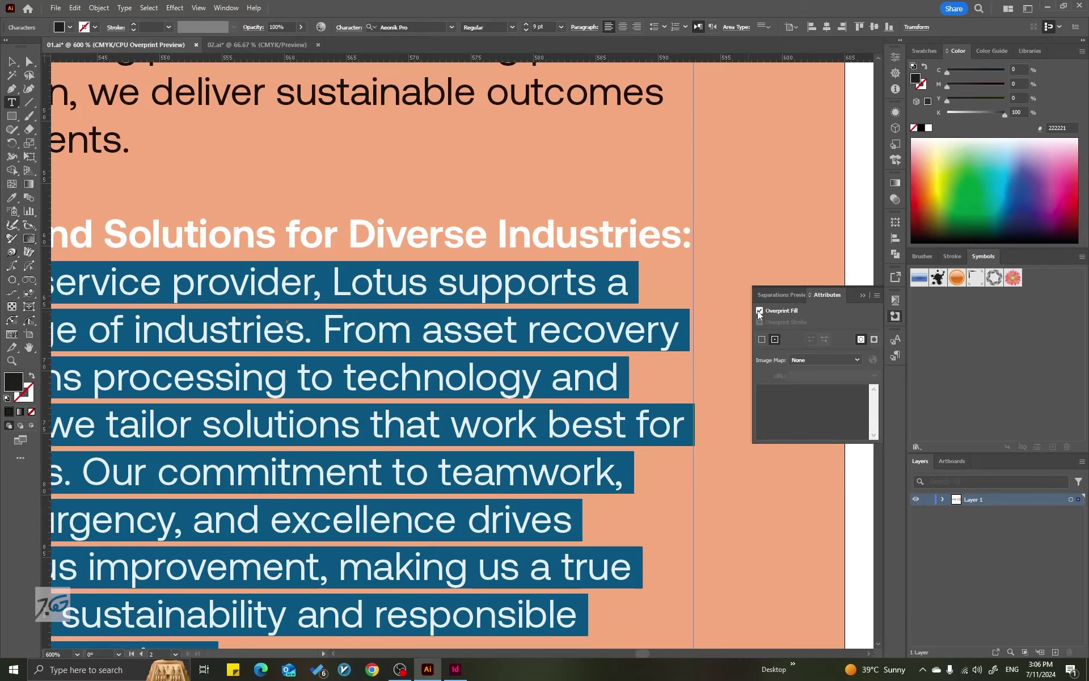
Compare the selected black paragraph with Overprint Fill off and on, leave it on, and exit text editing with nothing selected
{"action": "left_click", "coordinate": [759, 311]}
{"action": "left_click", "coordinate": [759, 310]}
{"action": "left_click", "coordinate": [761, 310]}
{"action": "scroll", "coordinate": [658, 307], "scroll_direction": "down", "scroll_amount": 2}
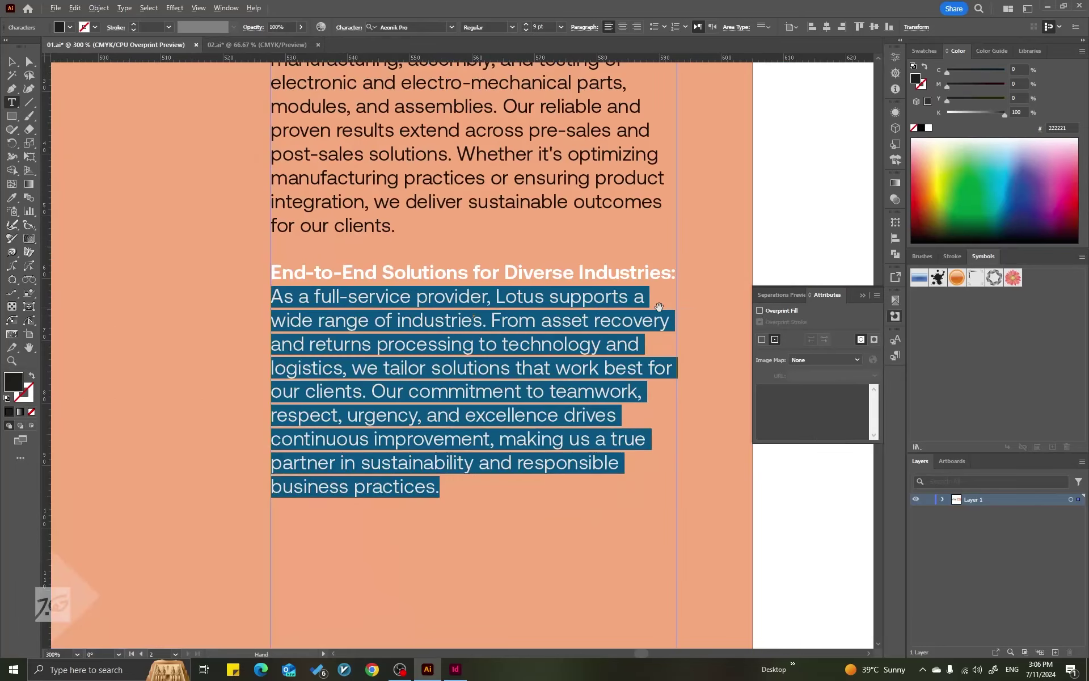
{"action": "scroll", "coordinate": [615, 309], "scroll_direction": "up", "scroll_amount": 1}
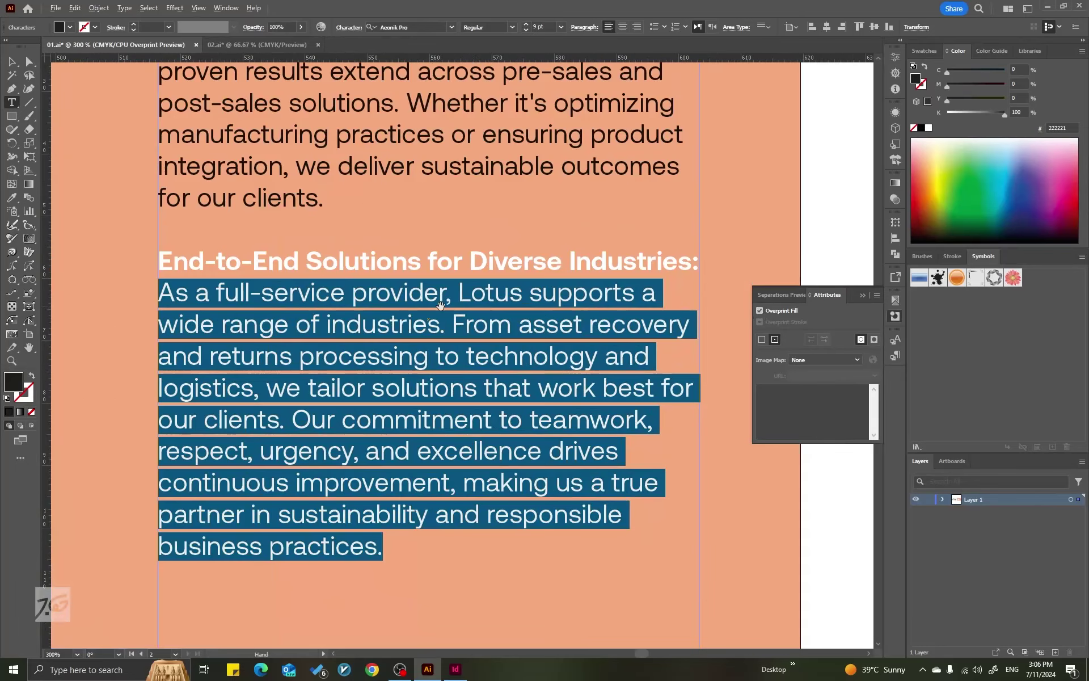
{"action": "key", "text": "ctrl+minus"}
{"action": "key", "text": "ctrl+minus"}
{"action": "key", "text": "Escape"}
{"action": "left_click", "coordinate": [673, 264]}
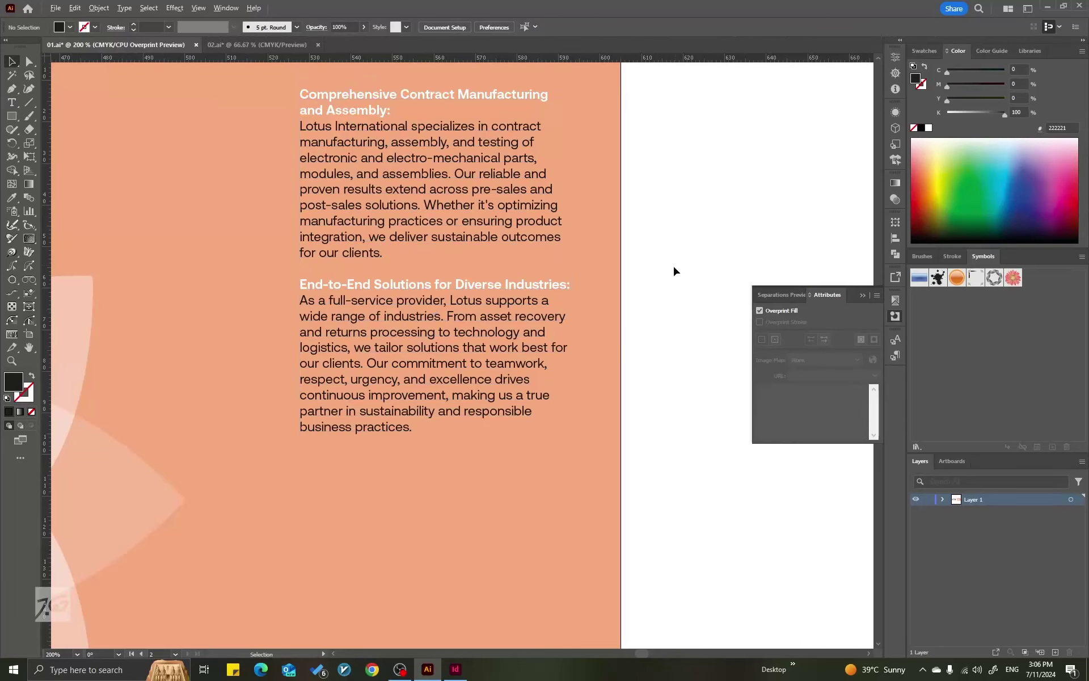
Compare the orange artboard with Overprint Preview off and on, and limit the separations list to used spot colours
{"action": "scroll", "coordinate": [672, 264], "scroll_direction": "down", "scroll_amount": 1}
{"action": "scroll", "coordinate": [616, 246], "scroll_direction": "up", "scroll_amount": 1}
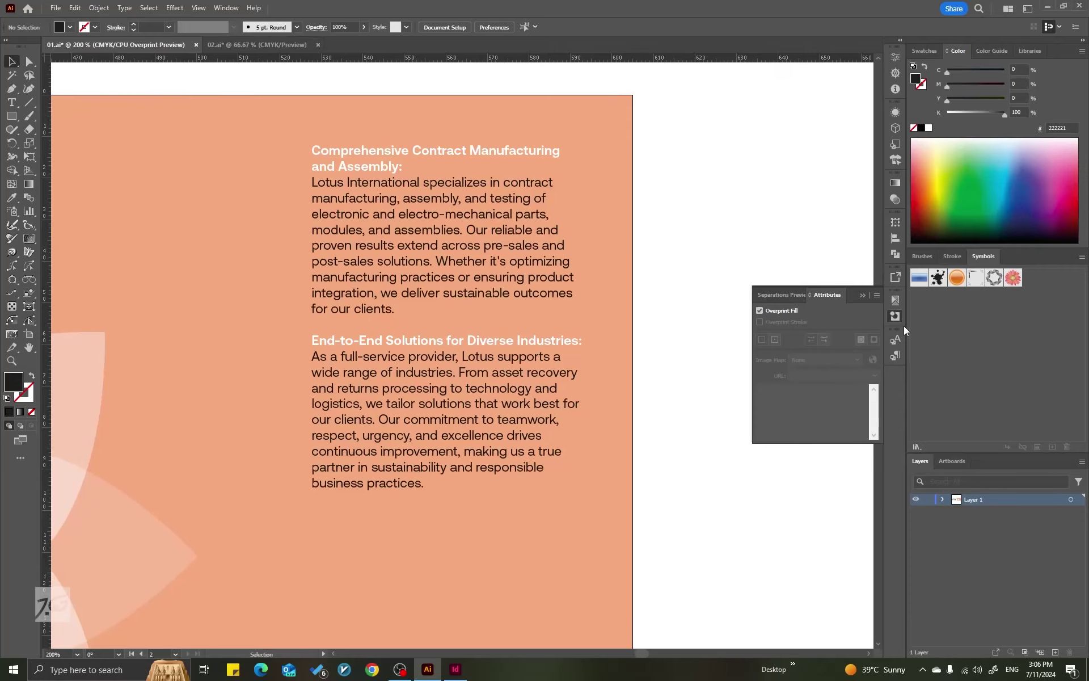
{"action": "scroll", "coordinate": [650, 419], "scroll_direction": "down", "scroll_amount": 1}
{"action": "scroll", "coordinate": [649, 420], "scroll_direction": "down", "scroll_amount": 2}
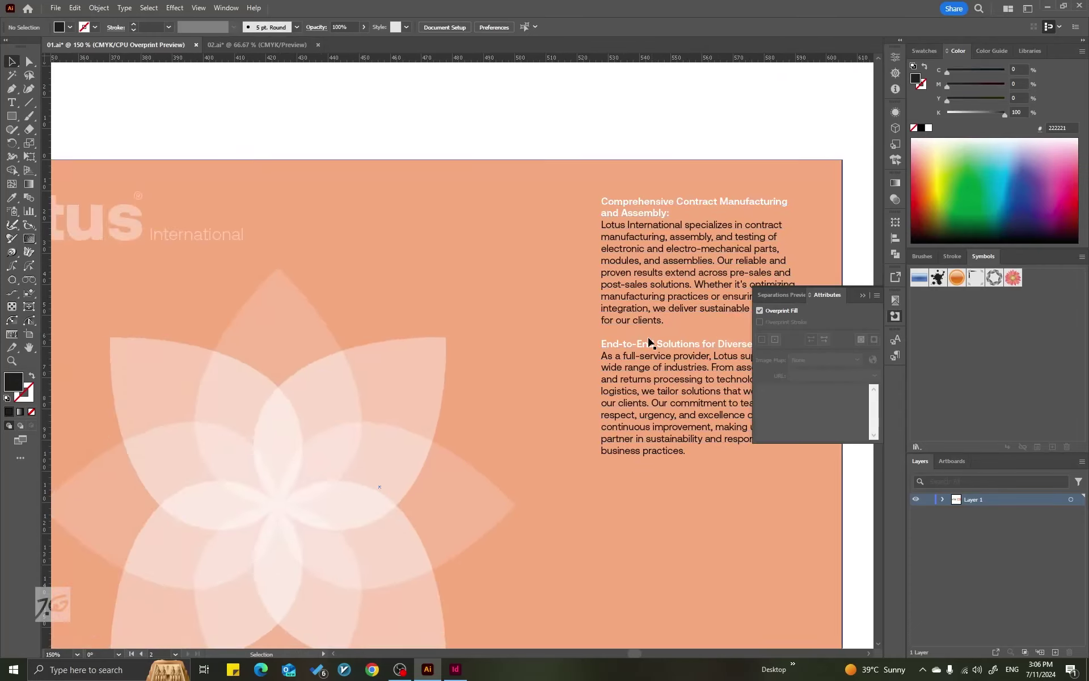
{"action": "left_click_drag", "start_coordinate": [499, 333], "coordinate": [521, 287]}
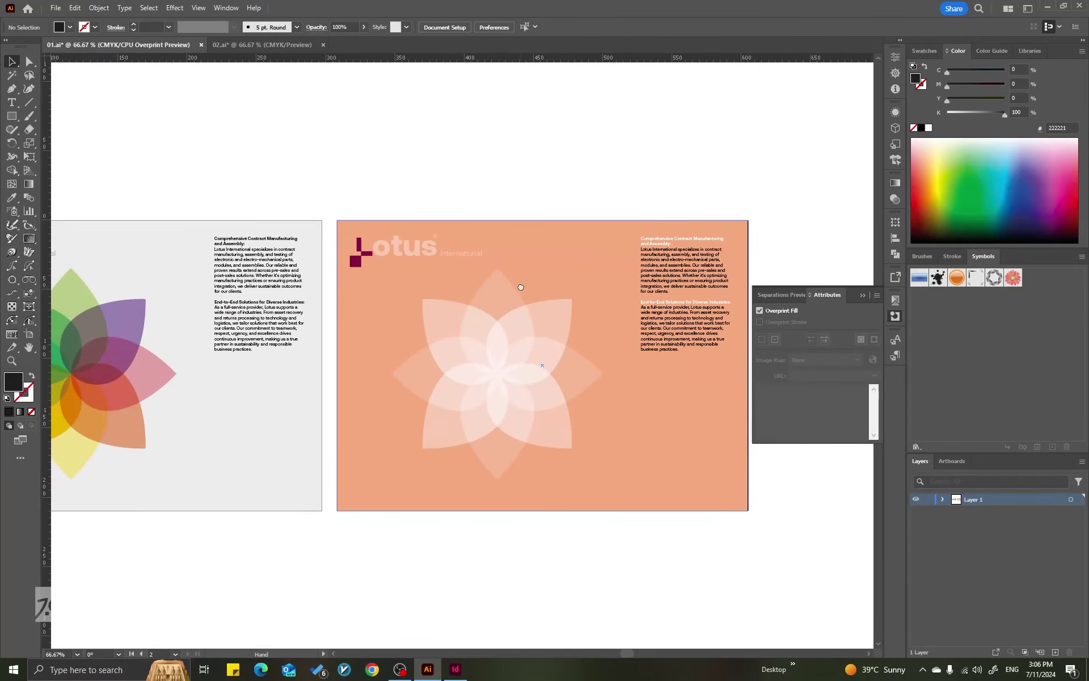
{"action": "left_click", "coordinate": [895, 301]}
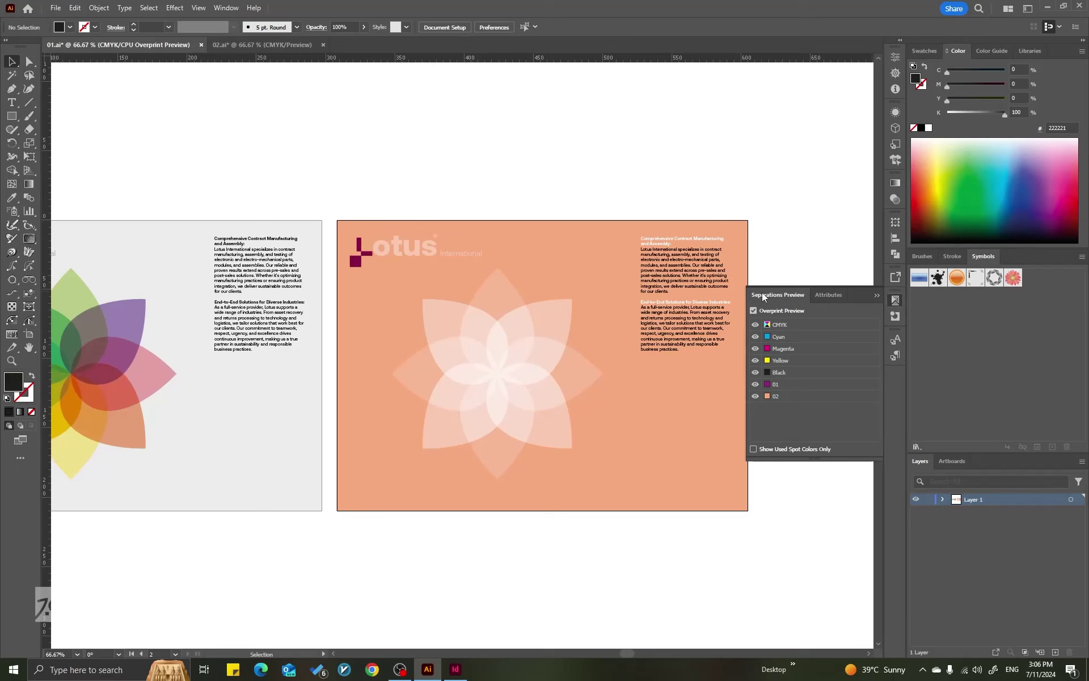
{"action": "left_click", "coordinate": [753, 311]}
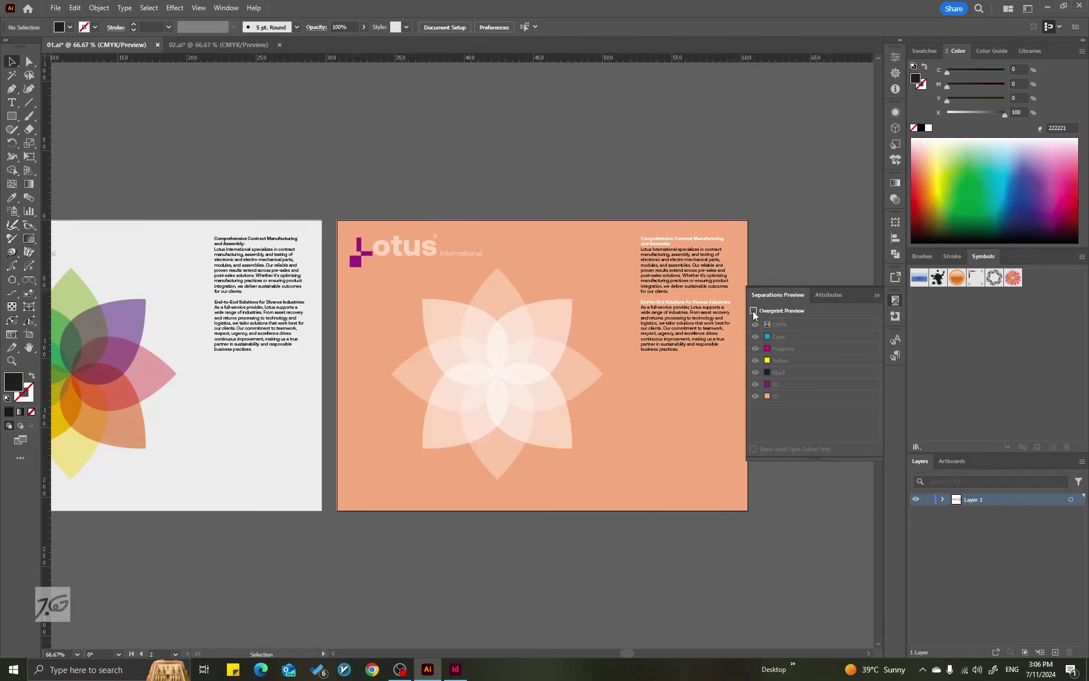
{"action": "left_click", "coordinate": [753, 310]}
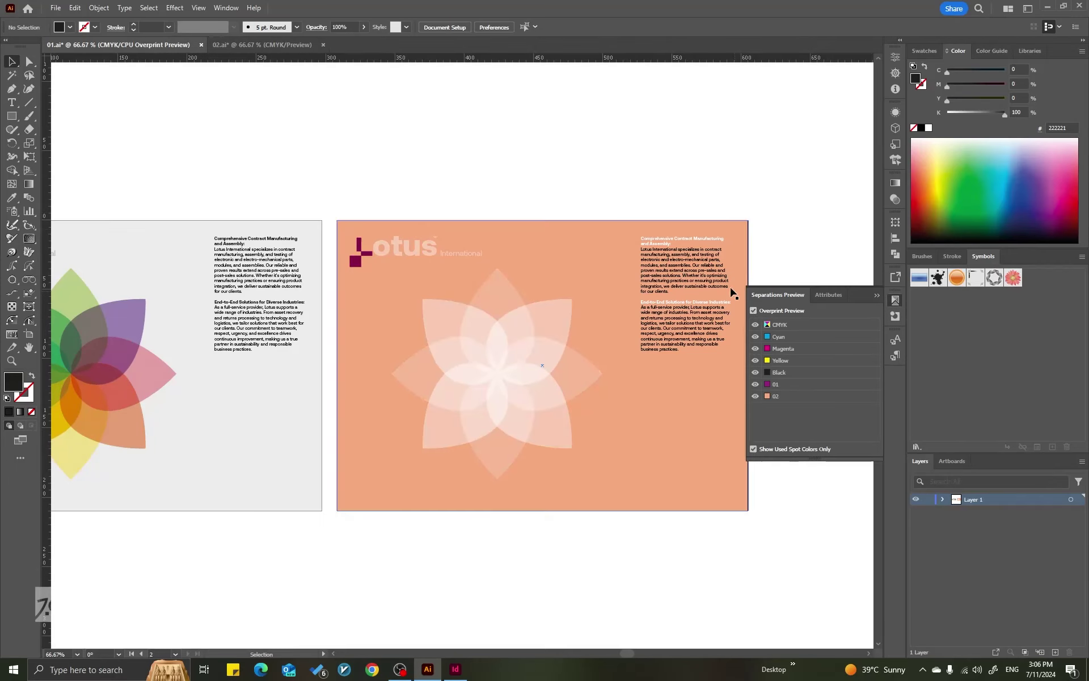
Hide the Black separation and check how the body text sits on the orange spot-colour background
{"action": "key", "text": "ctrl+minus"}
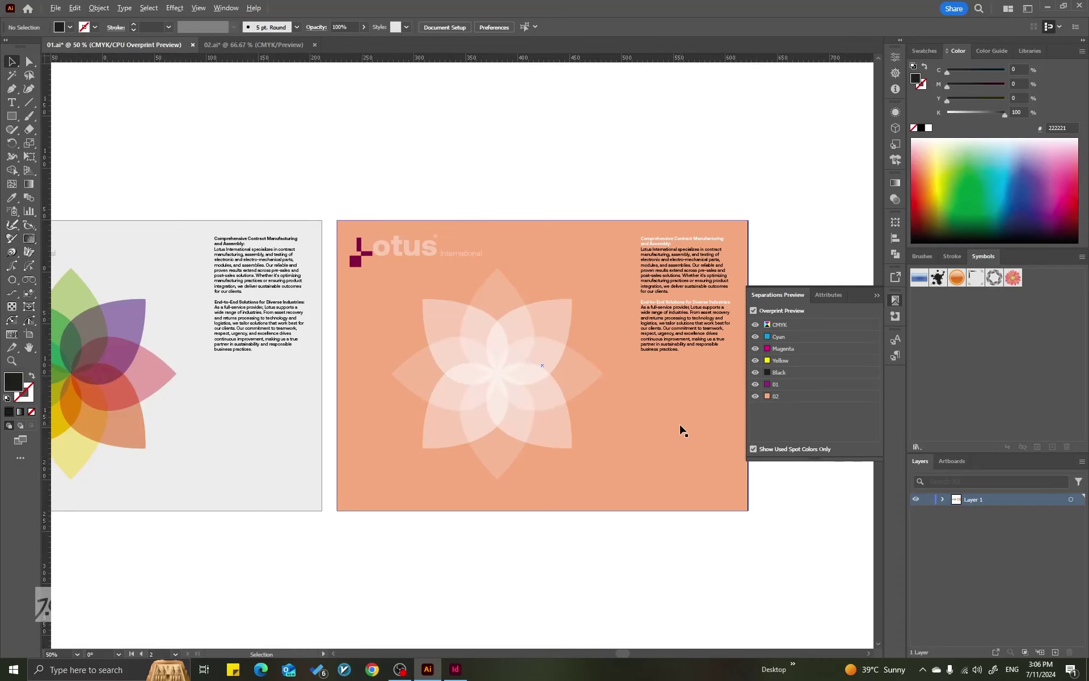
{"action": "left_click_drag", "start_coordinate": [628, 313], "coordinate": [527, 315]}
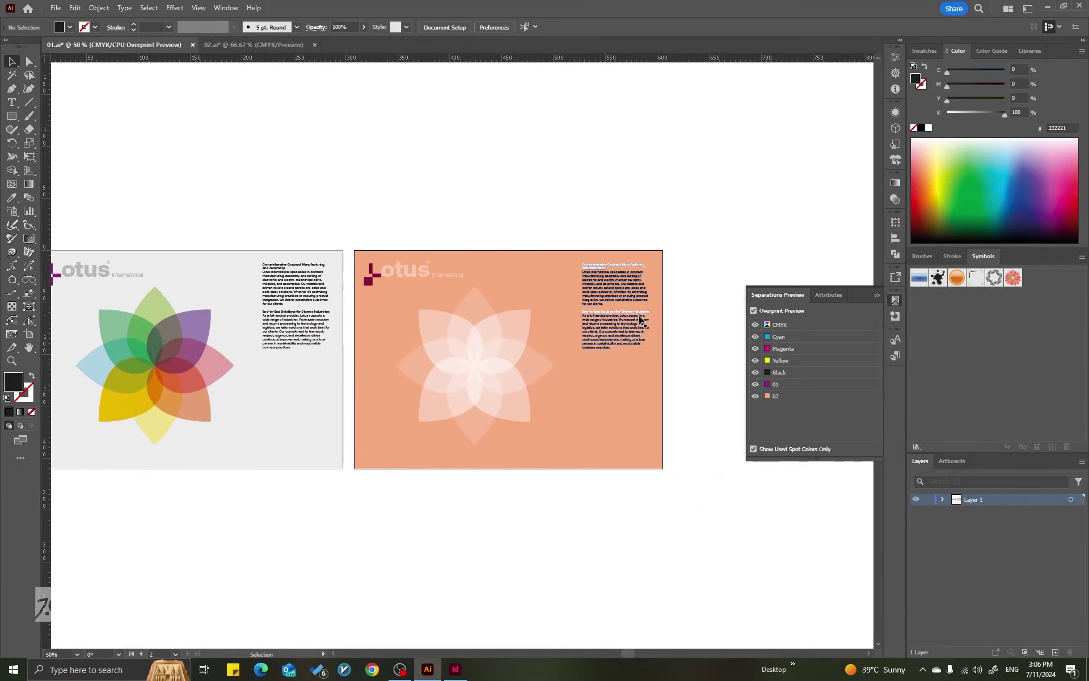
{"action": "scroll", "coordinate": [639, 316], "scroll_direction": "up", "scroll_amount": 2}
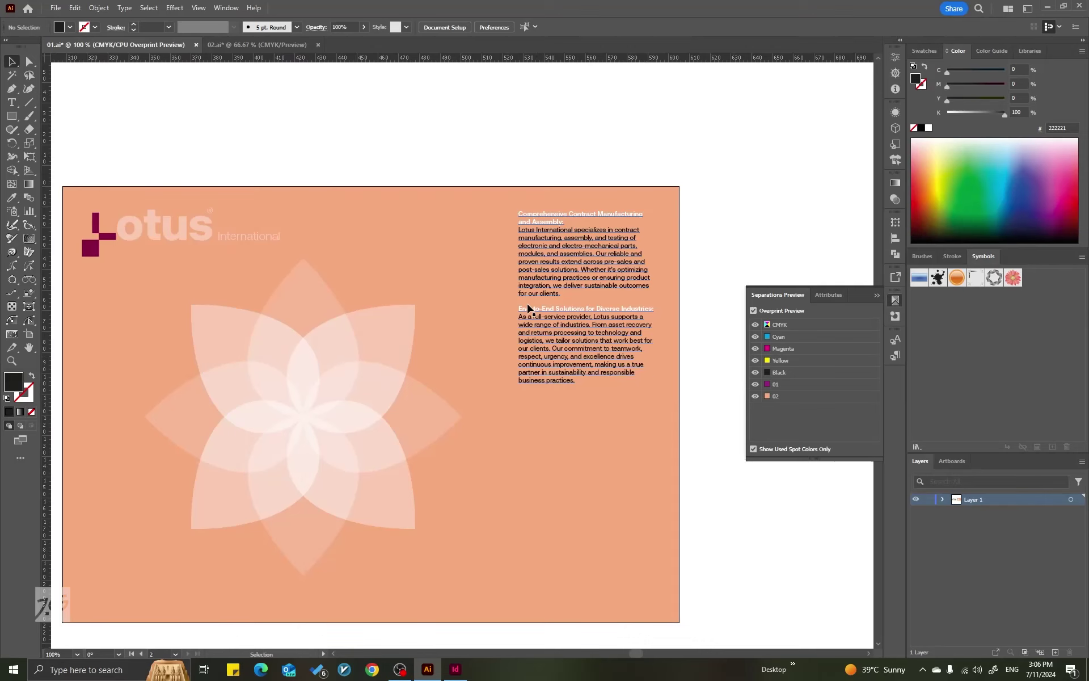
{"action": "left_click", "coordinate": [755, 372]}
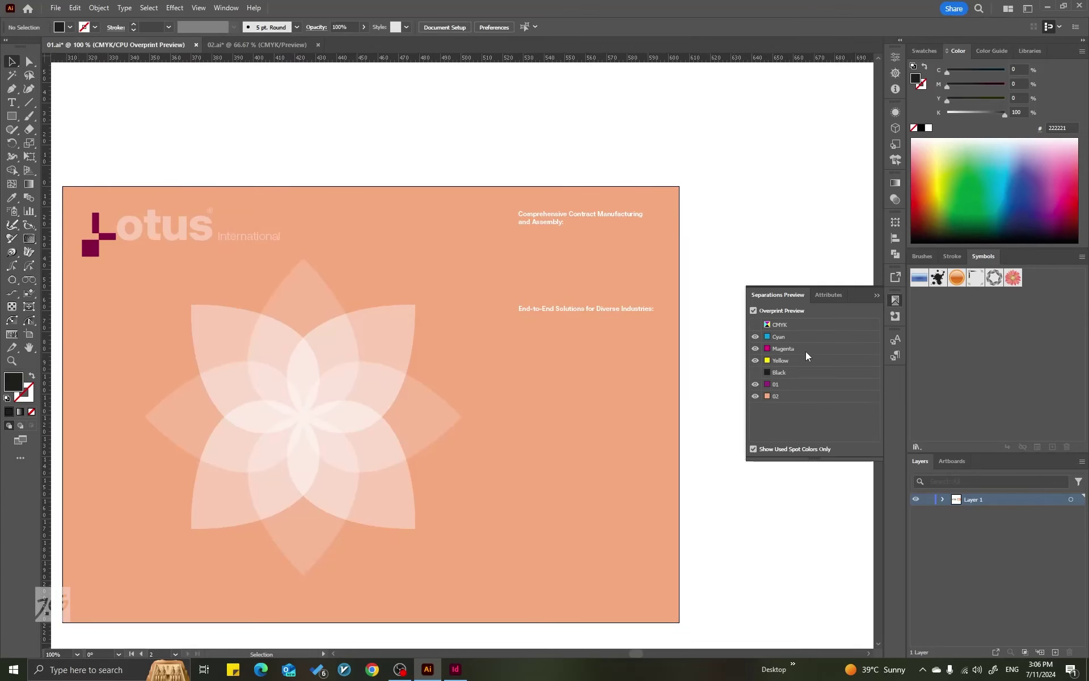
{"action": "key", "text": "ctrl+minus"}
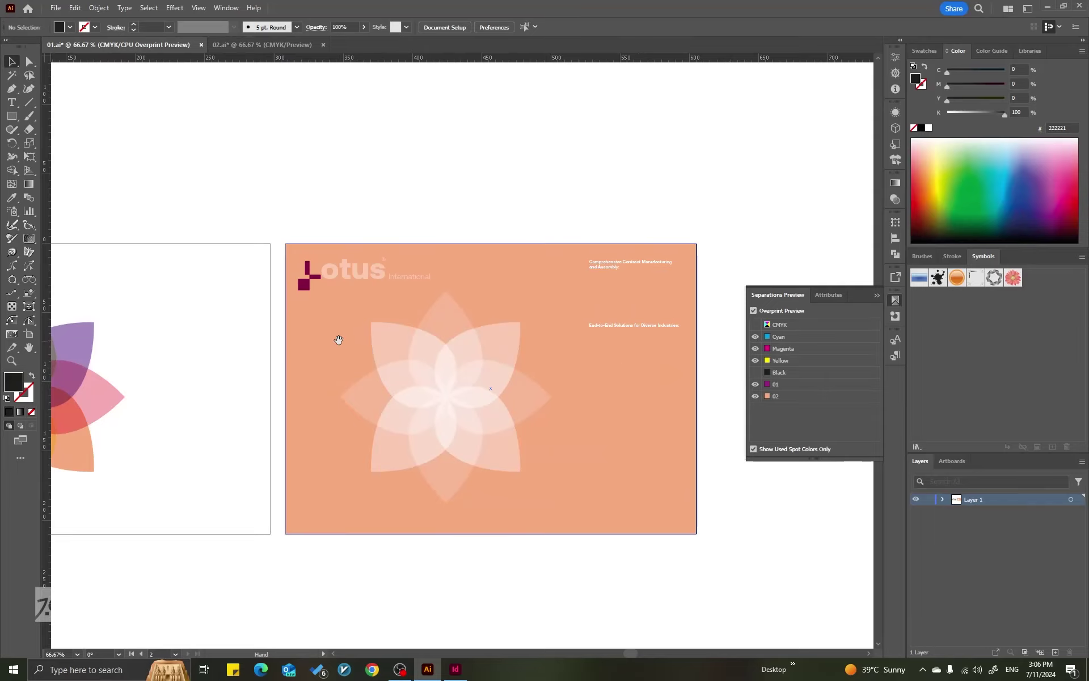
{"action": "left_click_drag", "start_coordinate": [338, 338], "coordinate": [316, 349]}
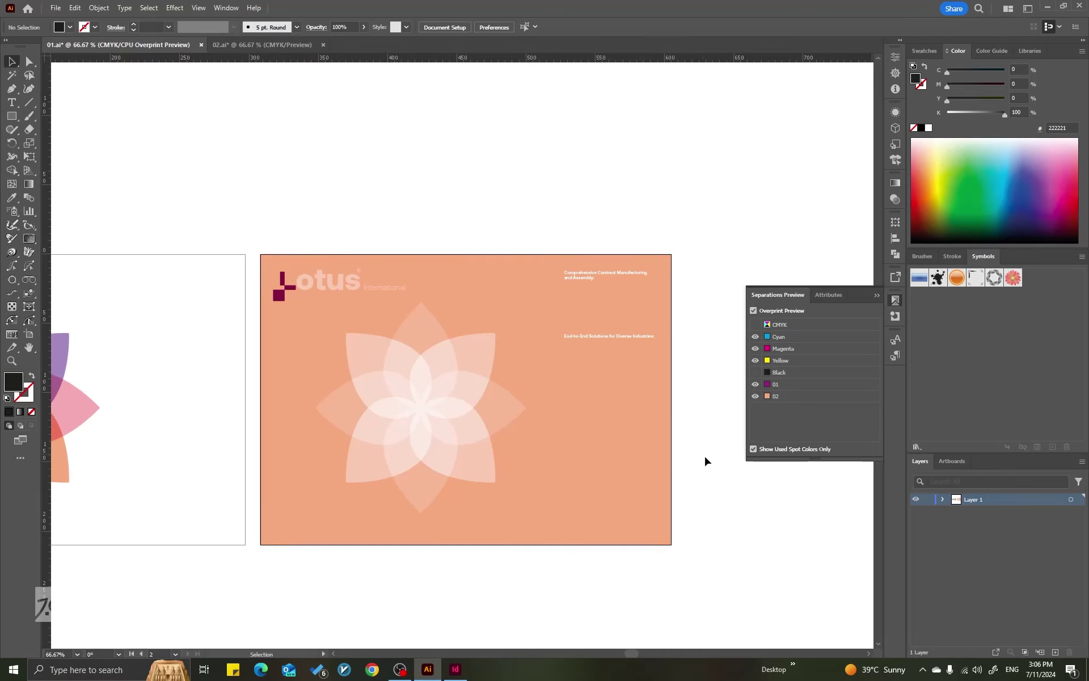
{"action": "left_click", "coordinate": [583, 382]}
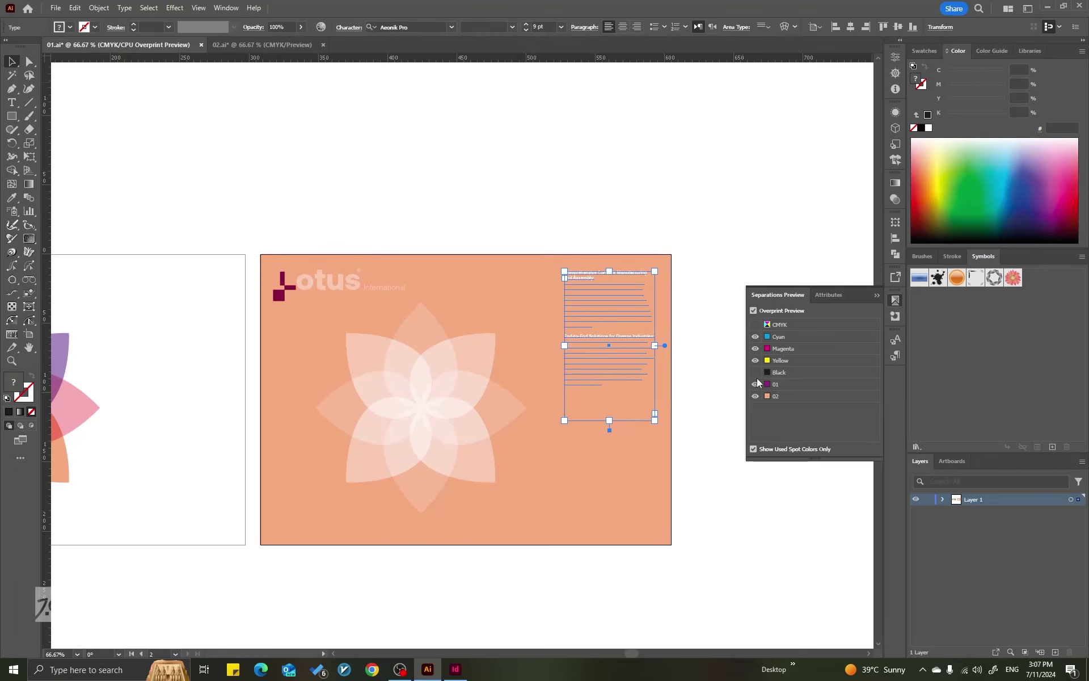
{"action": "left_click", "coordinate": [685, 221]}
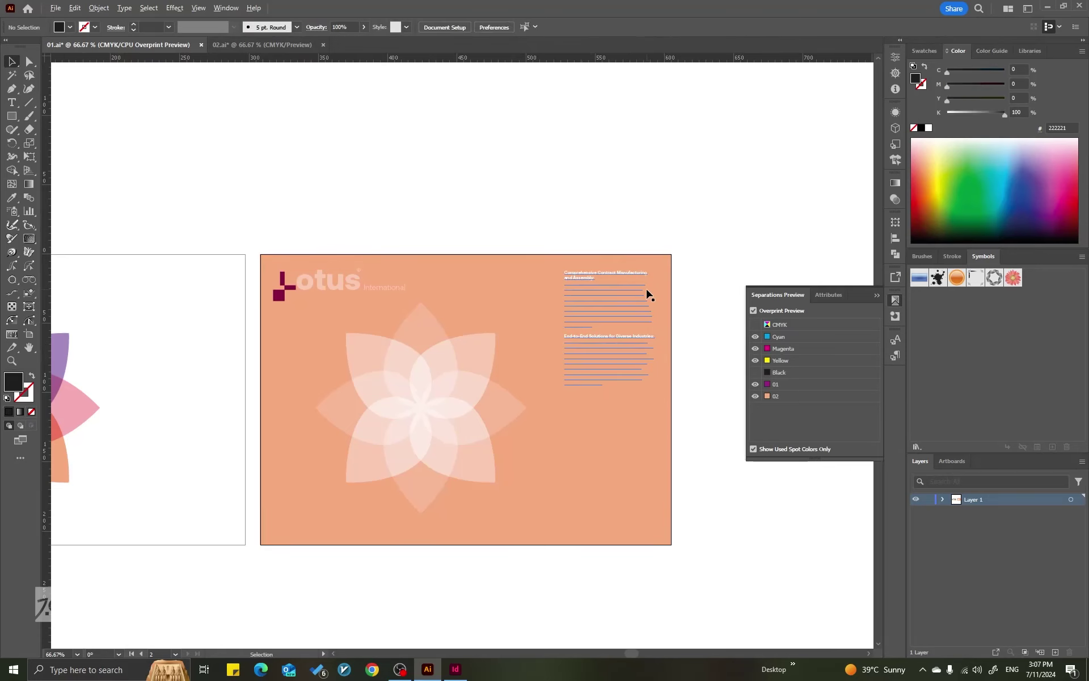
Show the Black separation again and close the separations preview
{"action": "scroll", "coordinate": [646, 292], "scroll_direction": "up", "scroll_amount": 3}
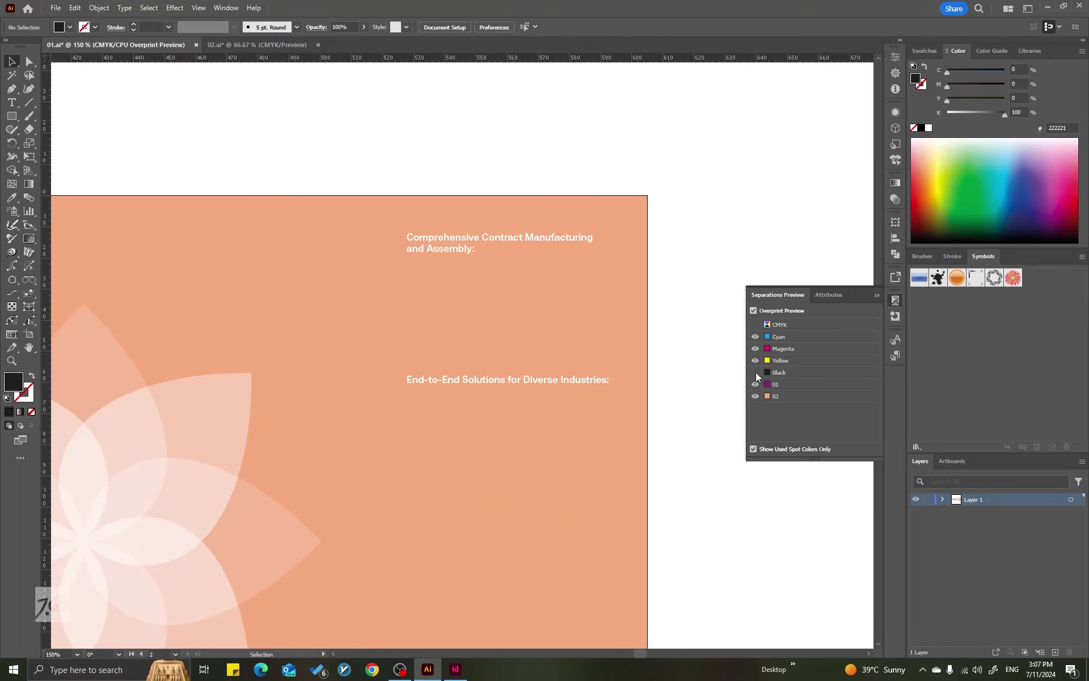
{"action": "left_click", "coordinate": [755, 372]}
{"action": "scroll", "coordinate": [686, 272], "scroll_direction": "down", "scroll_amount": 2}
{"action": "left_click_drag", "start_coordinate": [634, 221], "coordinate": [724, 213]}
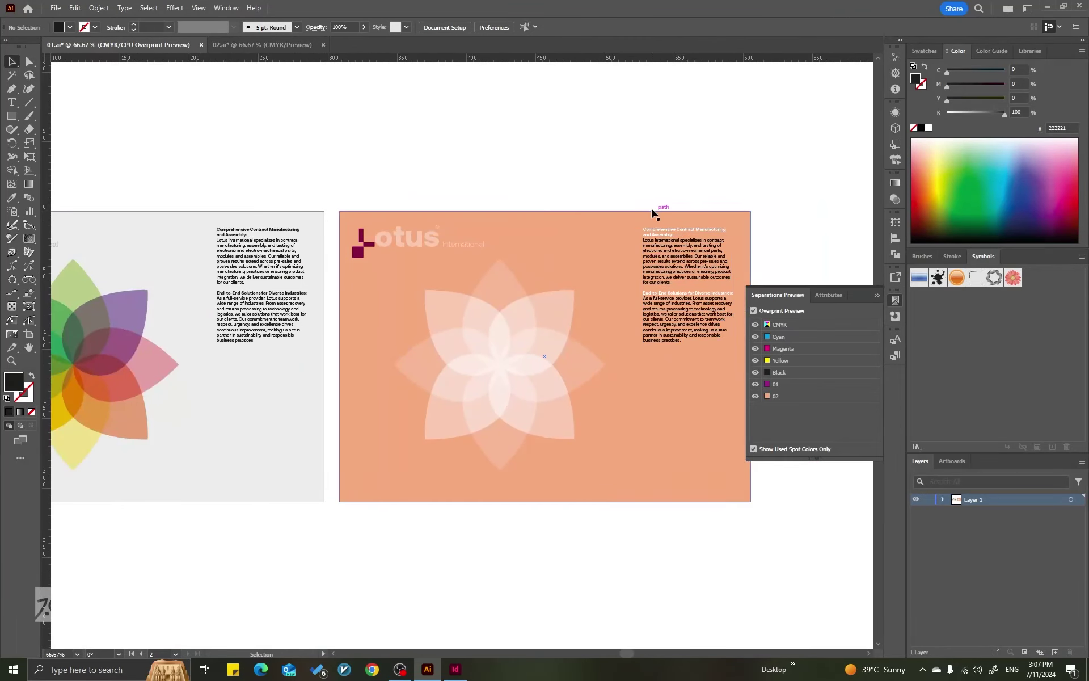
{"action": "left_click", "coordinate": [896, 299]}
Turn off Overprint Preview and examine the purple mark of the Lotus logo on the orange artboard up close
{"action": "scroll", "coordinate": [339, 249], "scroll_direction": "up", "scroll_amount": 4}
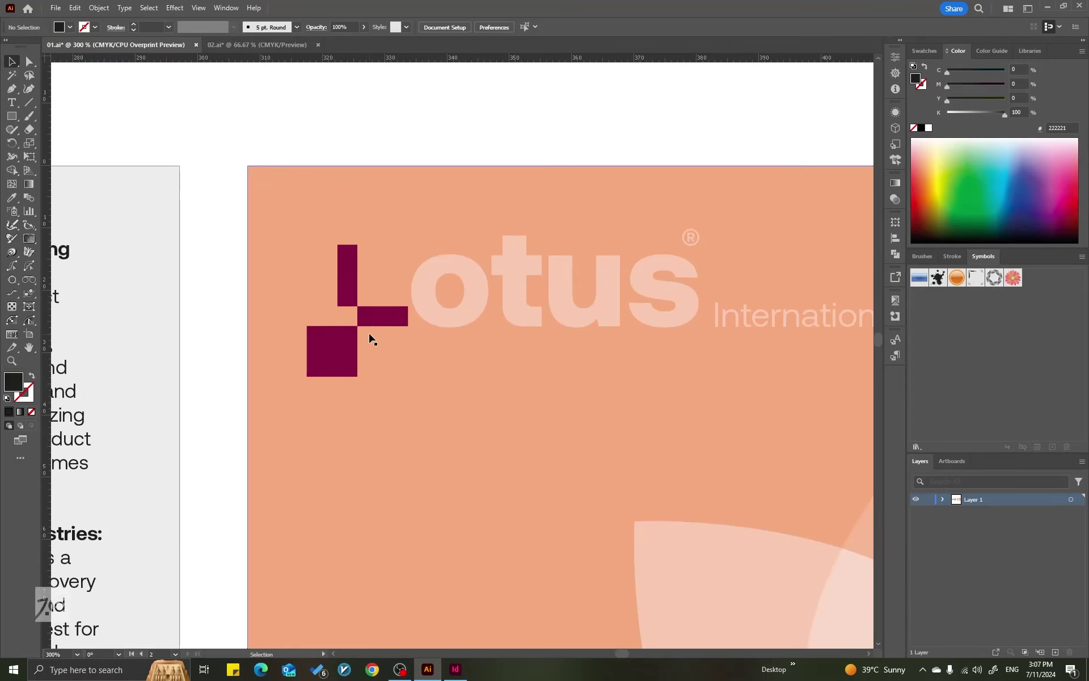
{"action": "key", "text": "ctrl+alt+shift+y"}
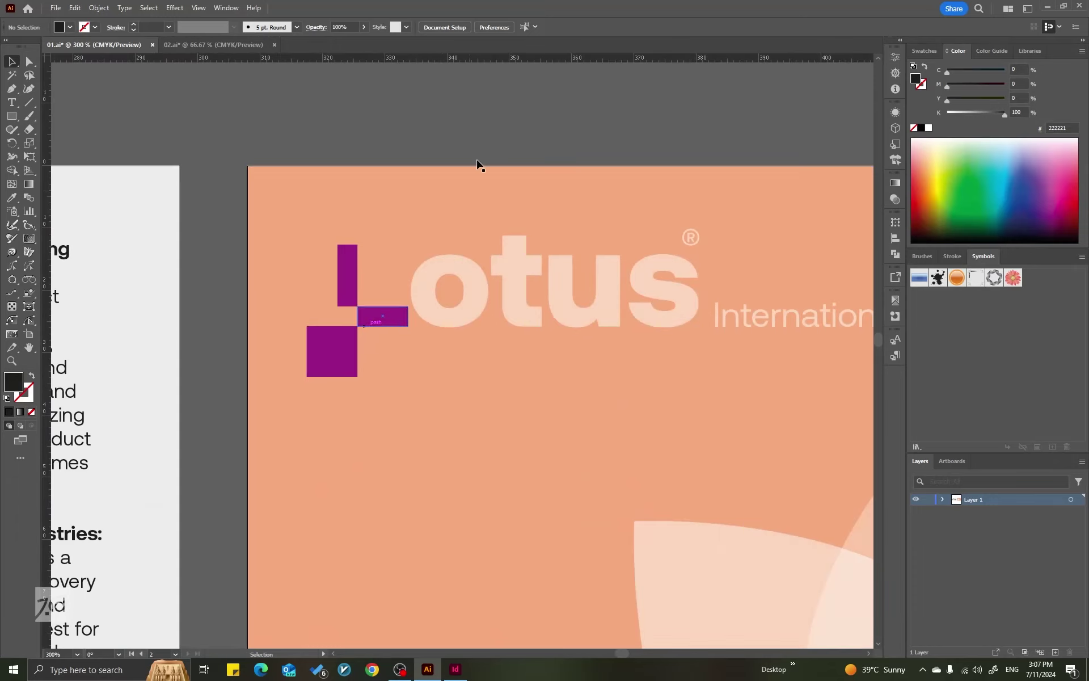
{"action": "scroll", "coordinate": [444, 189], "scroll_direction": "down", "scroll_amount": 1}
{"action": "scroll", "coordinate": [280, 340], "scroll_direction": "right", "scroll_amount": 2}
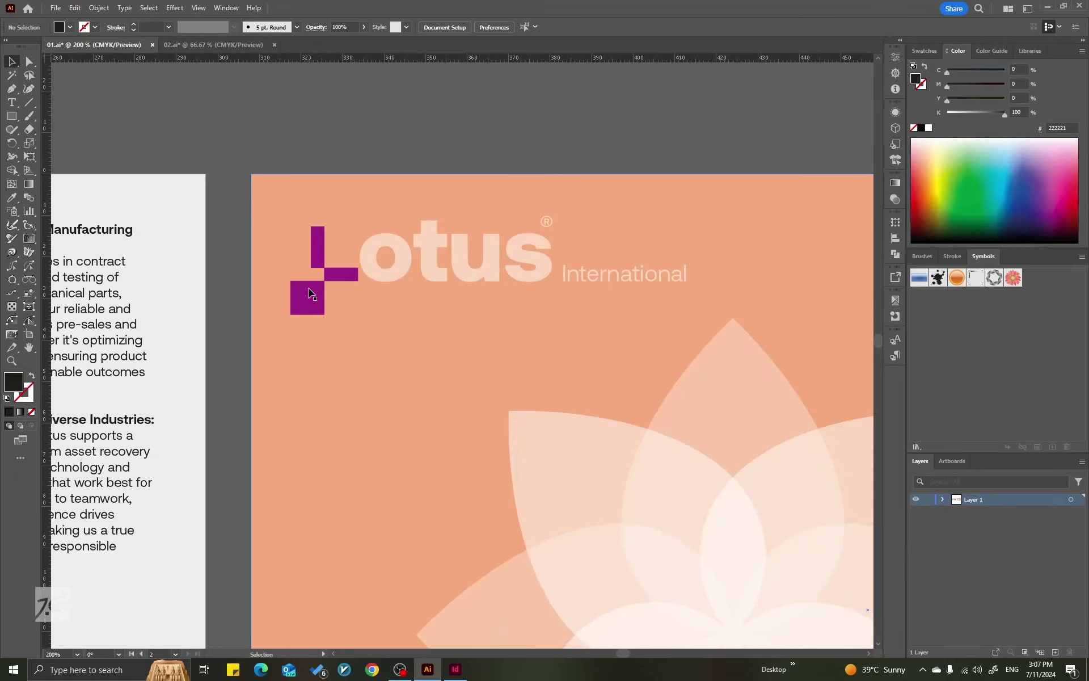
{"action": "scroll", "coordinate": [287, 304], "scroll_direction": "up", "scroll_amount": 1}
{"action": "scroll", "coordinate": [399, 296], "scroll_direction": "down", "scroll_amount": 1}
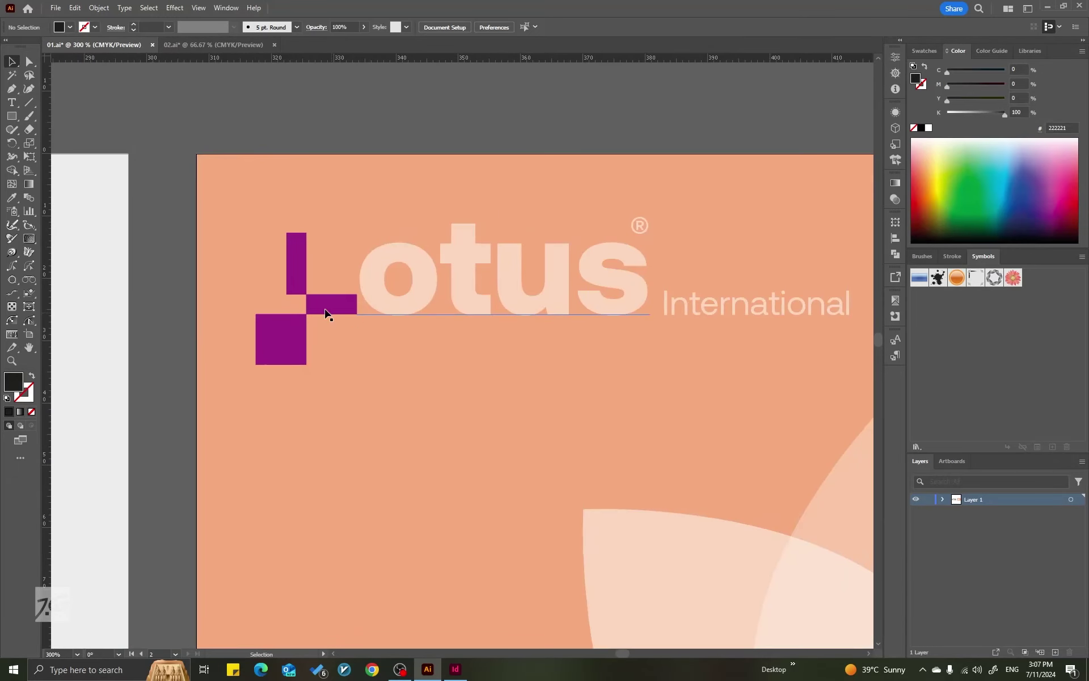
{"action": "scroll", "coordinate": [301, 304], "scroll_direction": "up", "scroll_amount": 1}
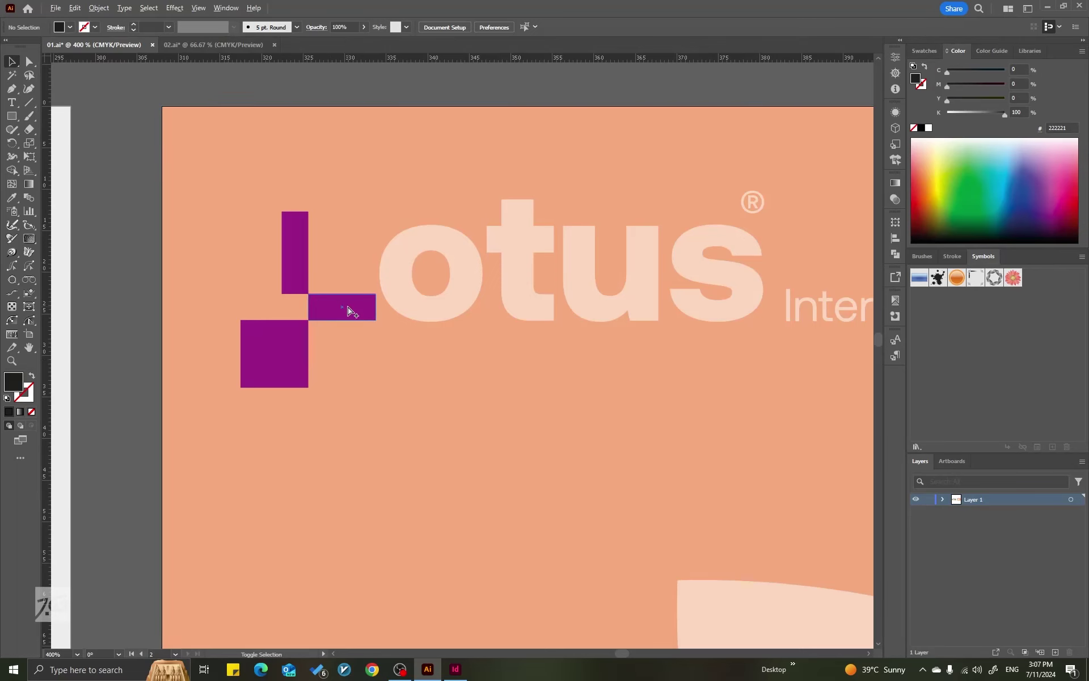
Compare the purple logo mark's colour with Overprint Preview on and off, dismissing the mail notification in between
{"action": "key", "text": "ctrl+alt+shift+y"}
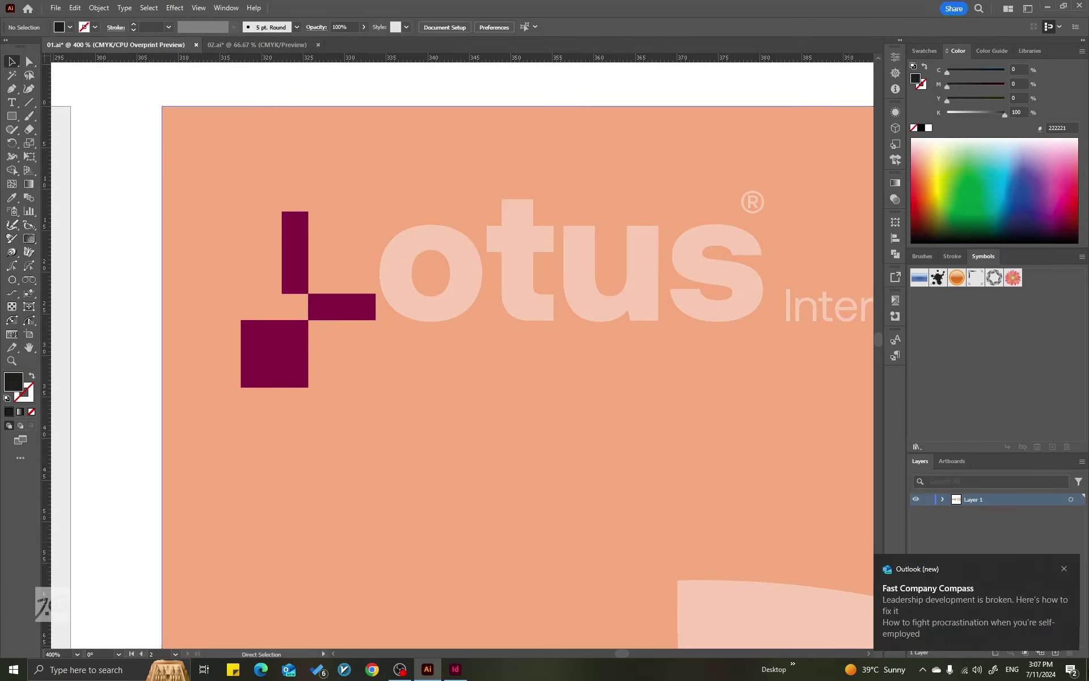
{"action": "left_click", "coordinate": [1064, 569]}
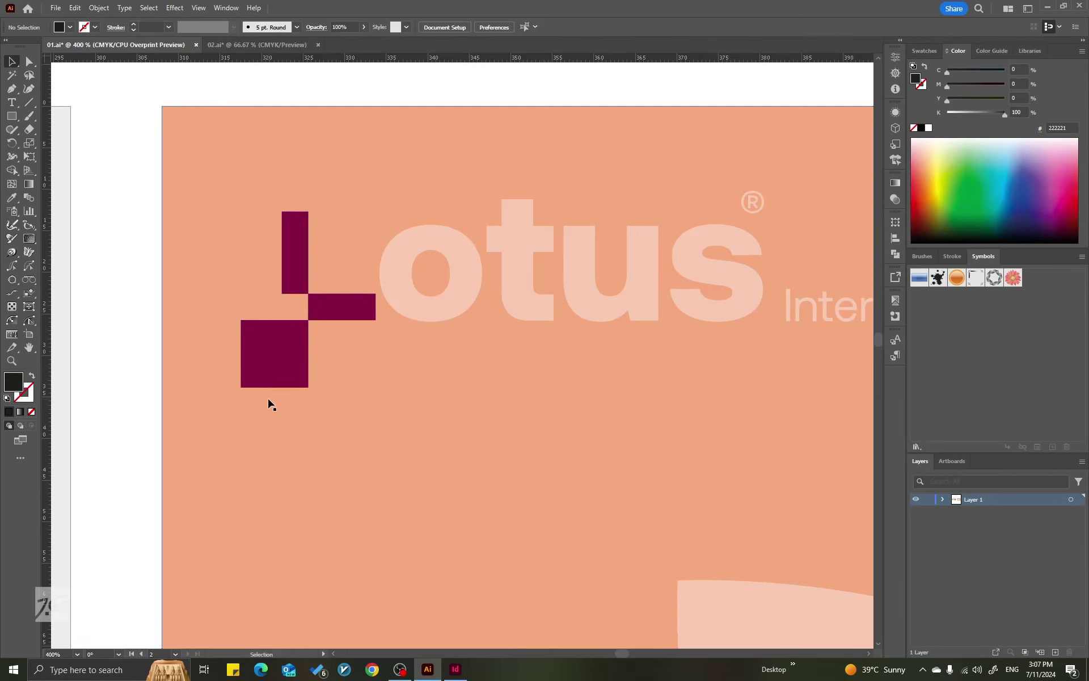
{"action": "key", "text": "ctrl+alt+shift+y"}
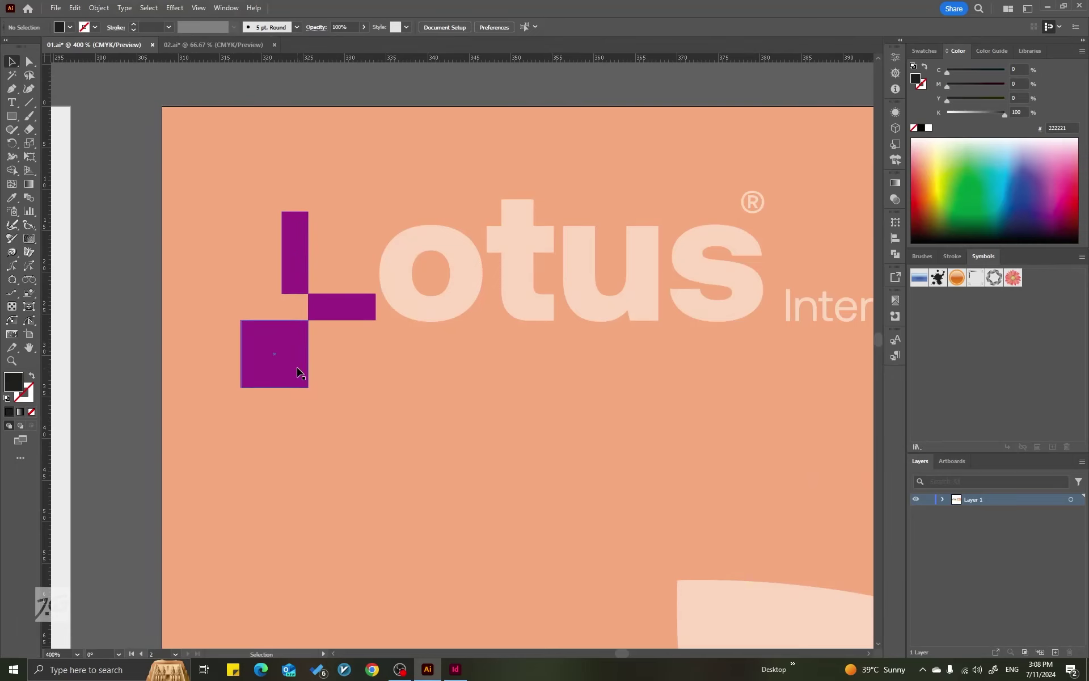
{"action": "scroll", "coordinate": [272, 286], "scroll_direction": "up", "scroll_amount": 2}
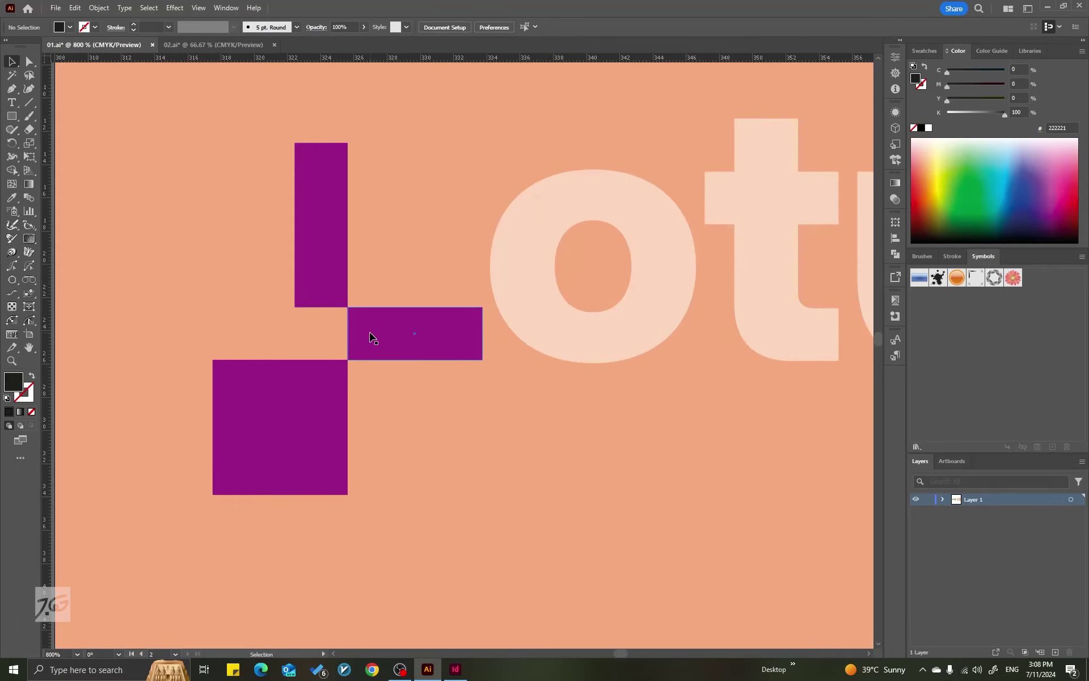
Select the orange background rectangle, try moving a piece of the logo mark, and undo the move
{"action": "scroll", "coordinate": [372, 335], "scroll_direction": "down", "scroll_amount": 3}
{"action": "left_click", "coordinate": [419, 229]}
{"action": "scroll", "coordinate": [396, 280], "scroll_direction": "down", "scroll_amount": 2}
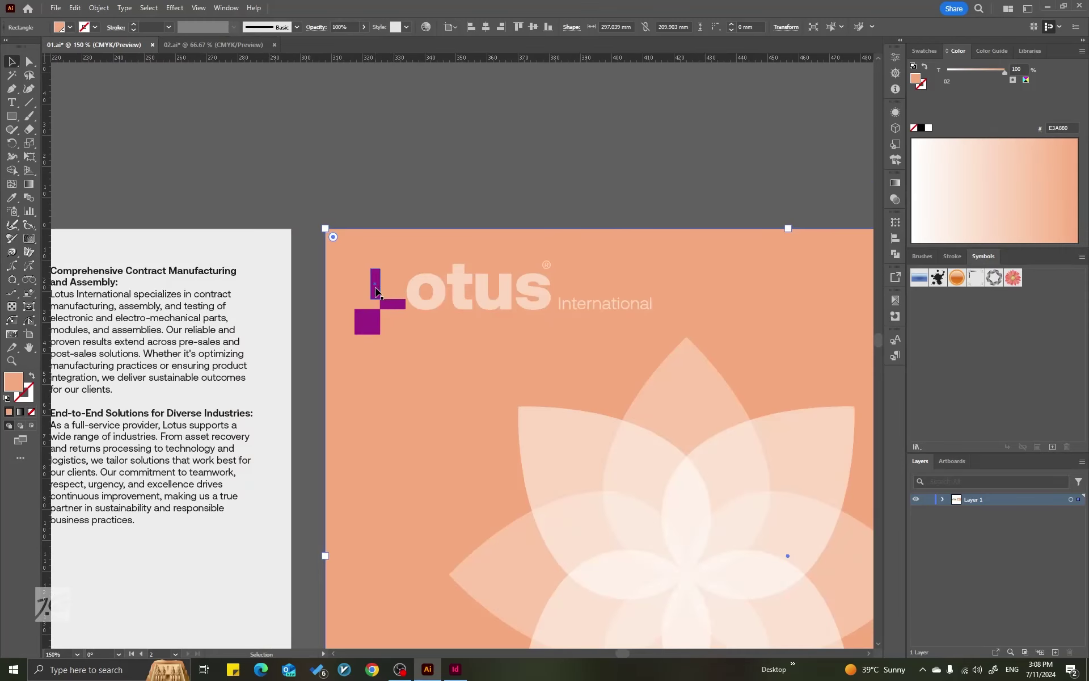
{"action": "scroll", "coordinate": [369, 291], "scroll_direction": "up", "scroll_amount": 2}
{"action": "left_click_drag", "start_coordinate": [379, 206], "coordinate": [431, 131]}
{"action": "key", "text": "ctrl+z"}
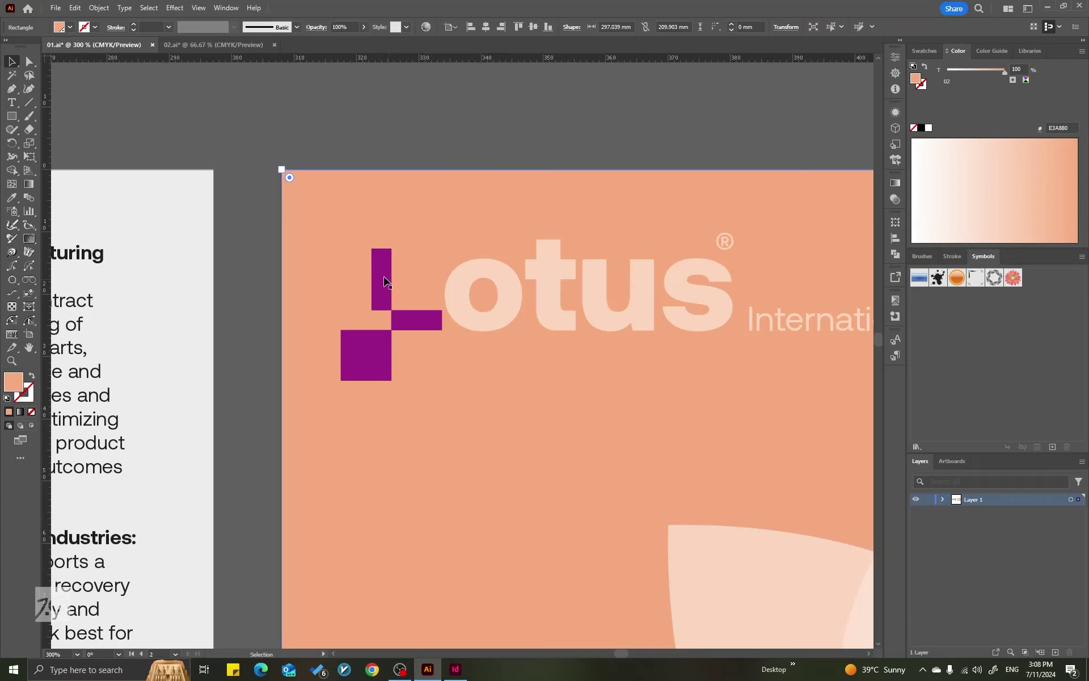
Turn off Overprint Fill for the three purple rectangles of the logo mark and collapse the docked panels
{"action": "scroll", "coordinate": [384, 284], "scroll_direction": "up", "scroll_amount": 3}
{"action": "left_click", "coordinate": [398, 303]}
{"action": "left_click", "coordinate": [400, 304]}
{"action": "left_click", "coordinate": [482, 391]}
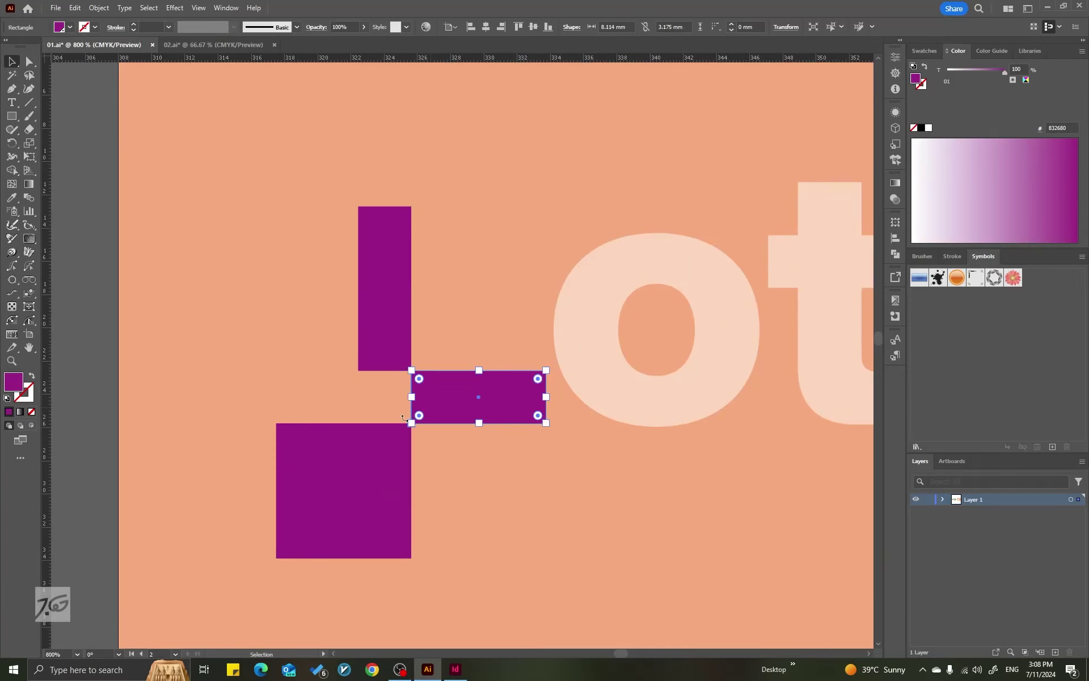
{"action": "left_click", "coordinate": [396, 452]}
{"action": "left_click", "coordinate": [405, 324]}
{"action": "left_click", "coordinate": [453, 406], "text": "shift"}
{"action": "left_click", "coordinate": [401, 445], "text": "shift"}
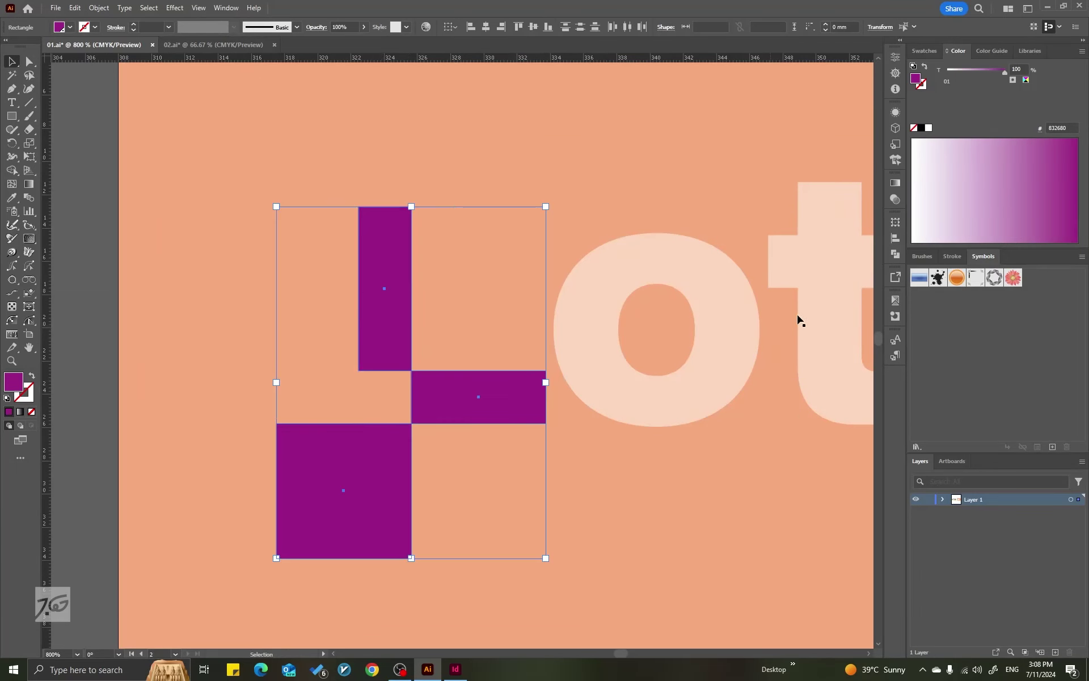
{"action": "left_click", "coordinate": [895, 316]}
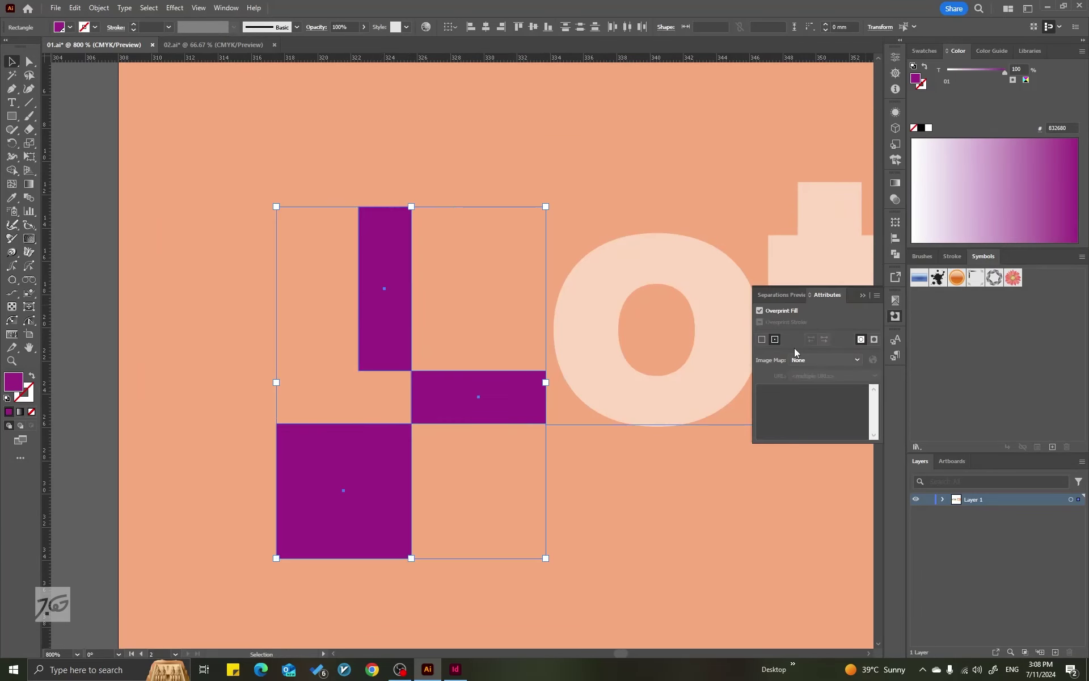
{"action": "left_click", "coordinate": [1082, 42]}
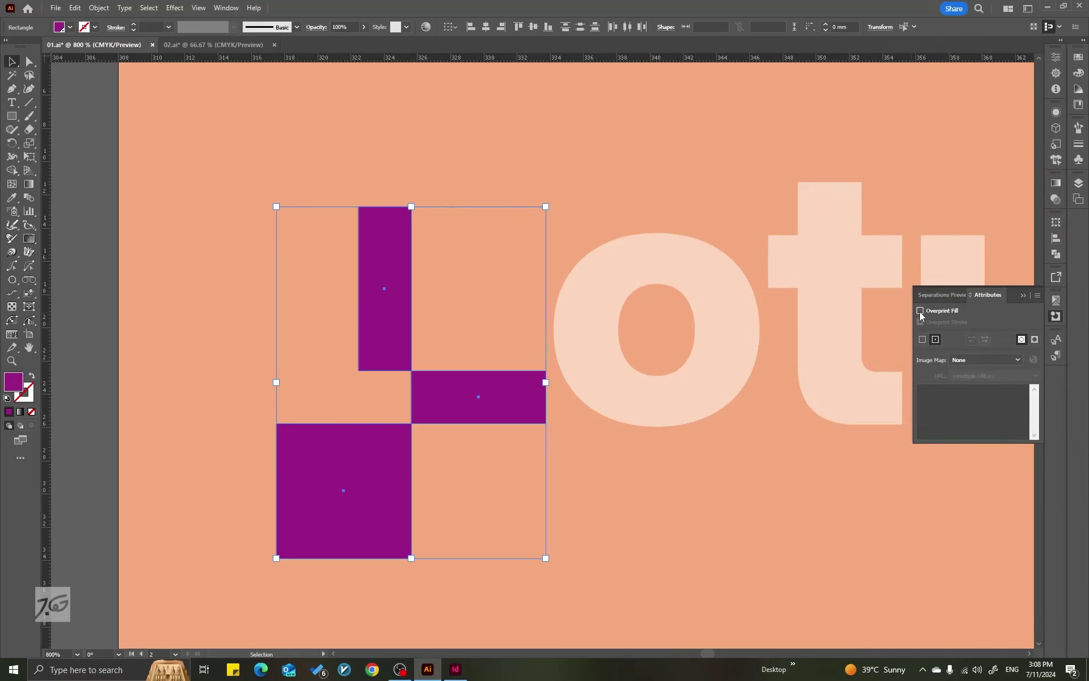
Turn on Overprint Preview and examine the knockout under the purple logo mark by hiding and reshowing the 01 separation
{"action": "left_click", "coordinate": [939, 295]}
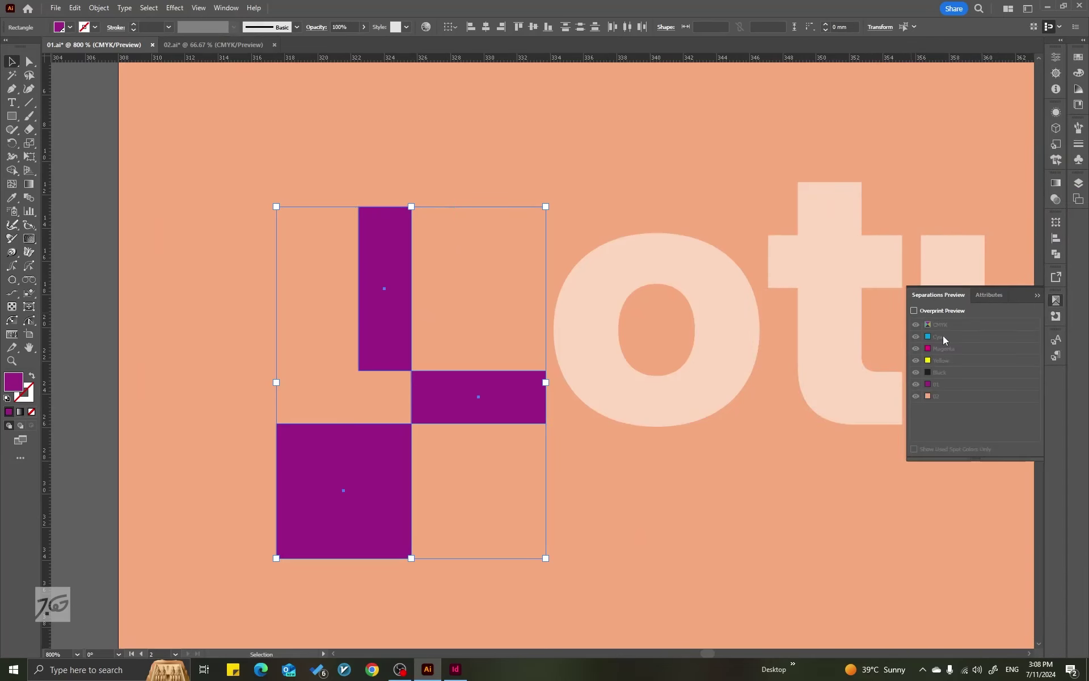
{"action": "left_click", "coordinate": [914, 311]}
{"action": "left_click", "coordinate": [76, 227]}
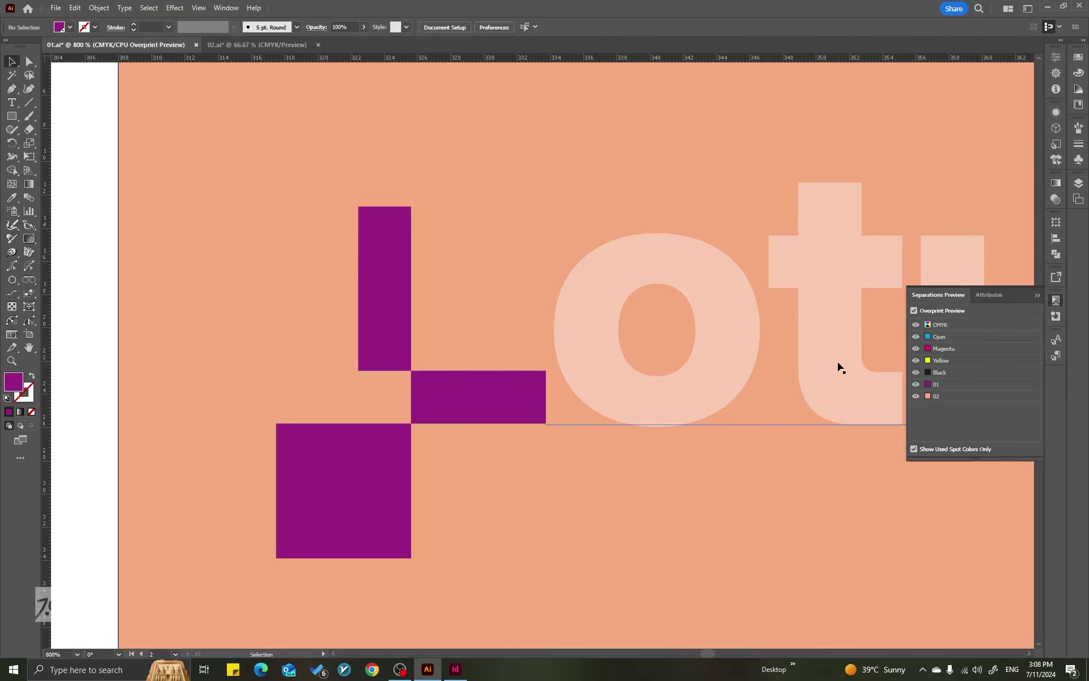
{"action": "left_click", "coordinate": [915, 384]}
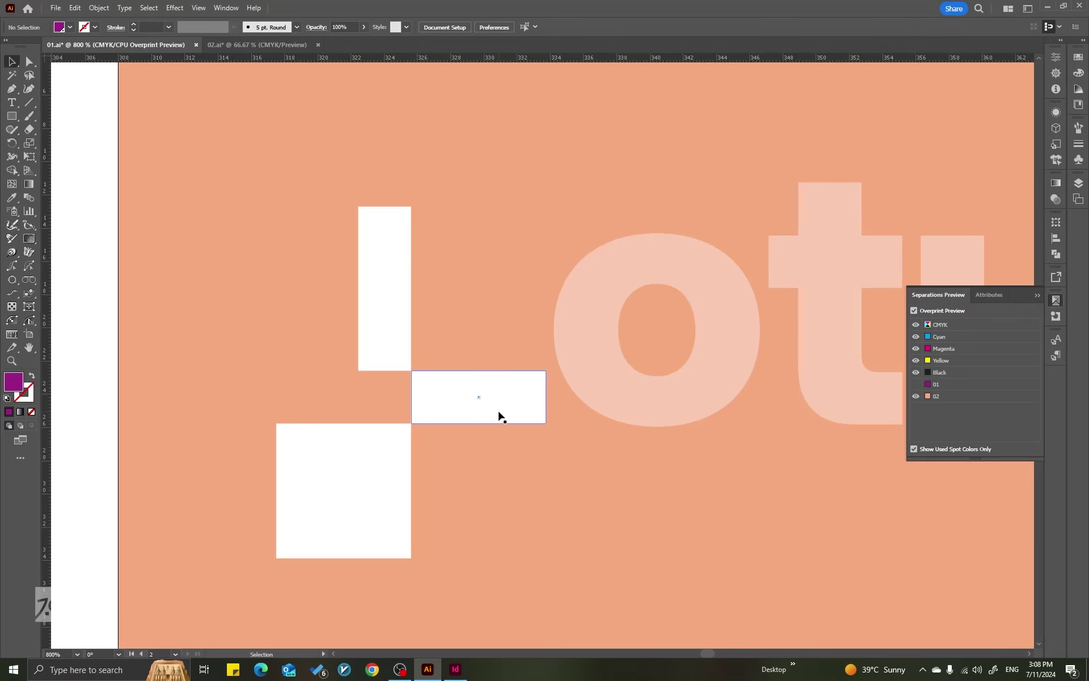
{"action": "scroll", "coordinate": [507, 381], "scroll_direction": "up", "scroll_amount": 4}
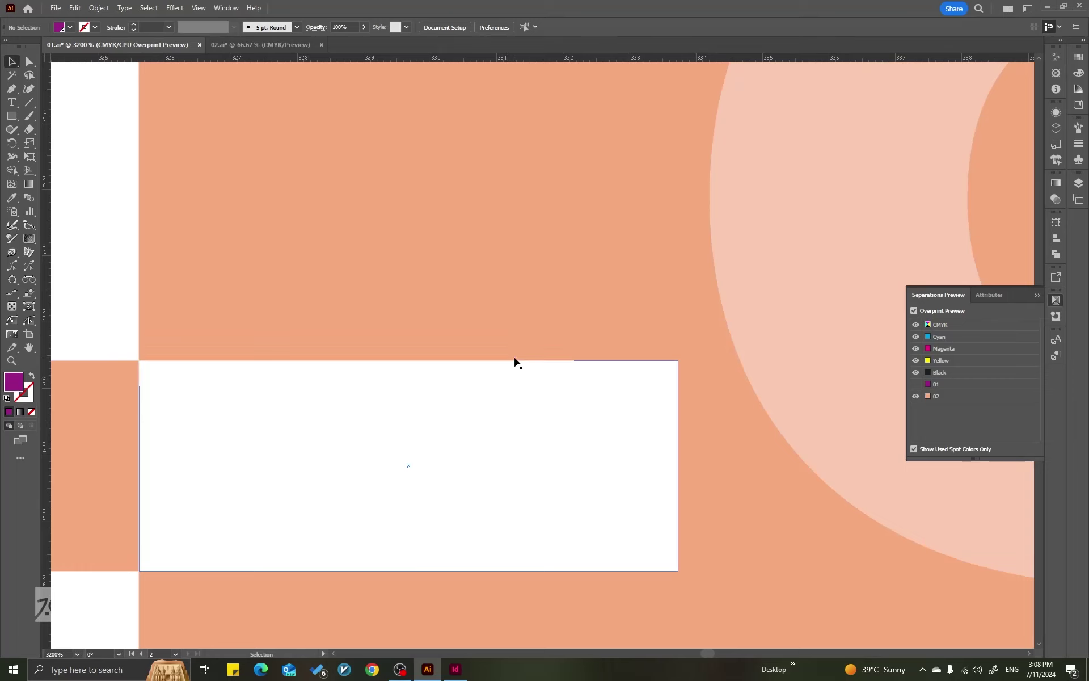
{"action": "left_click", "coordinate": [914, 384]}
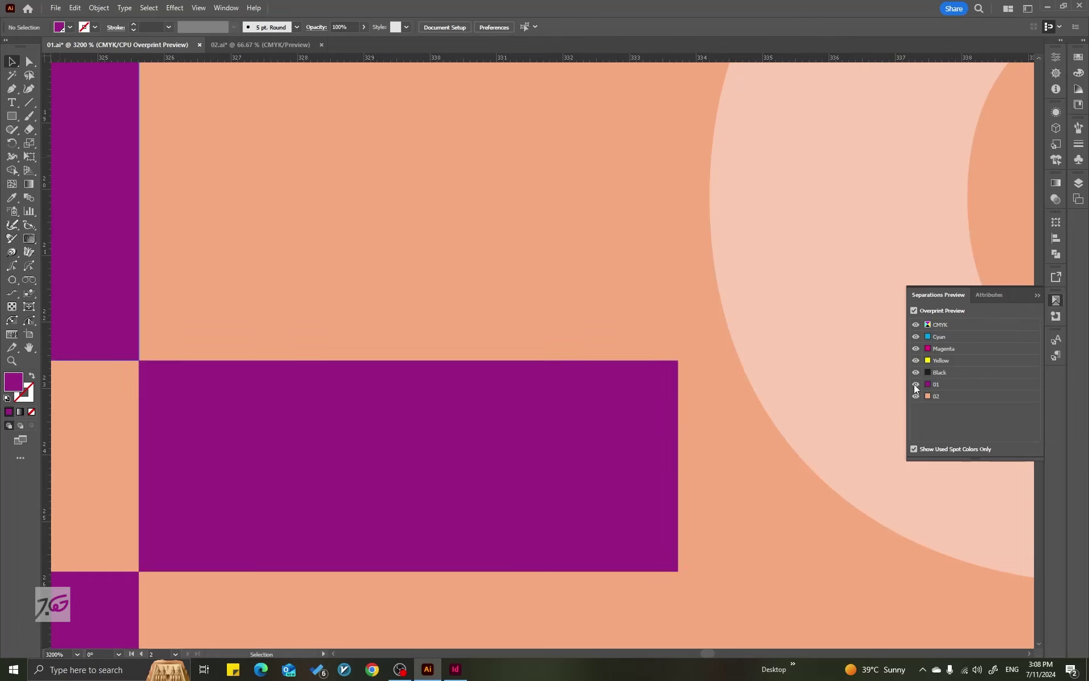
{"action": "scroll", "coordinate": [652, 394], "scroll_direction": "down", "scroll_amount": 4}
{"action": "scroll", "coordinate": [471, 269], "scroll_direction": "down", "scroll_amount": 3}
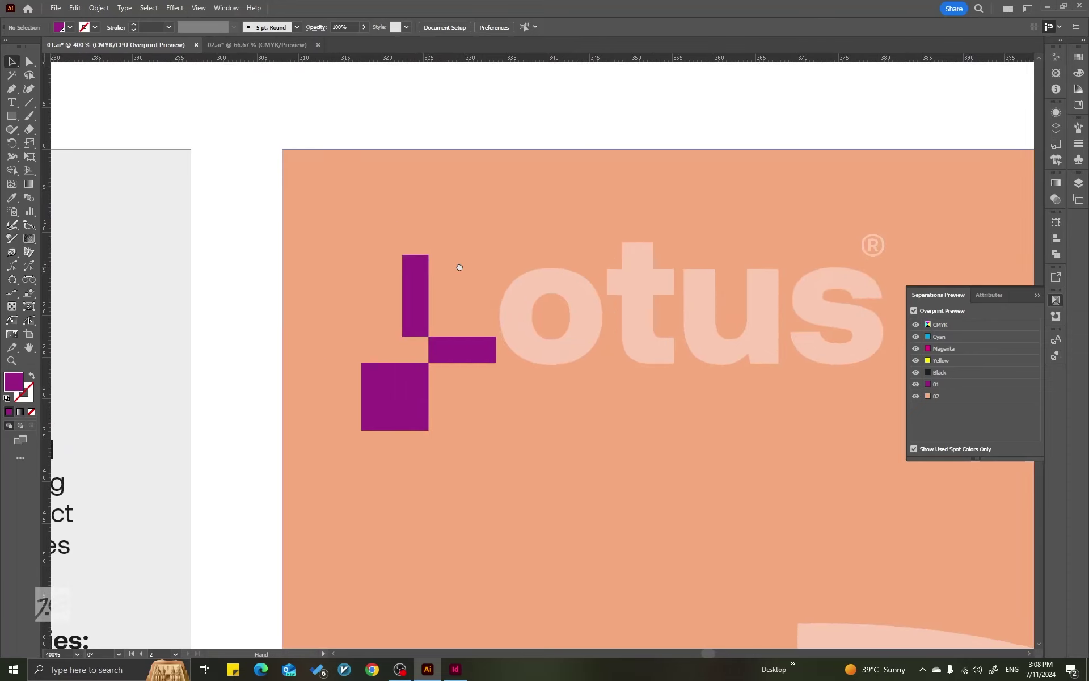
{"action": "scroll", "coordinate": [457, 268], "scroll_direction": "up", "scroll_amount": 1}
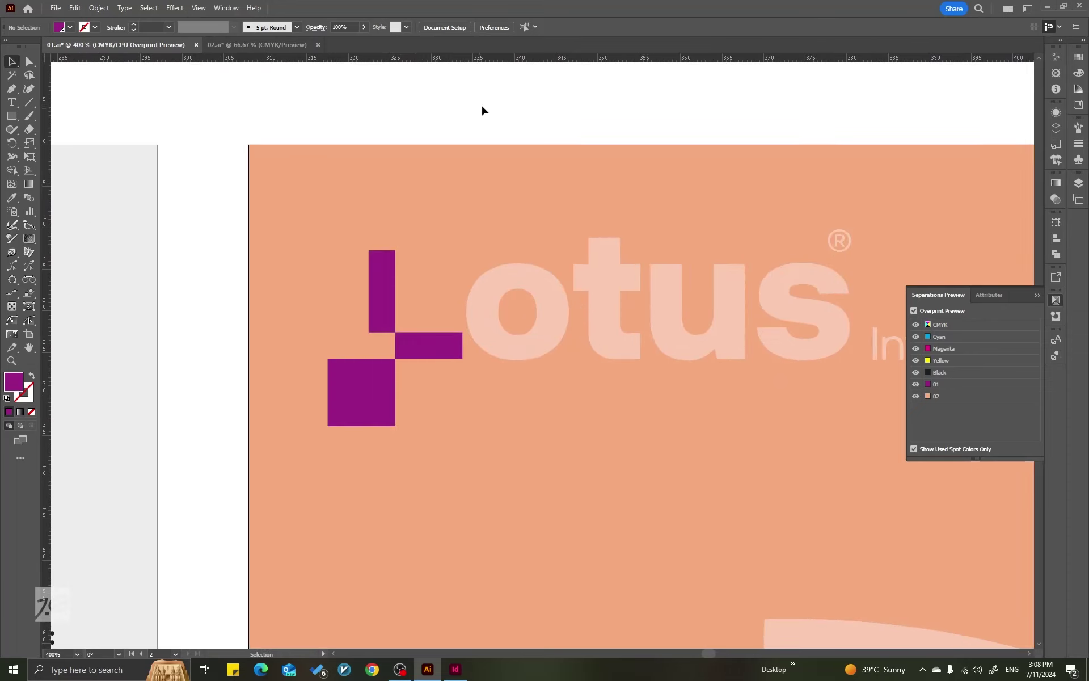
{"action": "left_click", "coordinate": [1057, 299]}
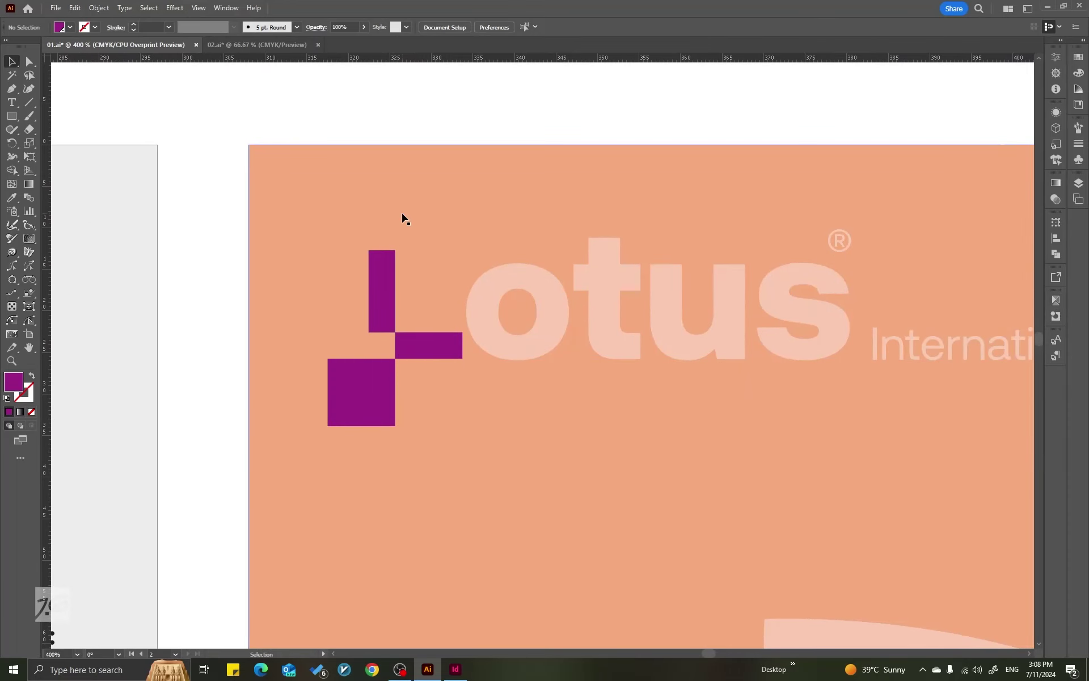
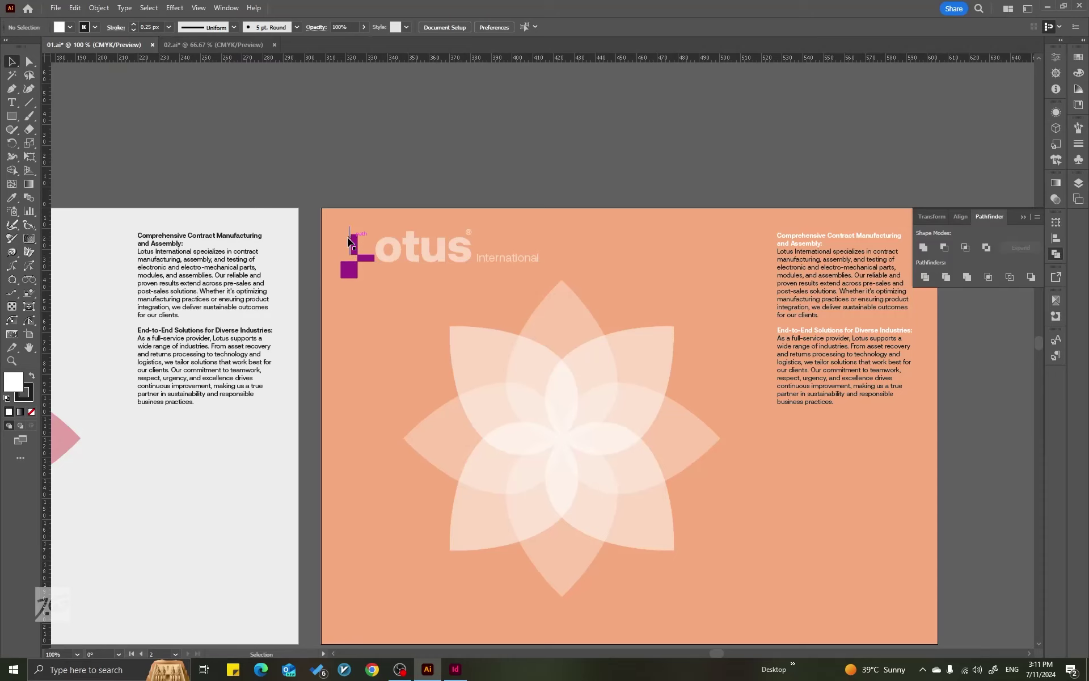
Move the short 0.25 pt line off the logo mark into the gap between the two artboards and deselect it
{"action": "left_click_drag", "start_coordinate": [348, 254], "coordinate": [312, 229]}
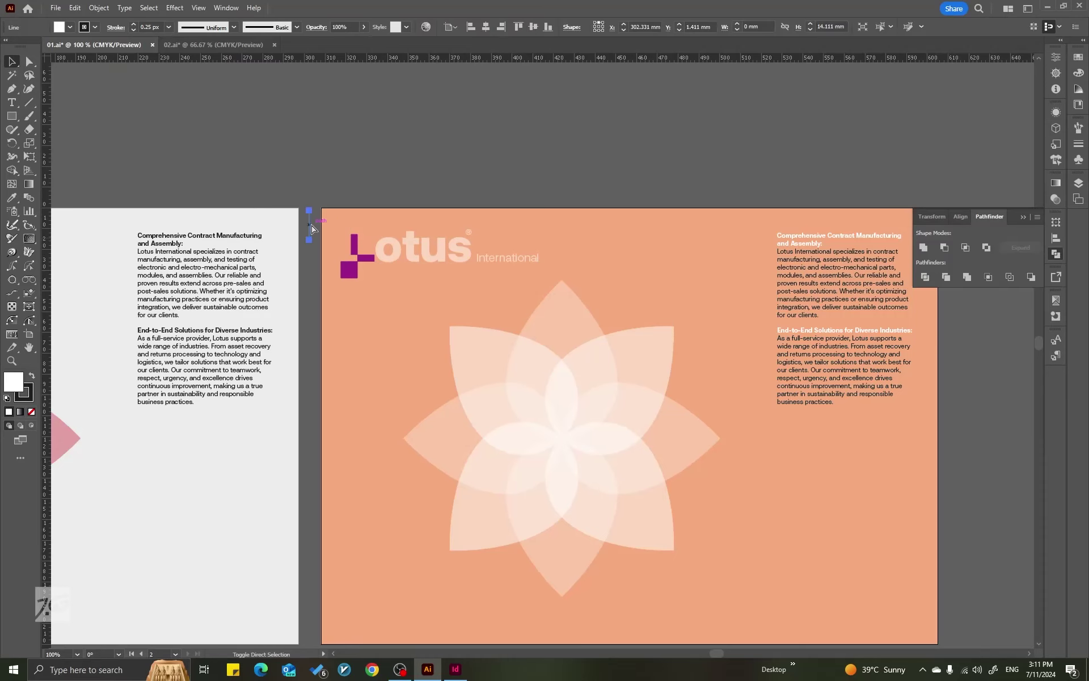
{"action": "left_click", "coordinate": [351, 137]}
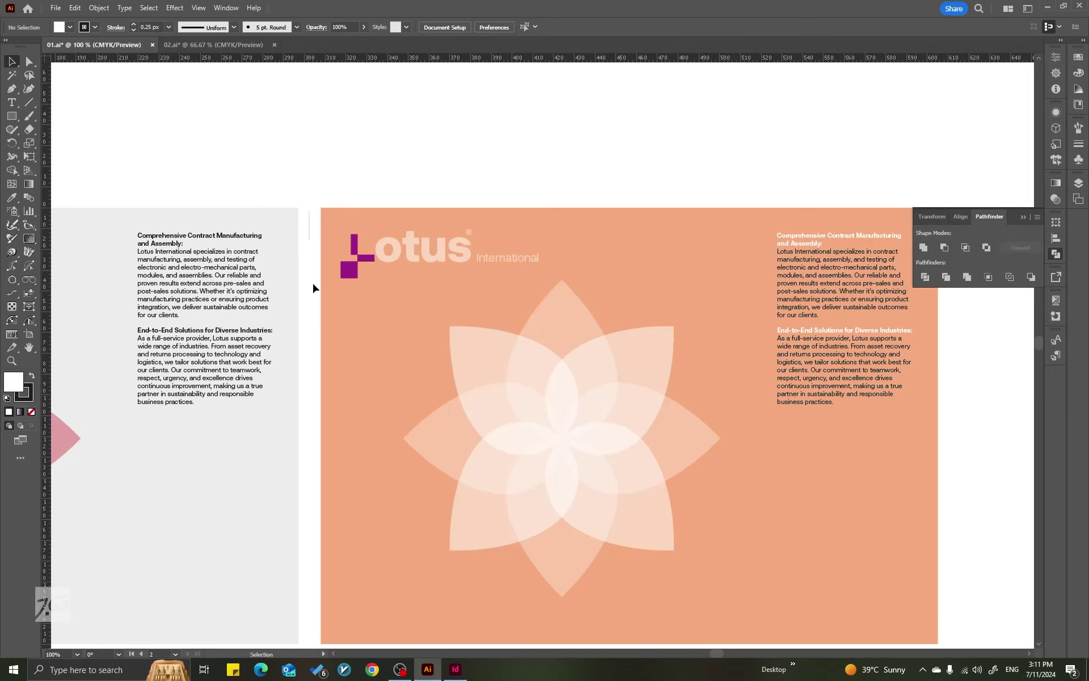
{"action": "left_click", "coordinate": [309, 232]}
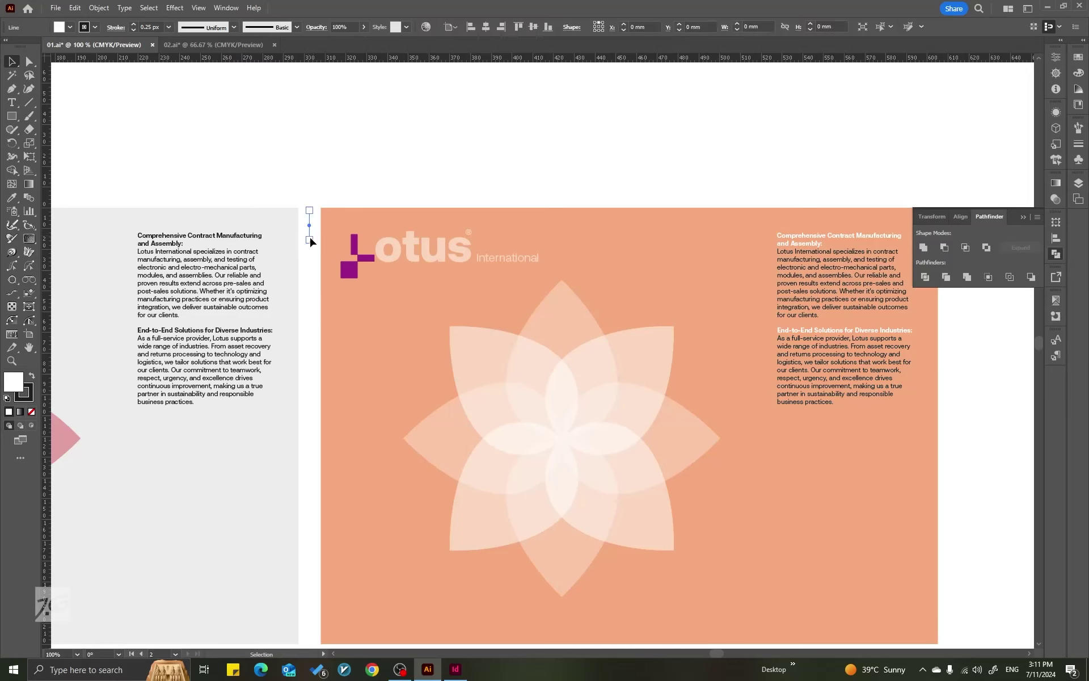
{"action": "left_click", "coordinate": [318, 299]}
Select the three purple rectangles of the logo mark together with the orange background and open the Pathfinder Trap settings
{"action": "scroll", "coordinate": [362, 176], "scroll_direction": "up", "scroll_amount": 2}
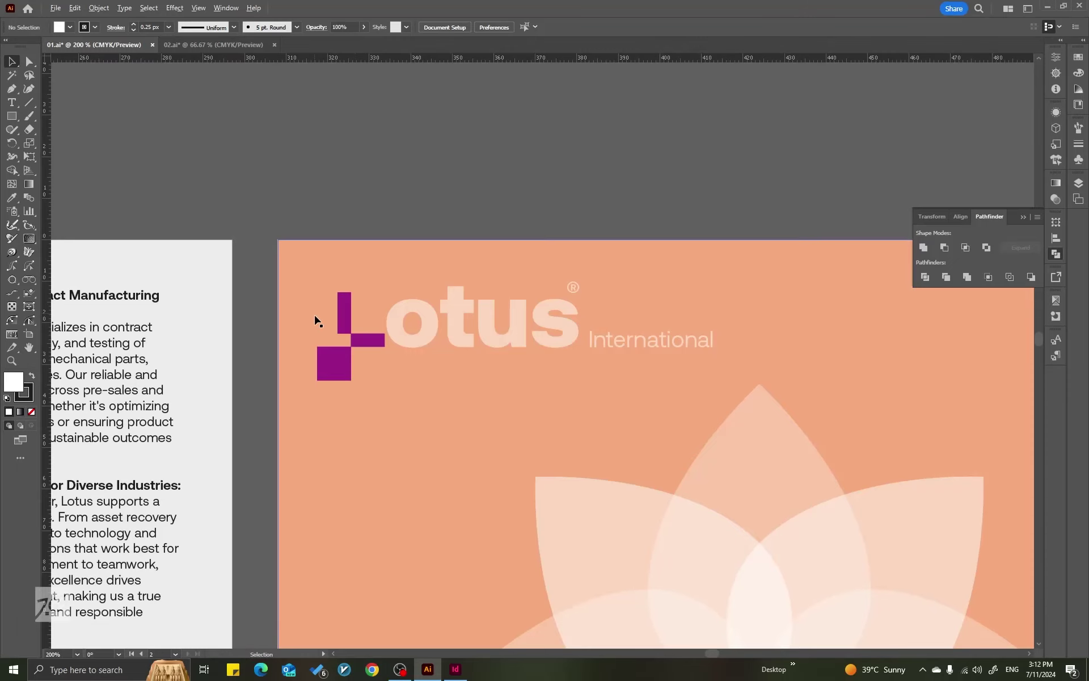
{"action": "scroll", "coordinate": [316, 318], "scroll_direction": "up", "scroll_amount": 3}
{"action": "left_click", "coordinate": [401, 269]}
{"action": "scroll", "coordinate": [401, 269], "scroll_direction": "down", "scroll_amount": 2}
{"action": "left_click_drag", "start_coordinate": [420, 414], "coordinate": [441, 413]}
{"action": "left_click", "coordinate": [1037, 217]}
{"action": "left_click", "coordinate": [931, 221]}
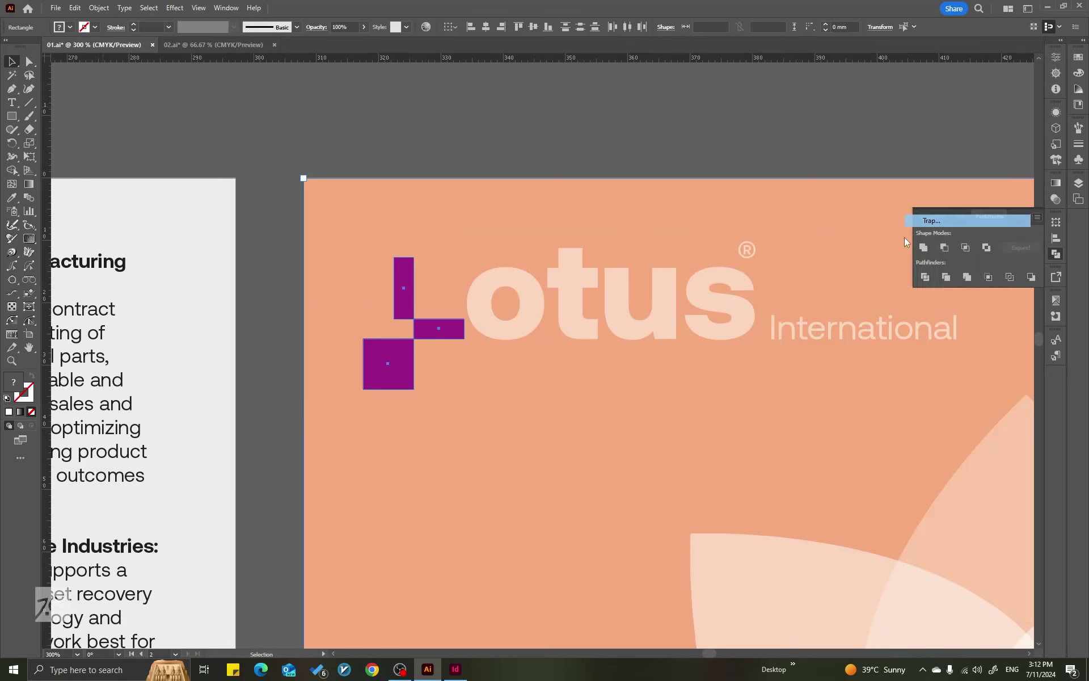
Set the trap's tint reduction to 100% and apply it with 0.25 points thickness and 100% height/width
{"action": "left_click_drag", "start_coordinate": [723, 238], "coordinate": [727, 238]}
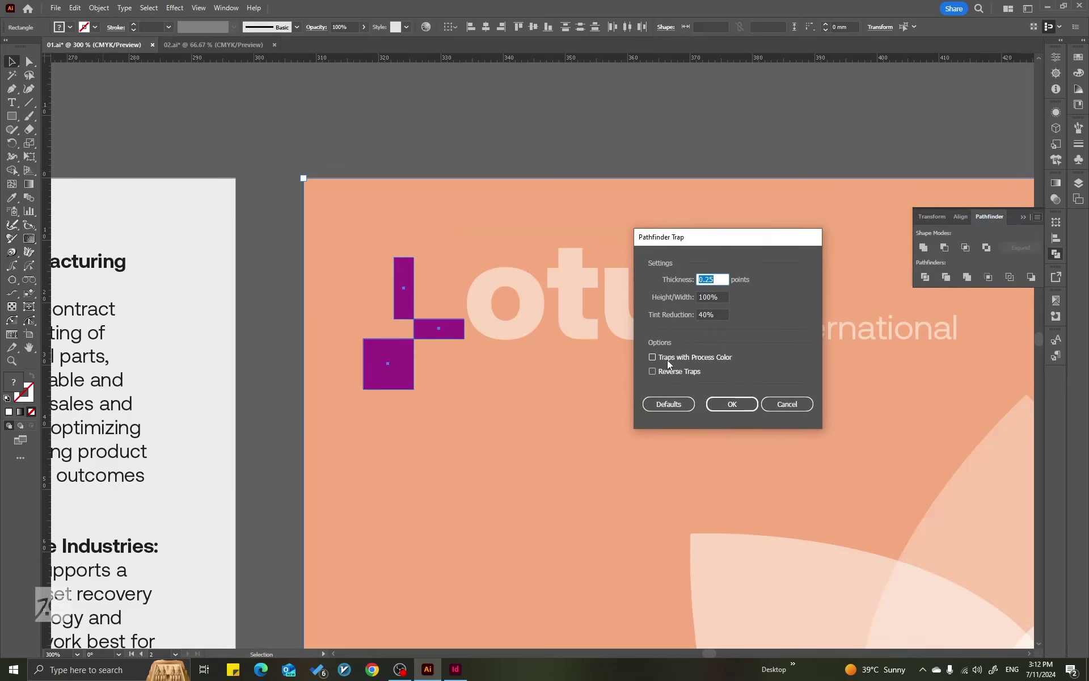
{"action": "left_click", "coordinate": [723, 294]}
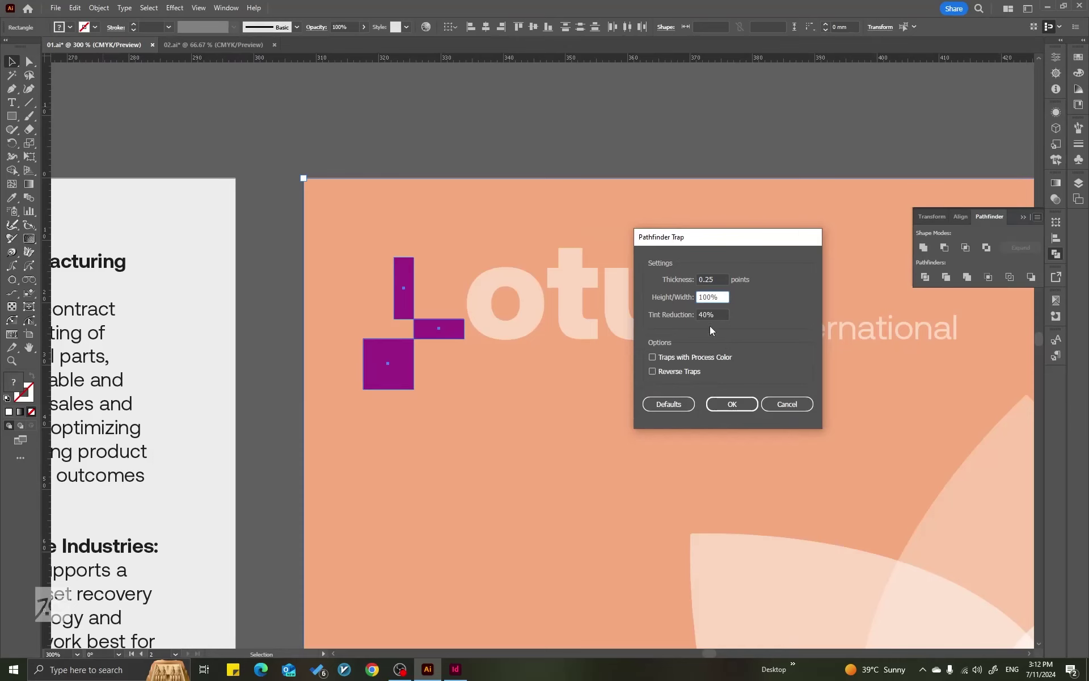
{"action": "left_click", "coordinate": [721, 315]}
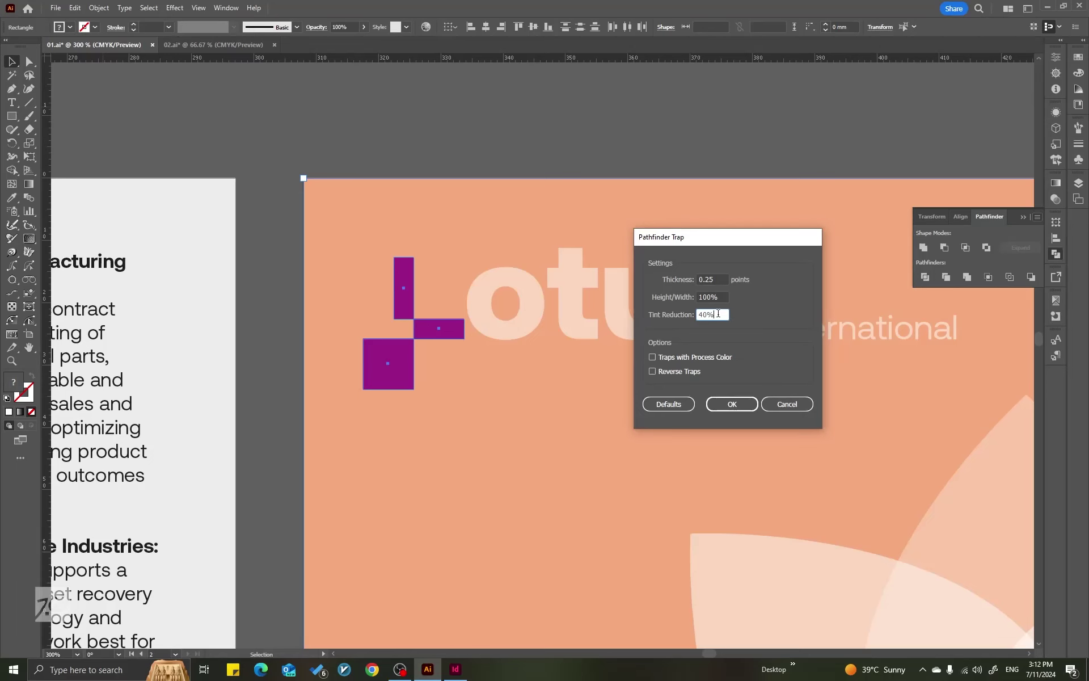
{"action": "left_click_drag", "start_coordinate": [713, 313], "coordinate": [670, 311]}
{"action": "type", "text": "100"}
{"action": "left_click", "coordinate": [721, 297]}
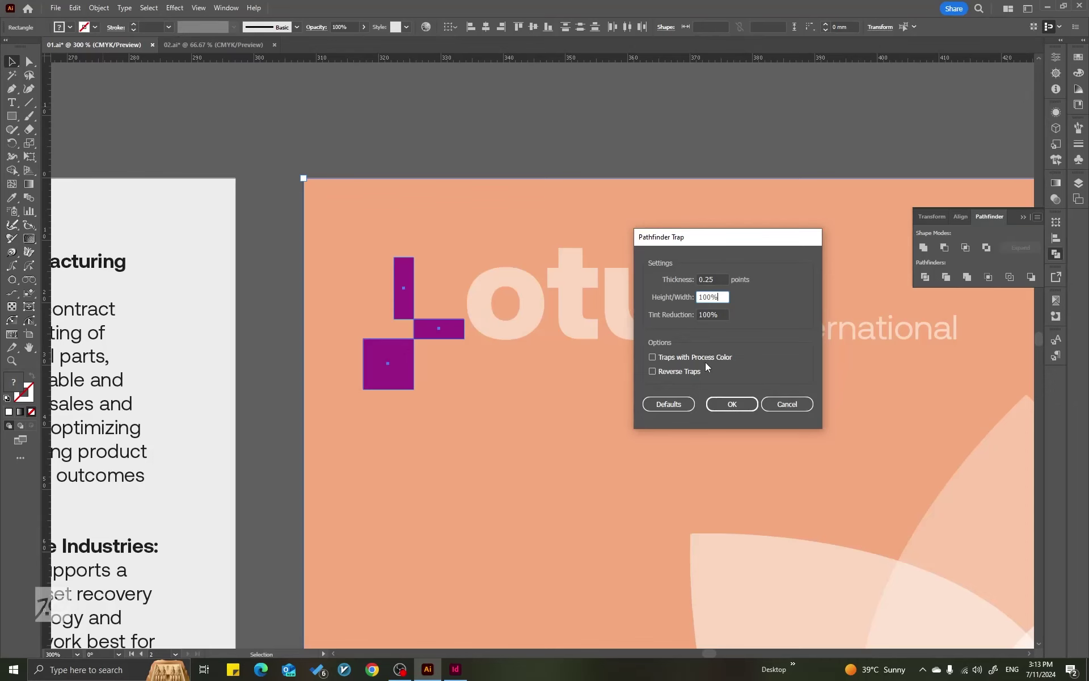
{"action": "left_click", "coordinate": [729, 404]}
Move the group of trap outlines off the purple mark to examine the frames up close, and undo the move
{"action": "left_click", "coordinate": [459, 148]}
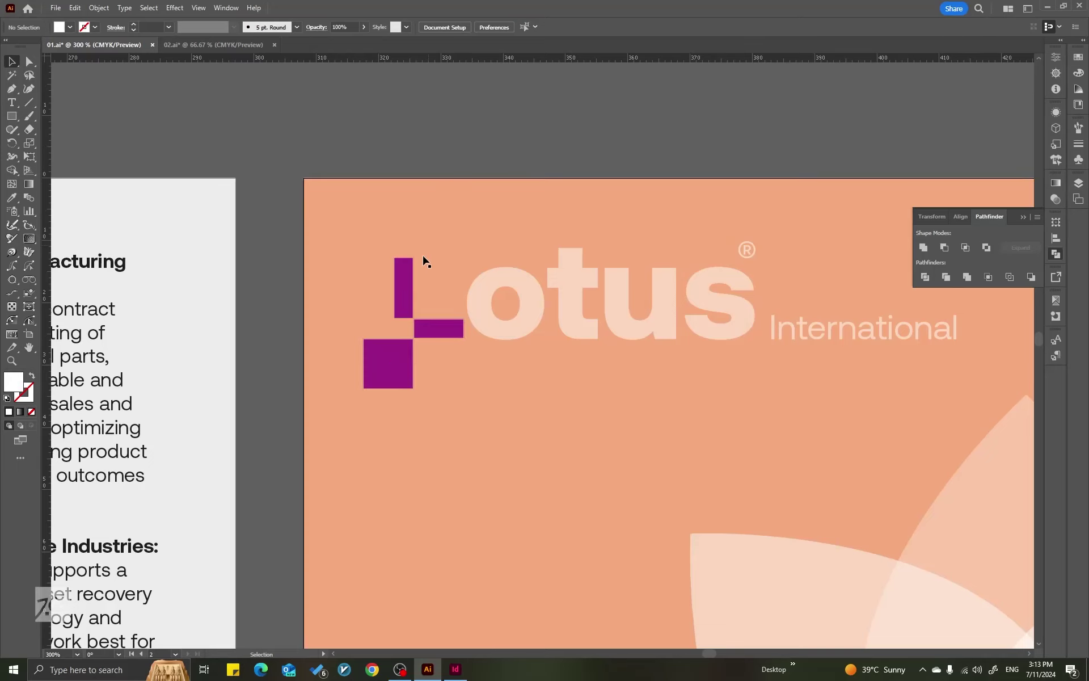
{"action": "scroll", "coordinate": [411, 318], "scroll_direction": "up", "scroll_amount": 8}
{"action": "left_click", "coordinate": [431, 331]}
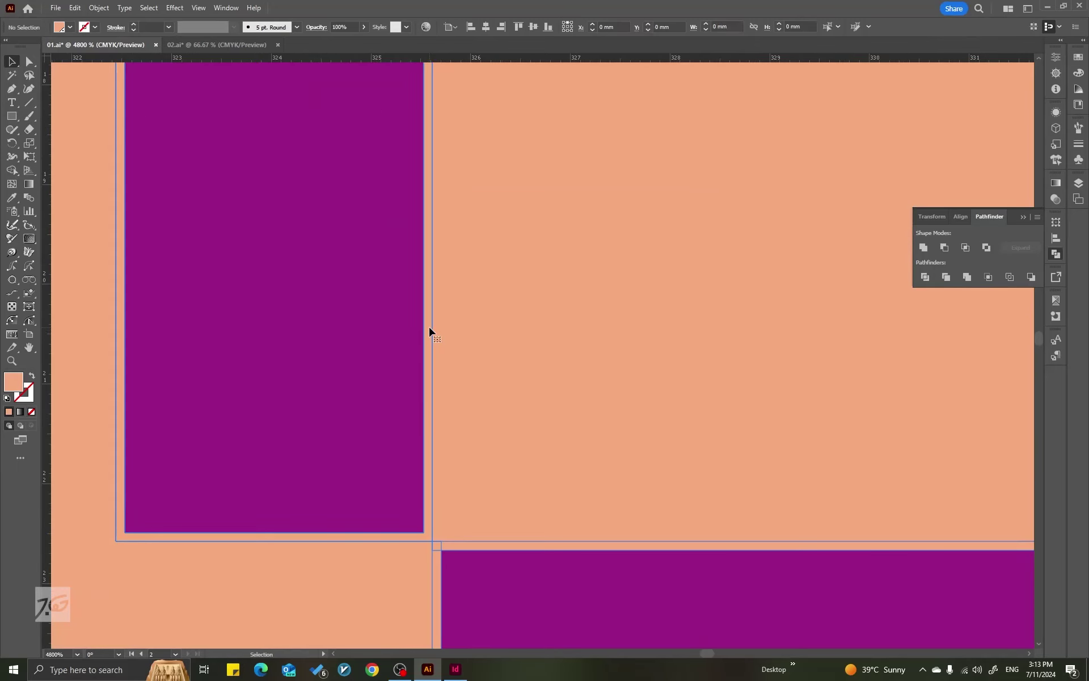
{"action": "scroll", "coordinate": [431, 331], "scroll_direction": "down", "scroll_amount": 3}
{"action": "scroll", "coordinate": [432, 333], "scroll_direction": "down", "scroll_amount": 1}
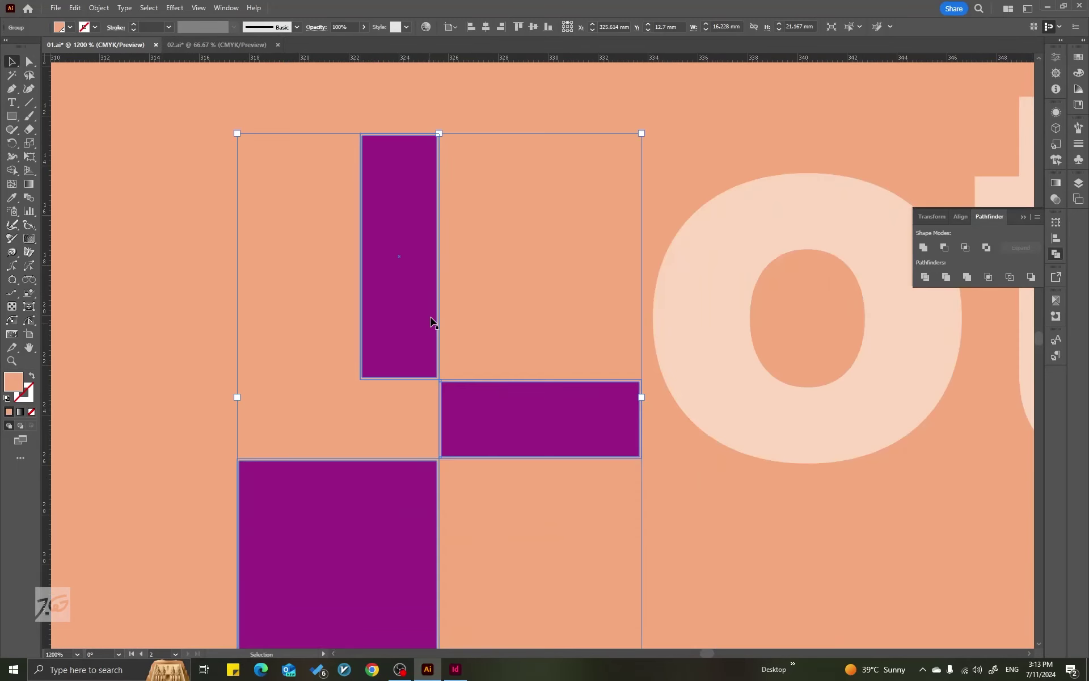
{"action": "left_click_drag", "start_coordinate": [480, 266], "coordinate": [533, 168]}
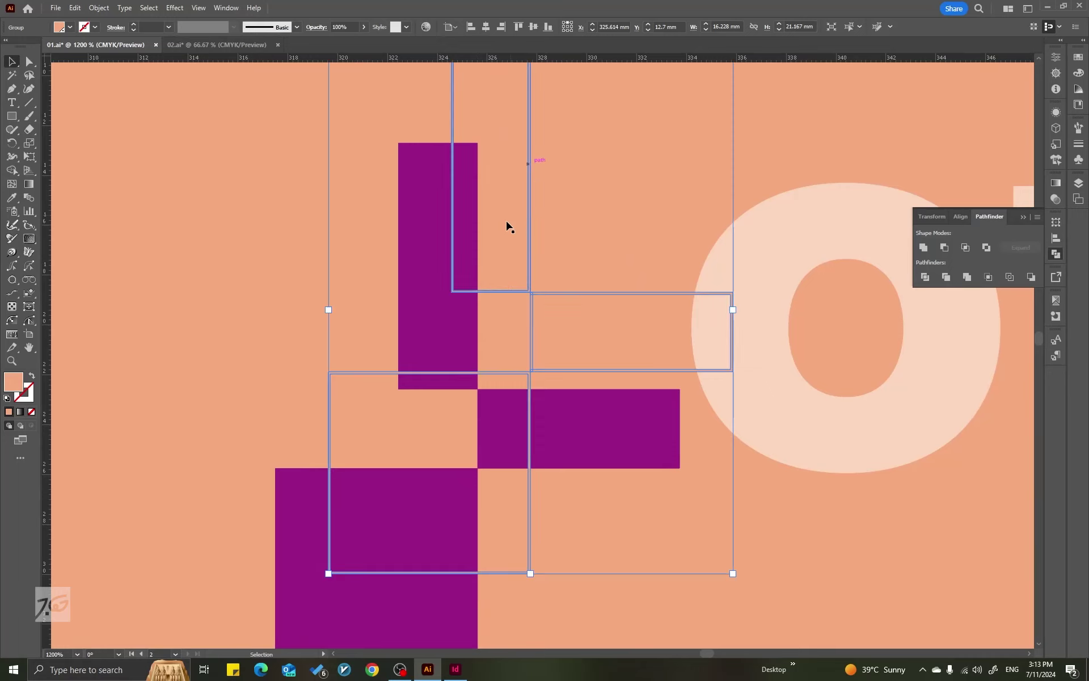
{"action": "scroll", "coordinate": [530, 287], "scroll_direction": "up", "scroll_amount": 3}
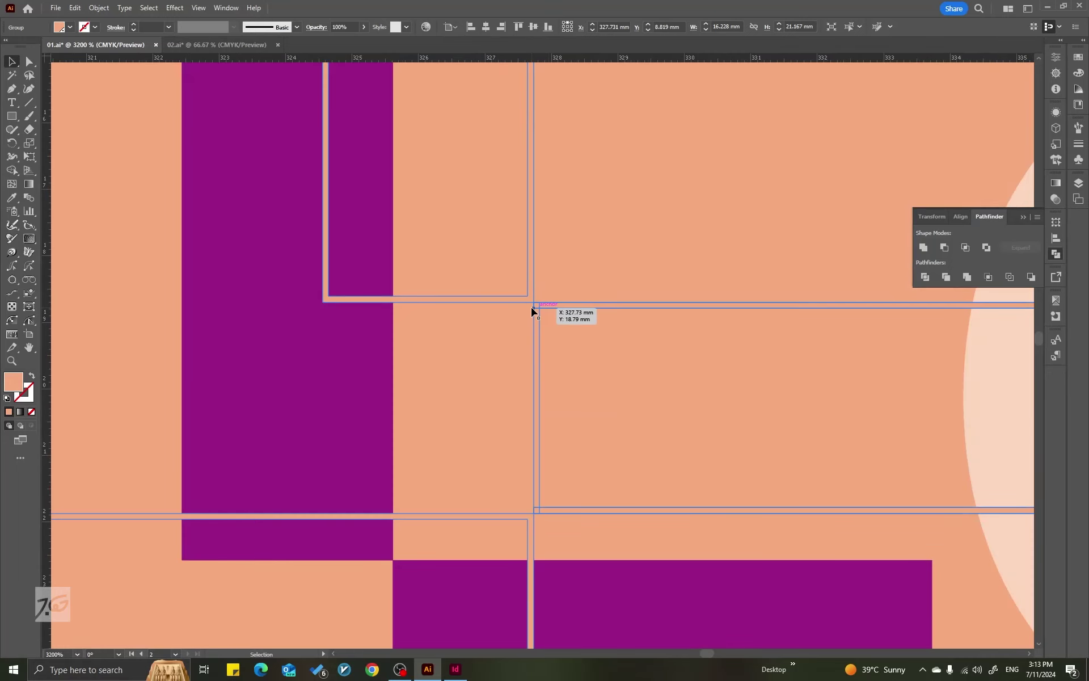
{"action": "scroll", "coordinate": [533, 310], "scroll_direction": "down", "scroll_amount": 5}
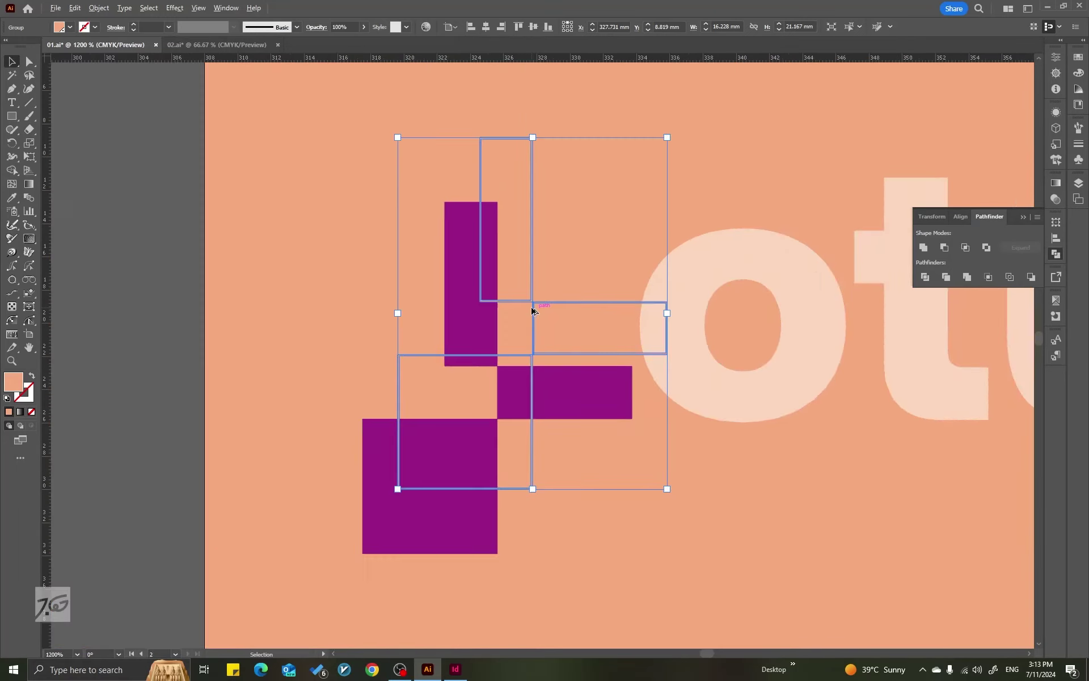
{"action": "scroll", "coordinate": [520, 295], "scroll_direction": "up", "scroll_amount": 2}
{"action": "scroll", "coordinate": [520, 297], "scroll_direction": "up", "scroll_amount": 3}
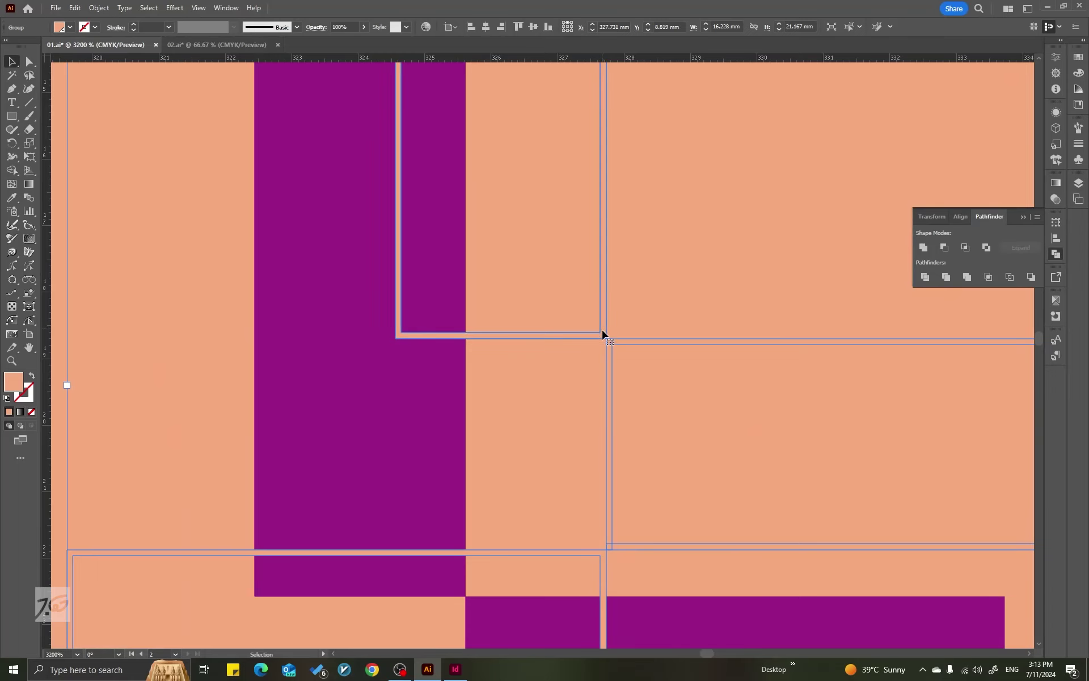
{"action": "key", "text": "ctrl+z"}
Select the three purple rectangles of the logo mark and bring them to the front of the trap outlines
{"action": "scroll", "coordinate": [603, 335], "scroll_direction": "down", "scroll_amount": 3}
{"action": "key", "text": "a"}
{"action": "left_click", "coordinate": [507, 301]}
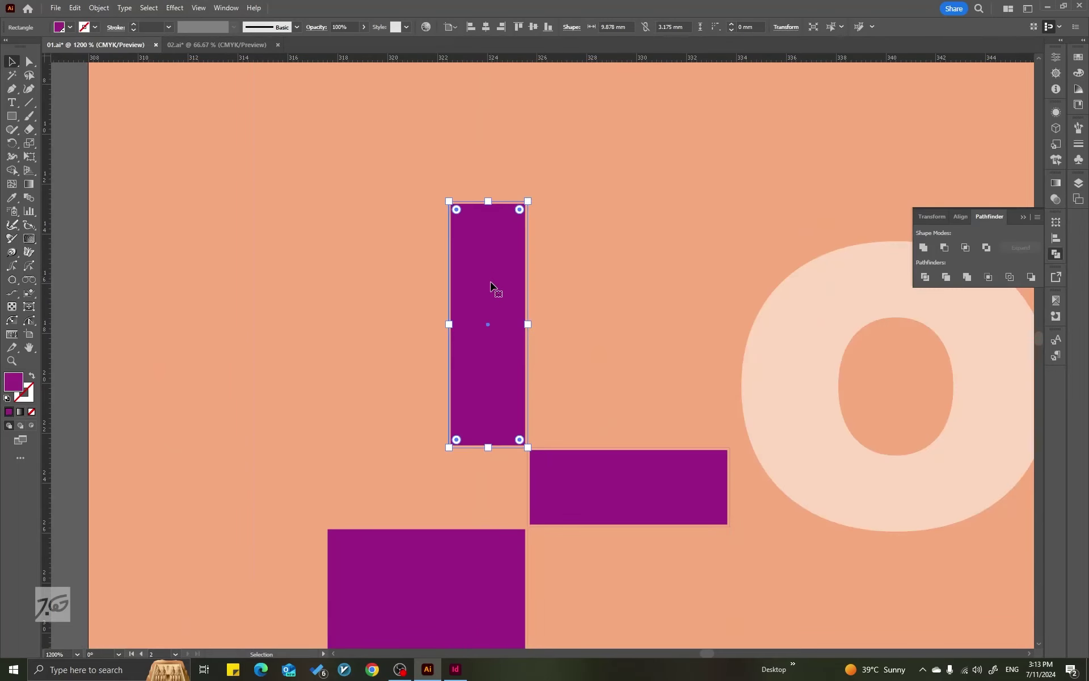
{"action": "left_click_drag", "start_coordinate": [498, 304], "coordinate": [448, 239]}
{"action": "key", "text": "ctrl+z"}
{"action": "key", "text": "v"}
{"action": "left_click", "coordinate": [586, 479], "text": "shift"}
{"action": "left_click", "coordinate": [438, 578], "text": "shift"}
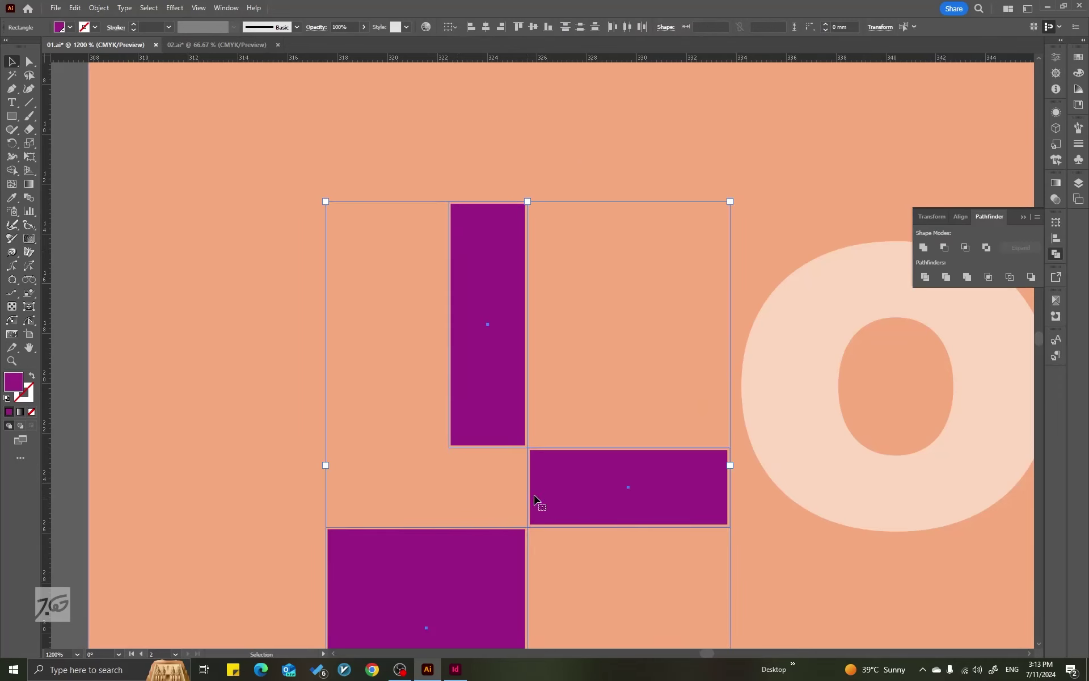
{"action": "right_click", "coordinate": [585, 470]}
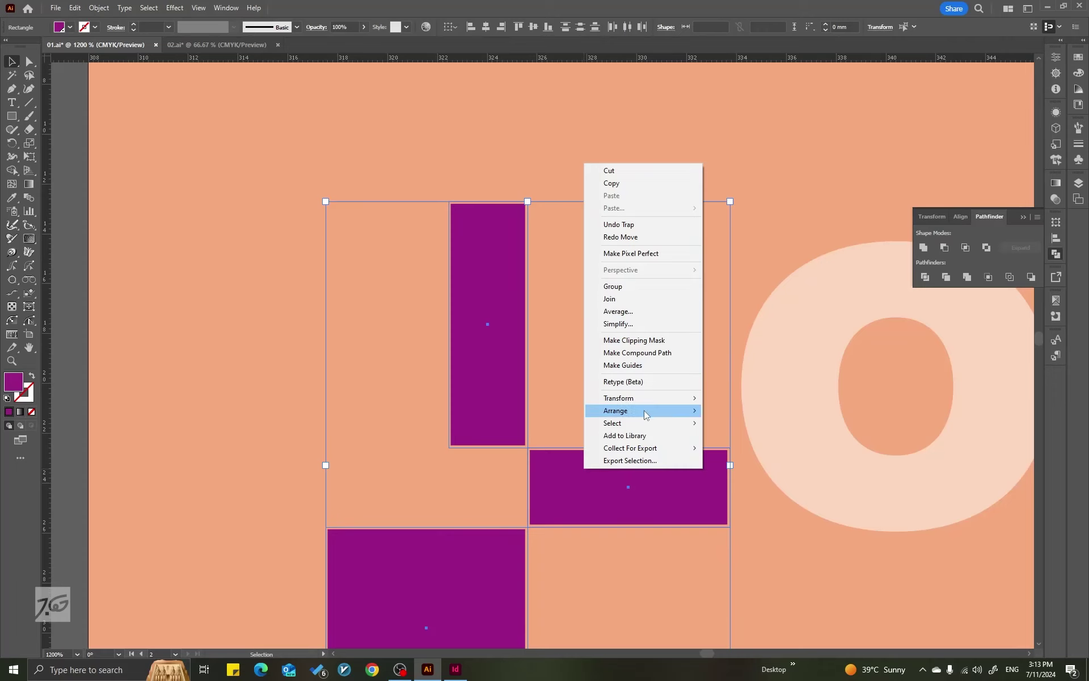
{"action": "mouse_move", "coordinate": [637, 411]}
{"action": "left_click", "coordinate": [742, 413]}
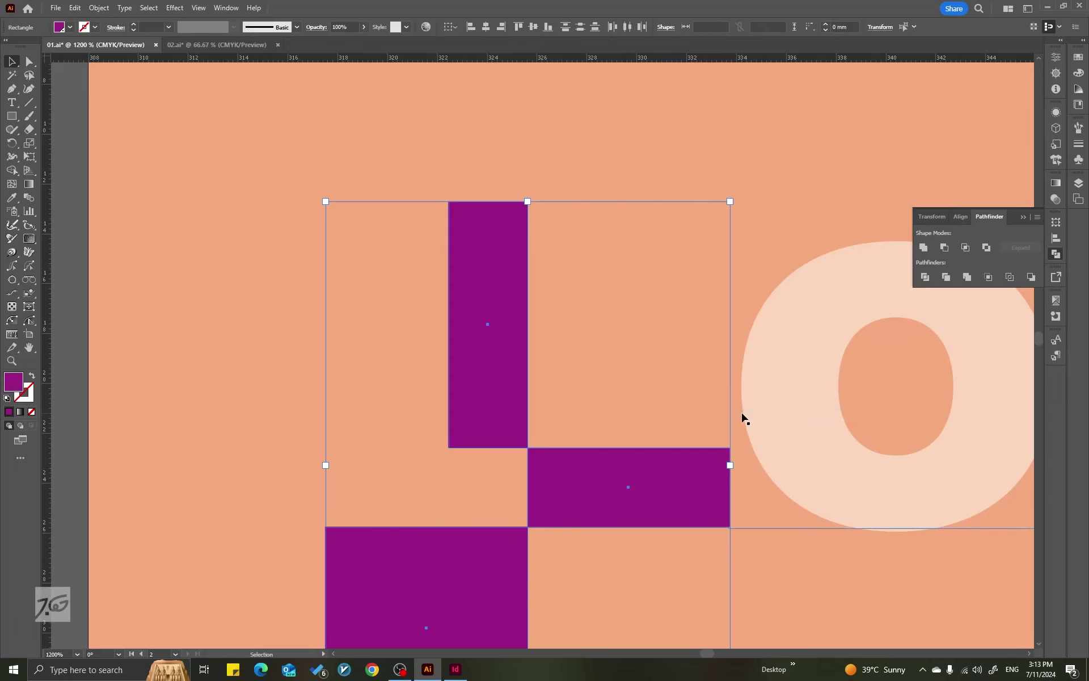
Try moving the tall purple rectangle above the rest of the mark and undo the move
{"action": "scroll", "coordinate": [511, 328], "scroll_direction": "down", "scroll_amount": 3}
{"action": "left_click_drag", "start_coordinate": [511, 327], "coordinate": [539, 178]}
{"action": "left_click", "coordinate": [233, 239]}
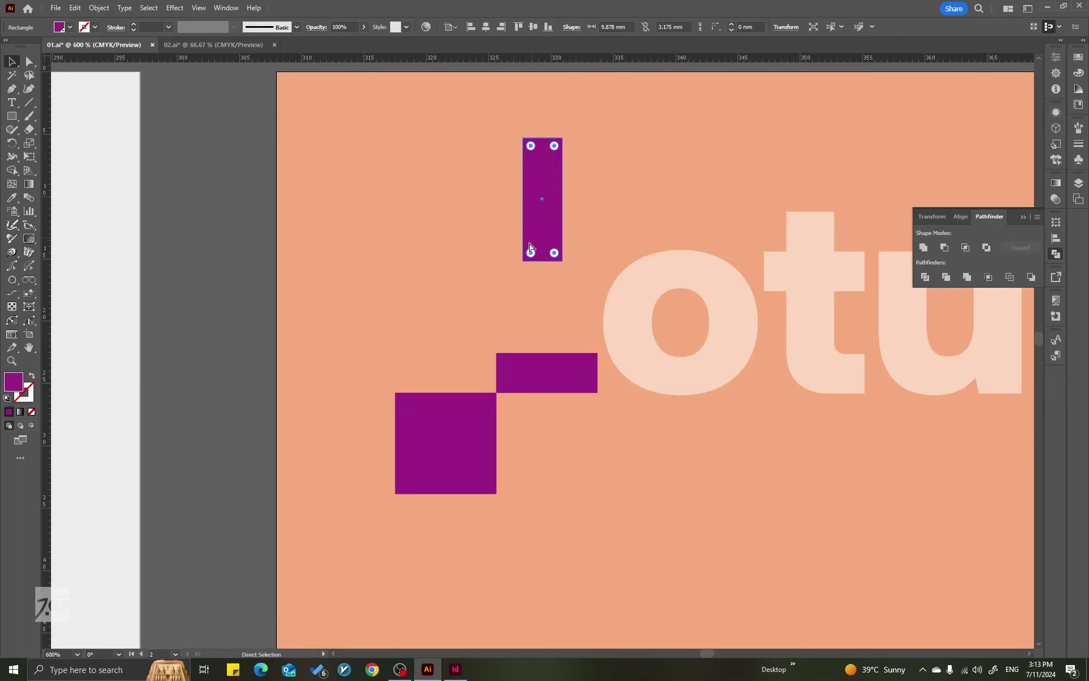
{"action": "key", "text": "ctrl+z"}
Shift the tall purple rectangle sideways to examine the orange background beneath it, and return it to its original place in the mark
{"action": "scroll", "coordinate": [501, 329], "scroll_direction": "up", "scroll_amount": 2}
{"action": "left_click_drag", "start_coordinate": [461, 304], "coordinate": [339, 337]}
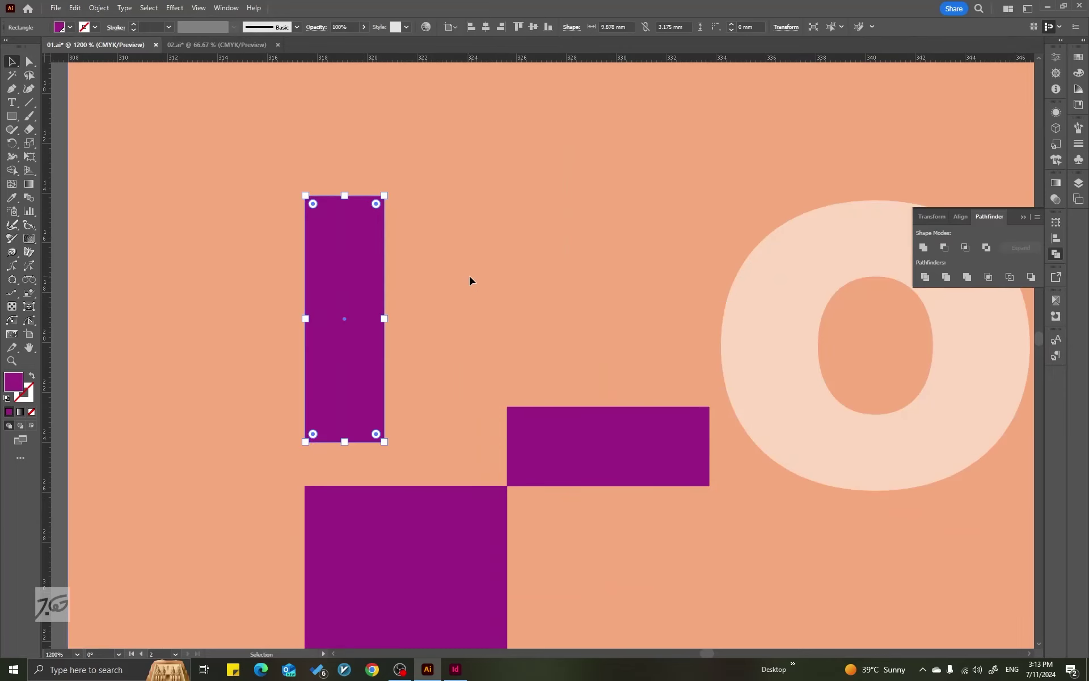
{"action": "left_click", "coordinate": [530, 256]}
{"action": "scroll", "coordinate": [468, 321], "scroll_direction": "down", "scroll_amount": 3}
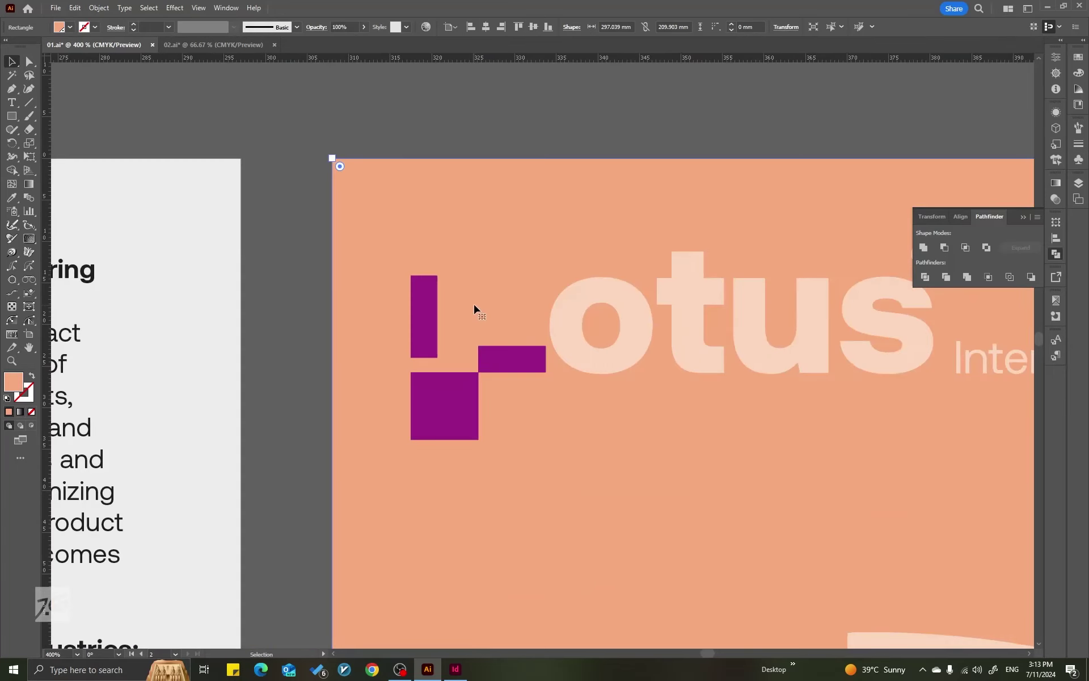
{"action": "scroll", "coordinate": [470, 307], "scroll_direction": "up", "scroll_amount": 3}
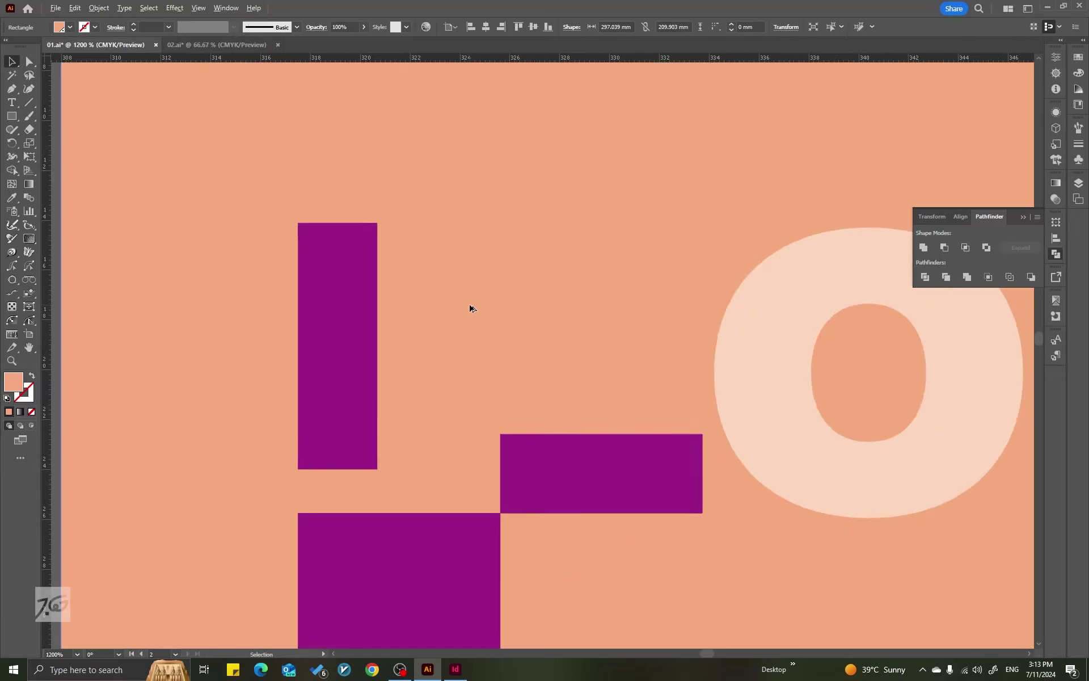
{"action": "scroll", "coordinate": [471, 307], "scroll_direction": "down", "scroll_amount": 3}
{"action": "left_click_drag", "start_coordinate": [421, 318], "coordinate": [461, 307]}
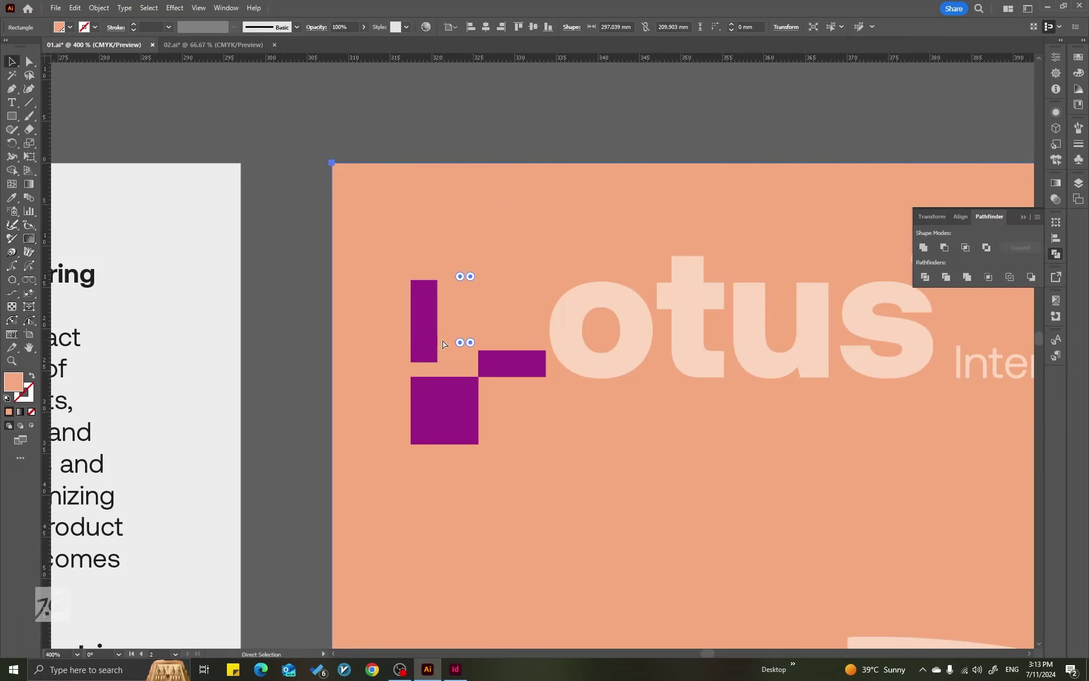
{"action": "left_click", "coordinate": [264, 267]}
{"action": "scroll", "coordinate": [399, 301], "scroll_direction": "up", "scroll_amount": 2}
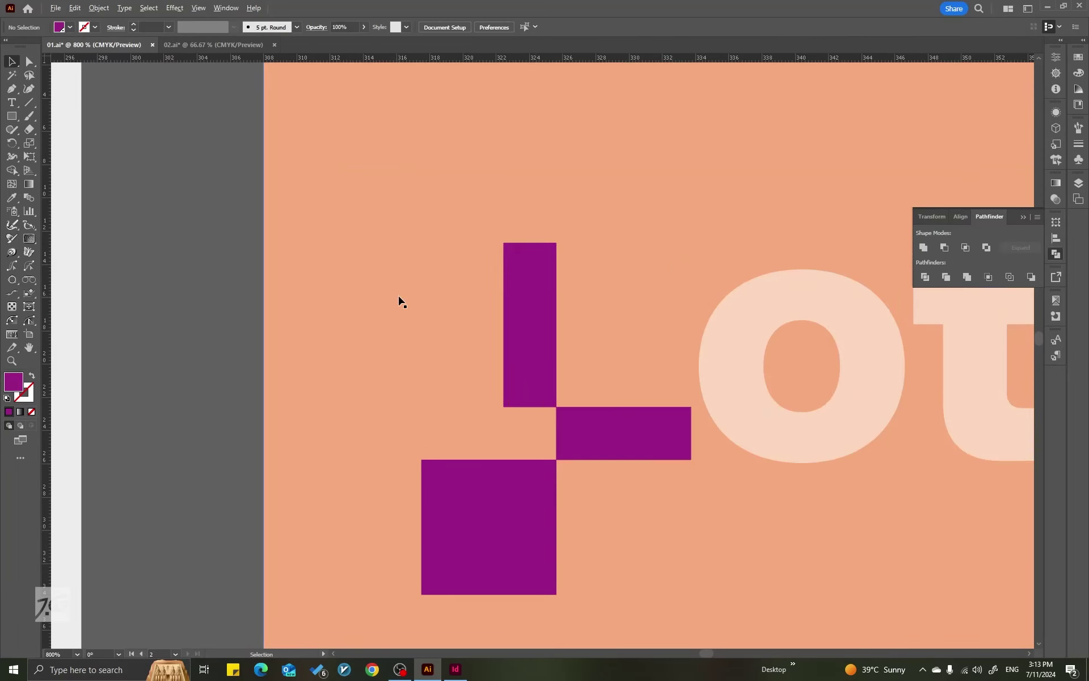
Select the three purple logo rectangles, turn on Overprint Preview, and check their knockout in the orange with spot plate 01 hidden
{"action": "left_click", "coordinate": [543, 318]}
{"action": "left_click", "coordinate": [593, 420], "text": "shift"}
{"action": "left_click", "coordinate": [480, 492], "text": "shift"}
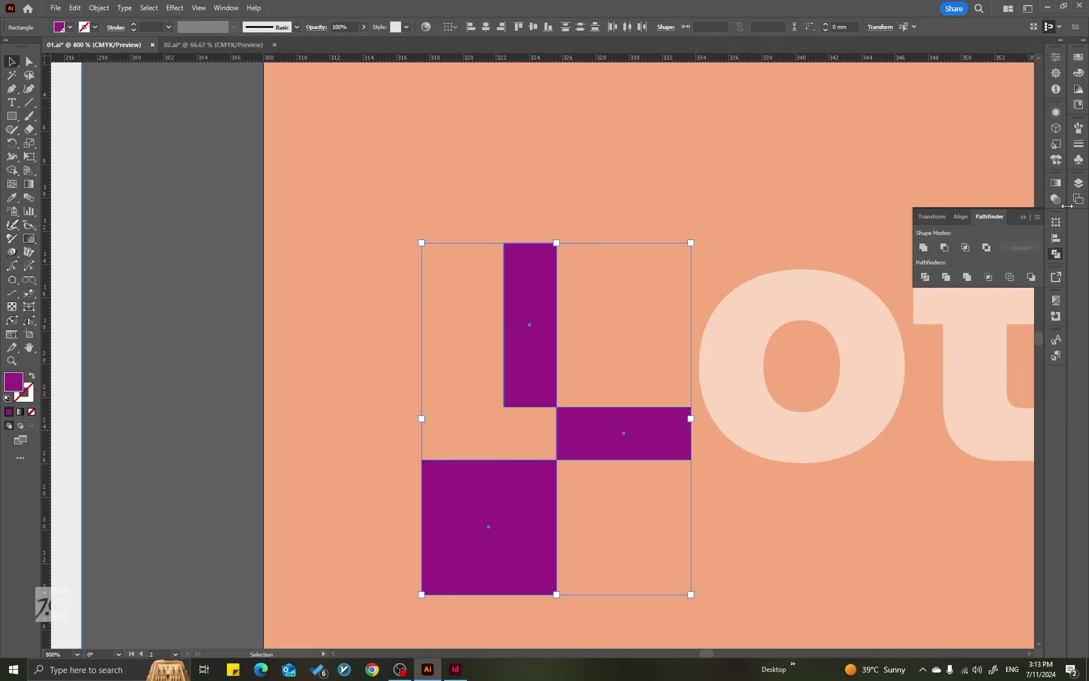
{"action": "left_click", "coordinate": [1057, 299]}
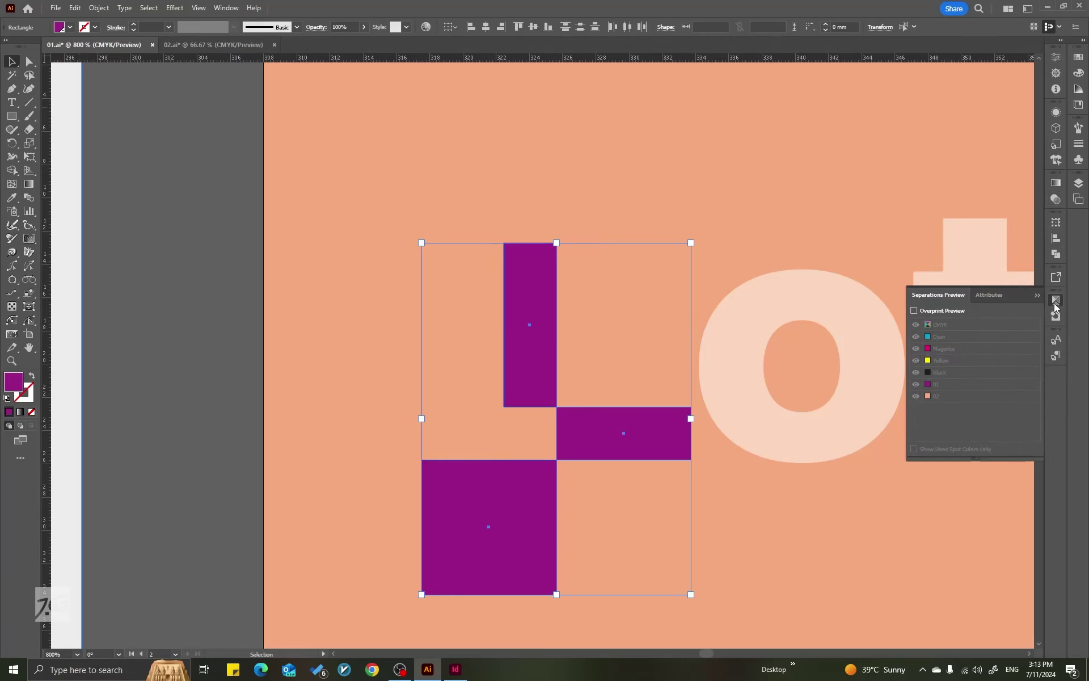
{"action": "left_click", "coordinate": [914, 311]}
{"action": "left_click", "coordinate": [917, 384]}
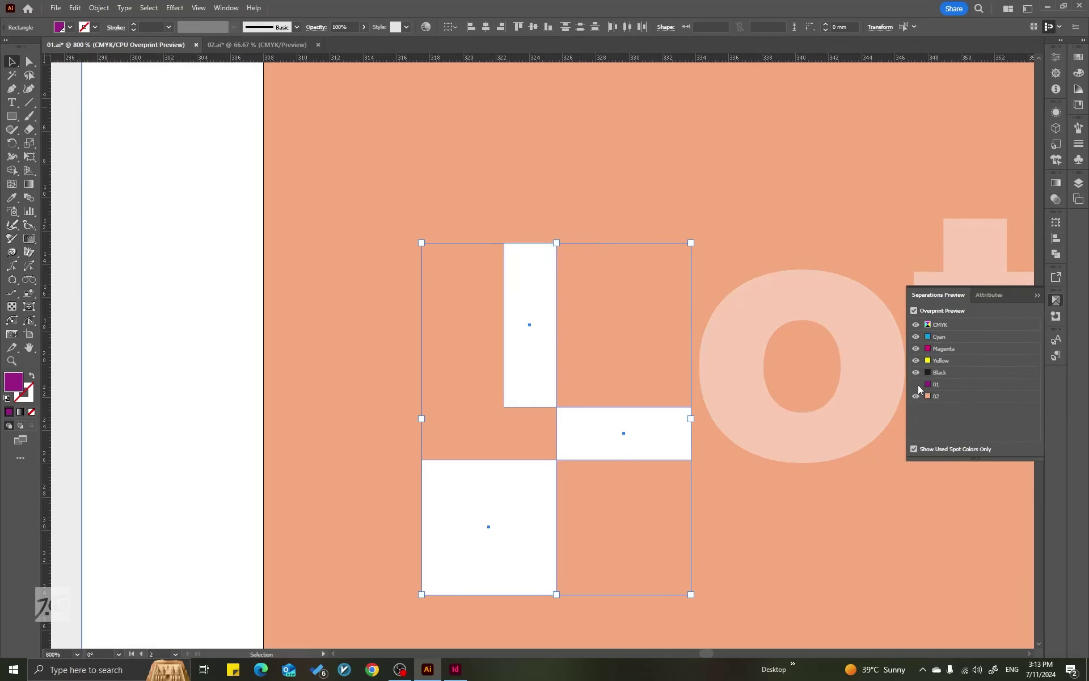
{"action": "left_click", "coordinate": [916, 384]}
Examine the untrapped junction of the purple rectangles up close by hiding and showing spot plate 01
{"action": "key", "text": "ctrl+equal"}
{"action": "key", "text": "ctrl+equal"}
{"action": "key", "text": "ctrl+equal"}
{"action": "key", "text": "ctrl+equal"}
{"action": "key", "text": "ctrl+equal"}
{"action": "key", "text": "ctrl+equal"}
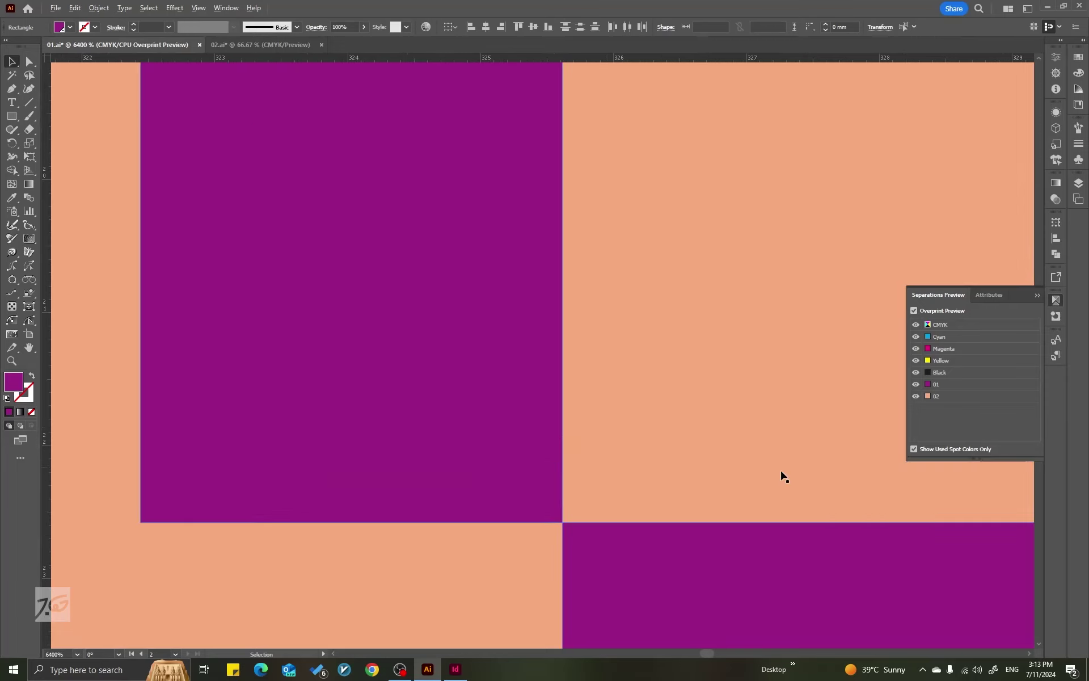
{"action": "left_click", "coordinate": [917, 384]}
{"action": "left_click", "coordinate": [916, 384]}
{"action": "left_click", "coordinate": [916, 384]}
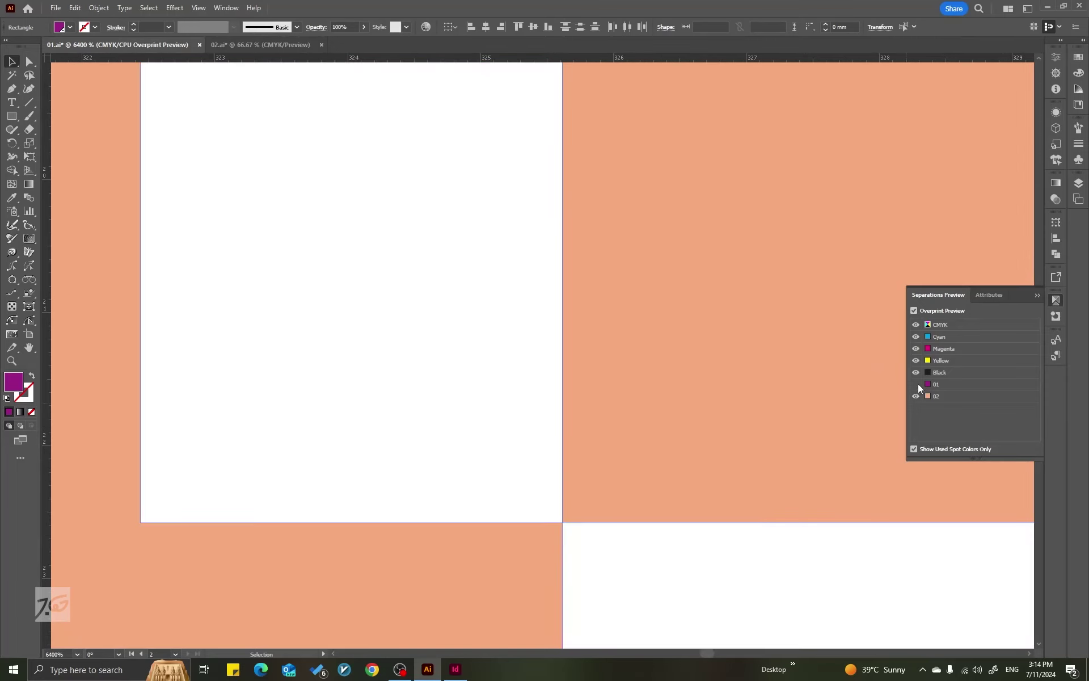
{"action": "left_click", "coordinate": [916, 384]}
Reveal stray paths by selecting all artwork, and delete the loose vertical line beside the orange artboard
{"action": "key", "text": "ctrl+minus"}
{"action": "key", "text": "ctrl+minus"}
{"action": "key", "text": "ctrl+minus"}
{"action": "key", "text": "ctrl+minus"}
{"action": "key", "text": "ctrl+minus"}
{"action": "key", "text": "ctrl+minus"}
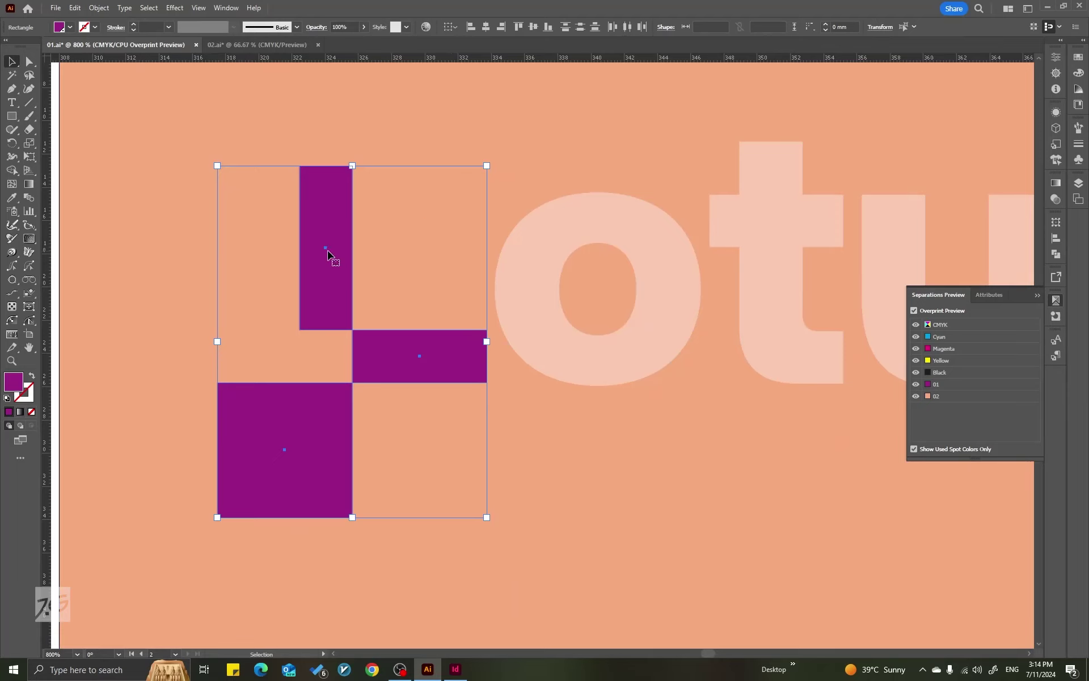
{"action": "scroll", "coordinate": [388, 235], "scroll_direction": "down", "scroll_amount": 2}
{"action": "left_click_drag", "start_coordinate": [388, 235], "coordinate": [415, 232]}
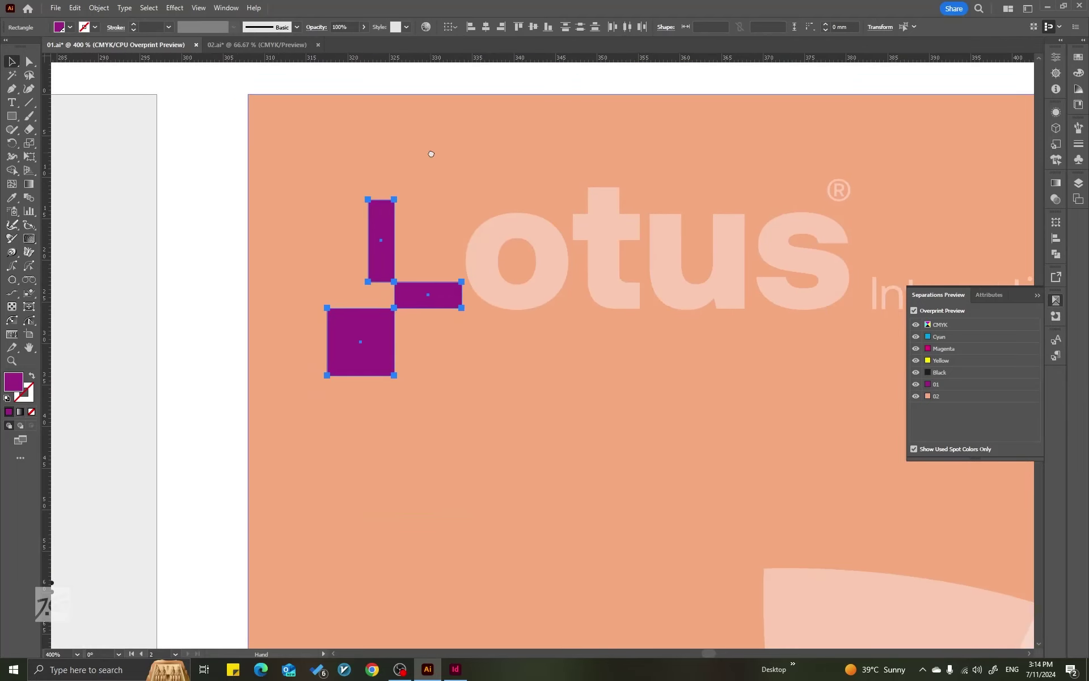
{"action": "key", "text": "ctrl+shift+a"}
{"action": "key", "text": "a"}
{"action": "key", "text": "ctrl+a"}
{"action": "key", "text": "ctrl+a"}
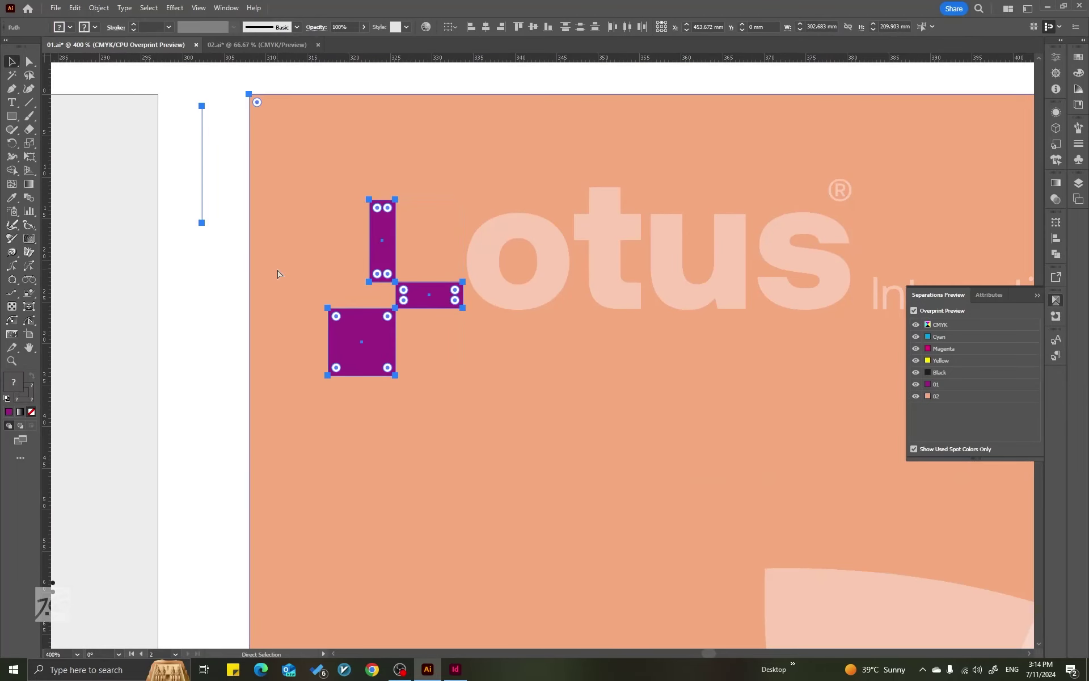
{"action": "key", "text": "v"}
{"action": "left_click", "coordinate": [214, 159]}
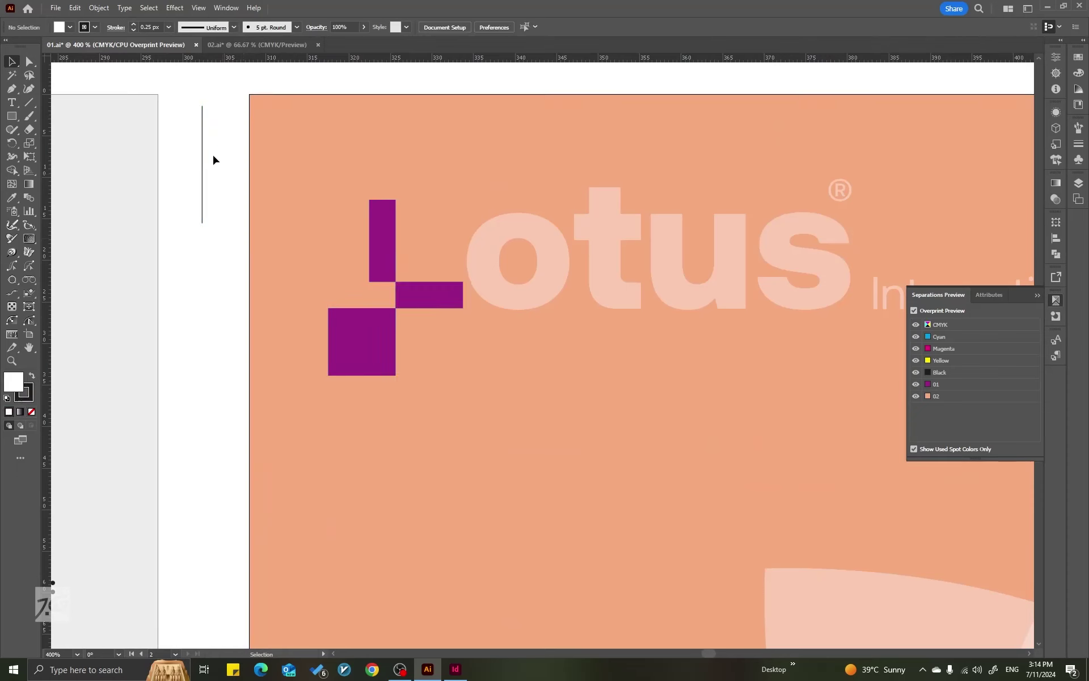
{"action": "left_click", "coordinate": [205, 149]}
Trap the purple rectangles against the orange background with the Pathfinder Trap at 0.25 points thickness and Reverse Traps off
{"action": "left_click", "coordinate": [258, 170]}
{"action": "left_click_drag", "start_coordinate": [207, 175], "coordinate": [445, 388]}
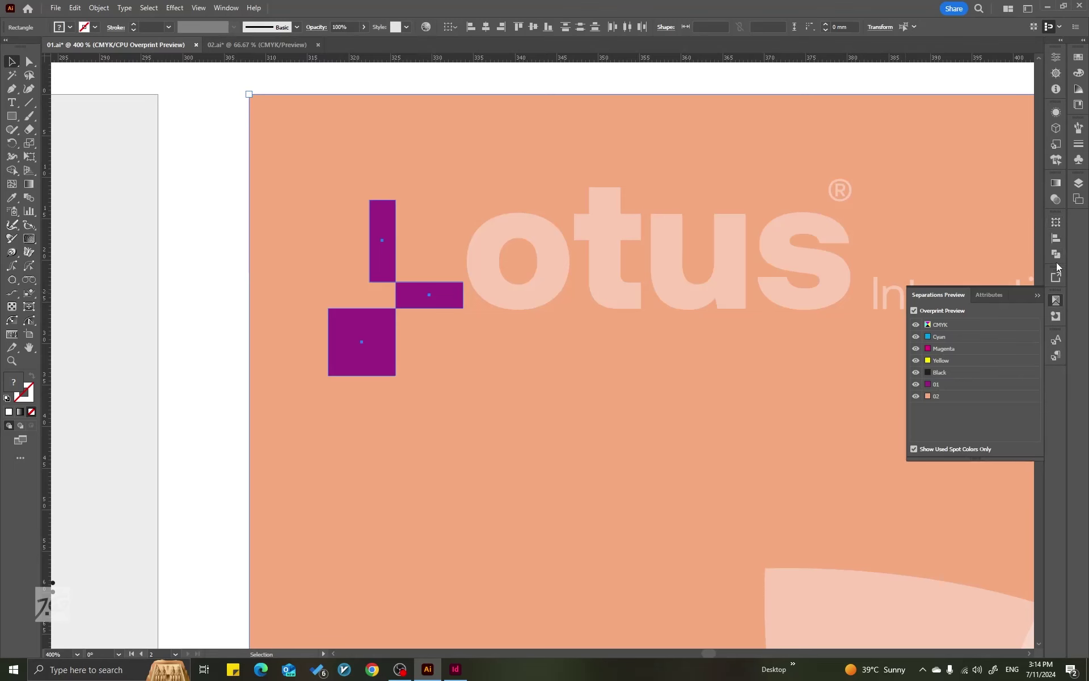
{"action": "left_click", "coordinate": [1057, 240]}
{"action": "left_click", "coordinate": [1057, 254]}
{"action": "left_click", "coordinate": [1037, 216]}
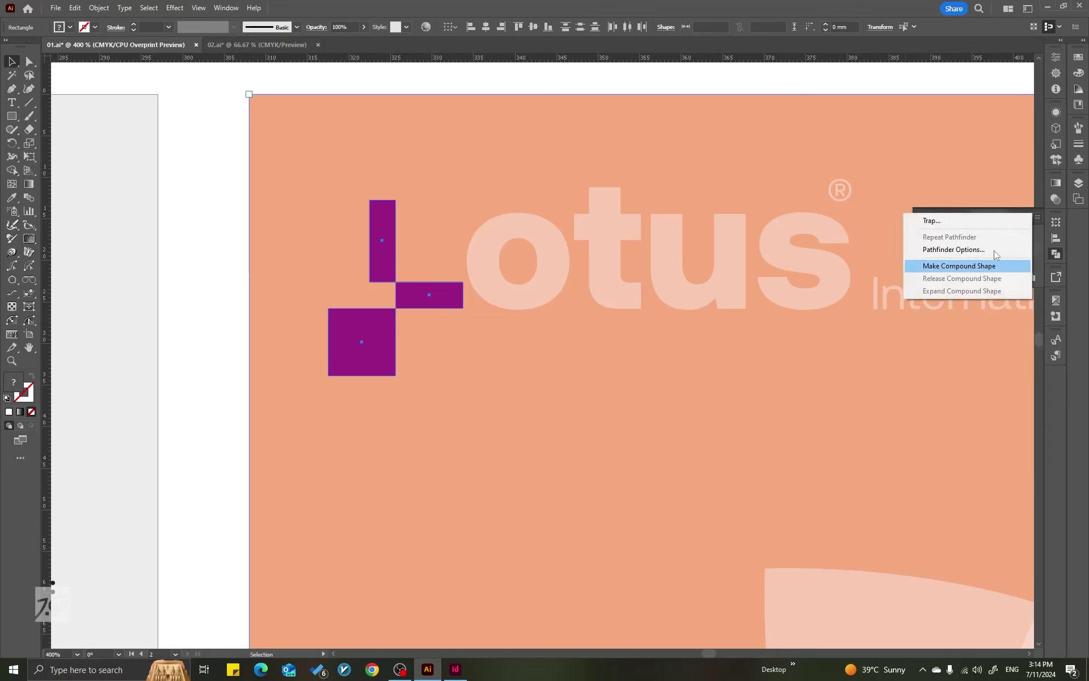
{"action": "left_click", "coordinate": [930, 220]}
{"action": "left_click", "coordinate": [652, 371]}
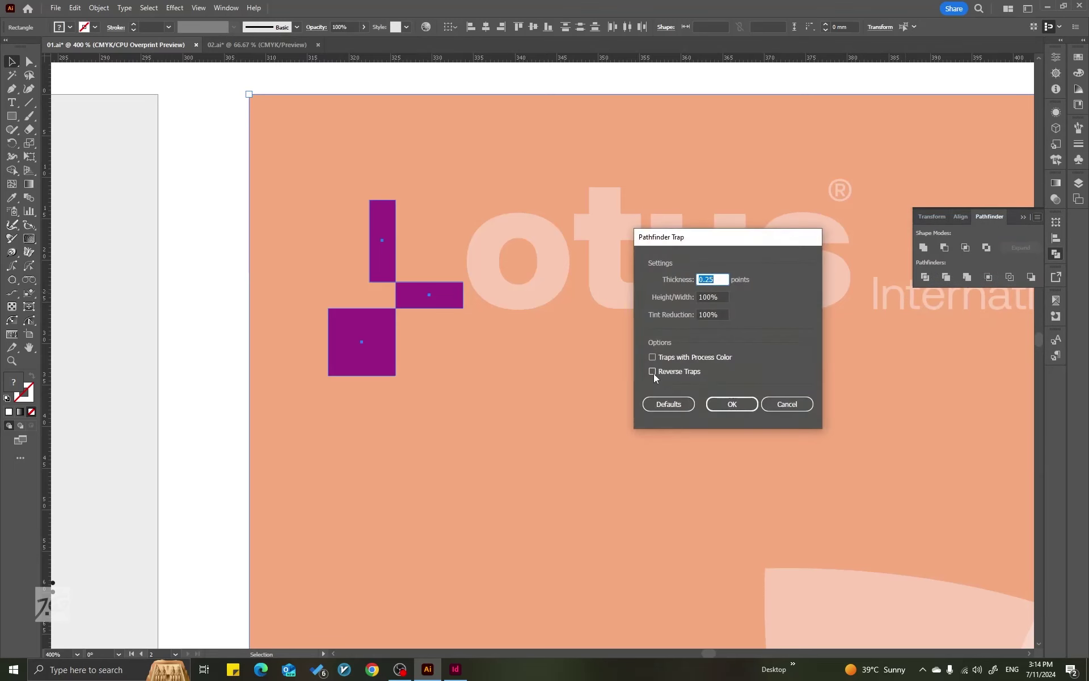
{"action": "left_click", "coordinate": [723, 404]}
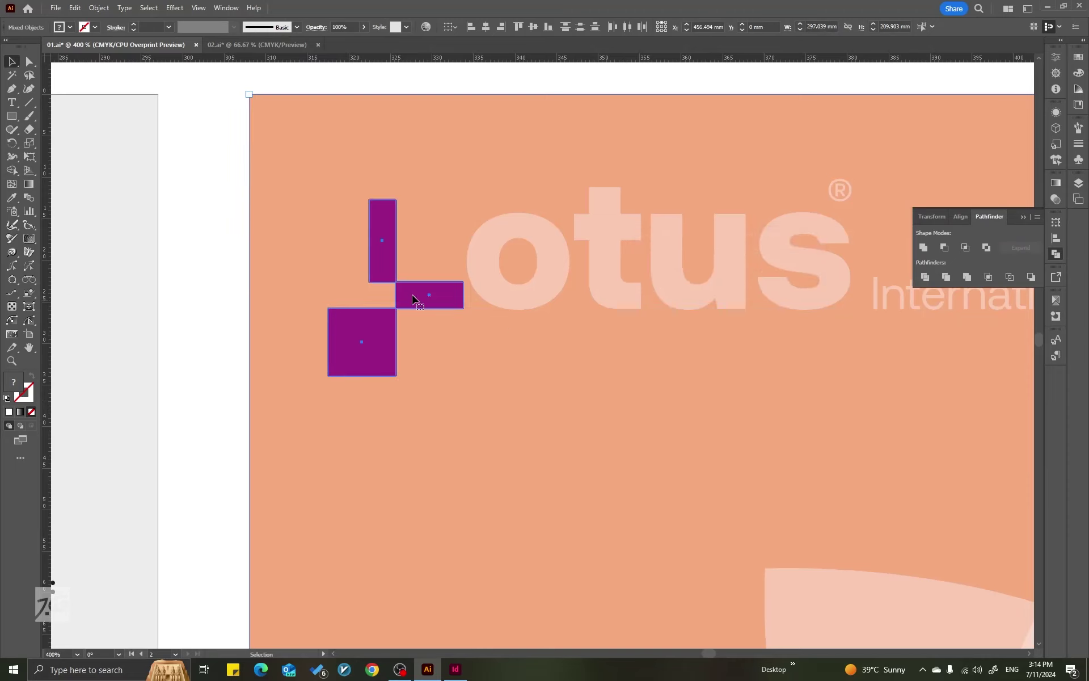
Examine the new trap strips along the edges and corners of the purple rectangles
{"action": "scroll", "coordinate": [402, 288], "scroll_direction": "up", "scroll_amount": 5}
{"action": "scroll", "coordinate": [364, 238], "scroll_direction": "up", "scroll_amount": 3}
{"action": "left_click_drag", "start_coordinate": [530, 267], "coordinate": [644, 312]}
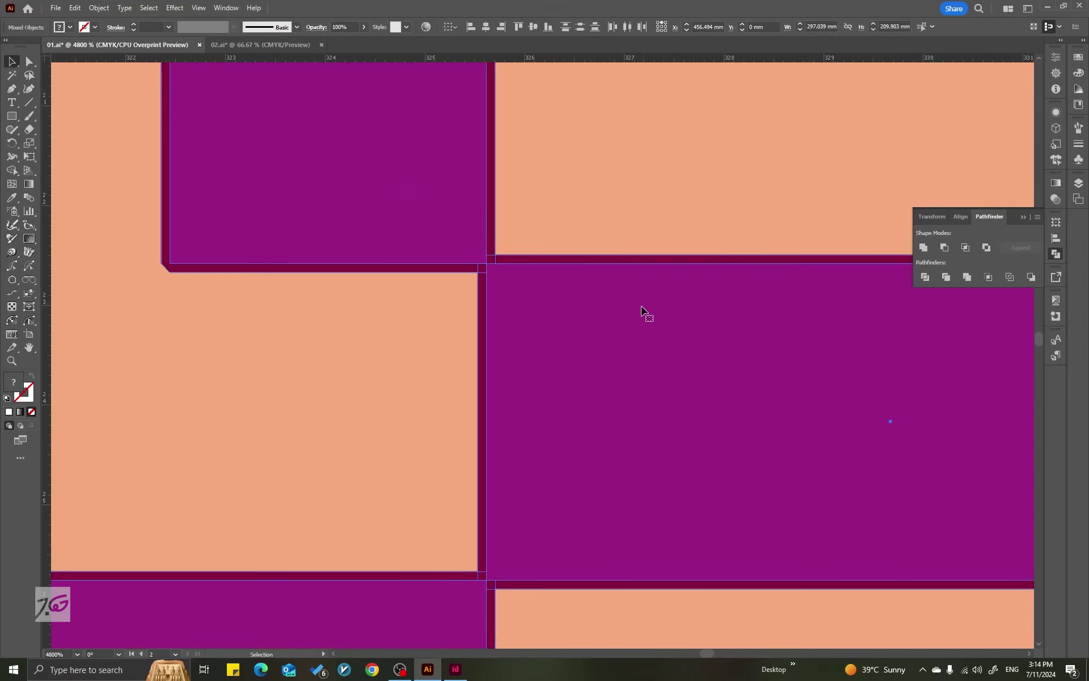
{"action": "scroll", "coordinate": [642, 315], "scroll_direction": "down", "scroll_amount": 5}
{"action": "scroll", "coordinate": [562, 270], "scroll_direction": "down", "scroll_amount": 1}
{"action": "left_click", "coordinate": [426, 246]}
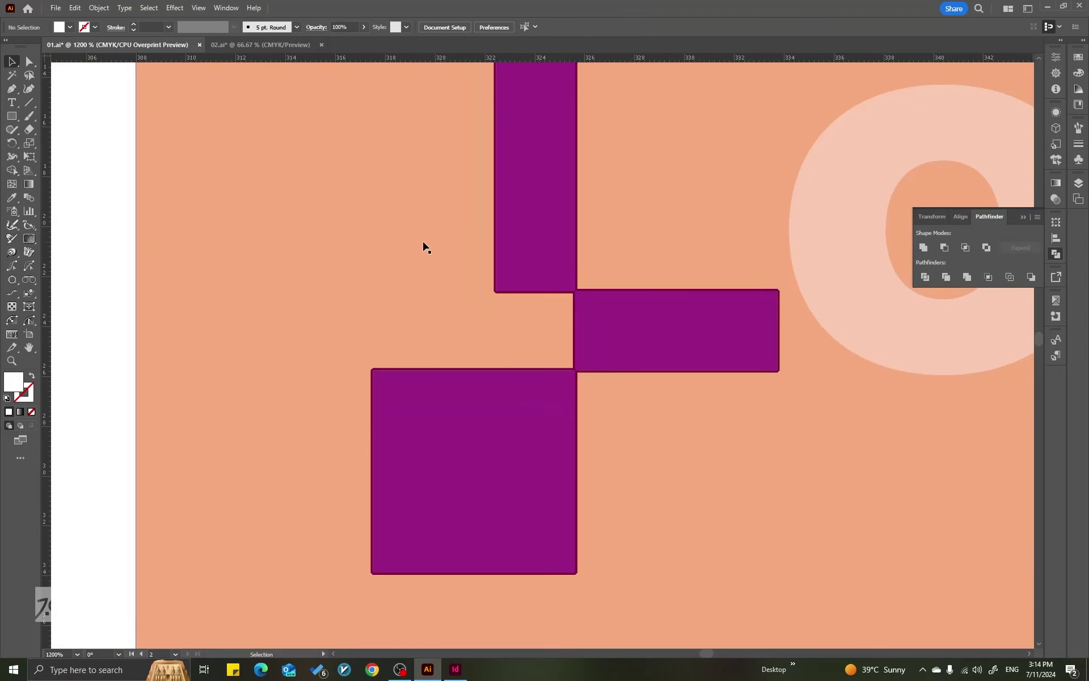
{"action": "scroll", "coordinate": [491, 244], "scroll_direction": "up", "scroll_amount": 2}
{"action": "scroll", "coordinate": [670, 339], "scroll_direction": "up", "scroll_amount": 2}
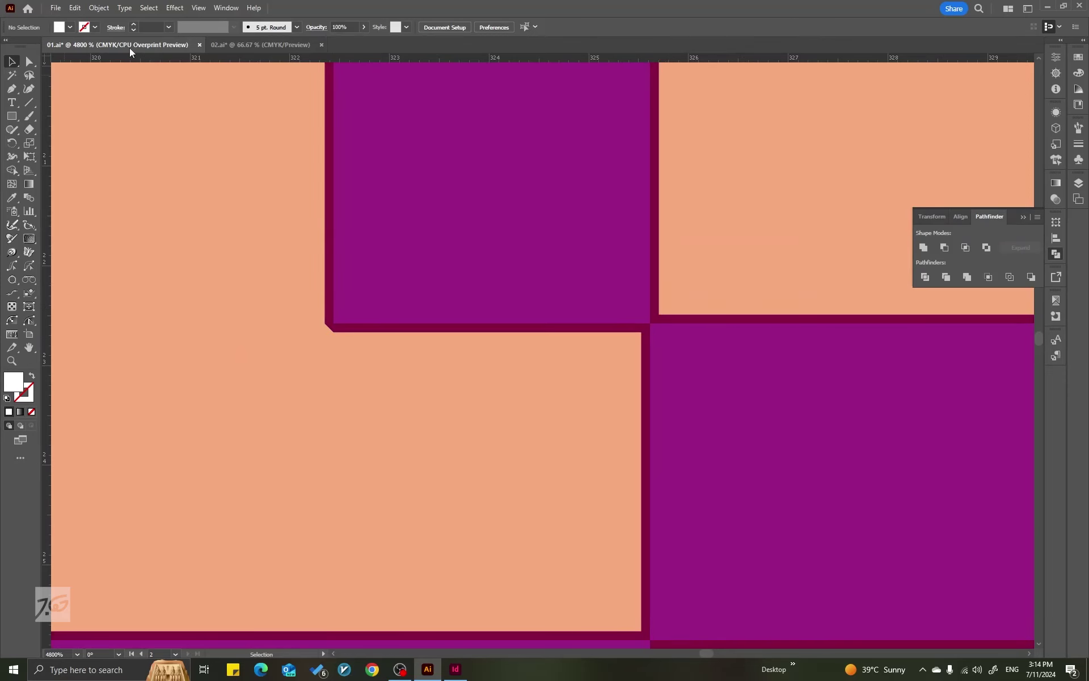
{"action": "key", "text": "ctrl+minus"}
{"action": "key", "text": "ctrl+minus"}
{"action": "key", "text": "ctrl+minus"}
{"action": "key", "text": "ctrl+minus"}
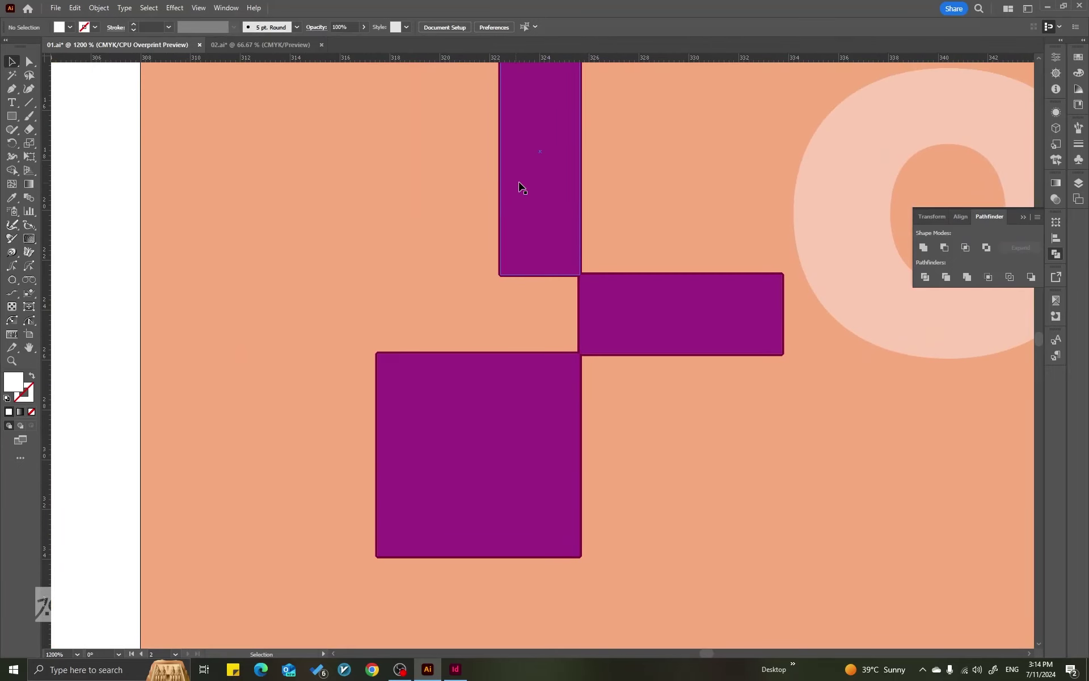
Move the tall purple rectangle aside to examine its trap frame, and undo the move
{"action": "left_click", "coordinate": [540, 189]}
{"action": "left_click_drag", "start_coordinate": [541, 189], "coordinate": [382, 144]}
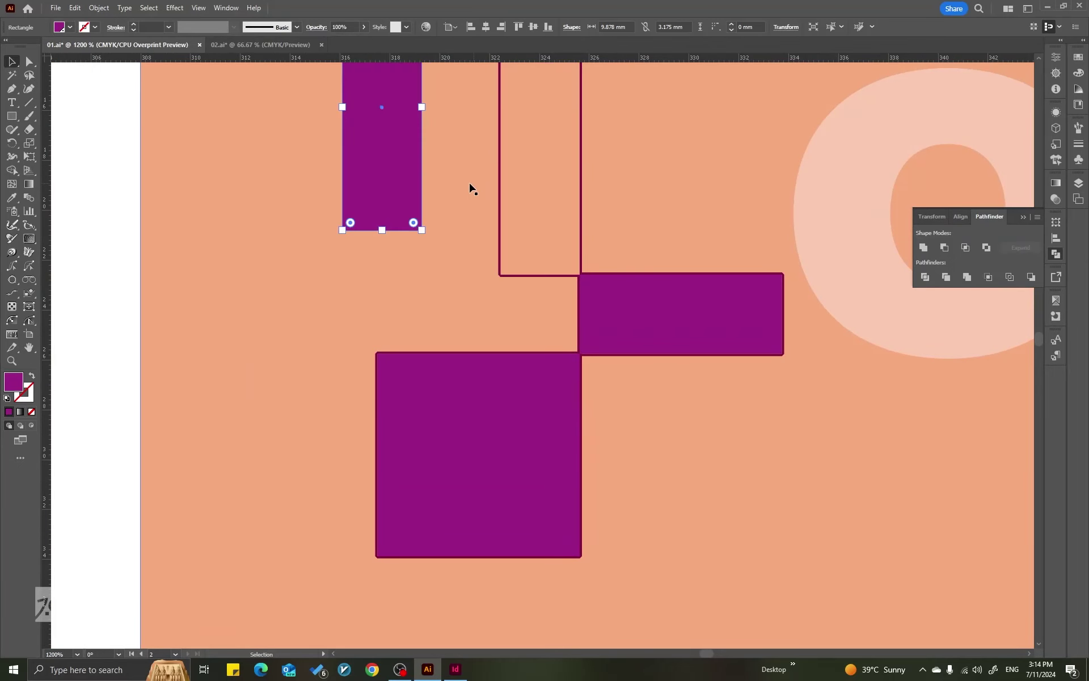
{"action": "key", "text": "a"}
{"action": "key", "text": "ctrl+z"}
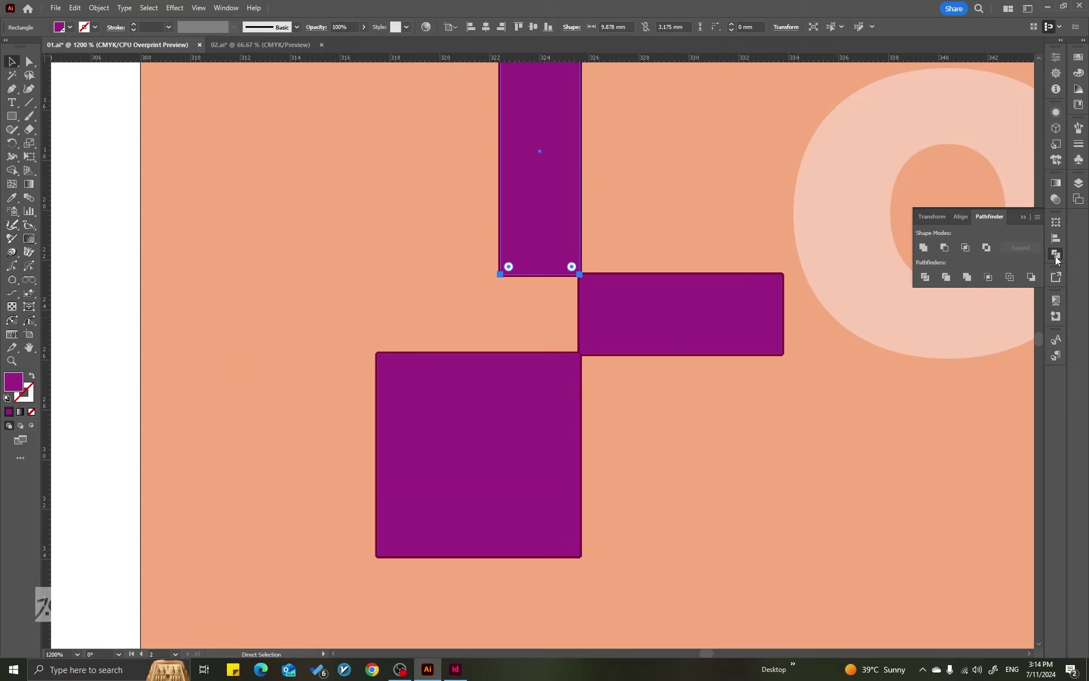
Check the Overprint Fill attribute of the tall purple rectangle and of the trap outline group
{"action": "left_click", "coordinate": [1056, 260]}
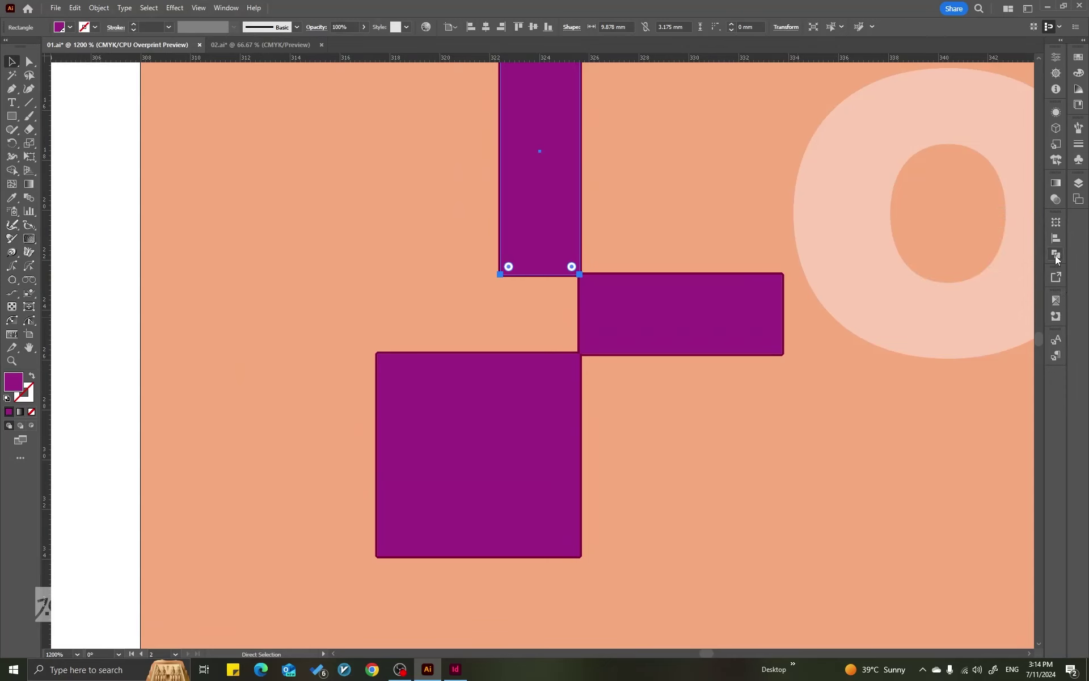
{"action": "left_click", "coordinate": [1056, 316]}
{"action": "key", "text": "v"}
{"action": "scroll", "coordinate": [607, 238], "scroll_direction": "up", "scroll_amount": 4}
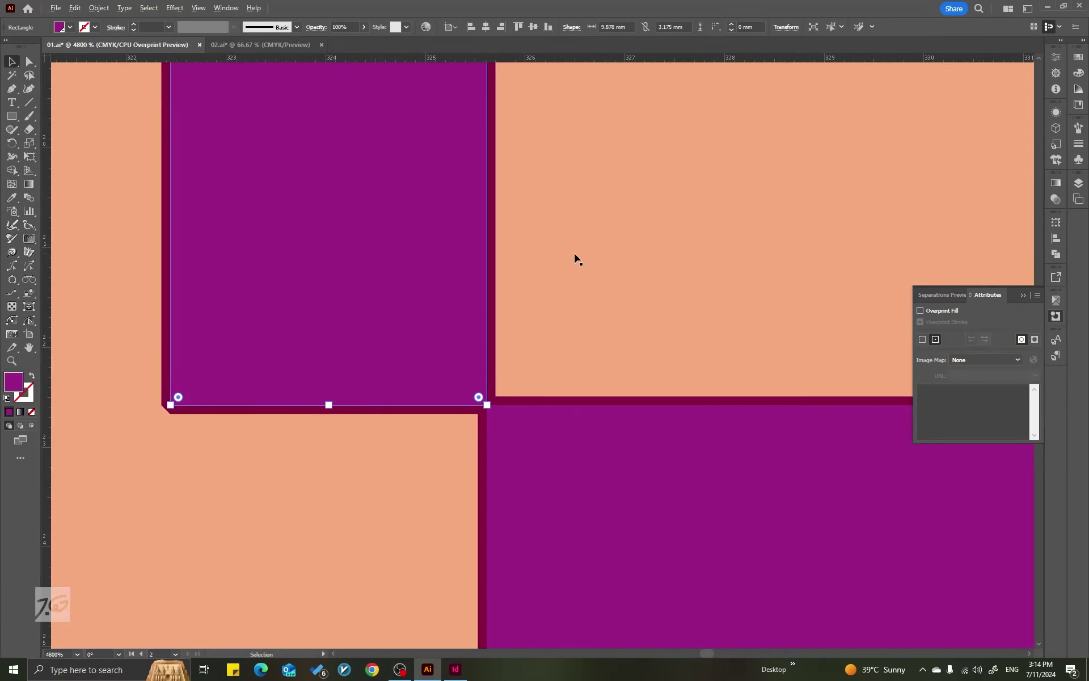
{"action": "left_click", "coordinate": [491, 344]}
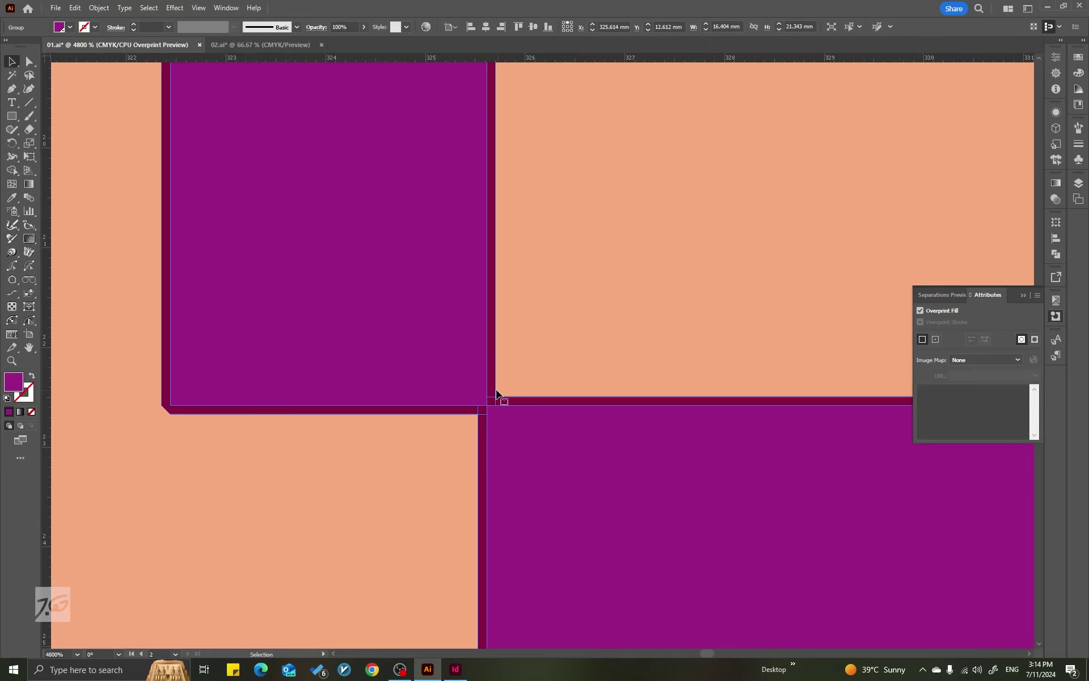
Deselect the trap outlines and inspect how they overlap the orange by hiding and showing spot plate 01
{"action": "scroll", "coordinate": [492, 399], "scroll_direction": "down", "scroll_amount": 2}
{"action": "scroll", "coordinate": [493, 401], "scroll_direction": "down", "scroll_amount": 1}
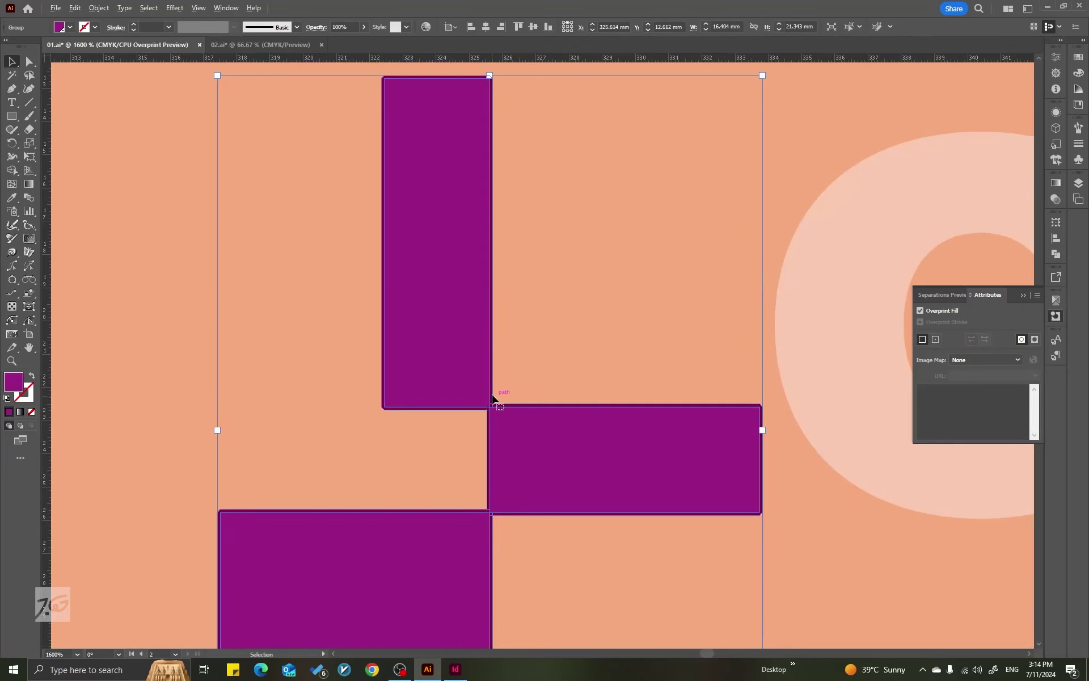
{"action": "scroll", "coordinate": [655, 250], "scroll_direction": "down", "scroll_amount": 1}
{"action": "left_click", "coordinate": [934, 298]}
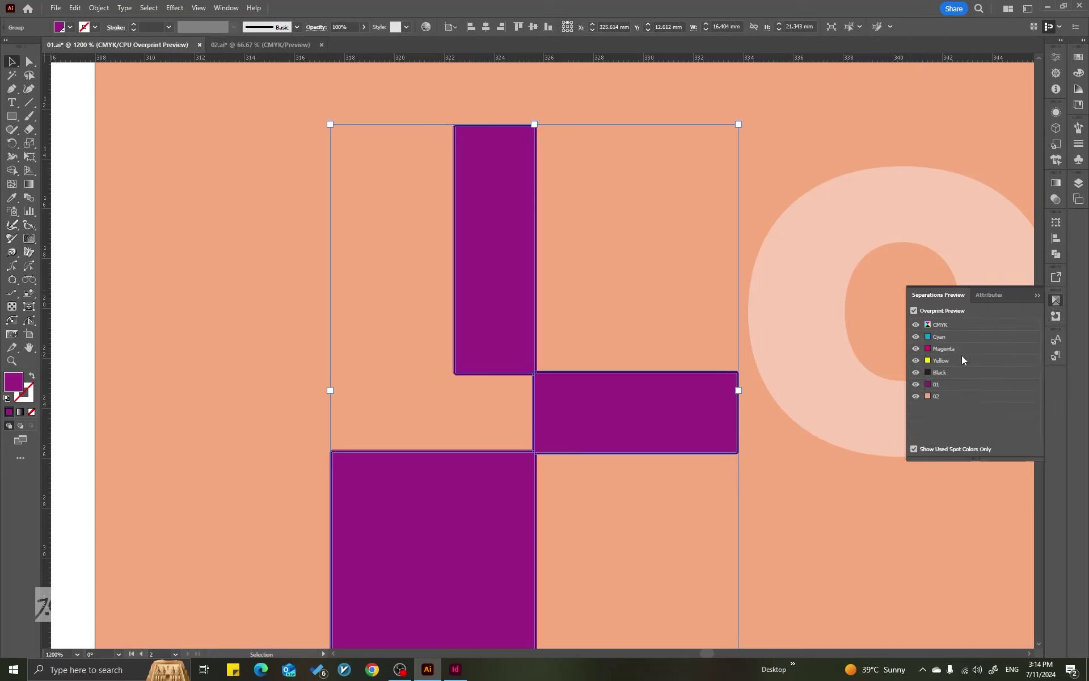
{"action": "left_click", "coordinate": [82, 216]}
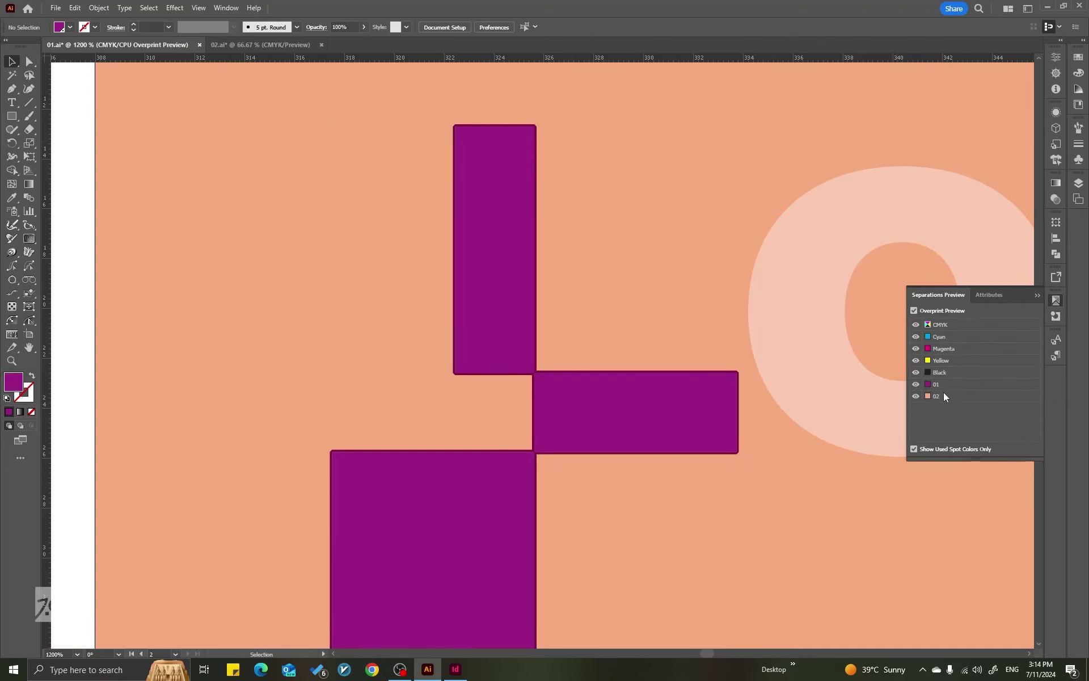
{"action": "left_click", "coordinate": [915, 384]}
{"action": "scroll", "coordinate": [536, 374], "scroll_direction": "up", "scroll_amount": 5}
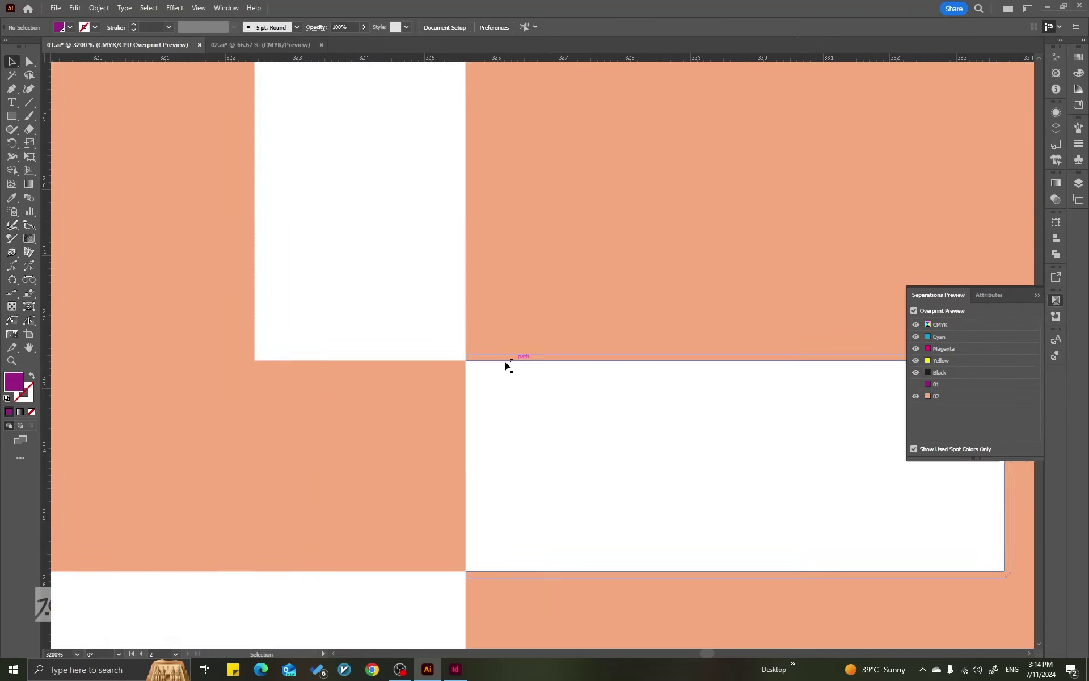
{"action": "scroll", "coordinate": [457, 366], "scroll_direction": "down", "scroll_amount": 1}
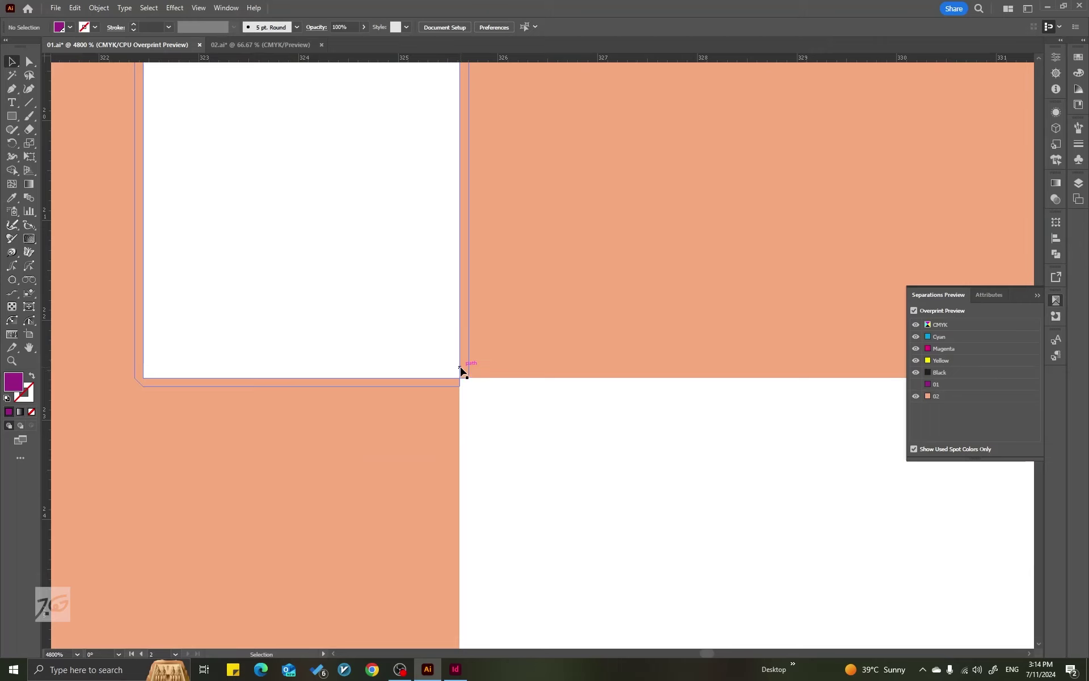
{"action": "left_click", "coordinate": [917, 385]}
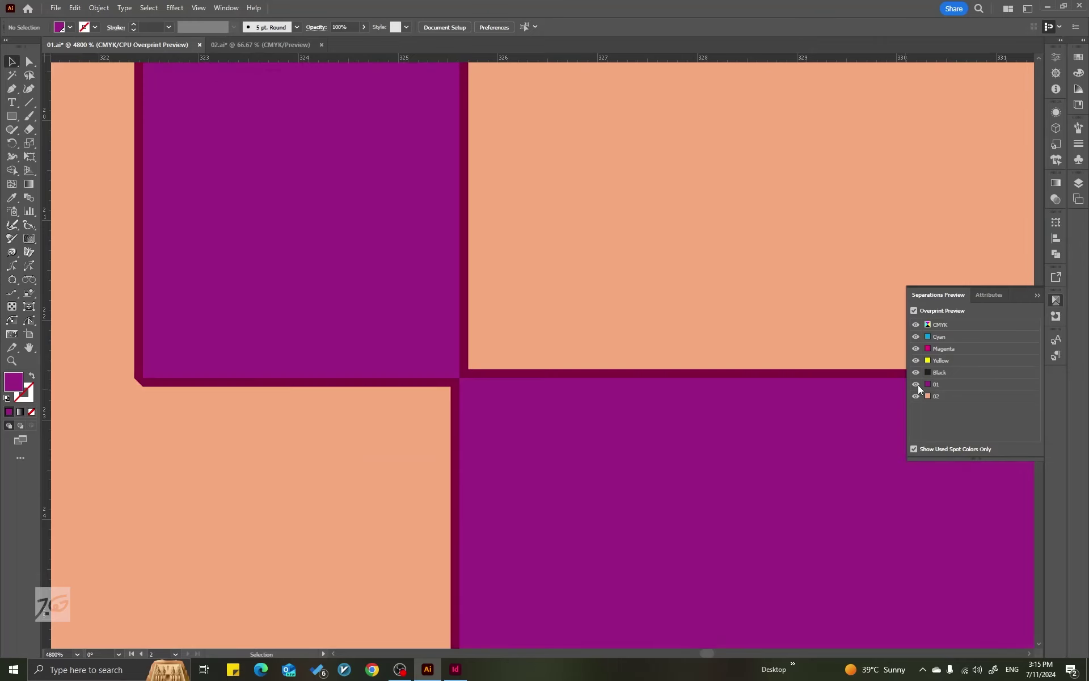
{"action": "left_click", "coordinate": [917, 385]}
{"action": "left_click", "coordinate": [917, 384]}
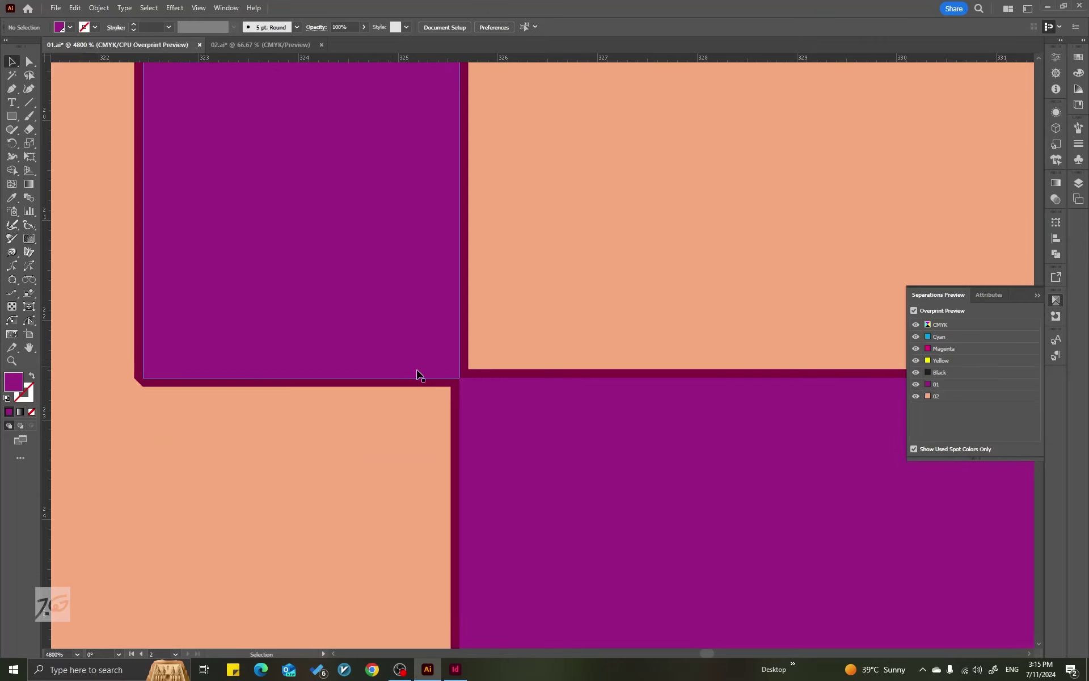
Inspect the corner where the trap strips of the tall and wide purple rectangles meet, and review the whole logo
{"action": "scroll", "coordinate": [475, 386], "scroll_direction": "up", "scroll_amount": 2}
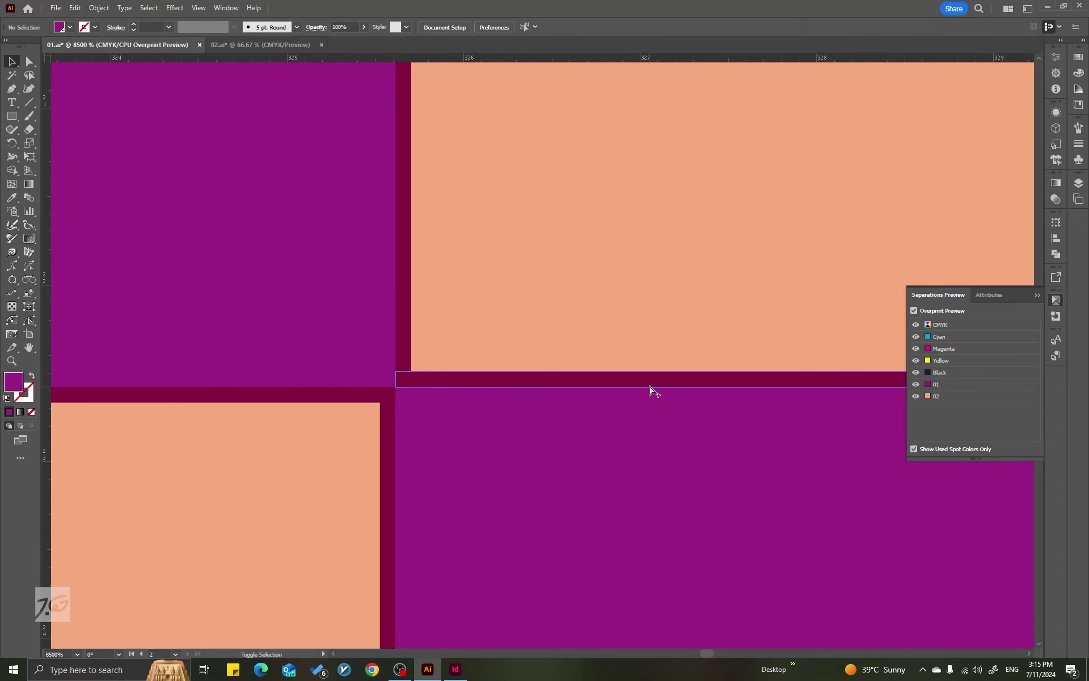
{"action": "scroll", "coordinate": [624, 380], "scroll_direction": "down", "scroll_amount": 5}
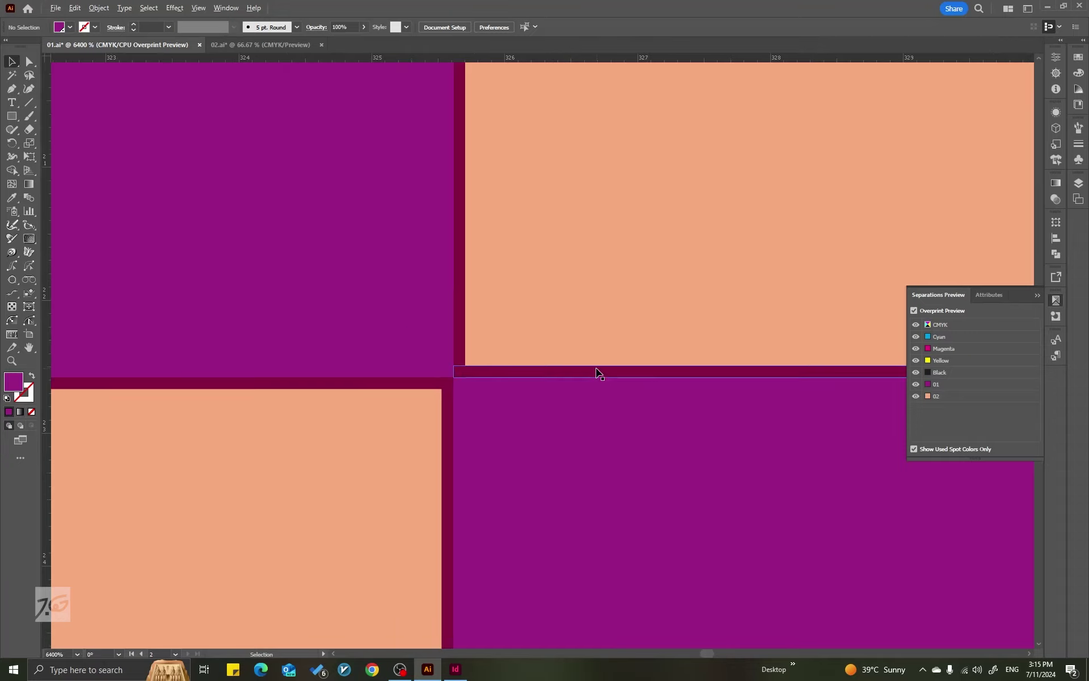
{"action": "scroll", "coordinate": [476, 312], "scroll_direction": "down", "scroll_amount": 5}
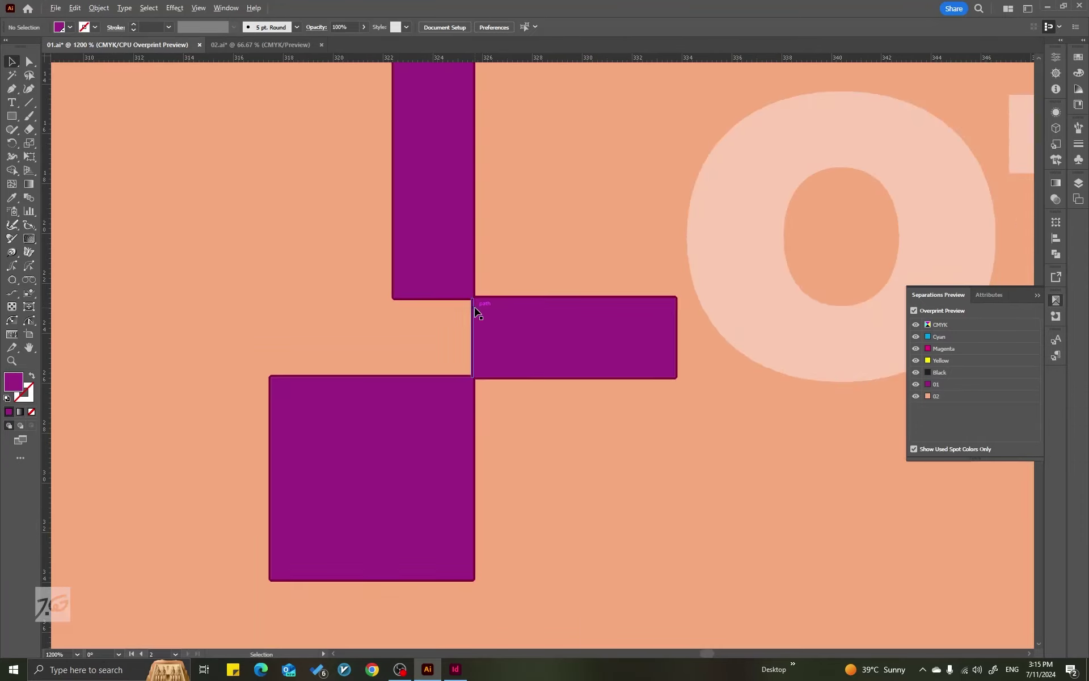
{"action": "scroll", "coordinate": [475, 311], "scroll_direction": "up", "scroll_amount": 6}
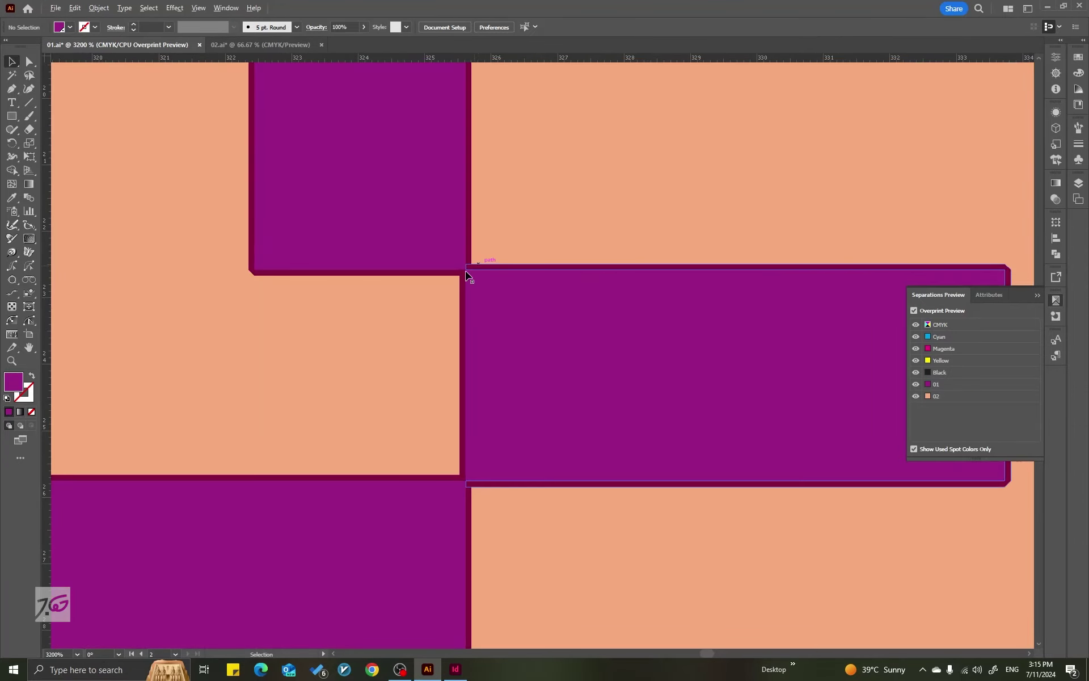
{"action": "scroll", "coordinate": [475, 281], "scroll_direction": "up", "scroll_amount": 3}
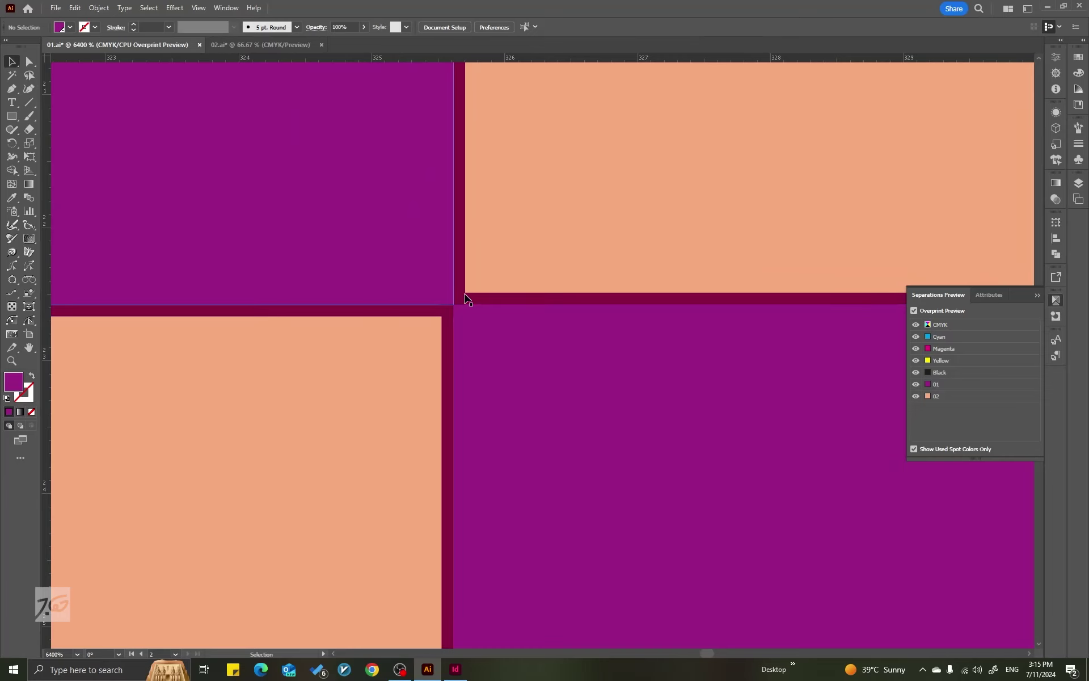
{"action": "scroll", "coordinate": [539, 387], "scroll_direction": "down", "scroll_amount": 8}
{"action": "scroll", "coordinate": [539, 388], "scroll_direction": "down", "scroll_amount": 6}
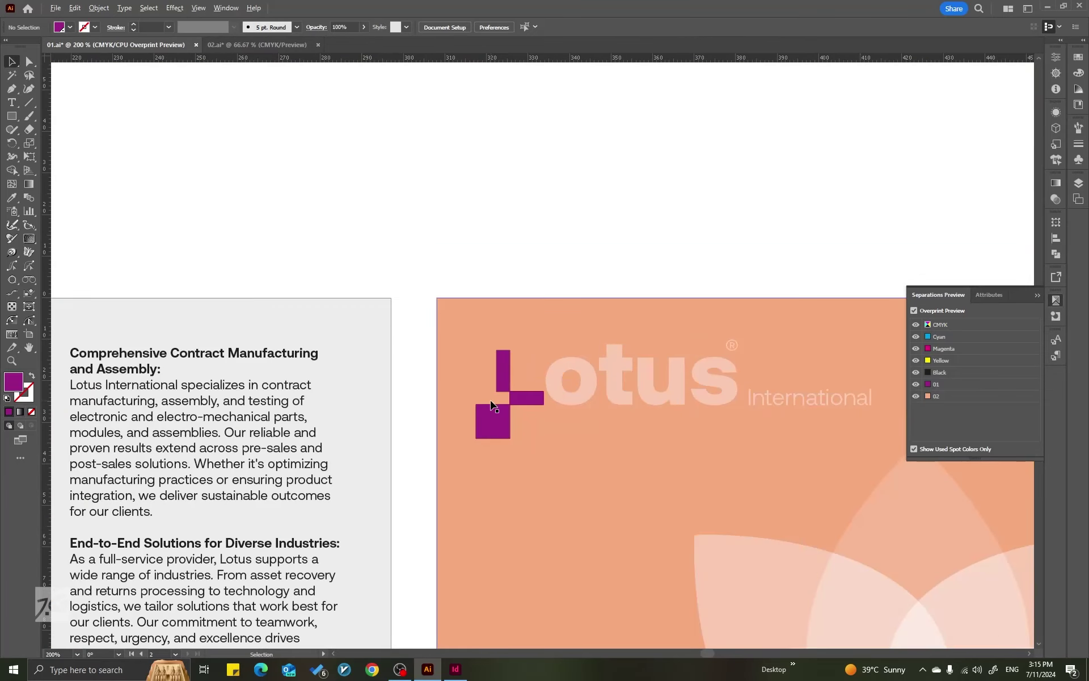
{"action": "scroll", "coordinate": [491, 405], "scroll_direction": "down", "scroll_amount": 2}
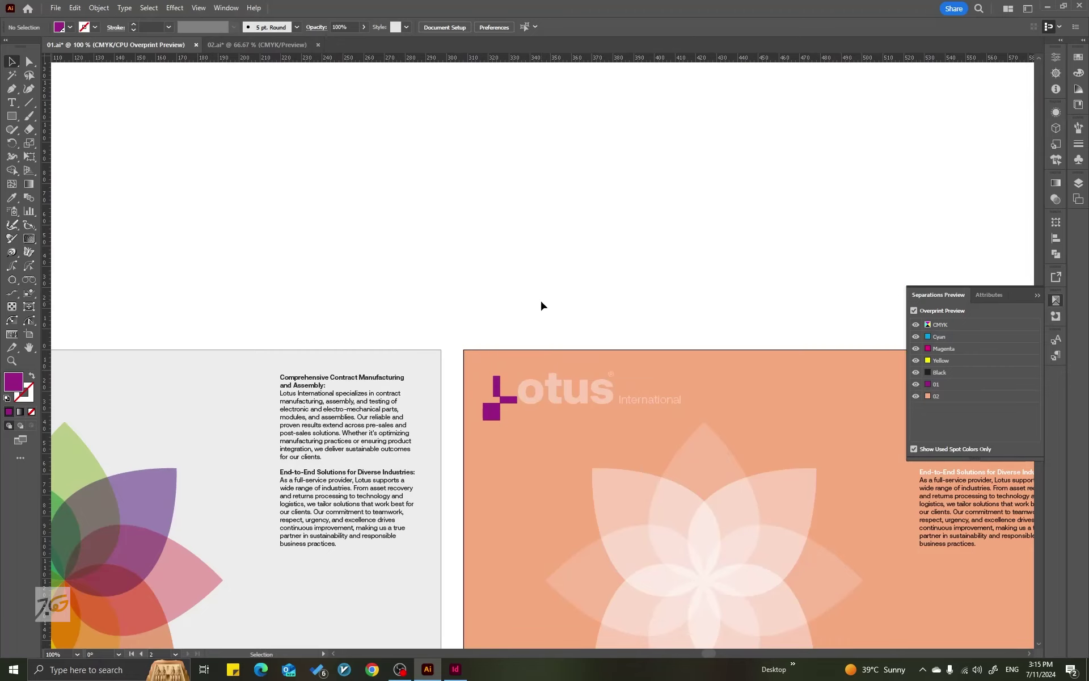
{"action": "left_click_drag", "start_coordinate": [541, 306], "coordinate": [442, 191]}
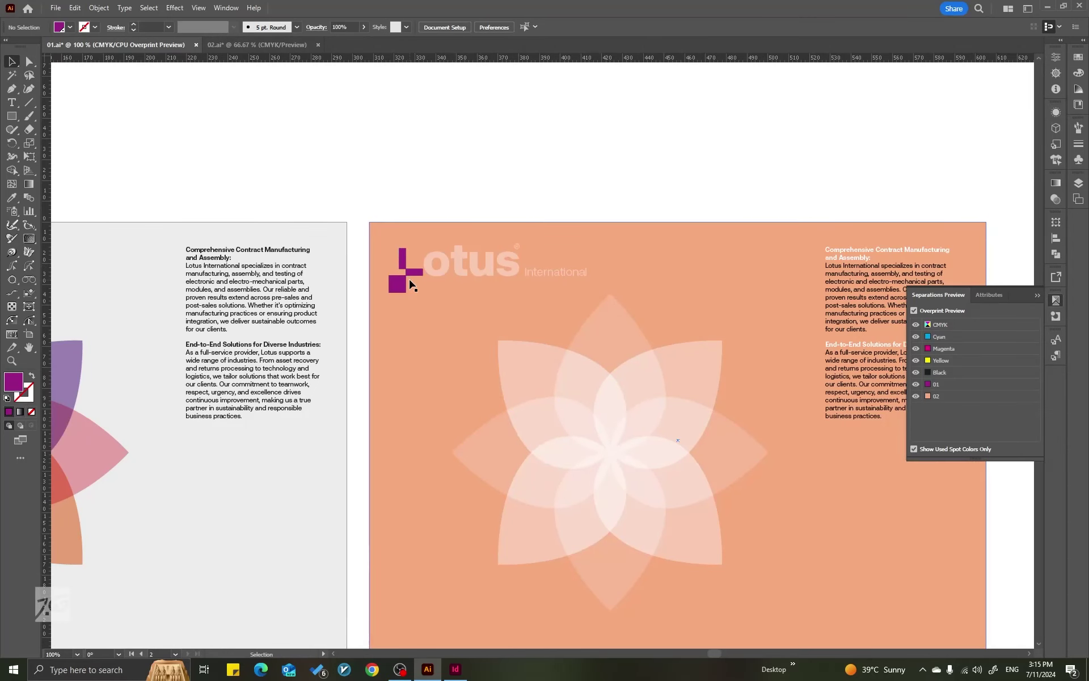
Compare the orange artboard with spot plate 01 hidden and shown, and turn off Overprint Preview
{"action": "left_click", "coordinate": [918, 384]}
{"action": "left_click", "coordinate": [917, 384]}
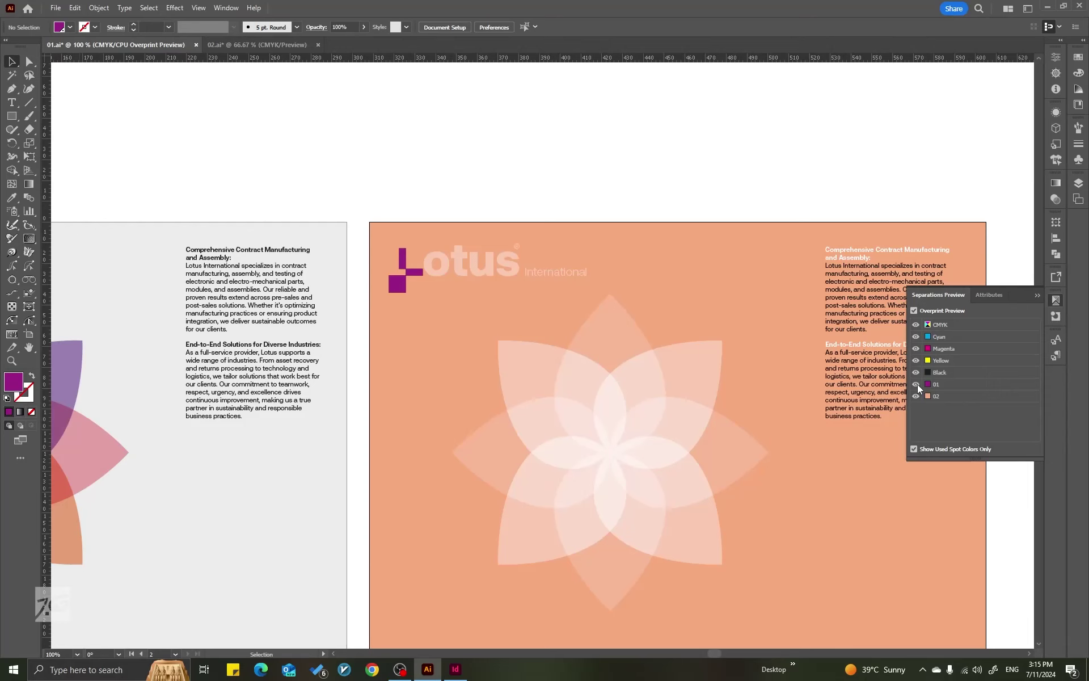
{"action": "left_click", "coordinate": [916, 384]}
{"action": "left_click", "coordinate": [915, 384]}
{"action": "scroll", "coordinate": [683, 235], "scroll_direction": "down", "scroll_amount": 1}
{"action": "scroll", "coordinate": [652, 241], "scroll_direction": "left", "scroll_amount": 3}
{"action": "scroll", "coordinate": [624, 247], "scroll_direction": "right", "scroll_amount": 1}
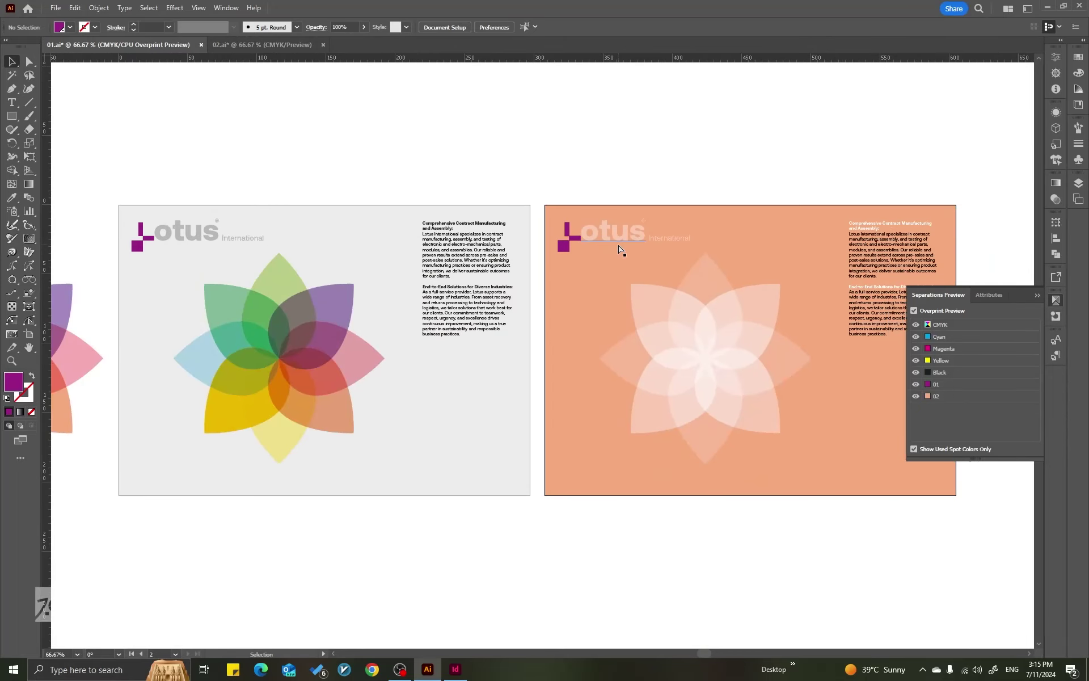
{"action": "key", "text": "ctrl+alt+shift+y"}
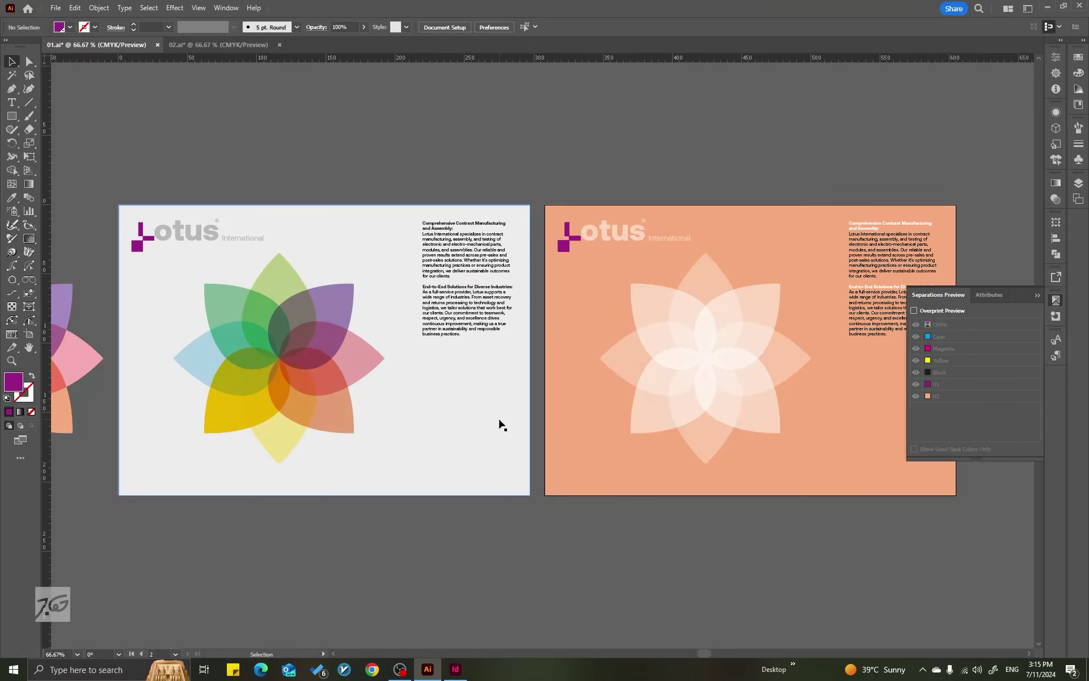